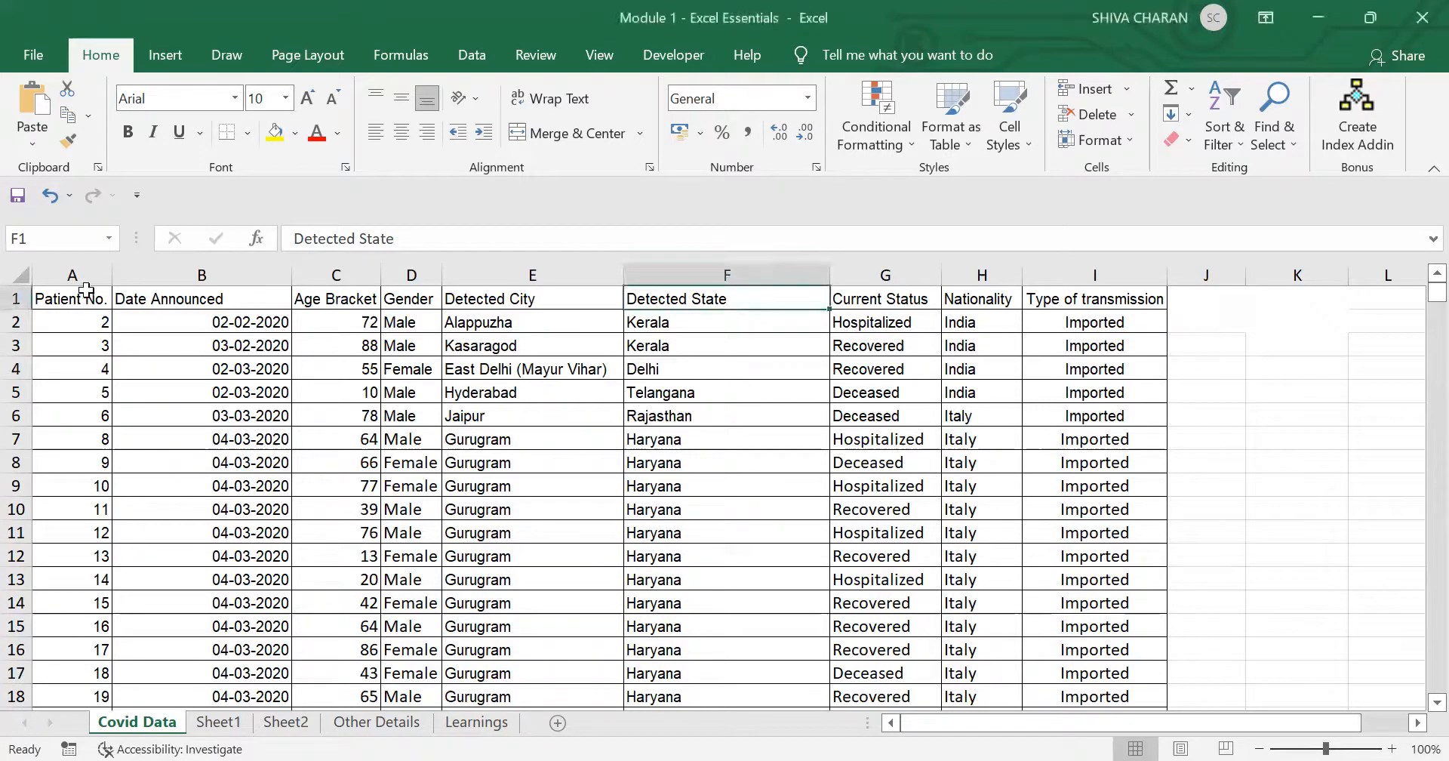
- Turn on filtering for the header row of the Covid Data table, starting from the Patient No. header
click(60, 294)
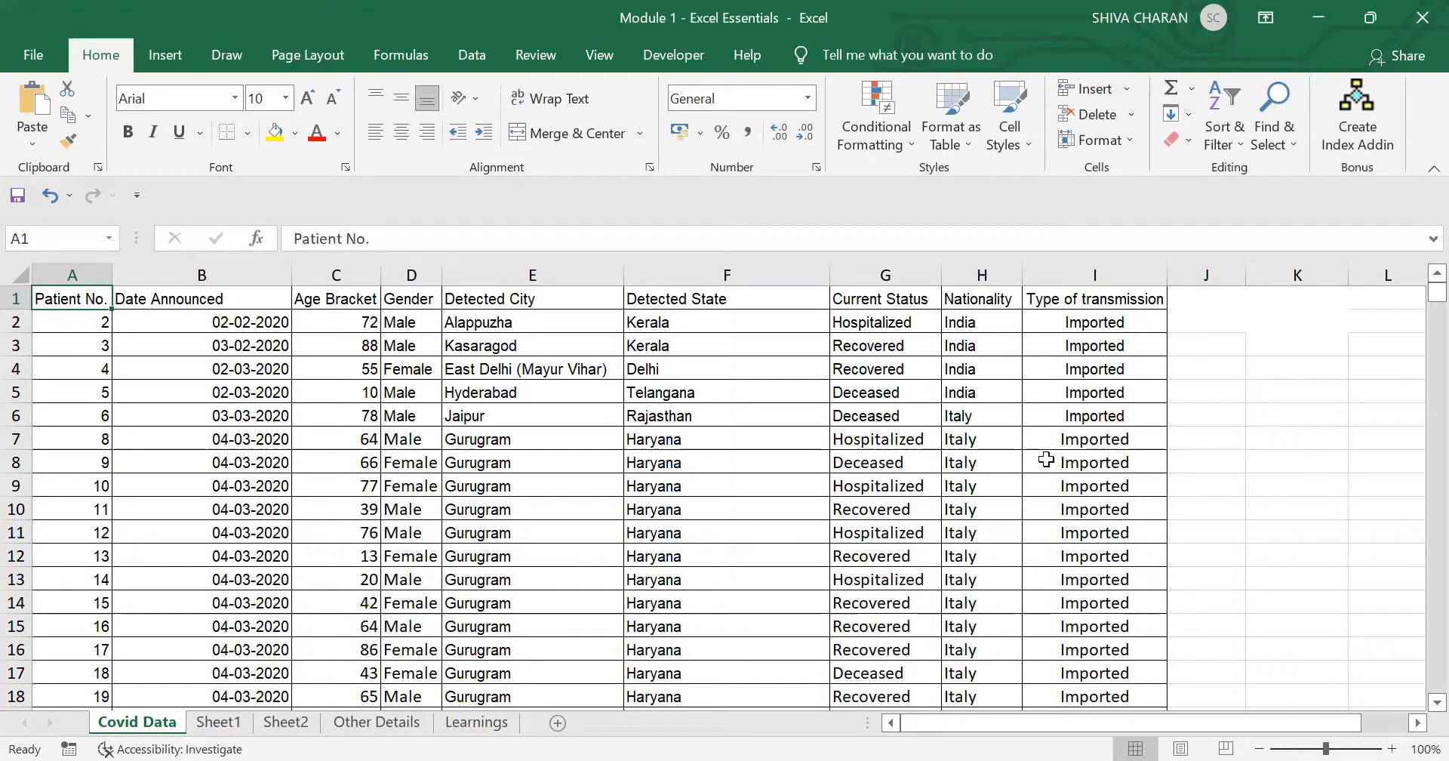
key(ctrl+shift+l)
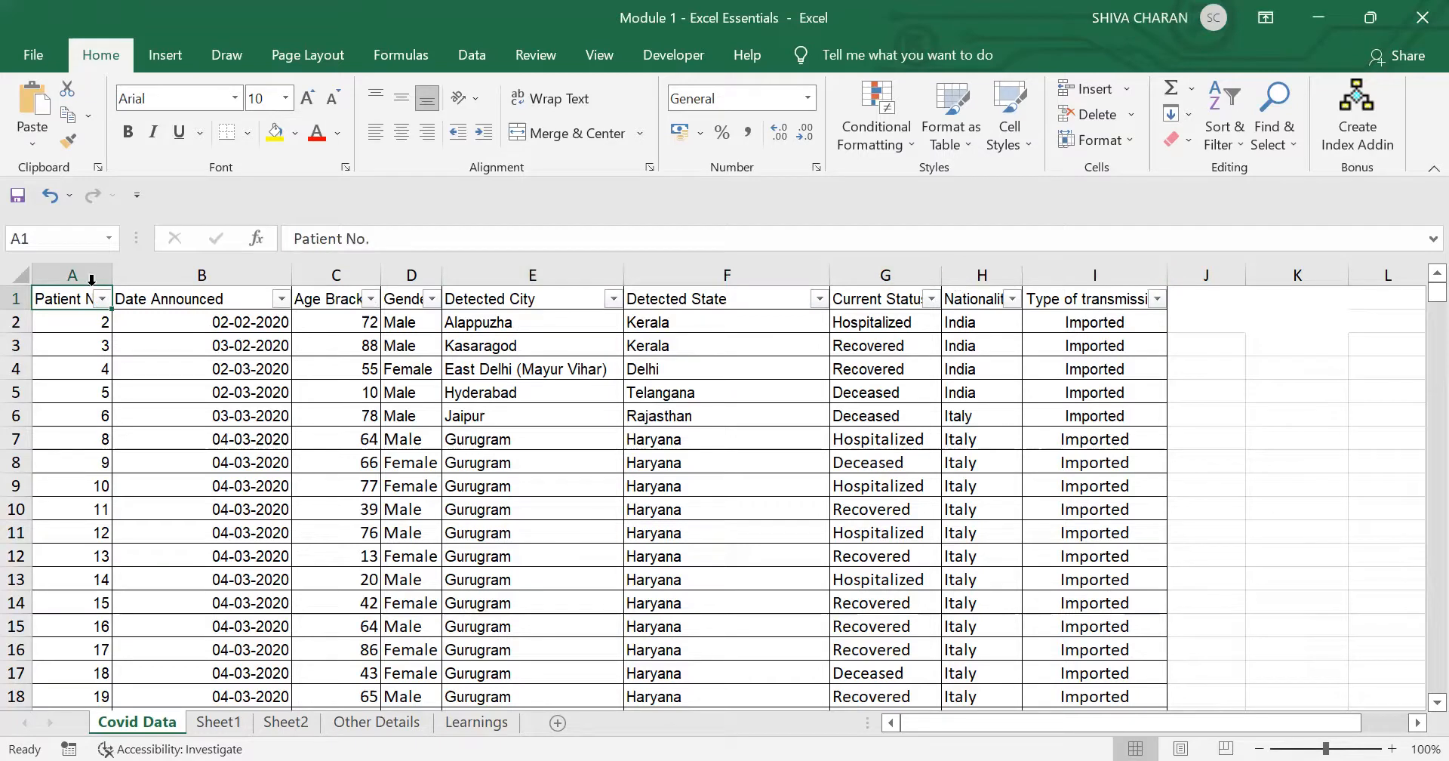
- Examine the entries of the Detected State column to see which states the patient records cover
click(832, 463)
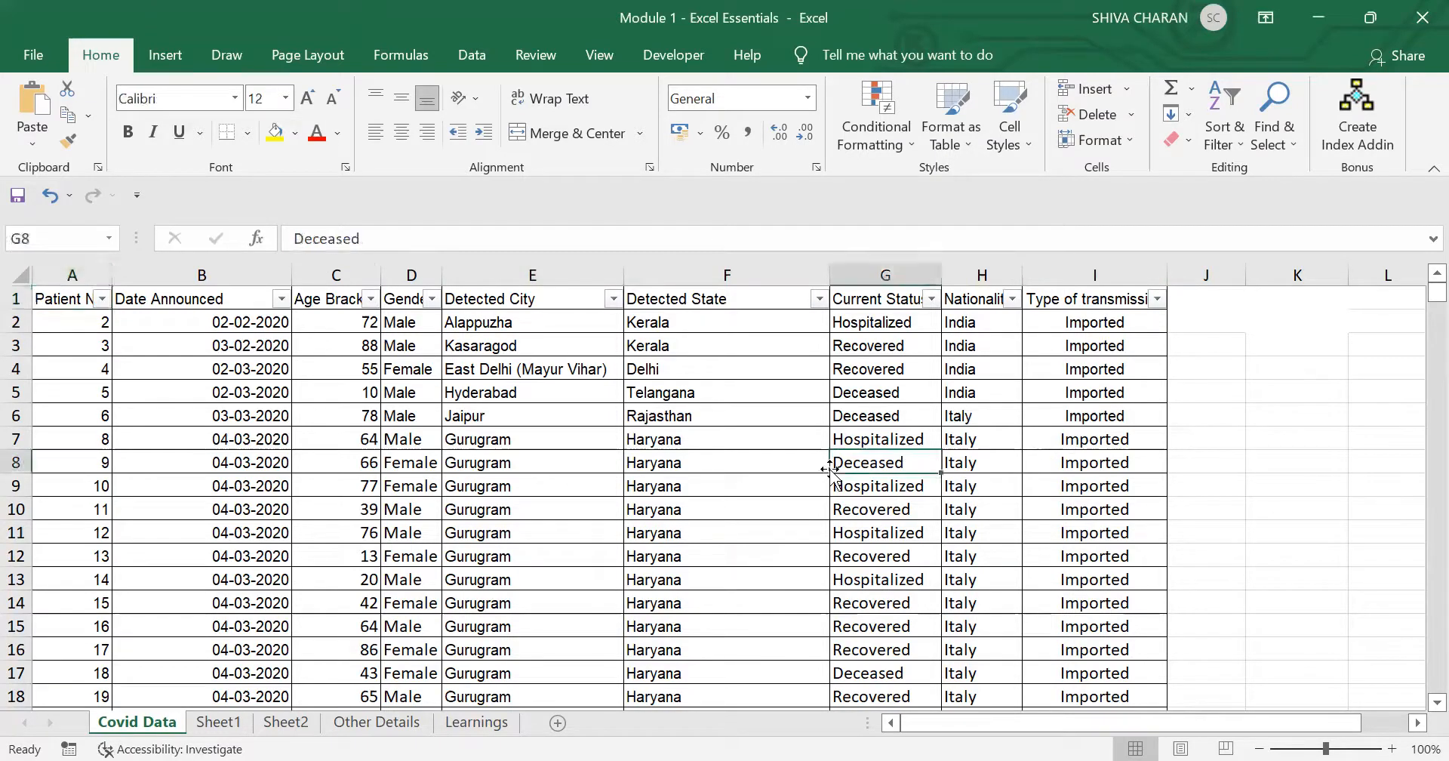
click(802, 462)
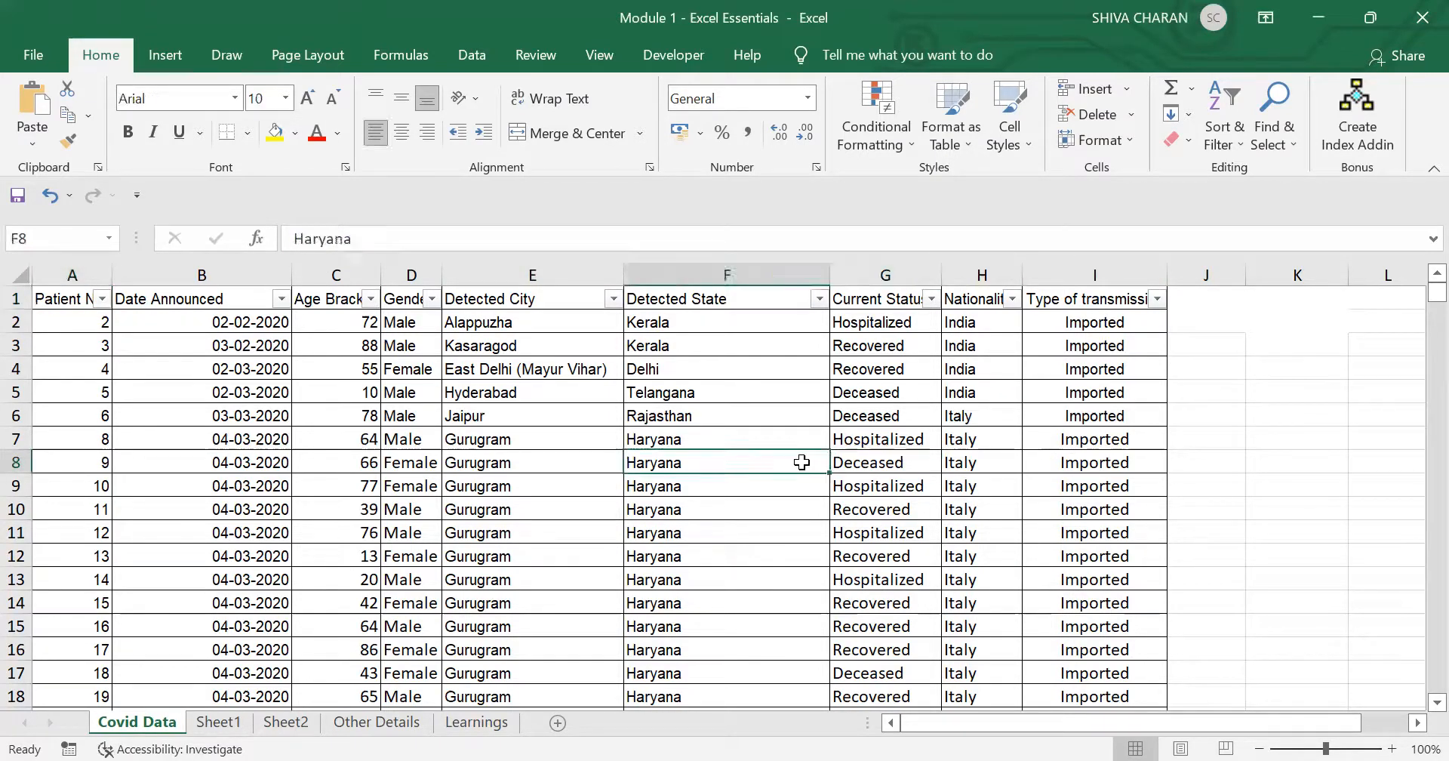
click(741, 271)
click(759, 490)
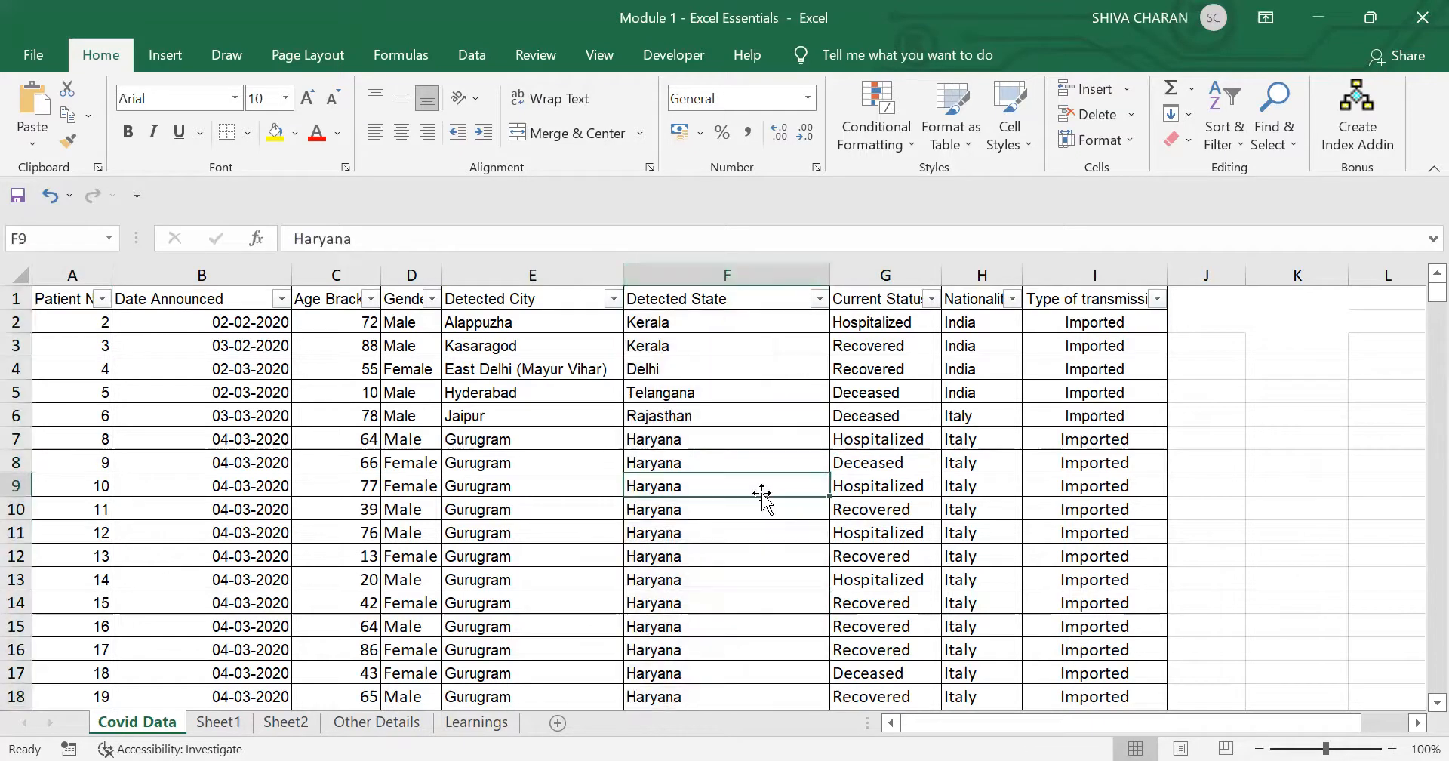
click(754, 266)
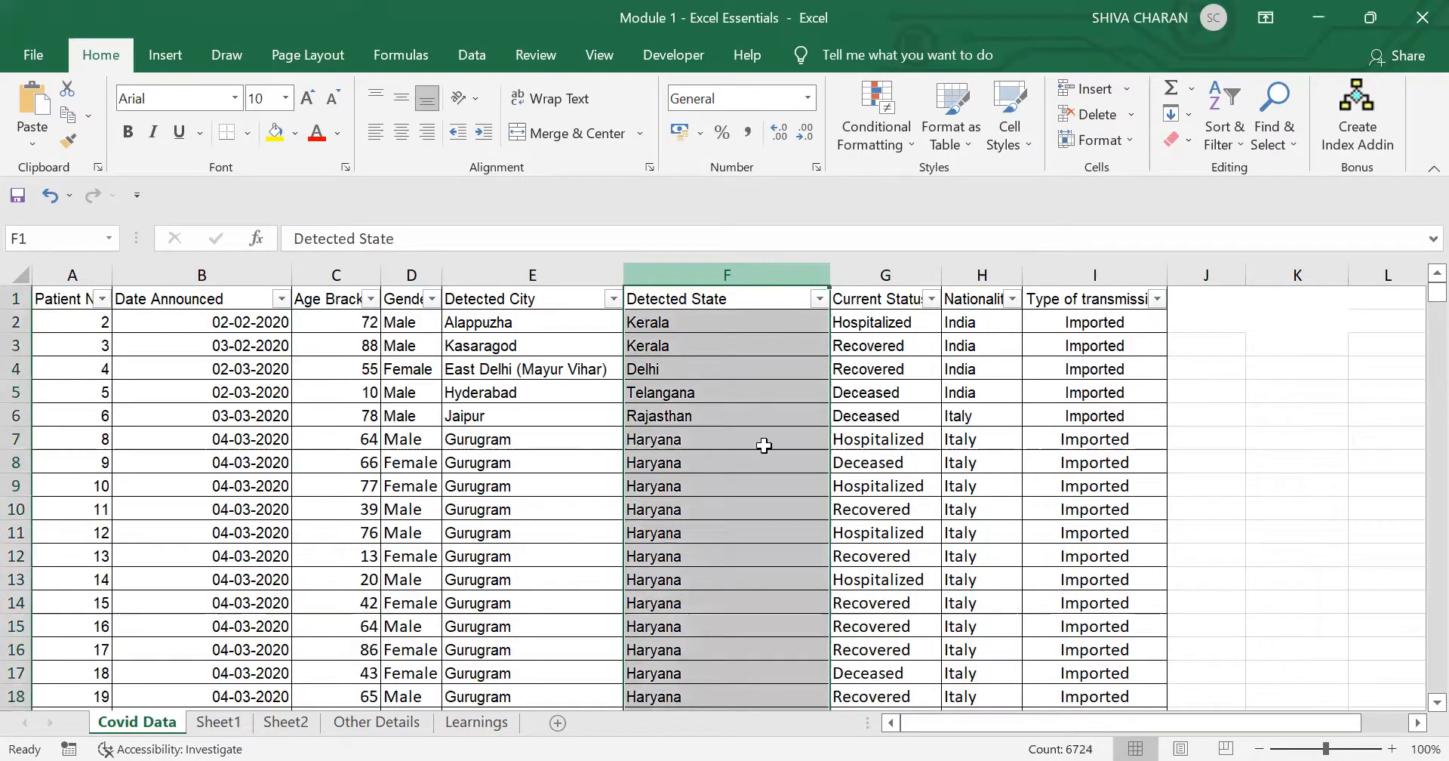
click(754, 390)
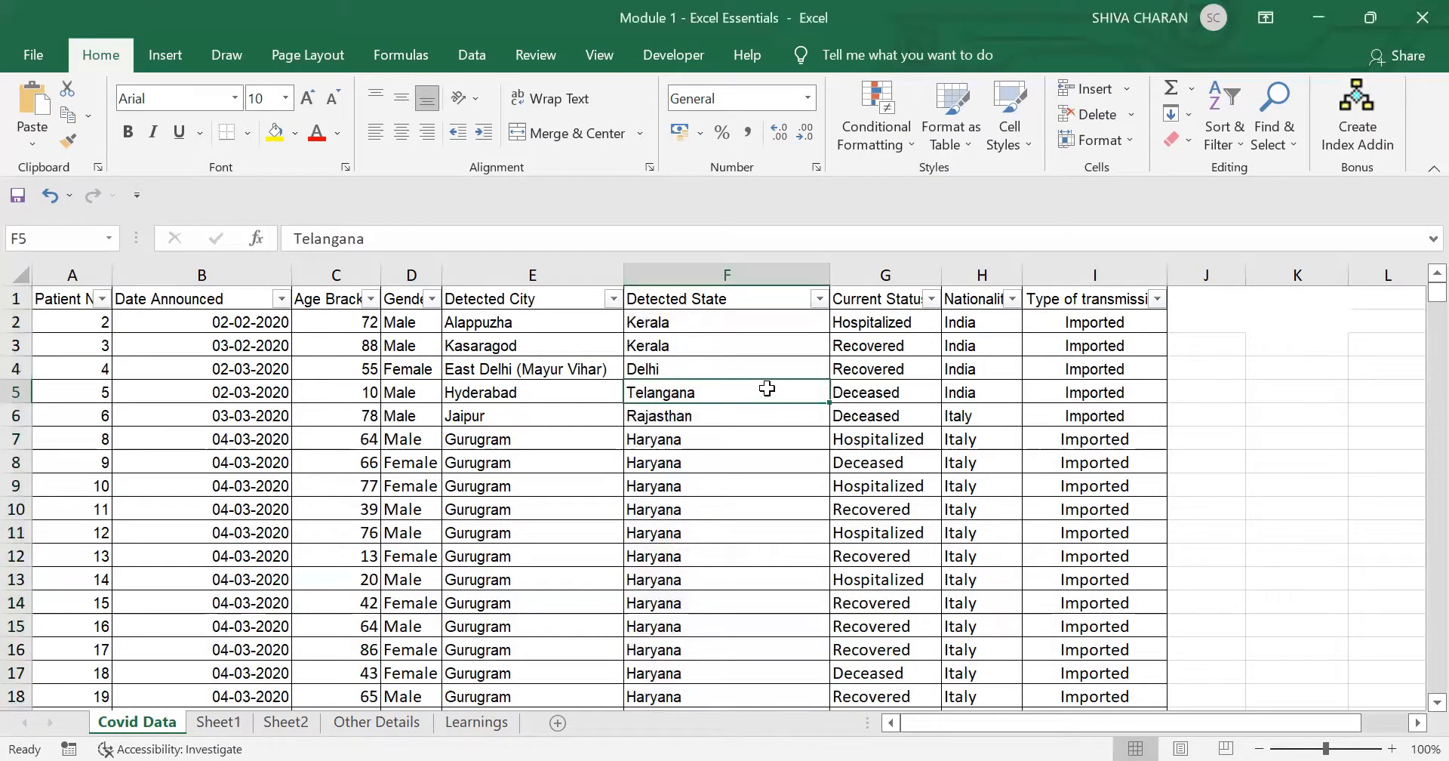
click(759, 272)
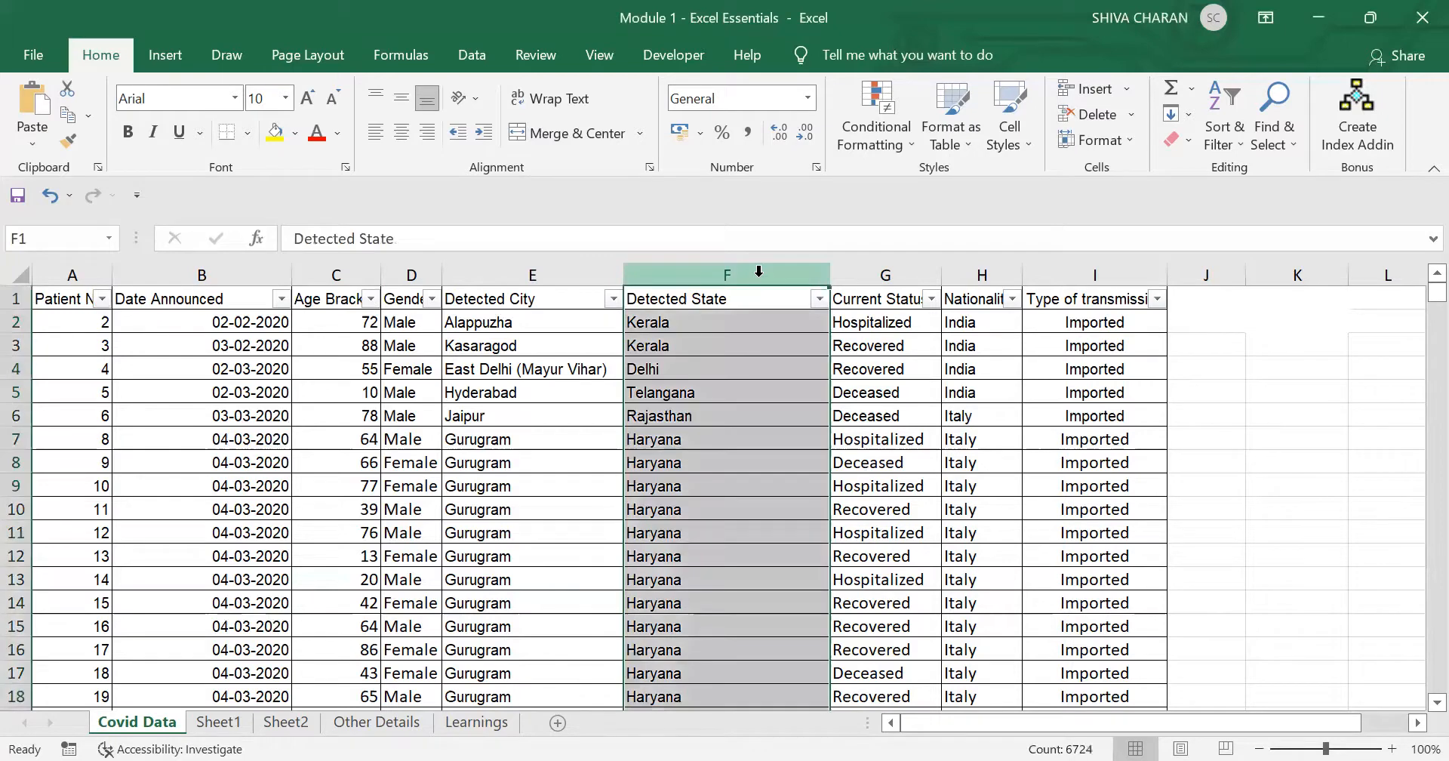
click(754, 391)
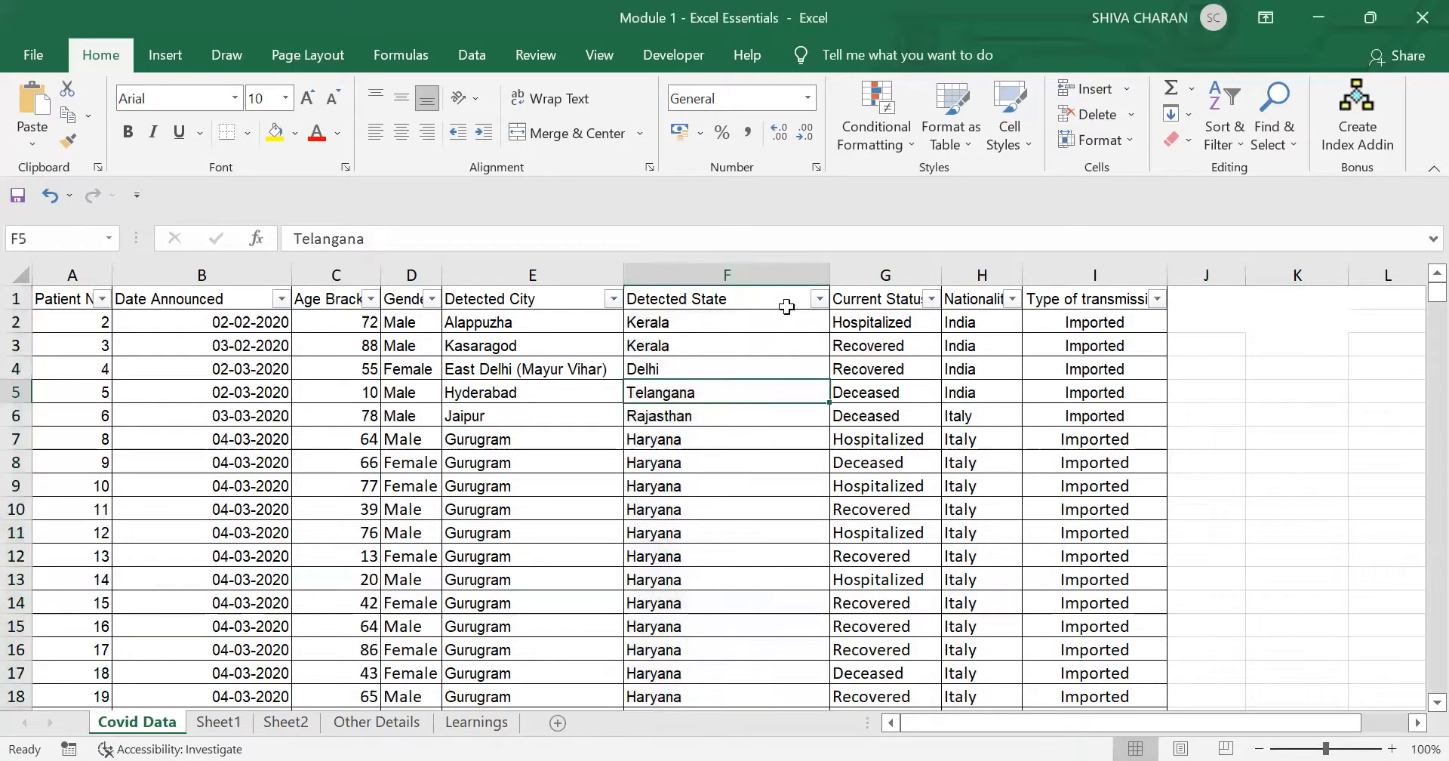
drag(780, 316, 781, 601)
click(771, 624)
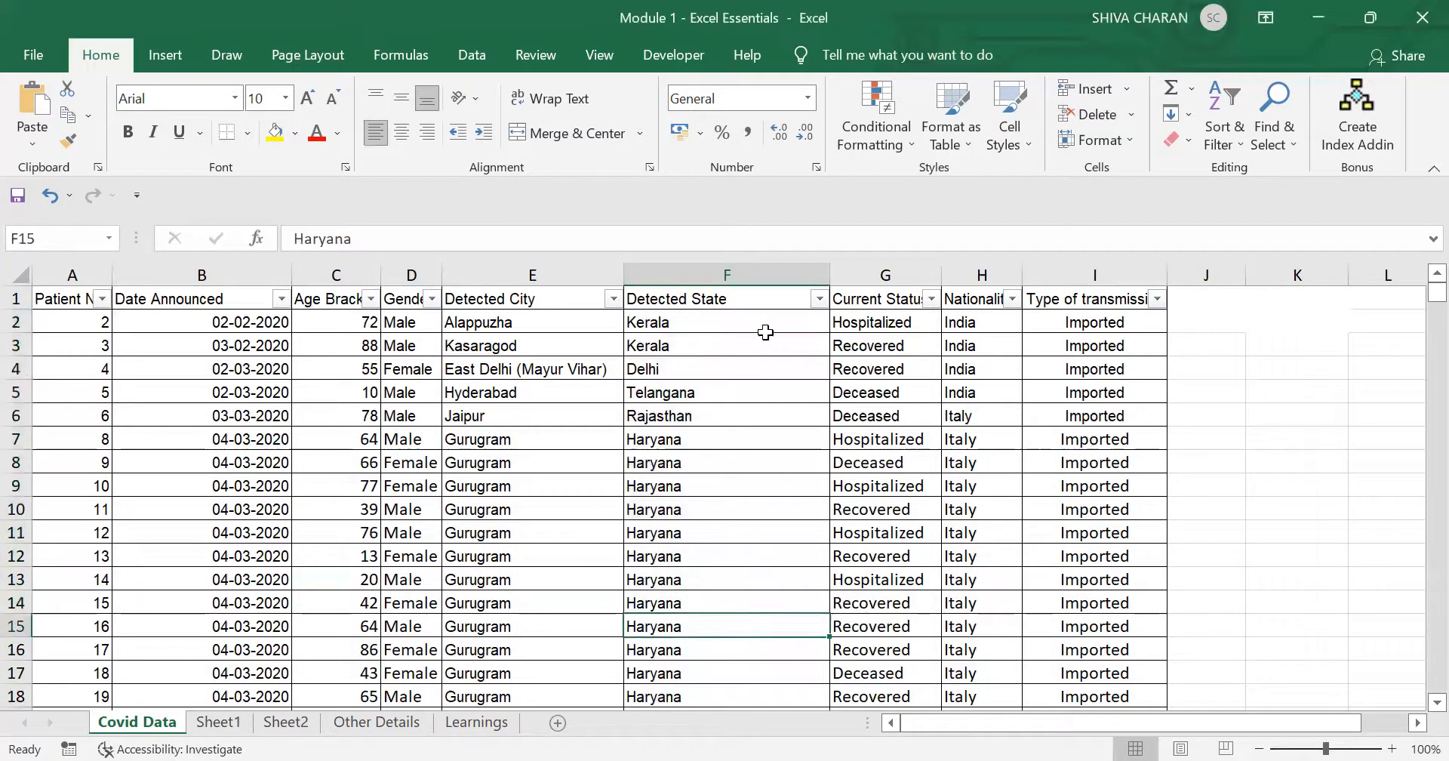
drag(756, 322, 750, 572)
click(756, 387)
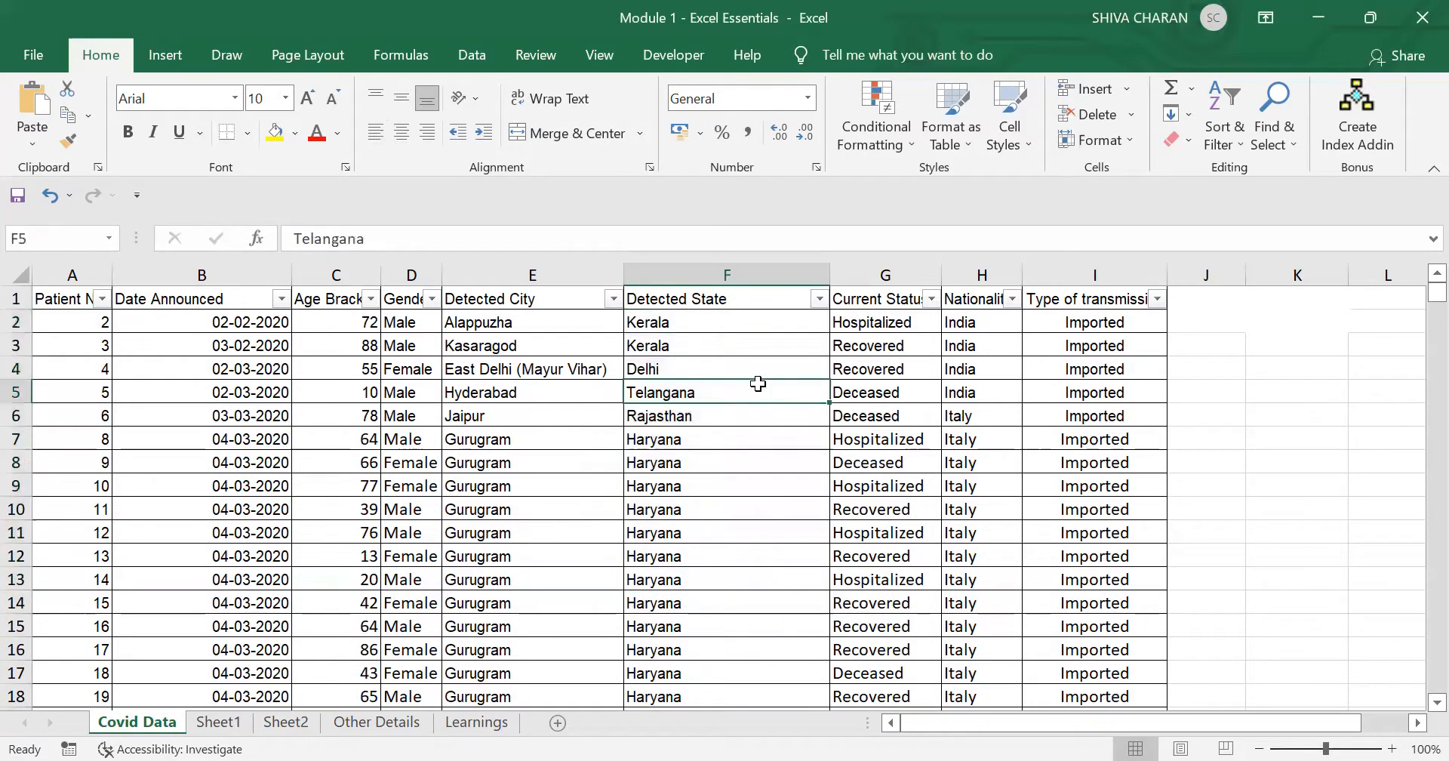
- Filter the Detected State column to show only Telangana, finding it by searching for "Tela"
click(758, 302)
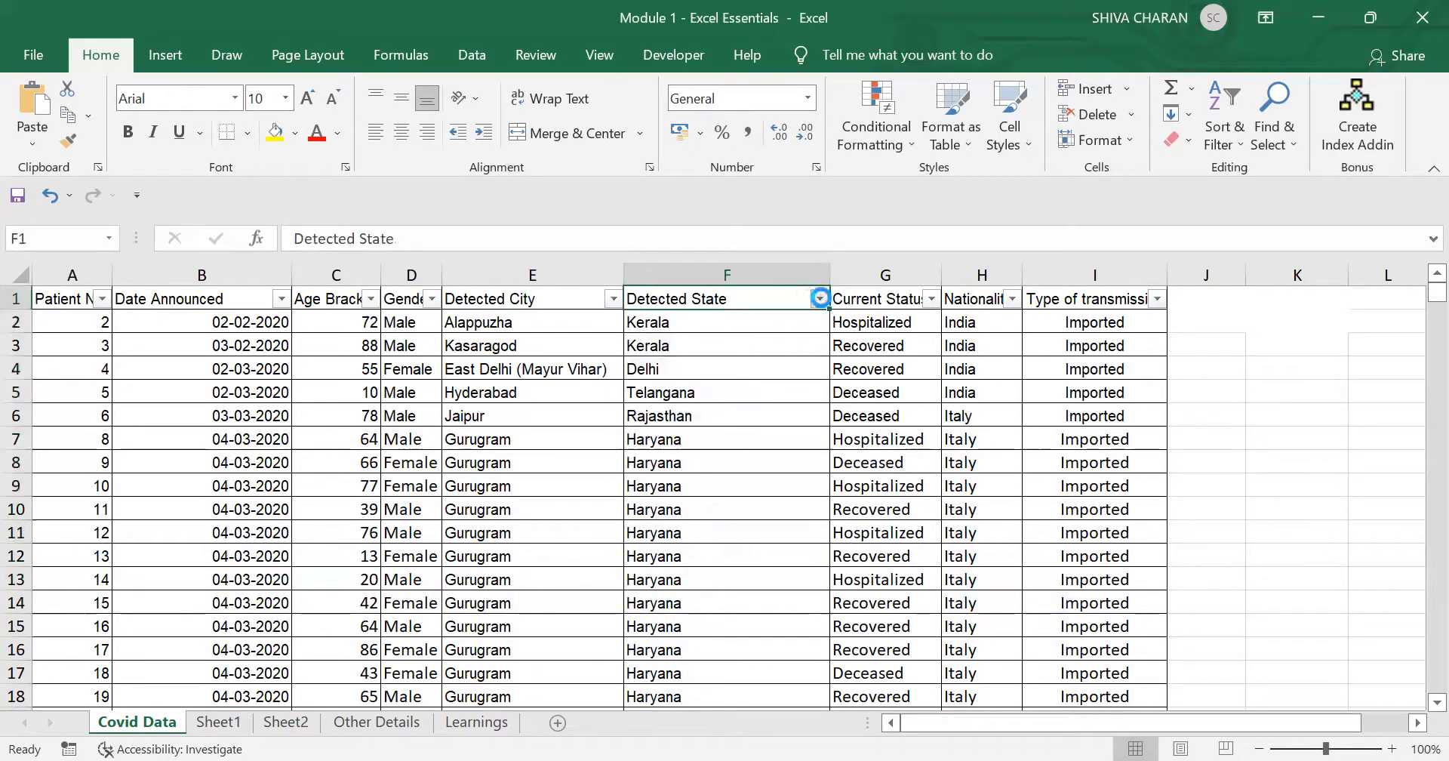
click(820, 298)
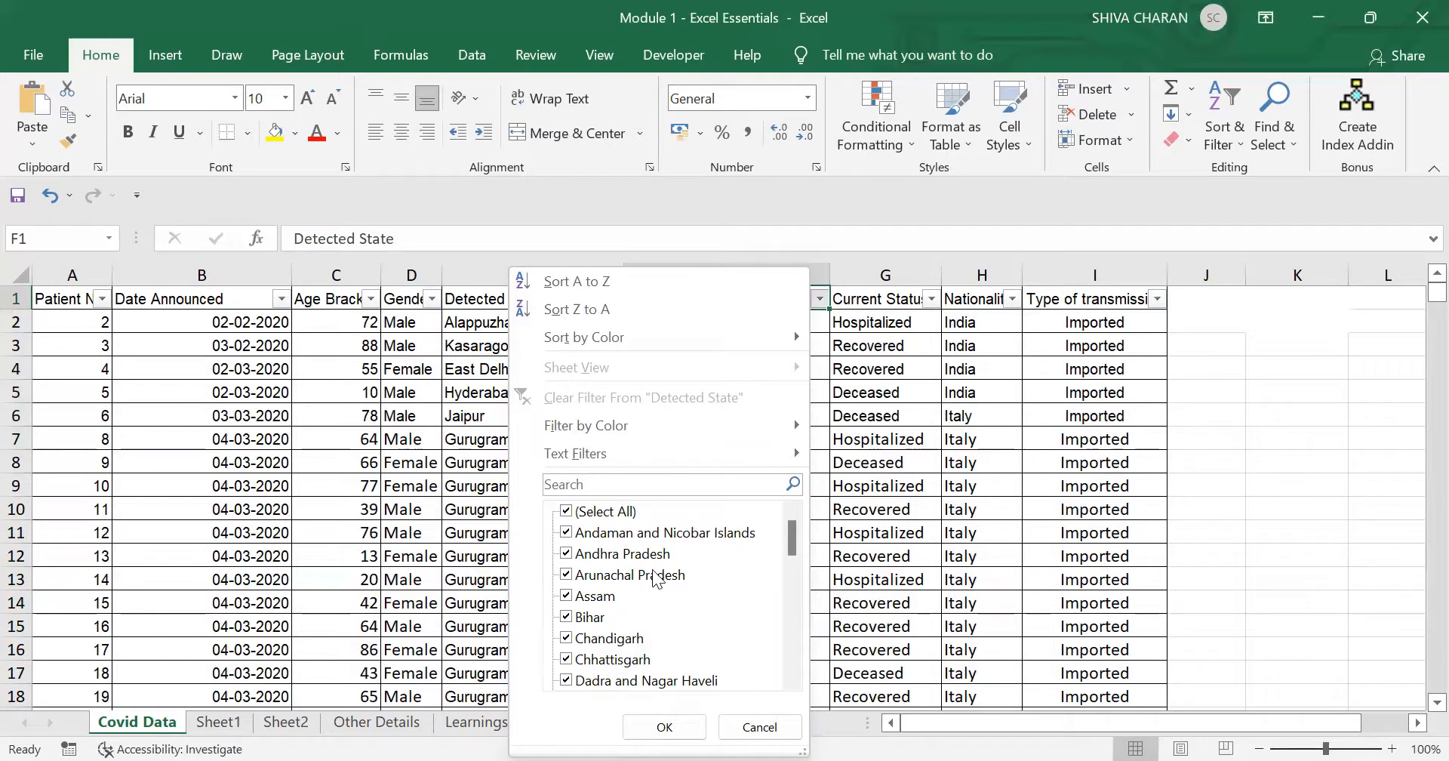
click(567, 513)
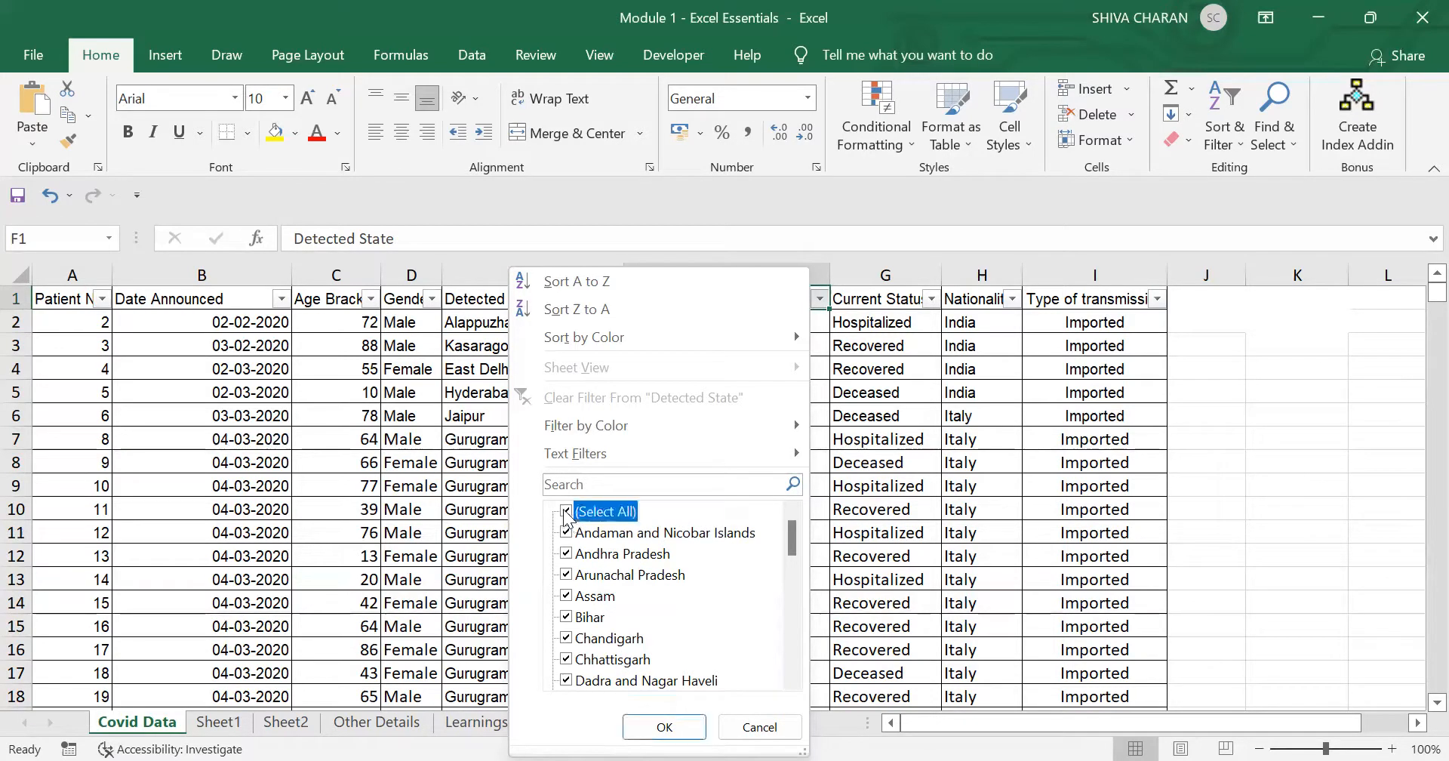
click(646, 482)
text(Tela)
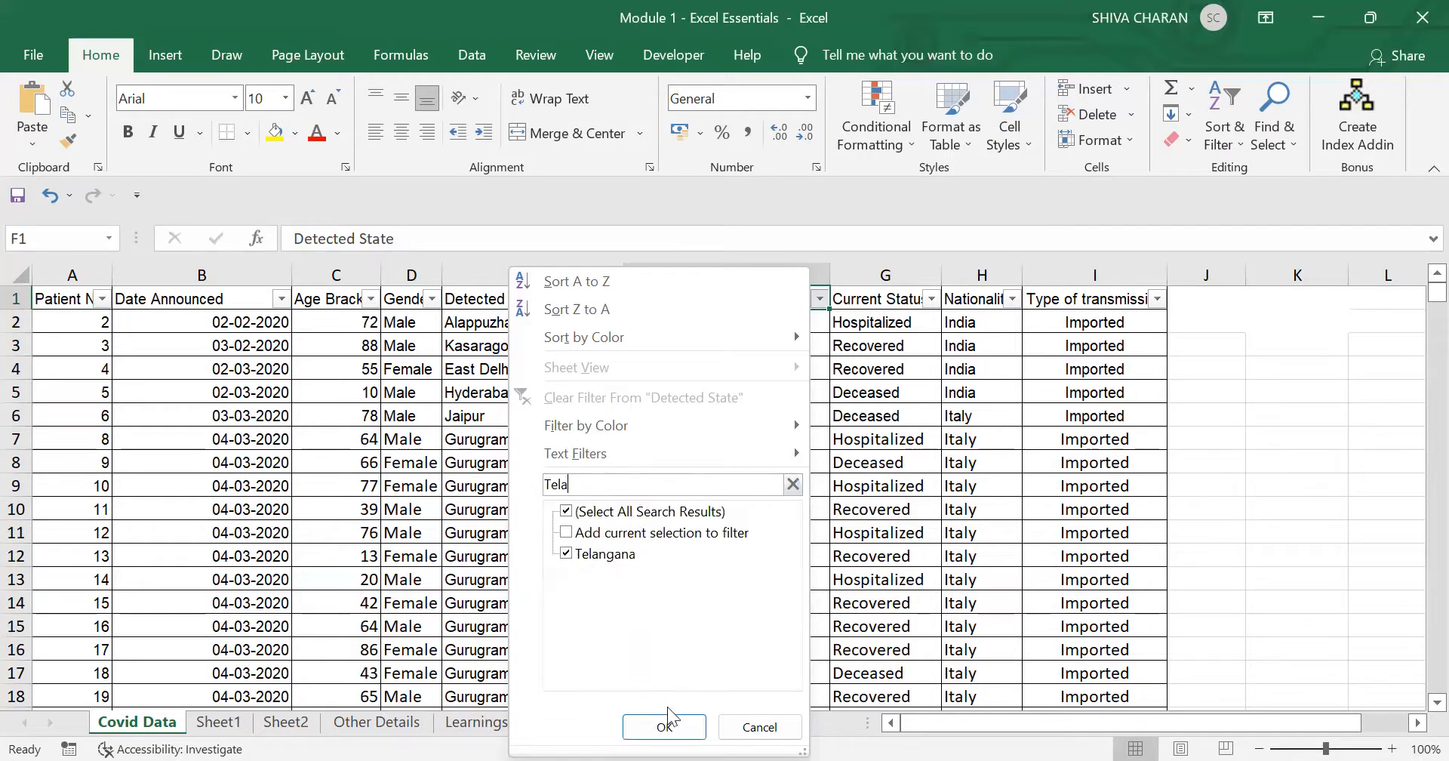
click(672, 725)
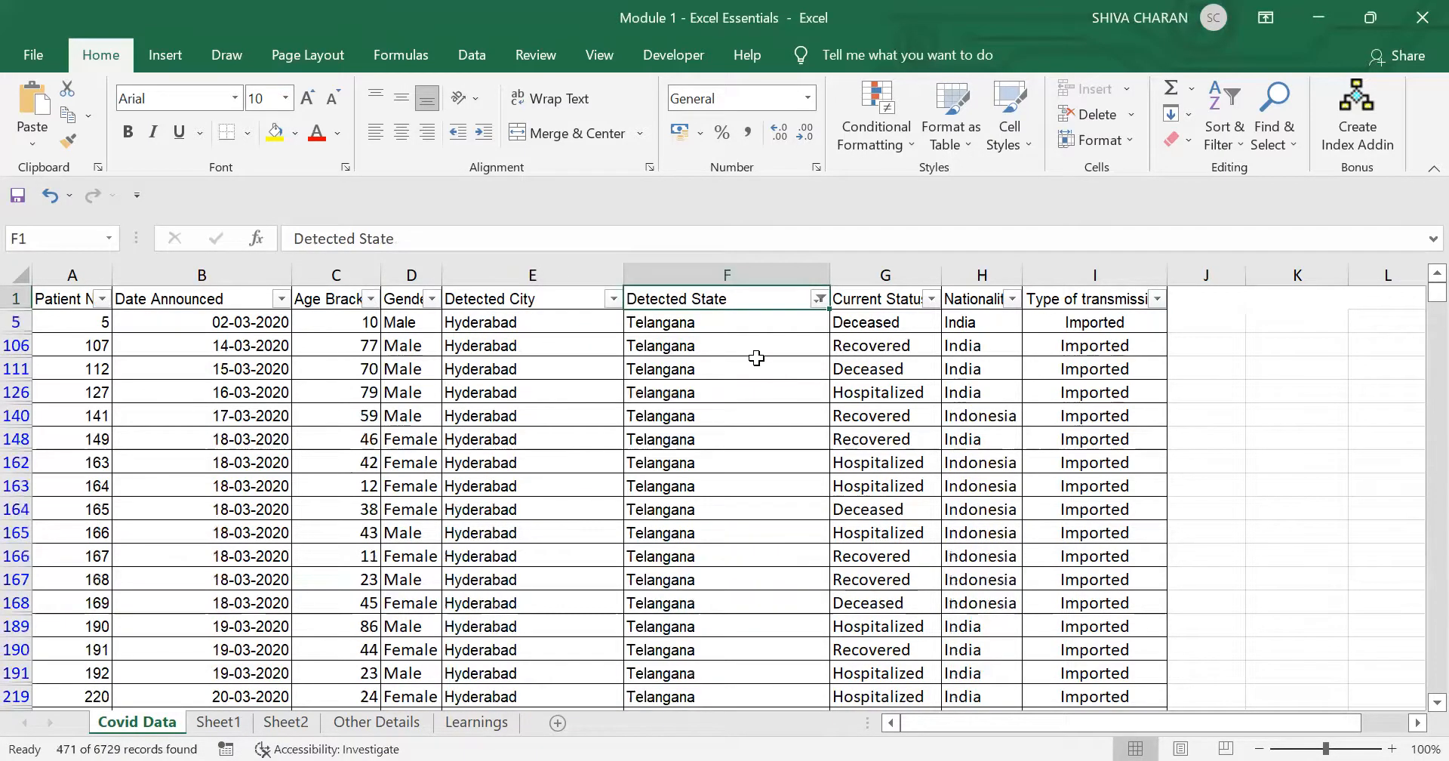
- Look through the filtered patient rows to check that the Detected State column contains only Telangana
click(756, 360)
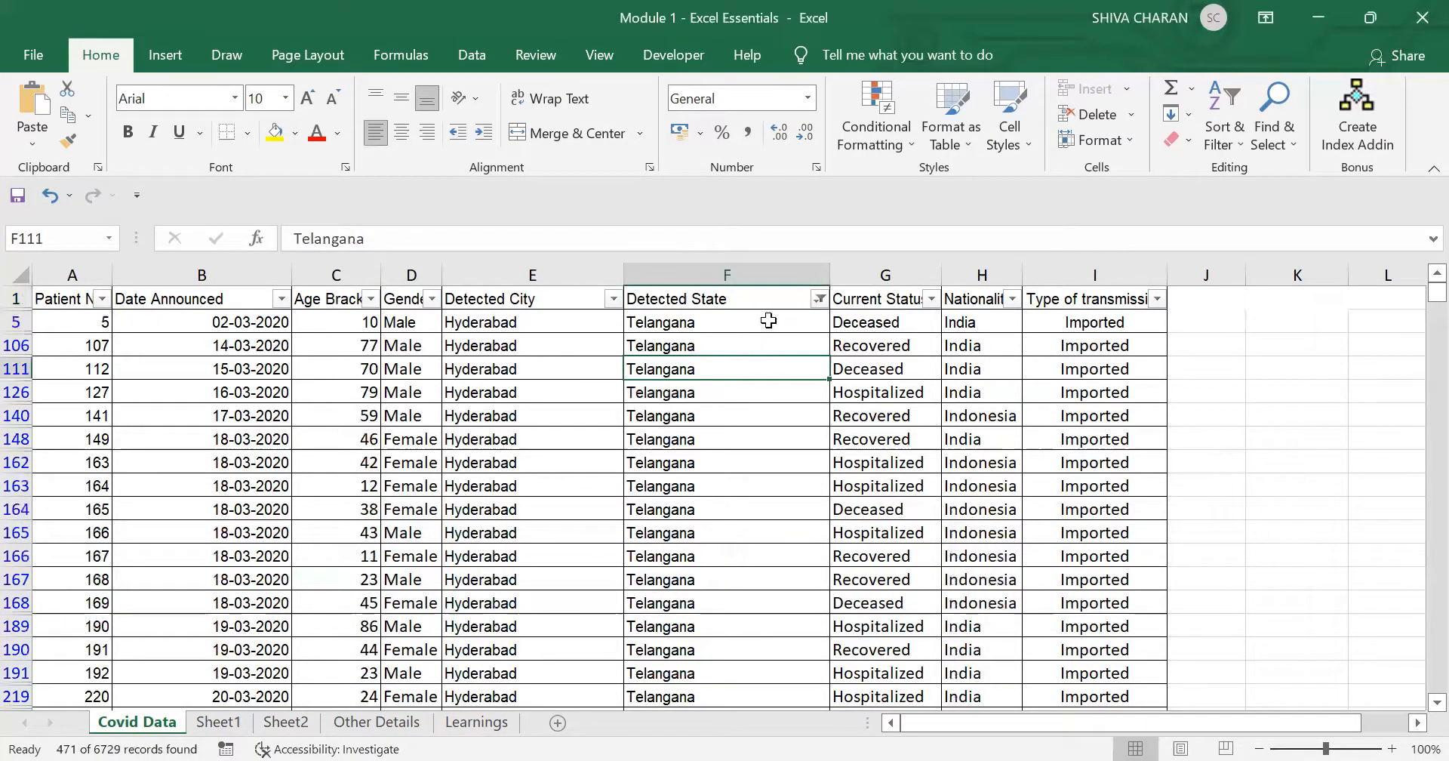
drag(768, 321, 760, 608)
click(773, 548)
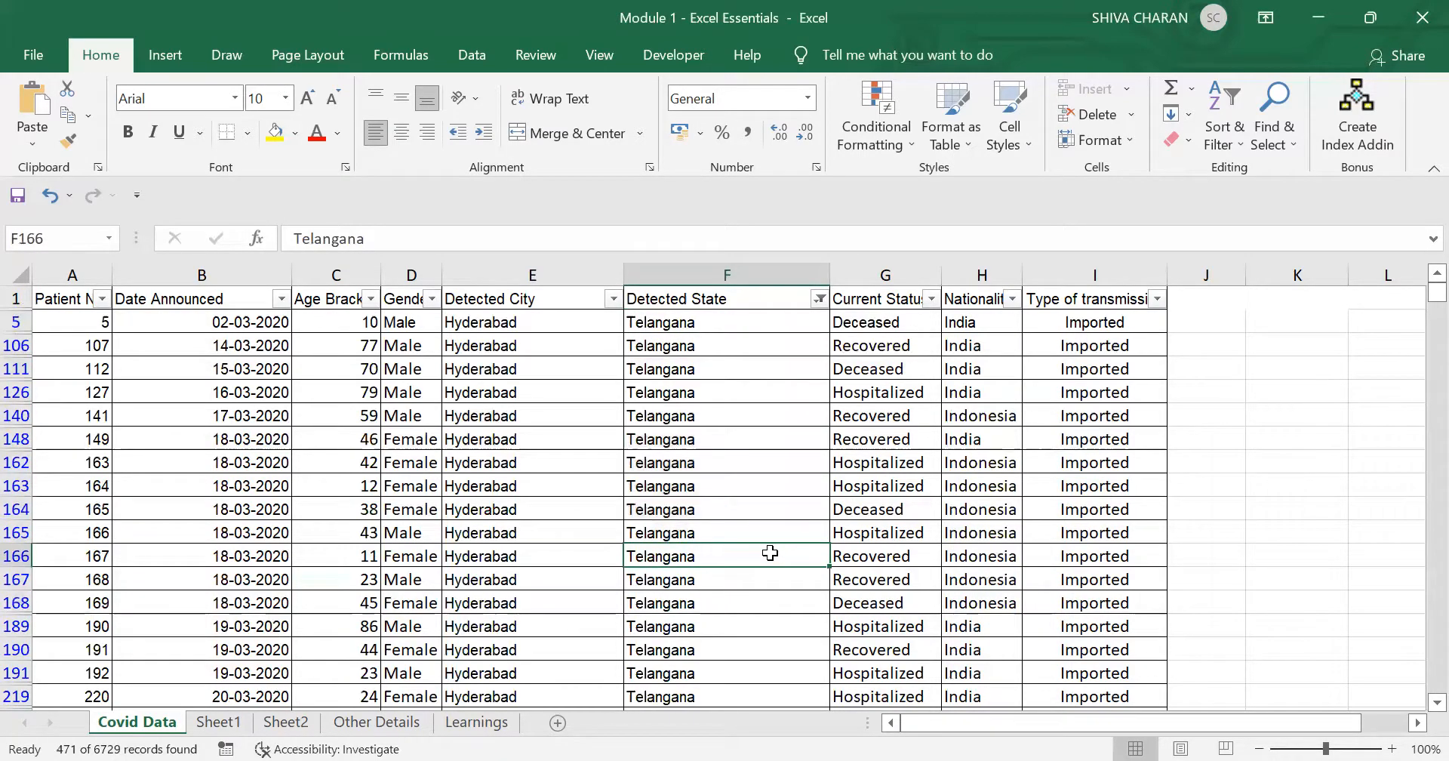
scroll(762, 409, down, 7)
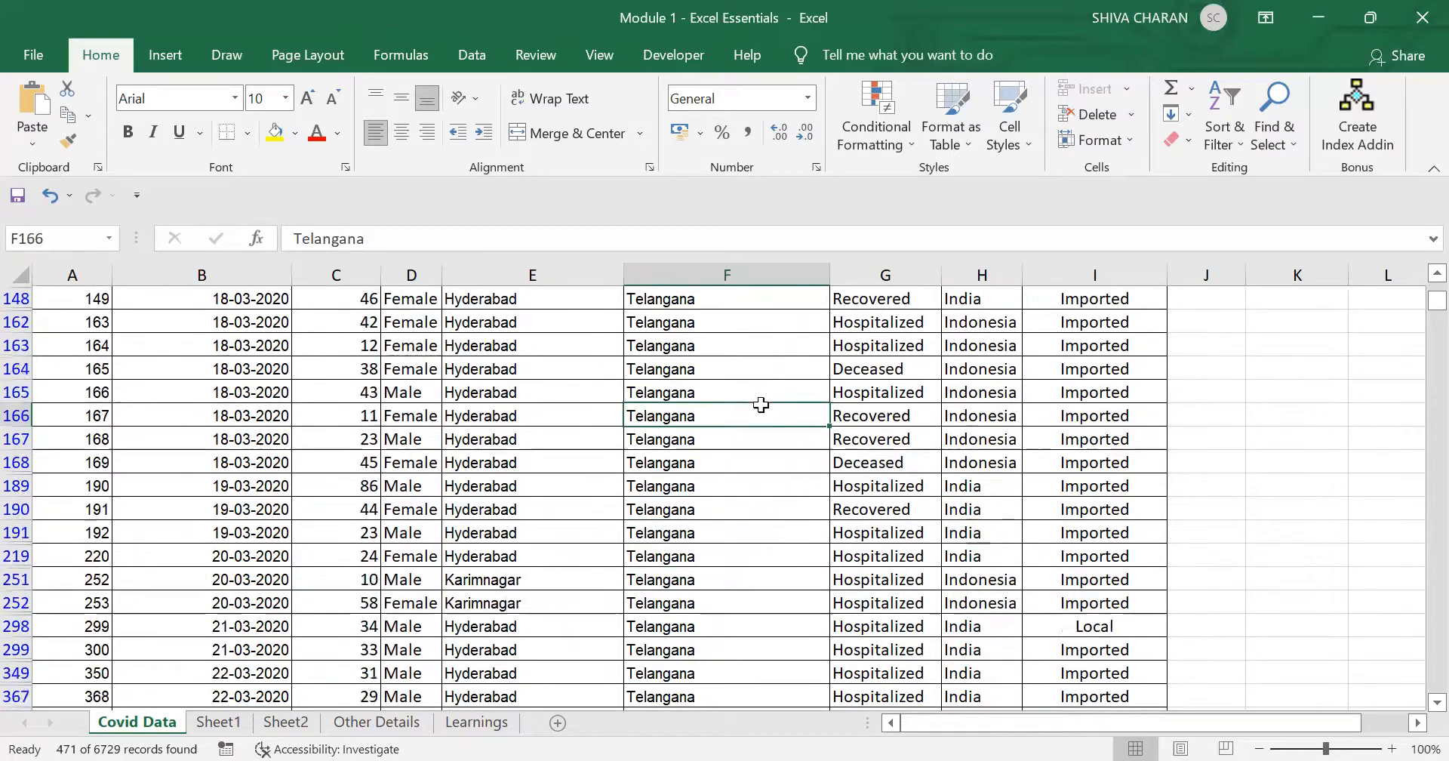
click(773, 555)
scroll(772, 556, up, 8)
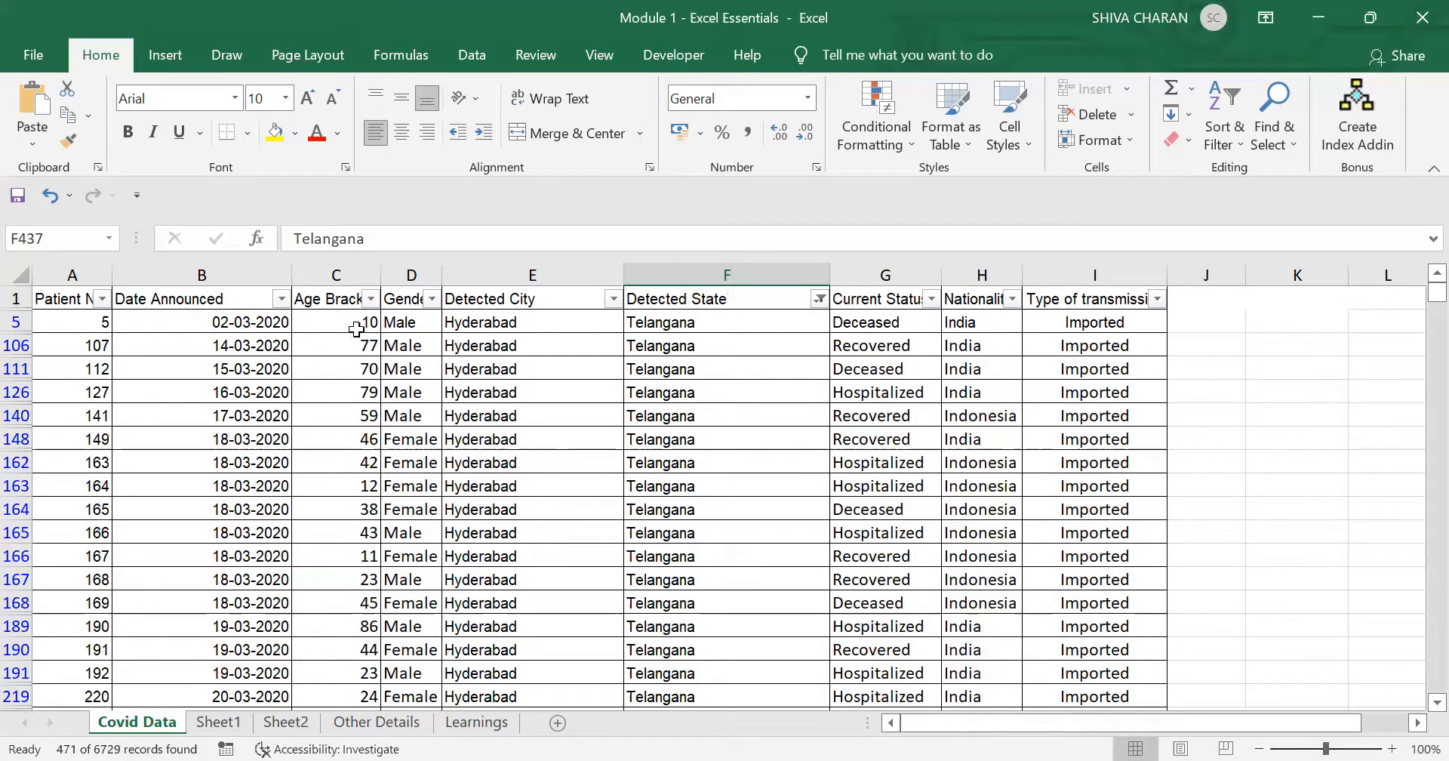
- Filter the Gender column to show only Female patients within the Telangana records
click(331, 299)
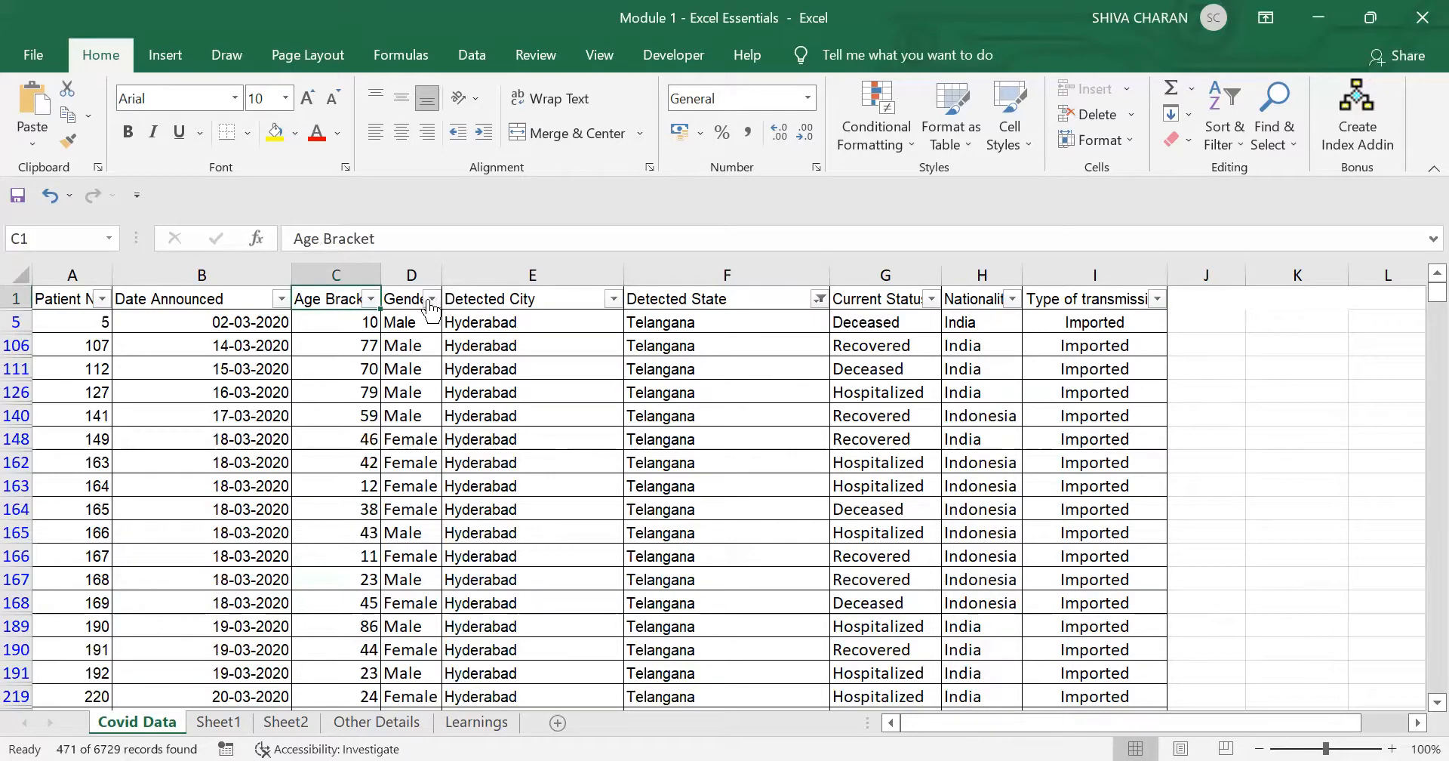
click(400, 300)
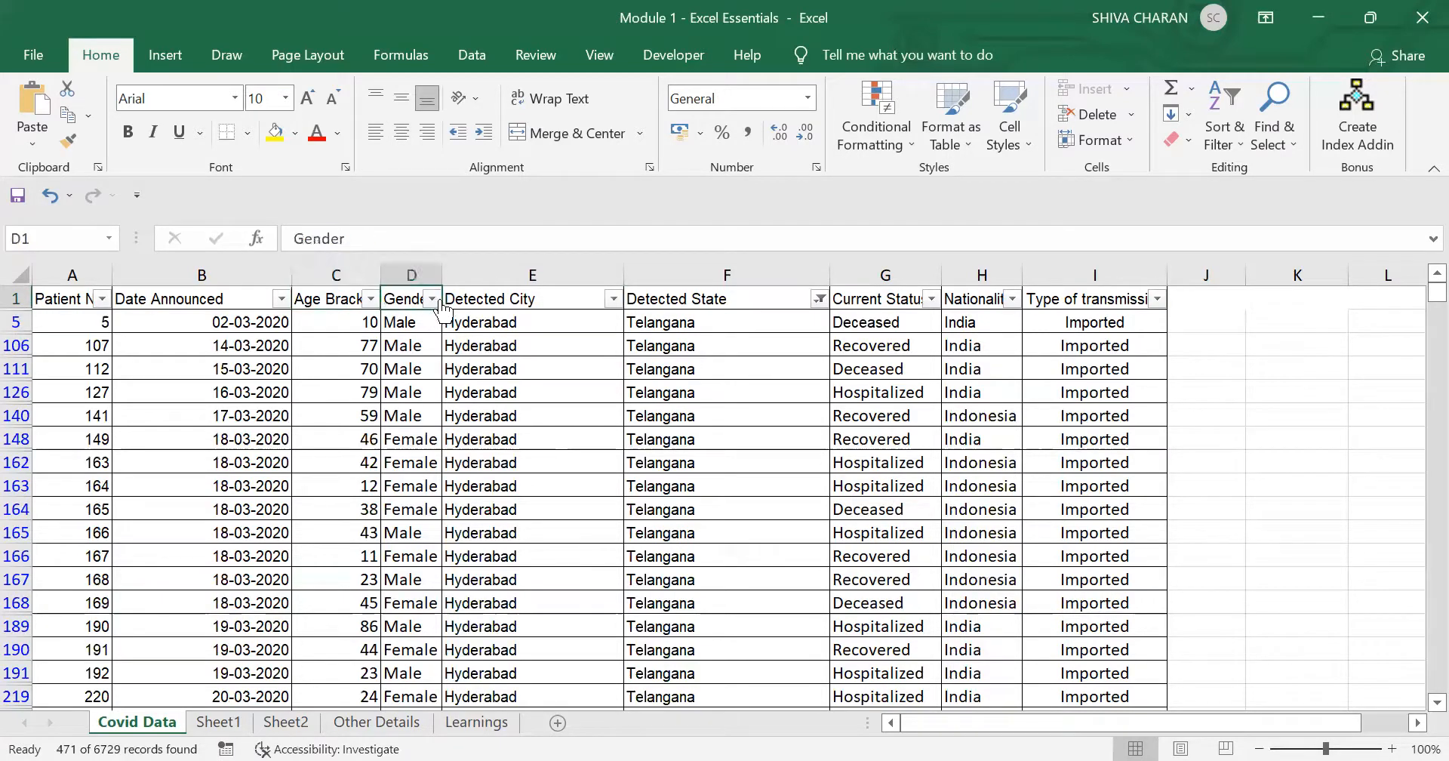
click(428, 299)
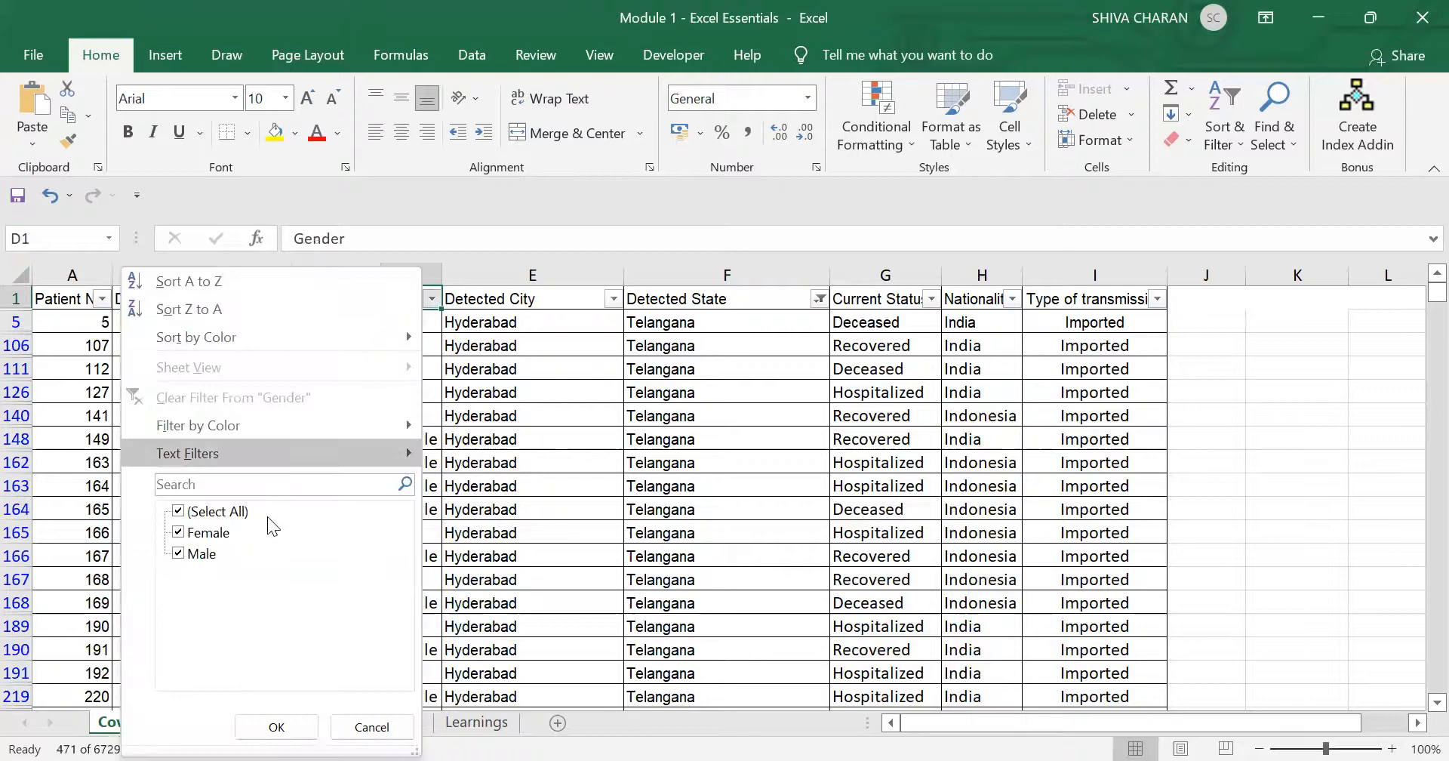
click(179, 513)
click(179, 532)
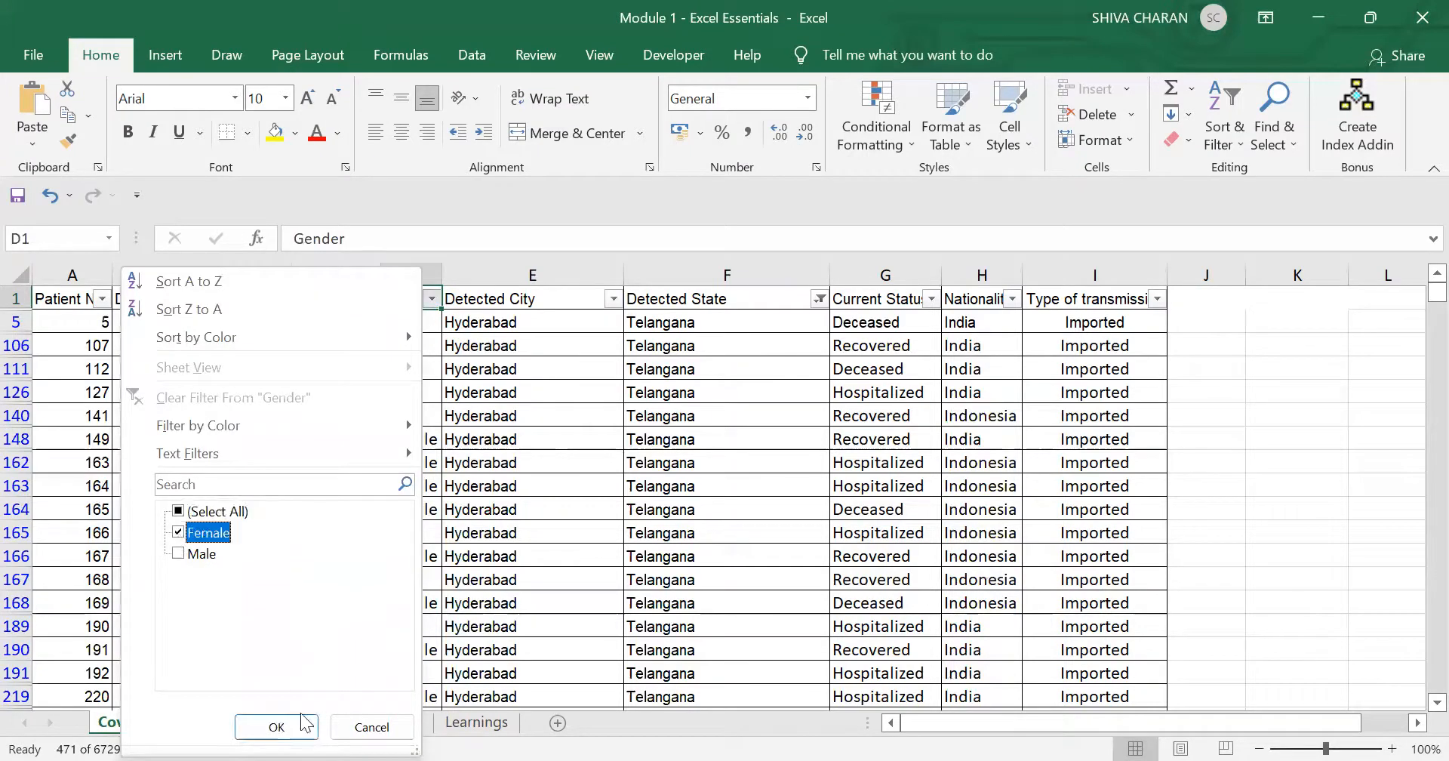
click(276, 726)
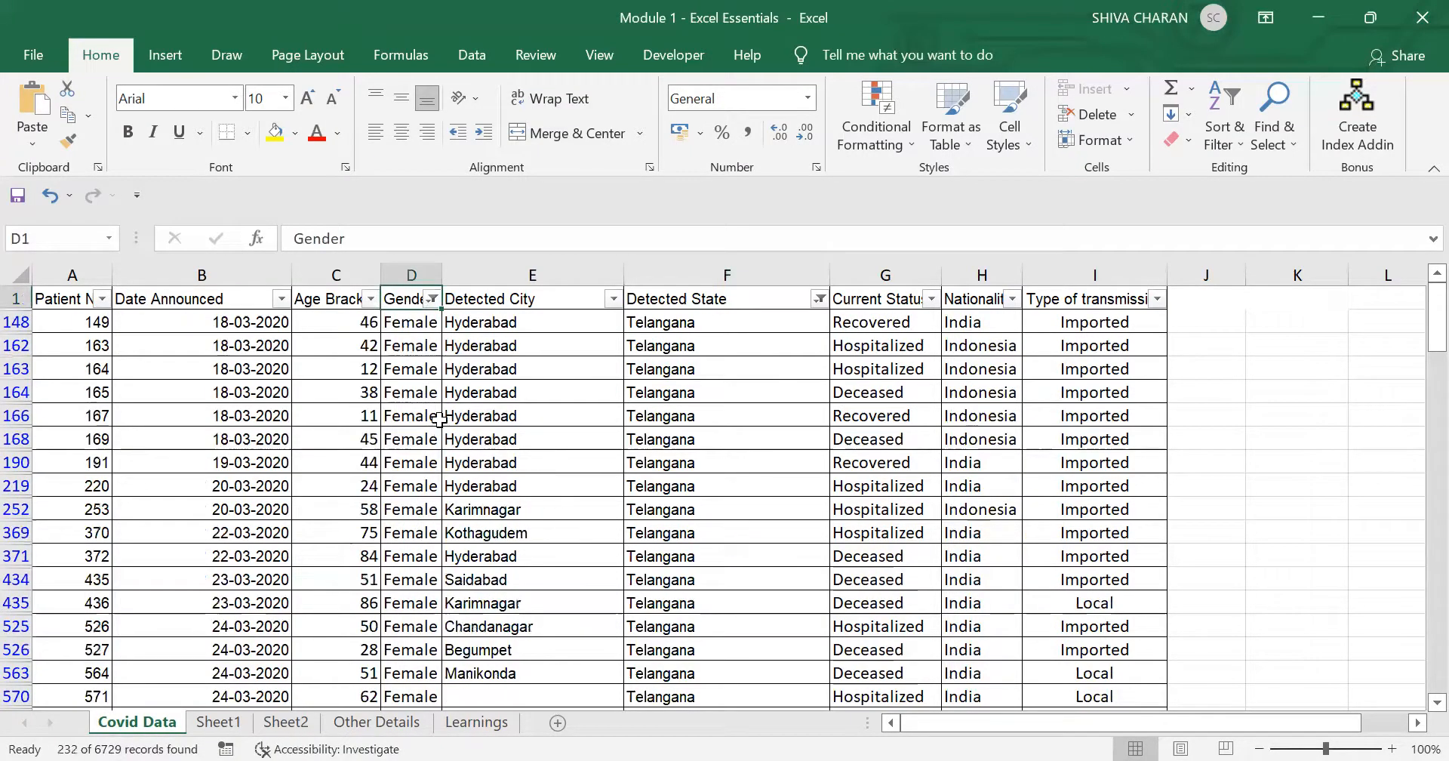
- Review the filtered rows for female Telangana patients, checking their Gender, Detected State and Current Status entries
click(412, 367)
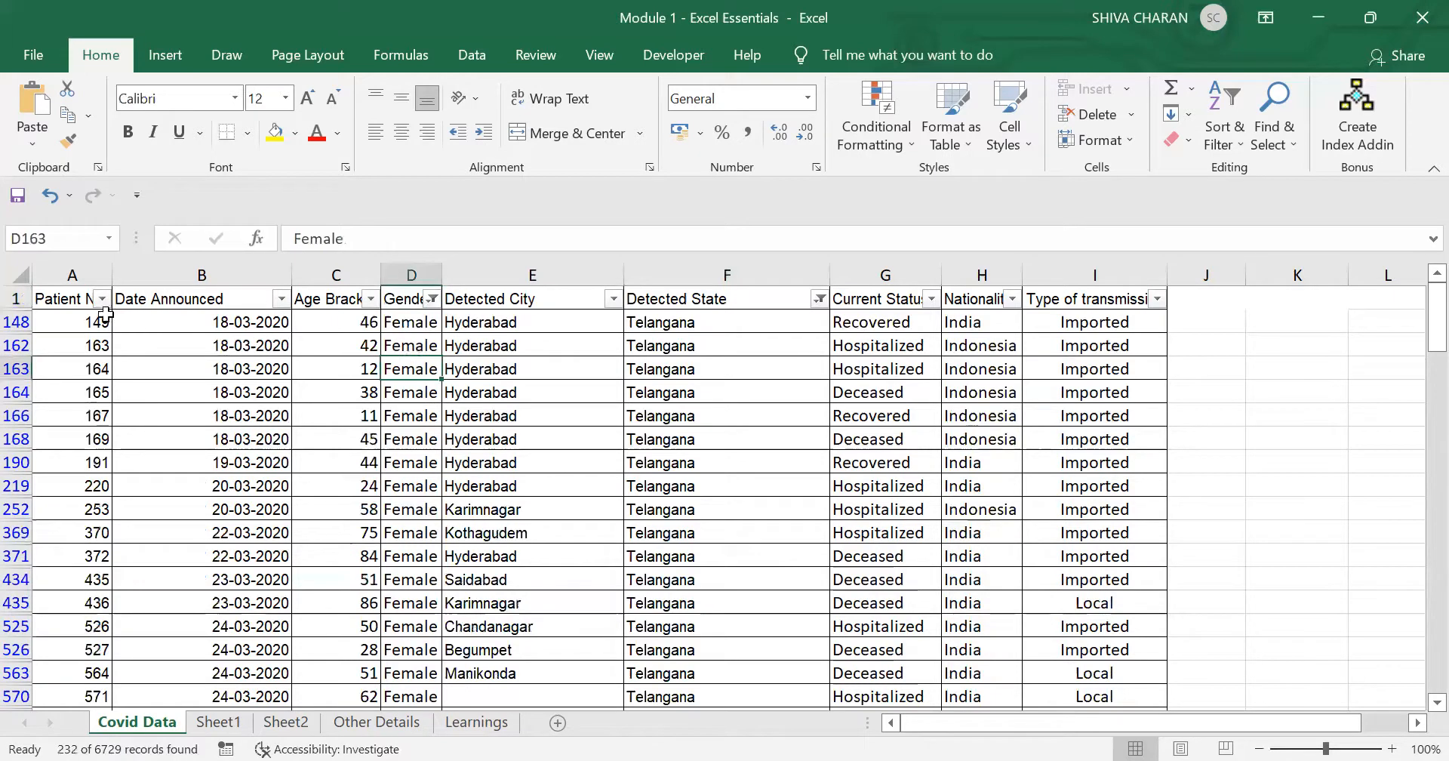
drag(107, 322, 435, 483)
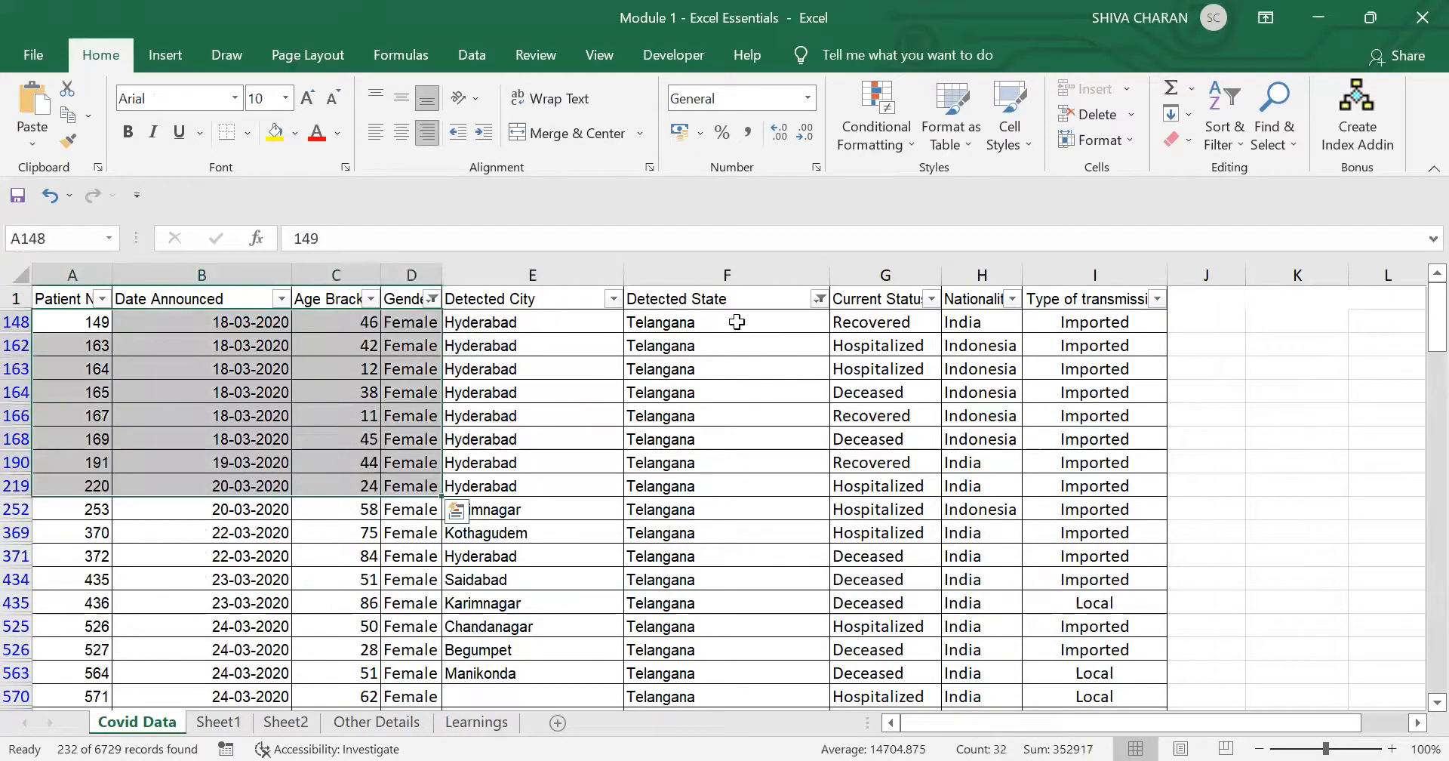
drag(738, 323, 763, 464)
click(804, 578)
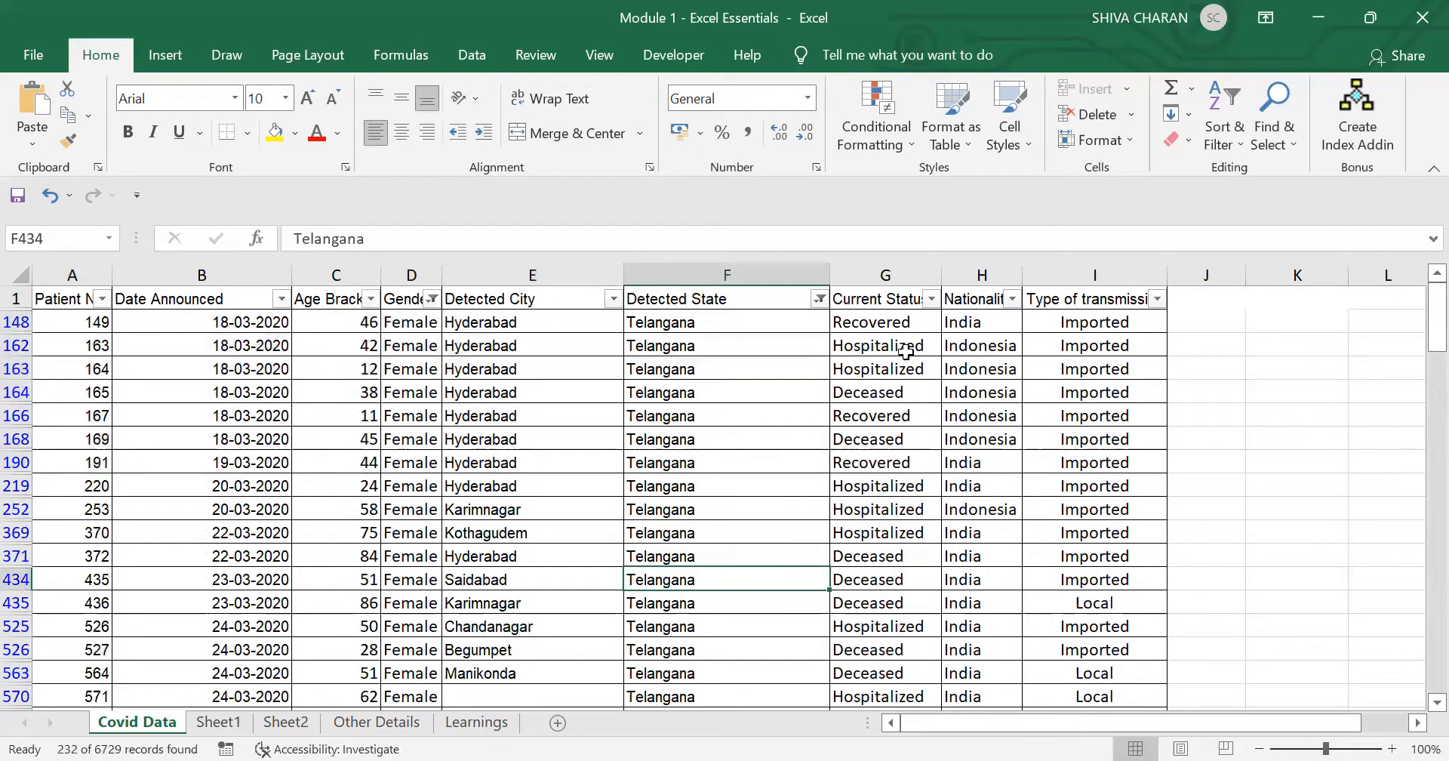
scroll(405, 409, down, 10)
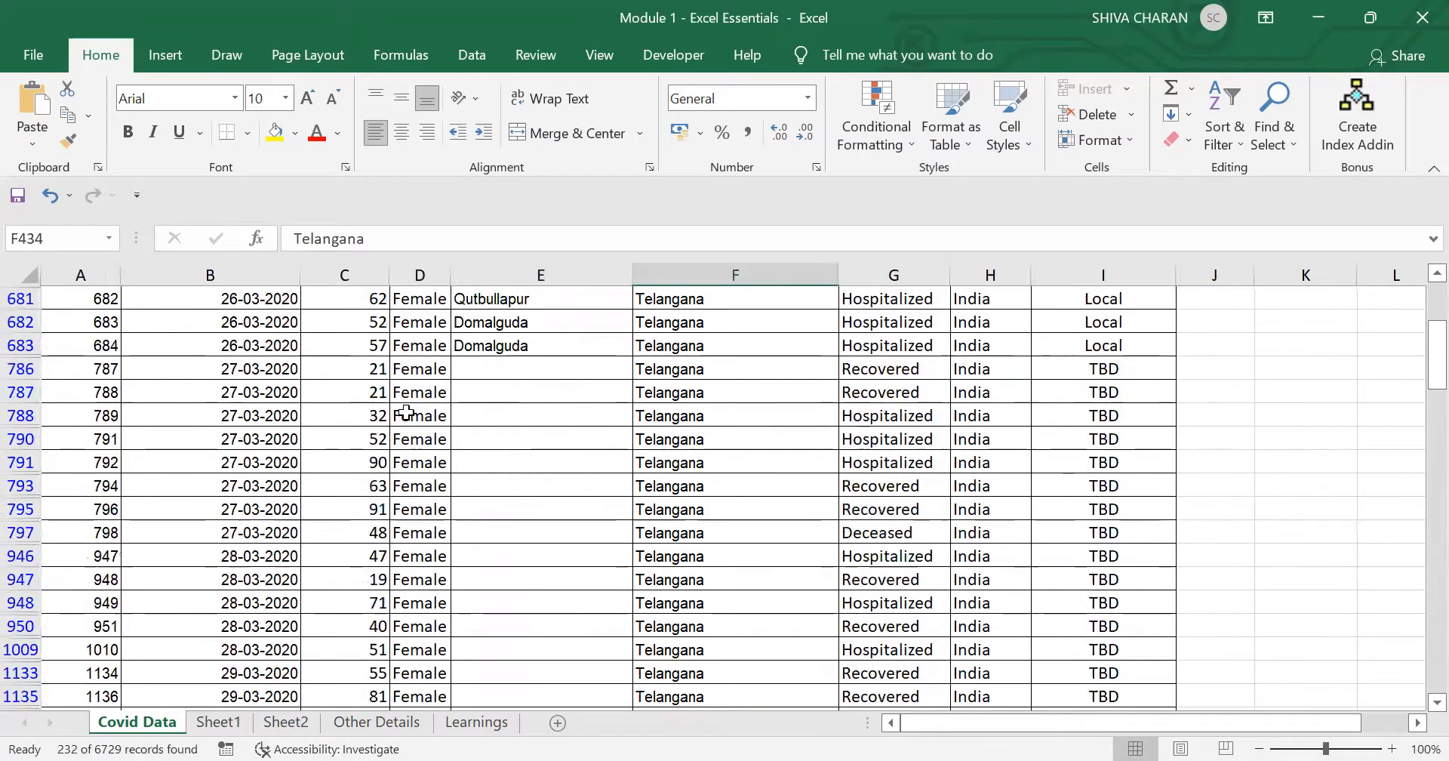
scroll(407, 413, up, 1)
scroll(407, 413, up, 9)
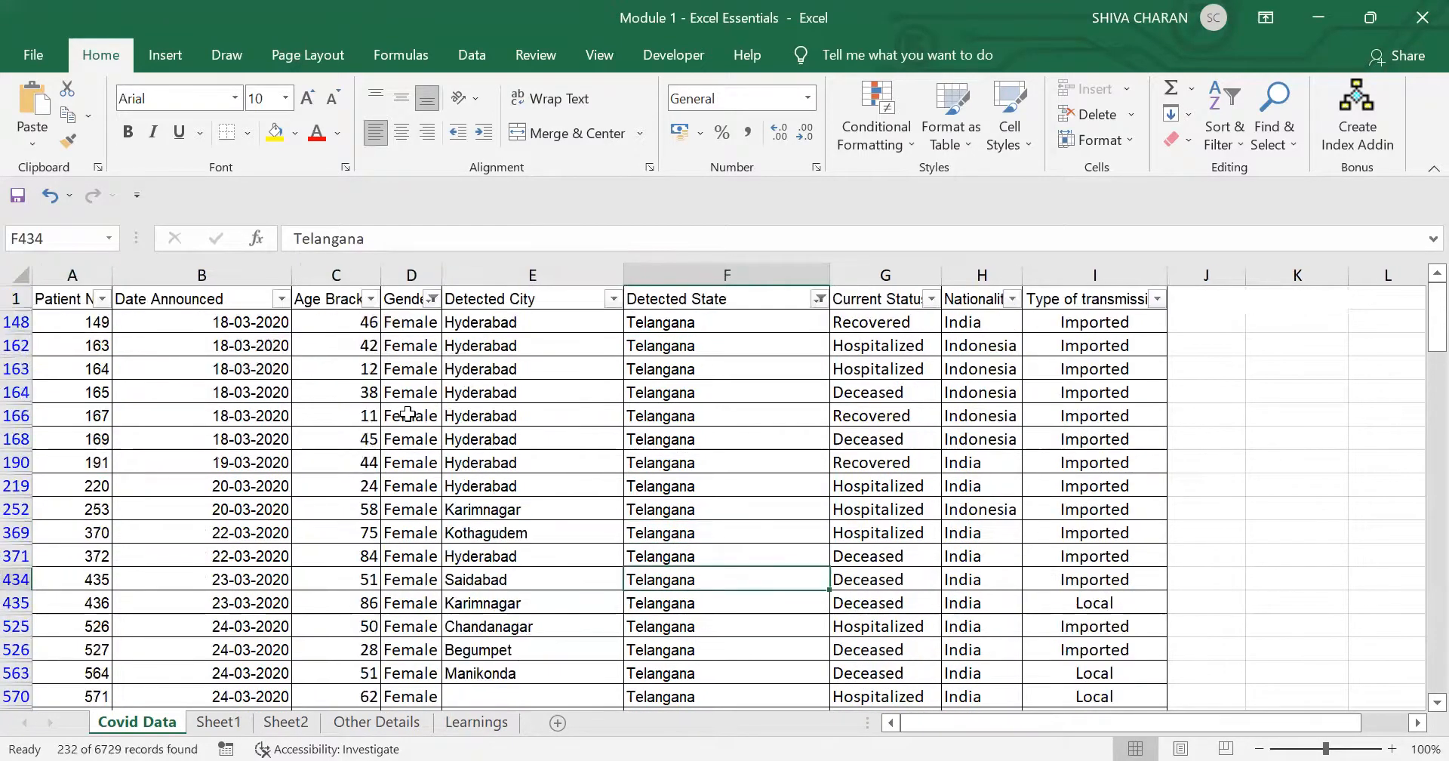
click(929, 438)
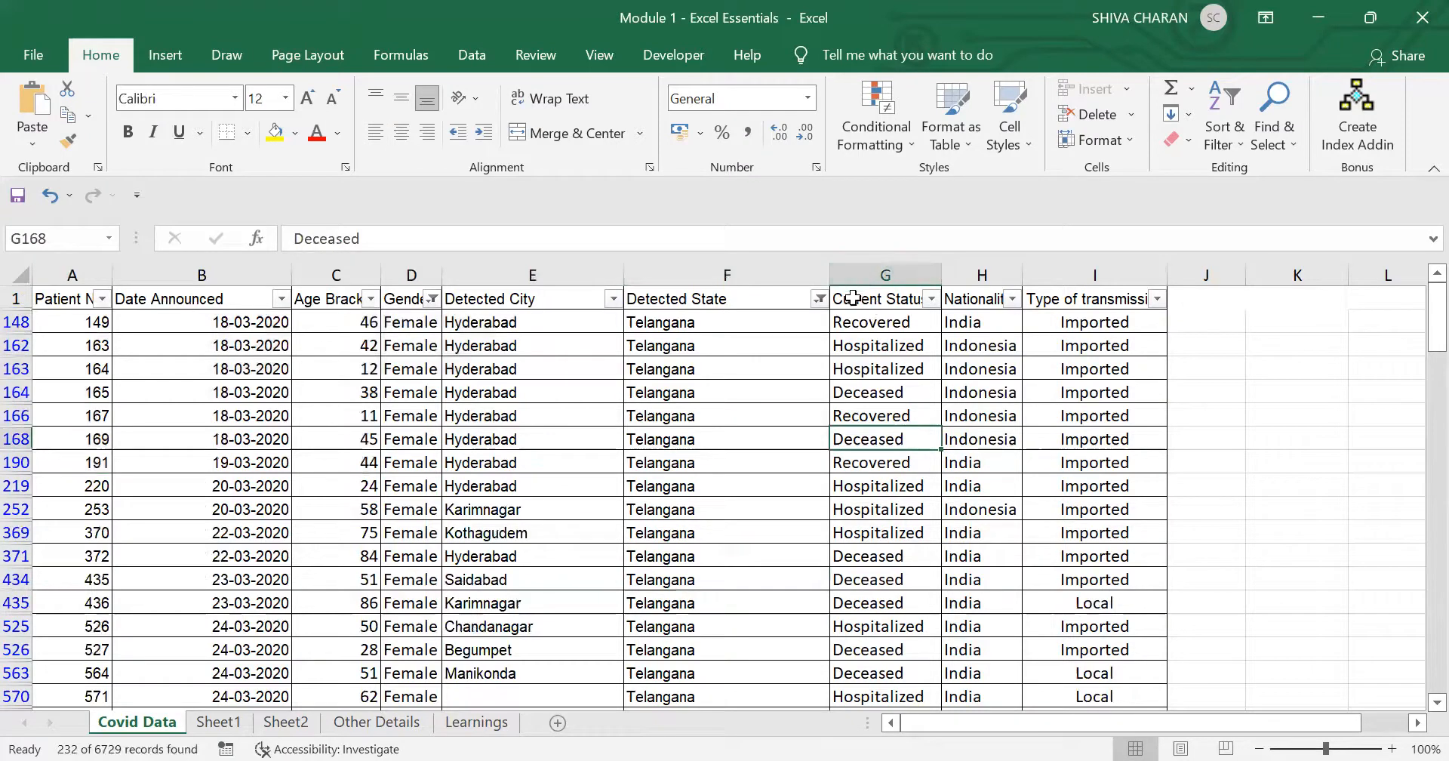
click(902, 309)
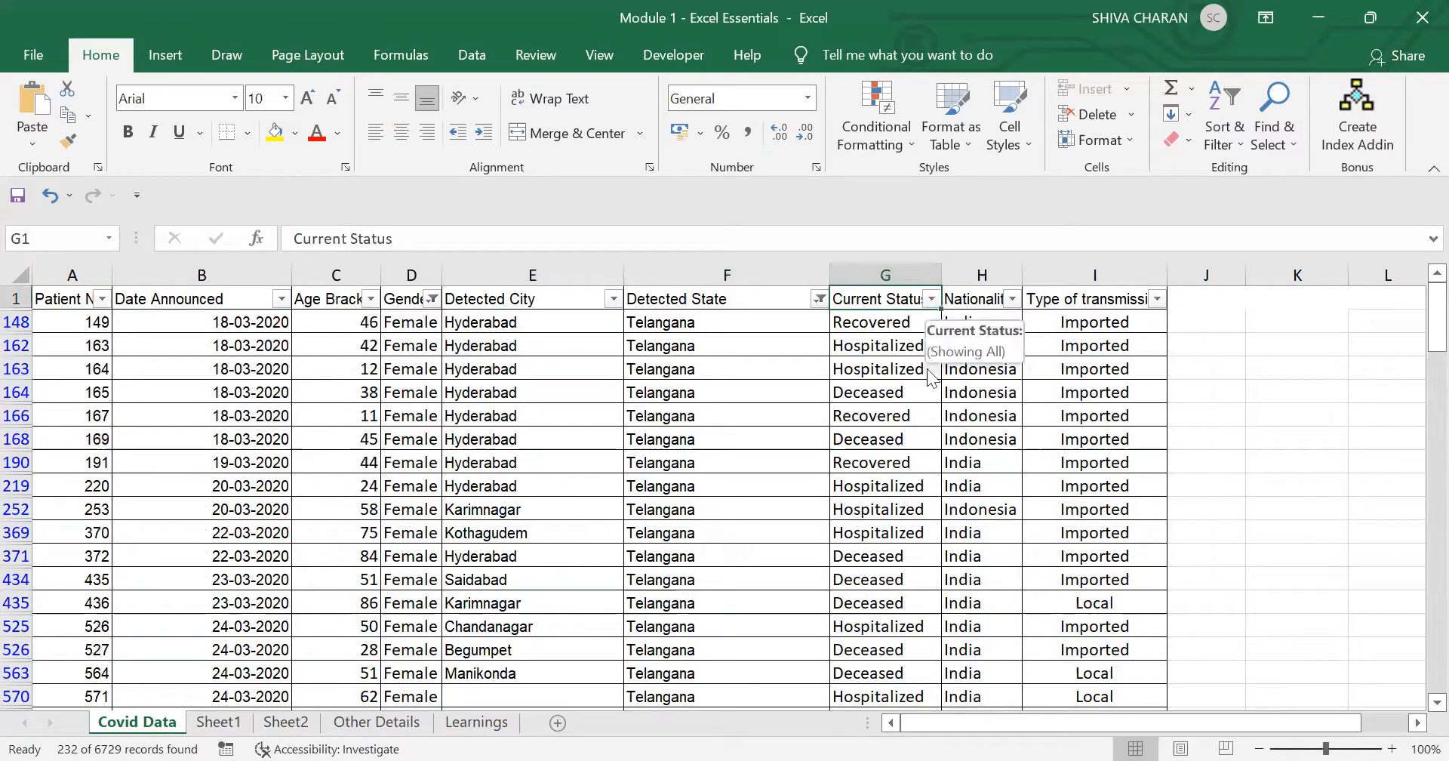
click(915, 436)
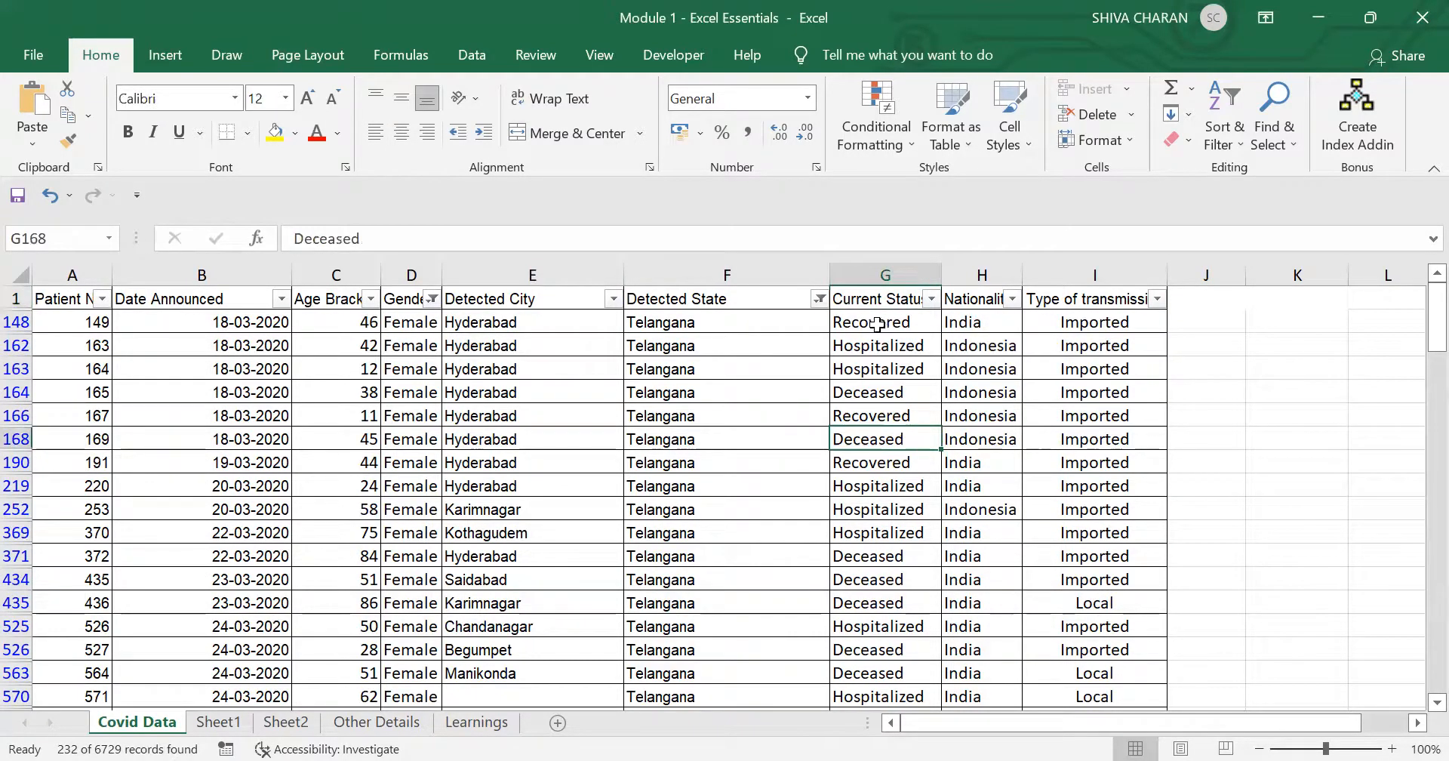
drag(343, 323, 987, 366)
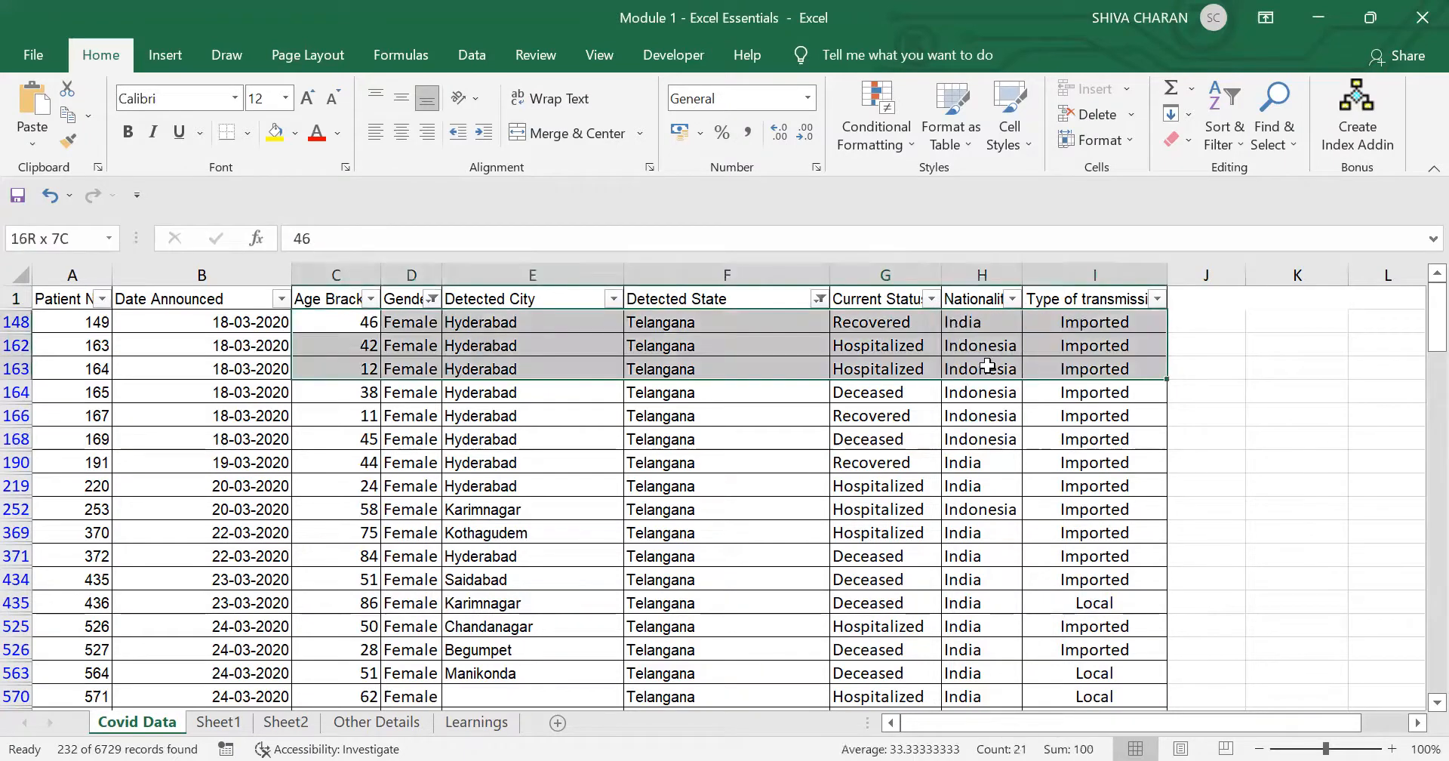
click(881, 320)
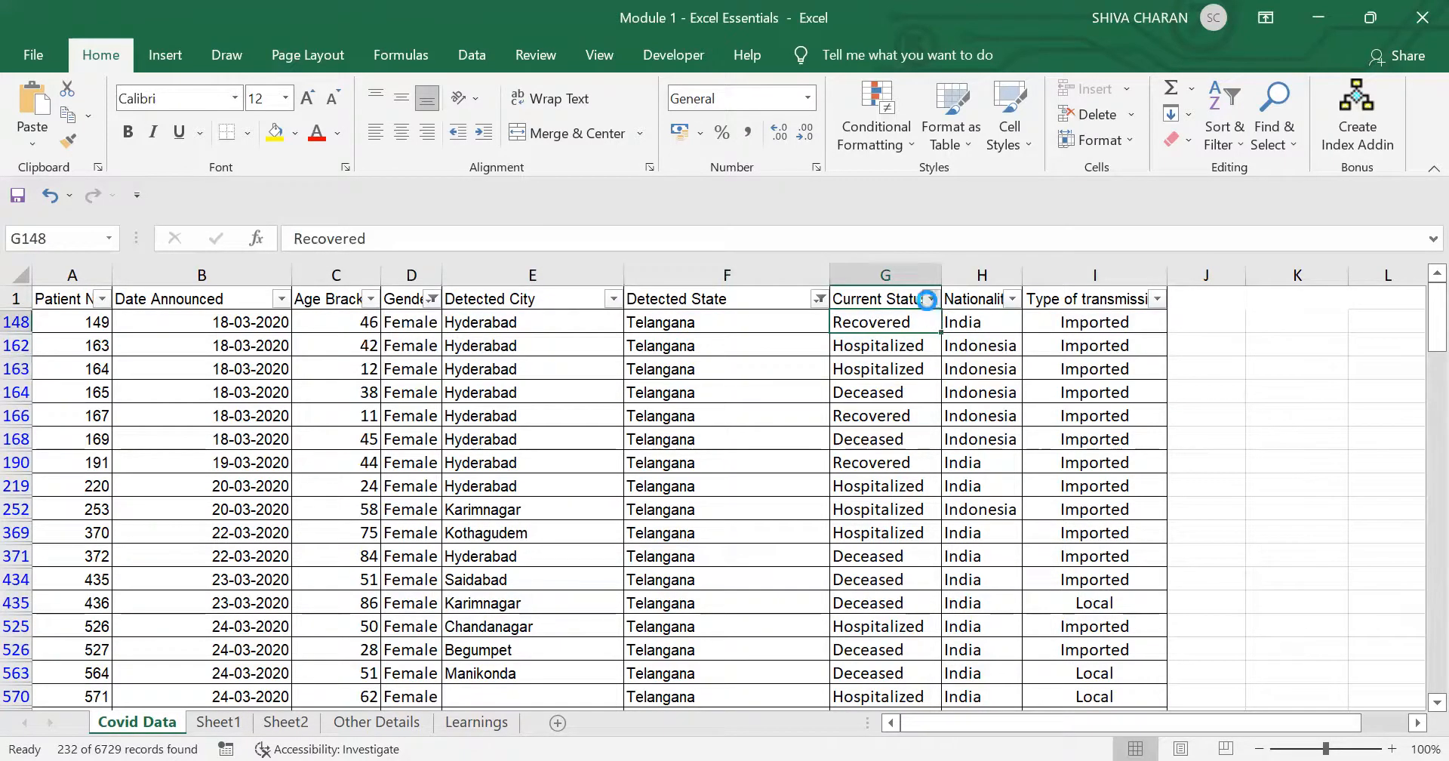
- Filter the Current Status column to show only Recovered patients within the female Telangana records
click(926, 300)
click(677, 511)
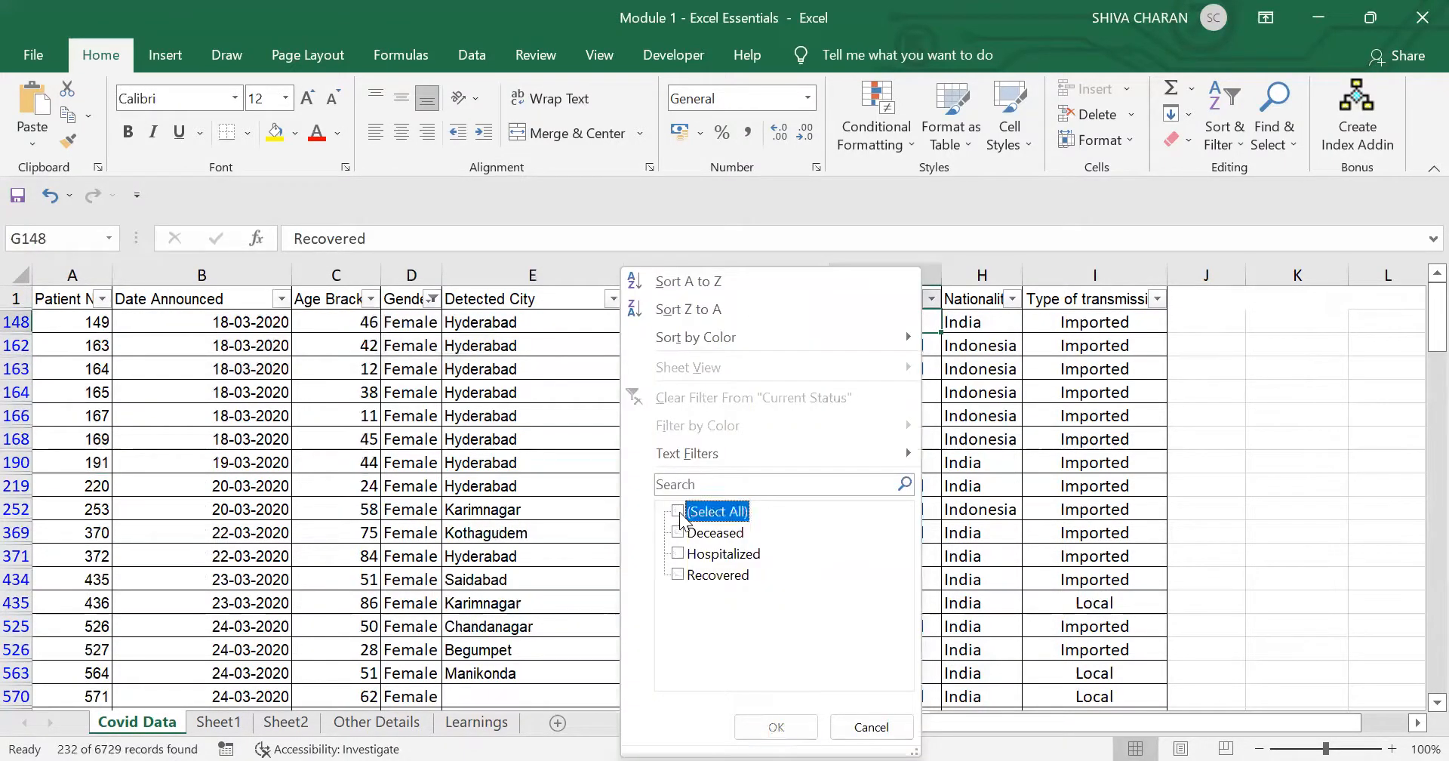
click(677, 575)
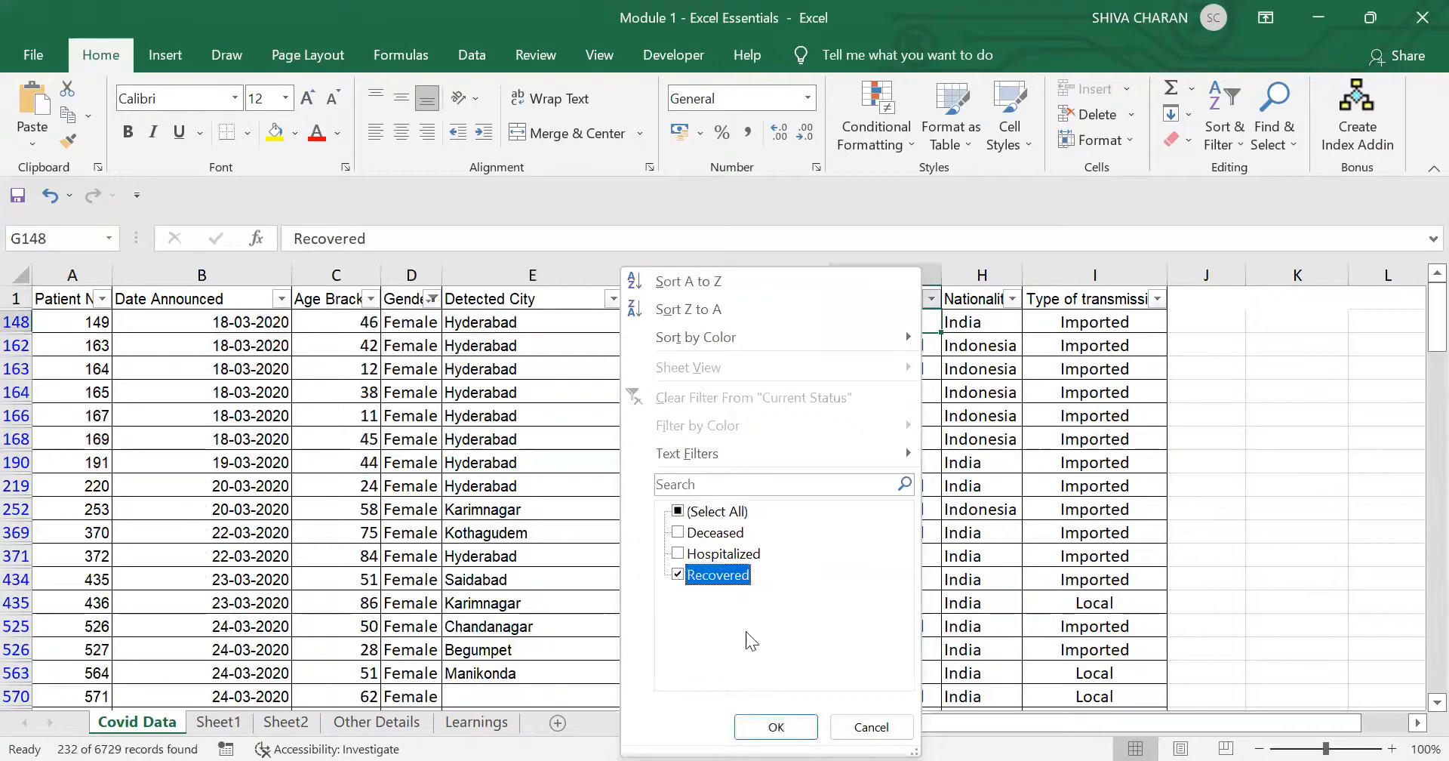
click(776, 727)
click(879, 501)
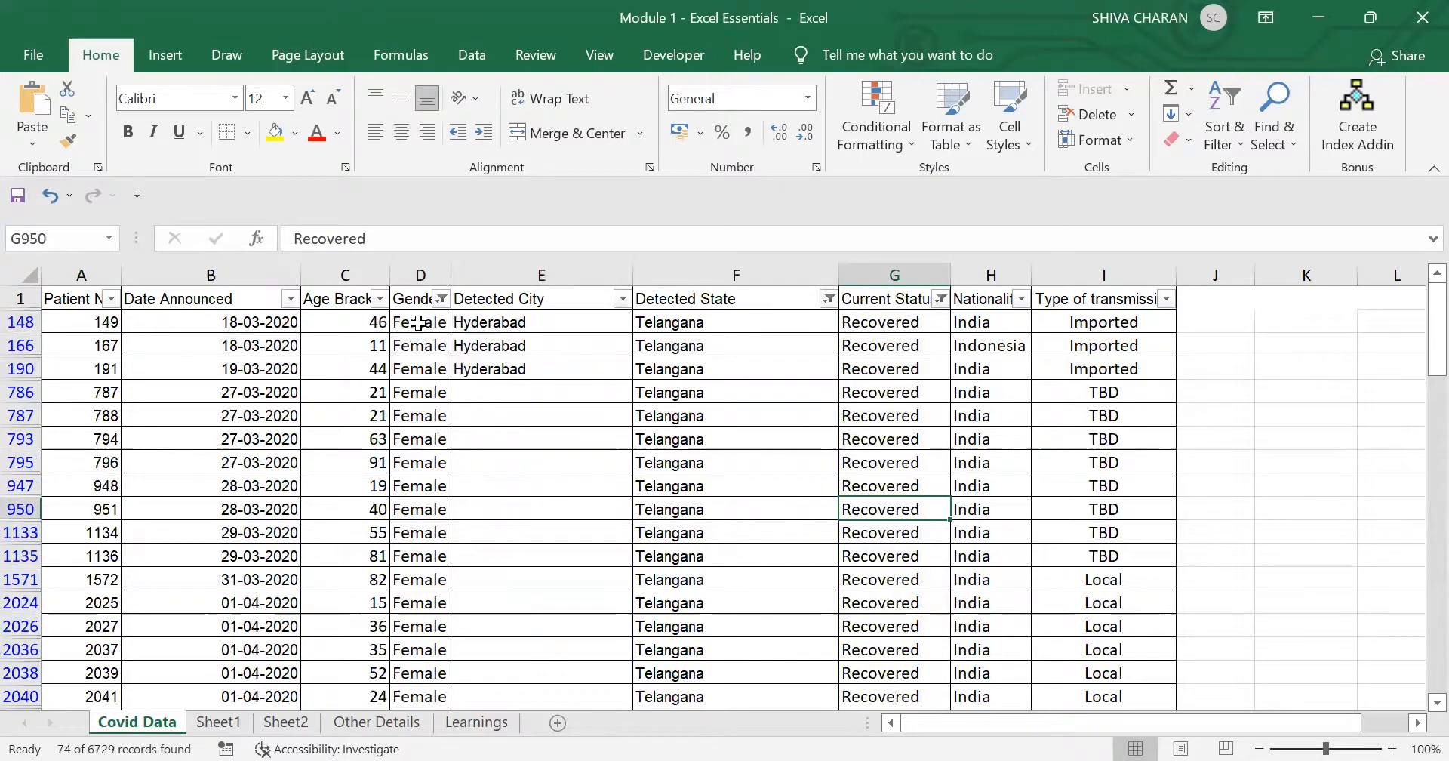
- Review the filtered rows, checking the Gender, Detected State and Current Status columns against the three applied filters
drag(414, 322, 894, 579)
drag(413, 322, 420, 671)
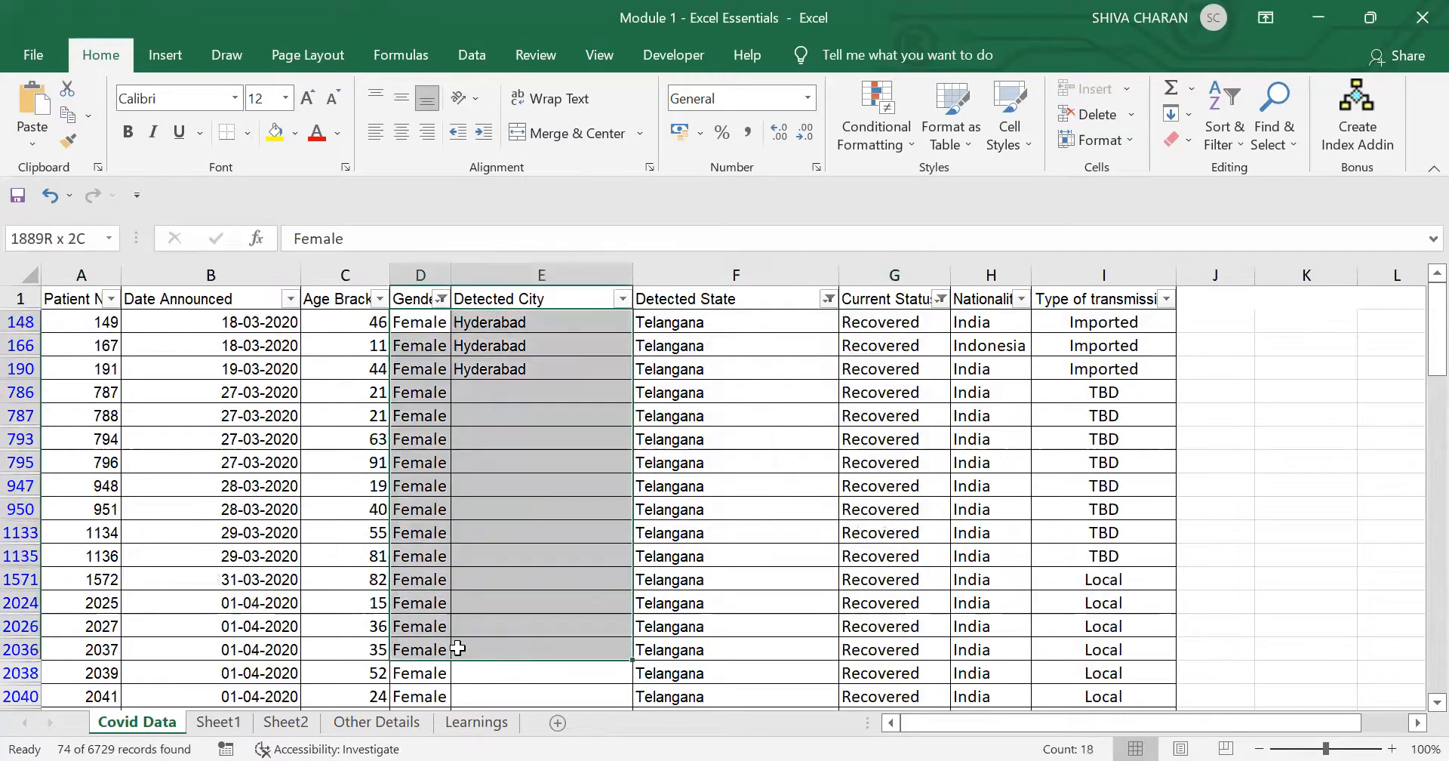
click(887, 320)
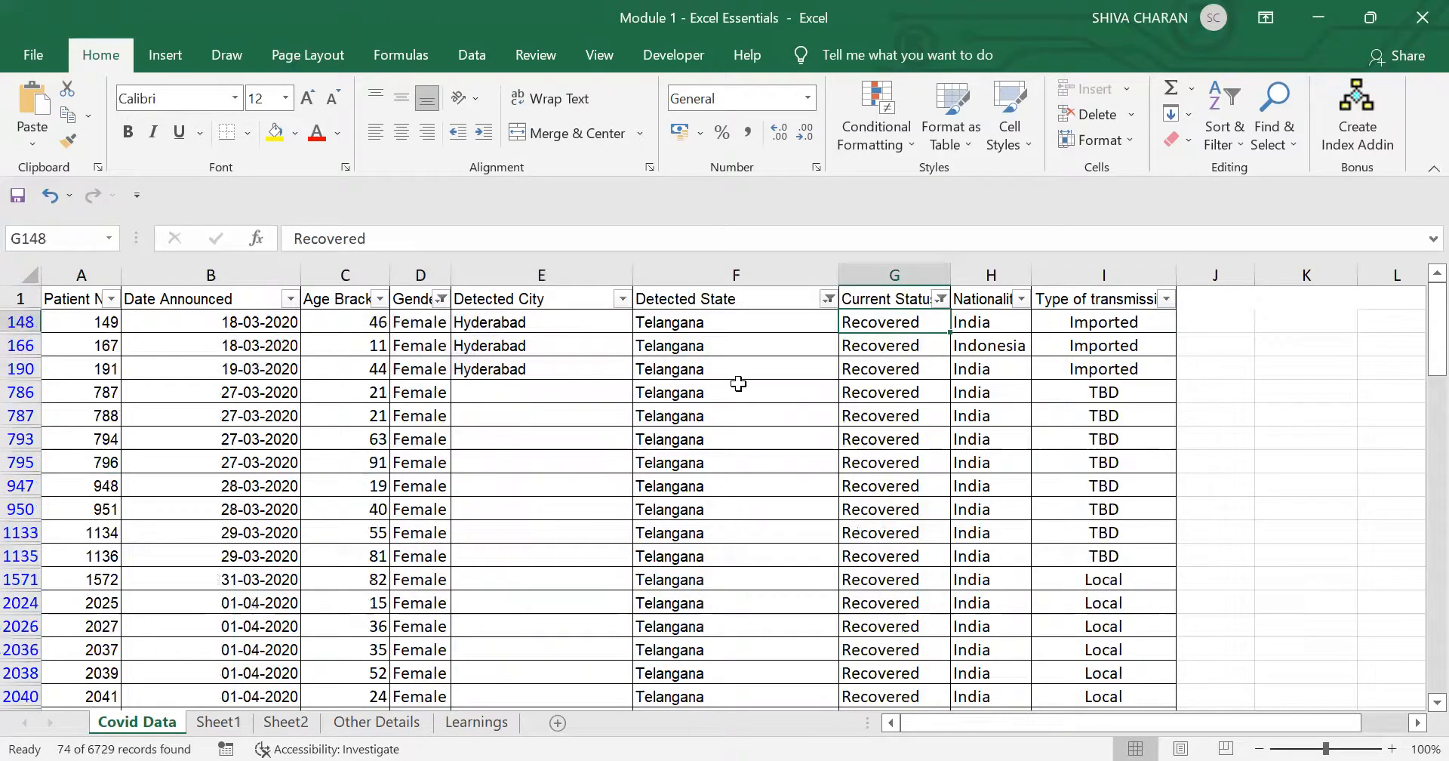
click(753, 317)
click(789, 510)
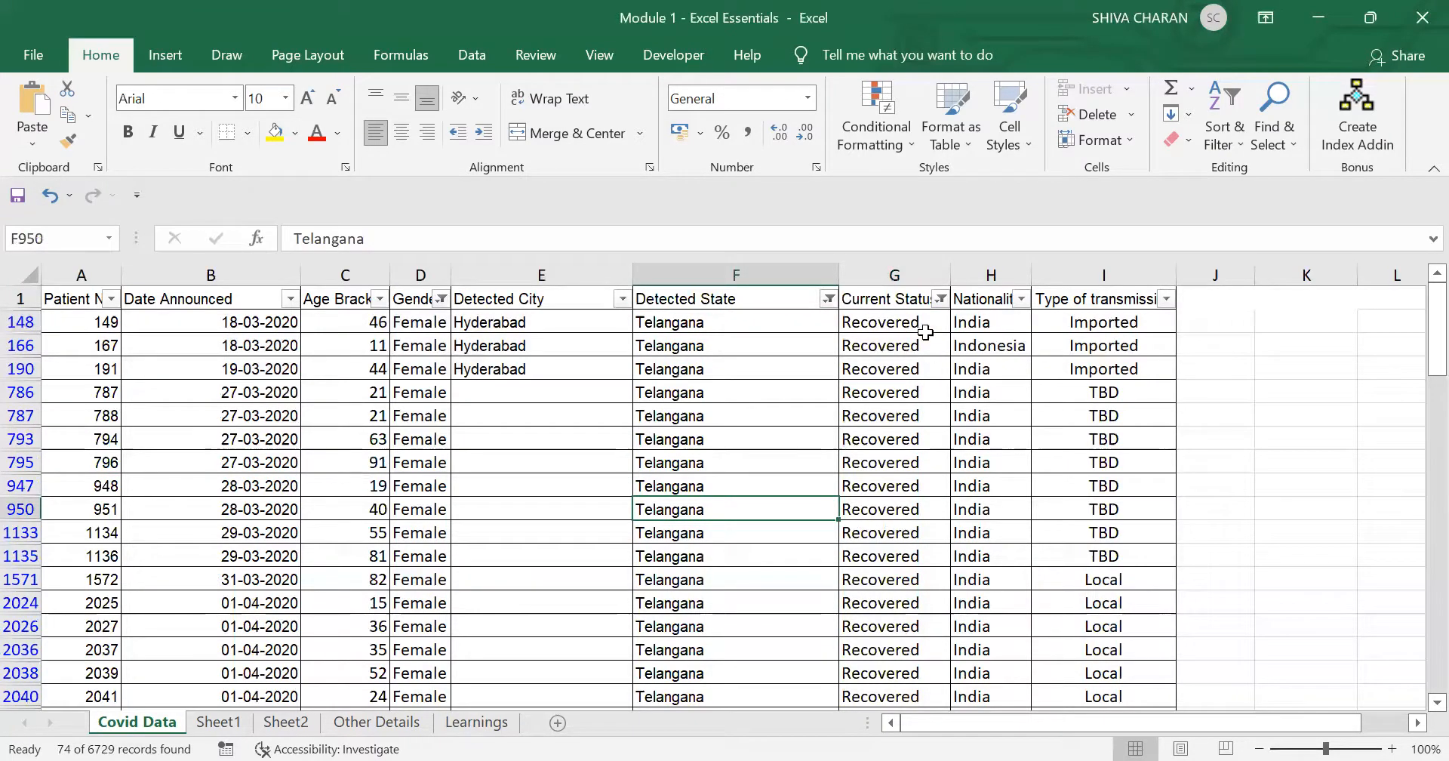
click(906, 276)
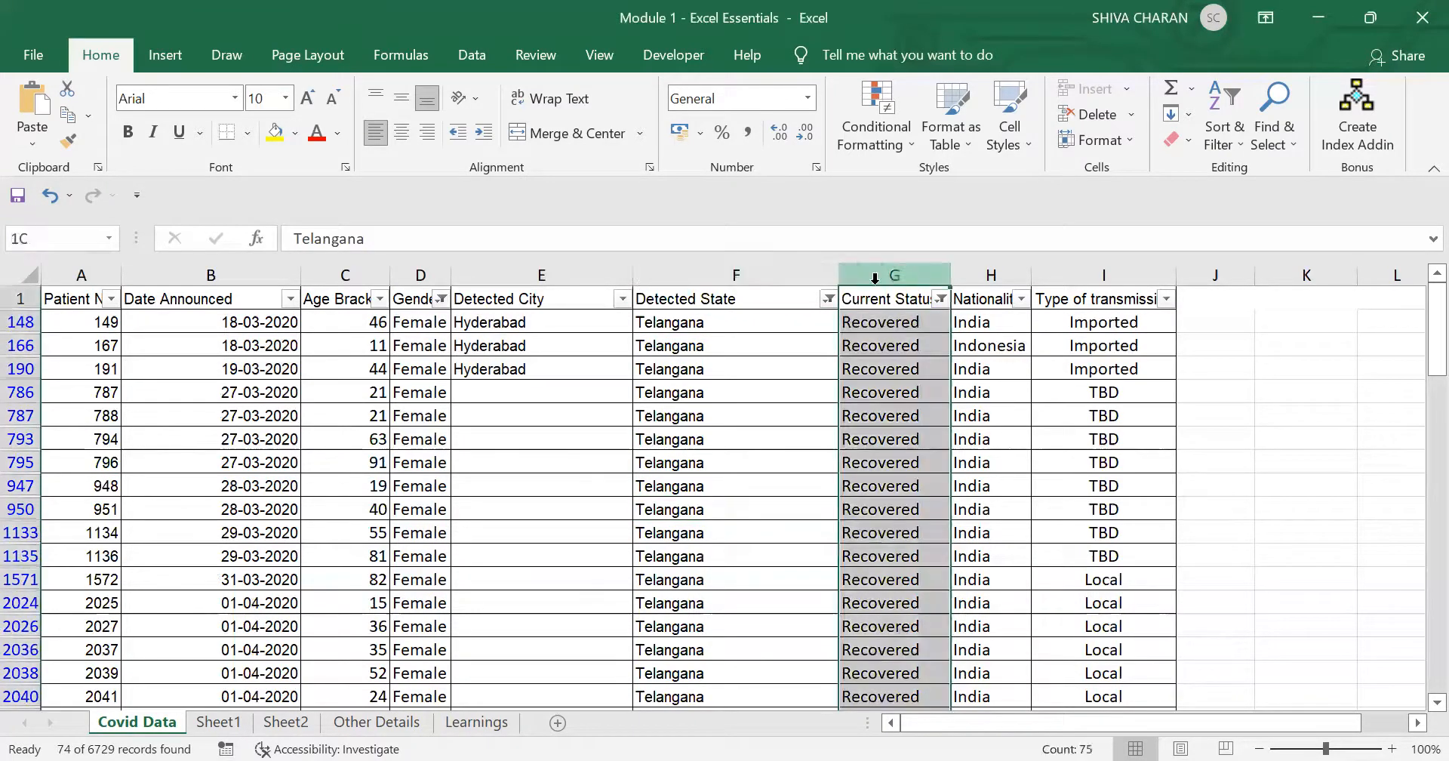
click(737, 280)
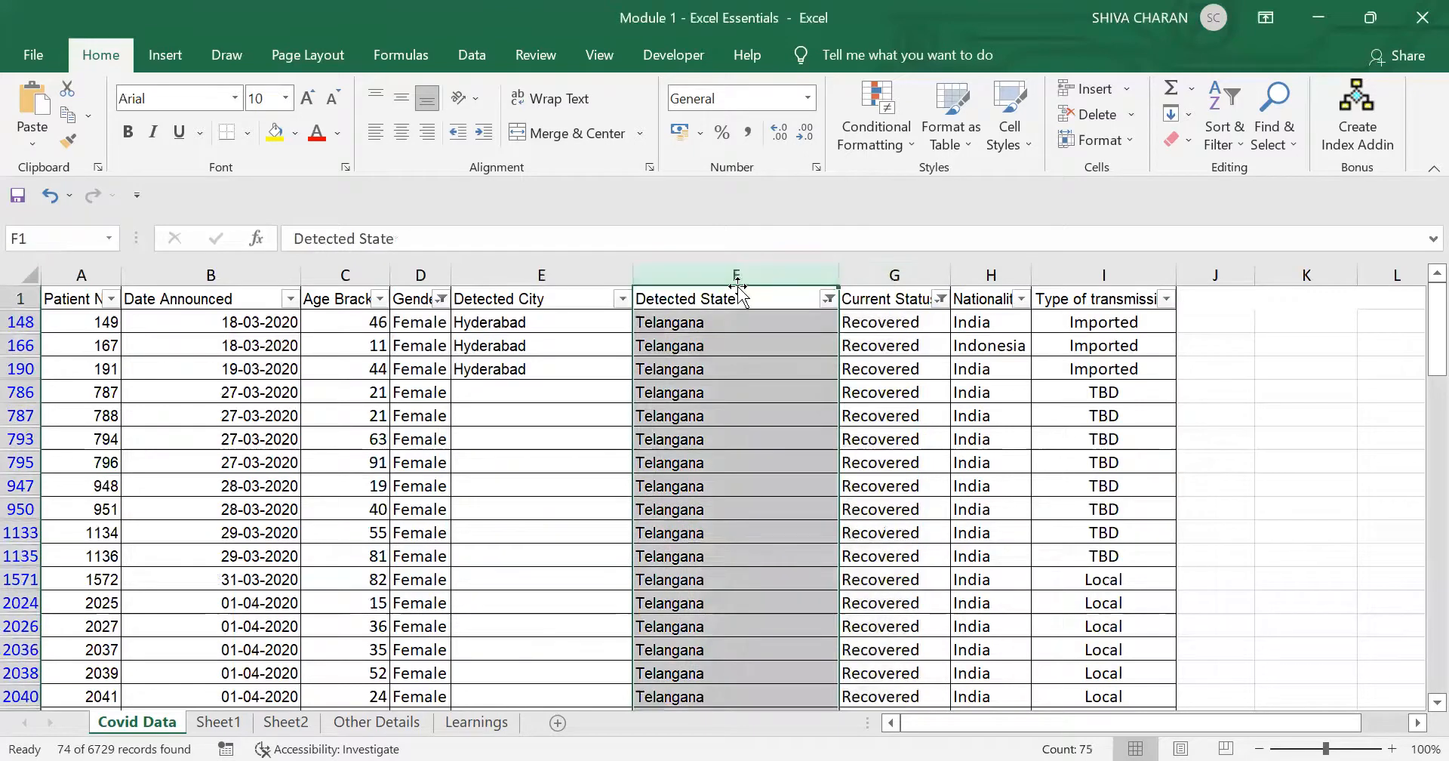
click(892, 273)
click(790, 268)
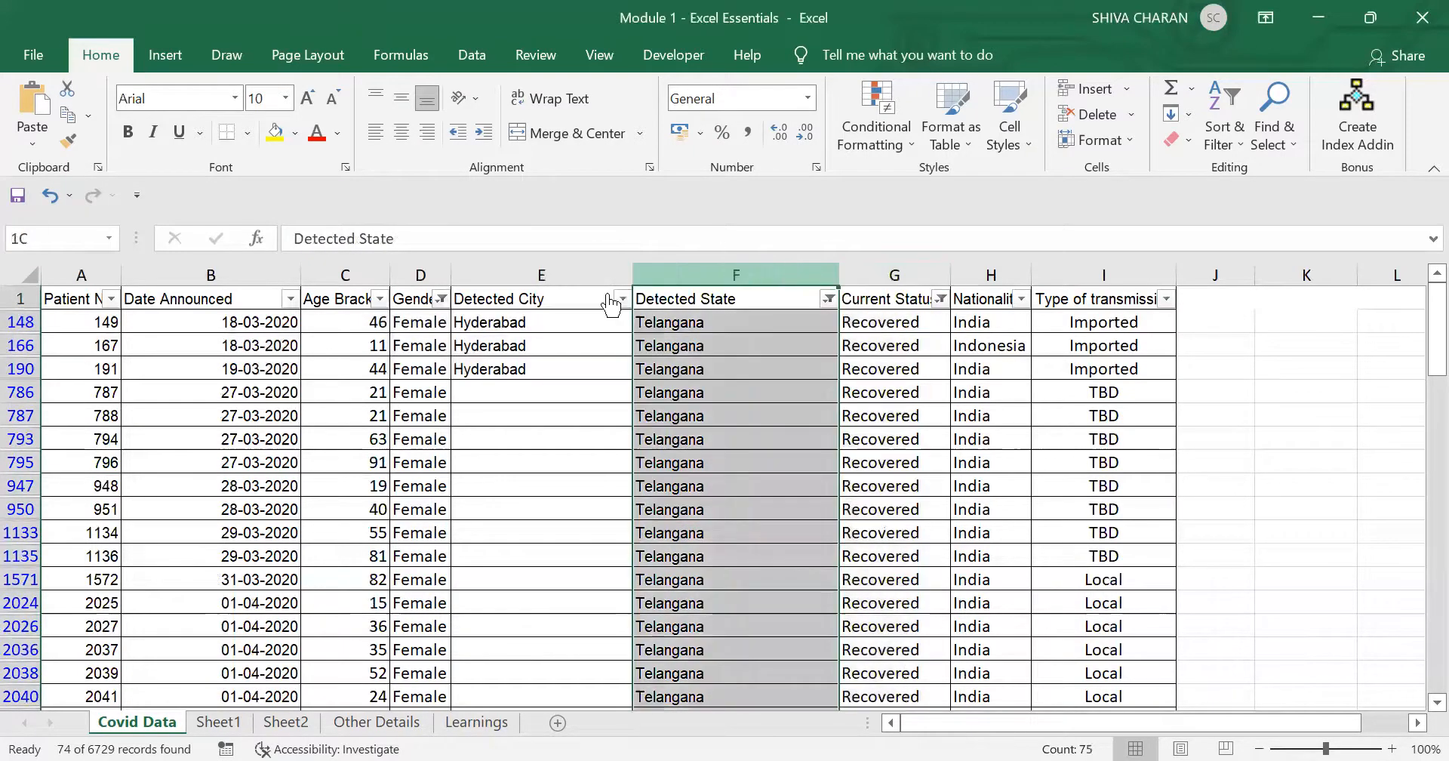
click(412, 270)
click(884, 464)
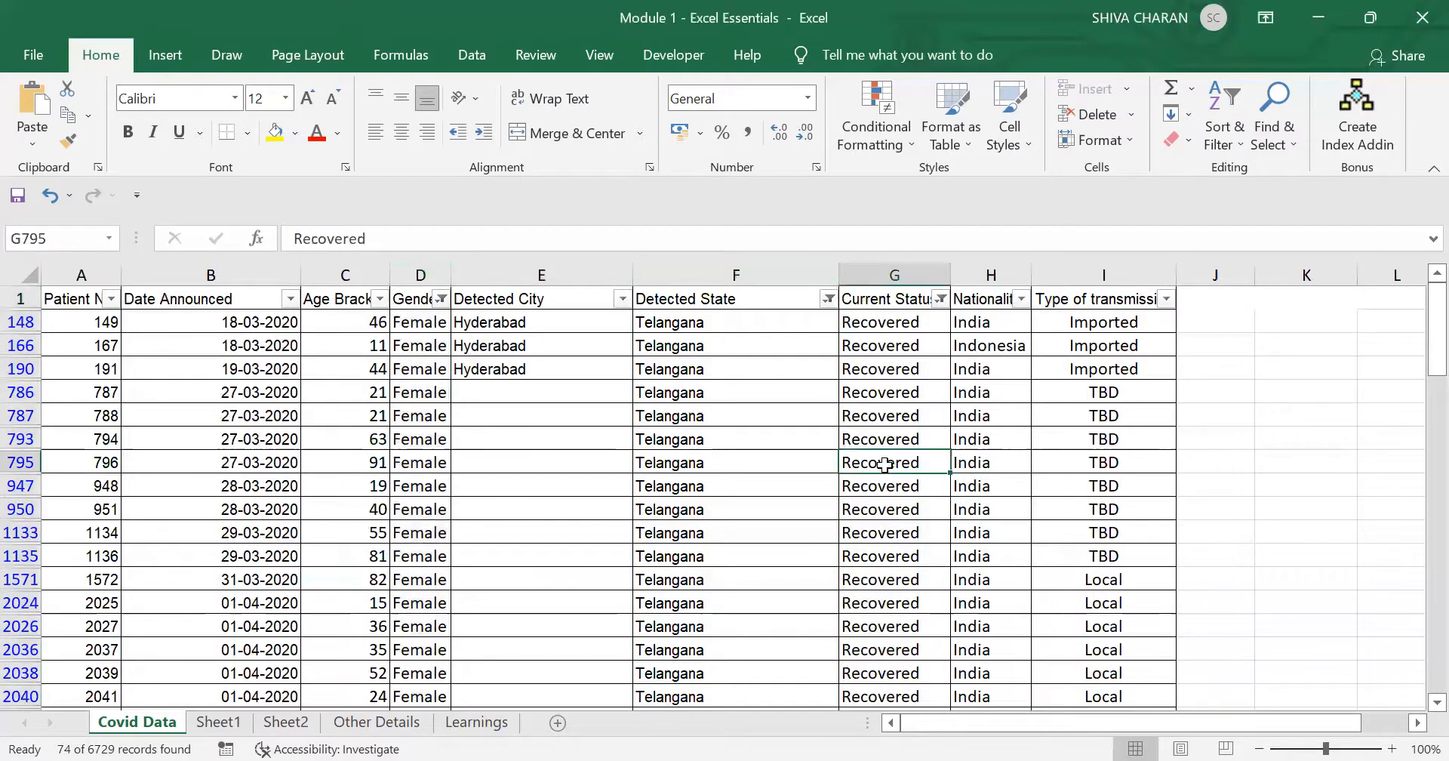
- Clear the filters from the Current Status, Detected State and Gender columns
click(941, 299)
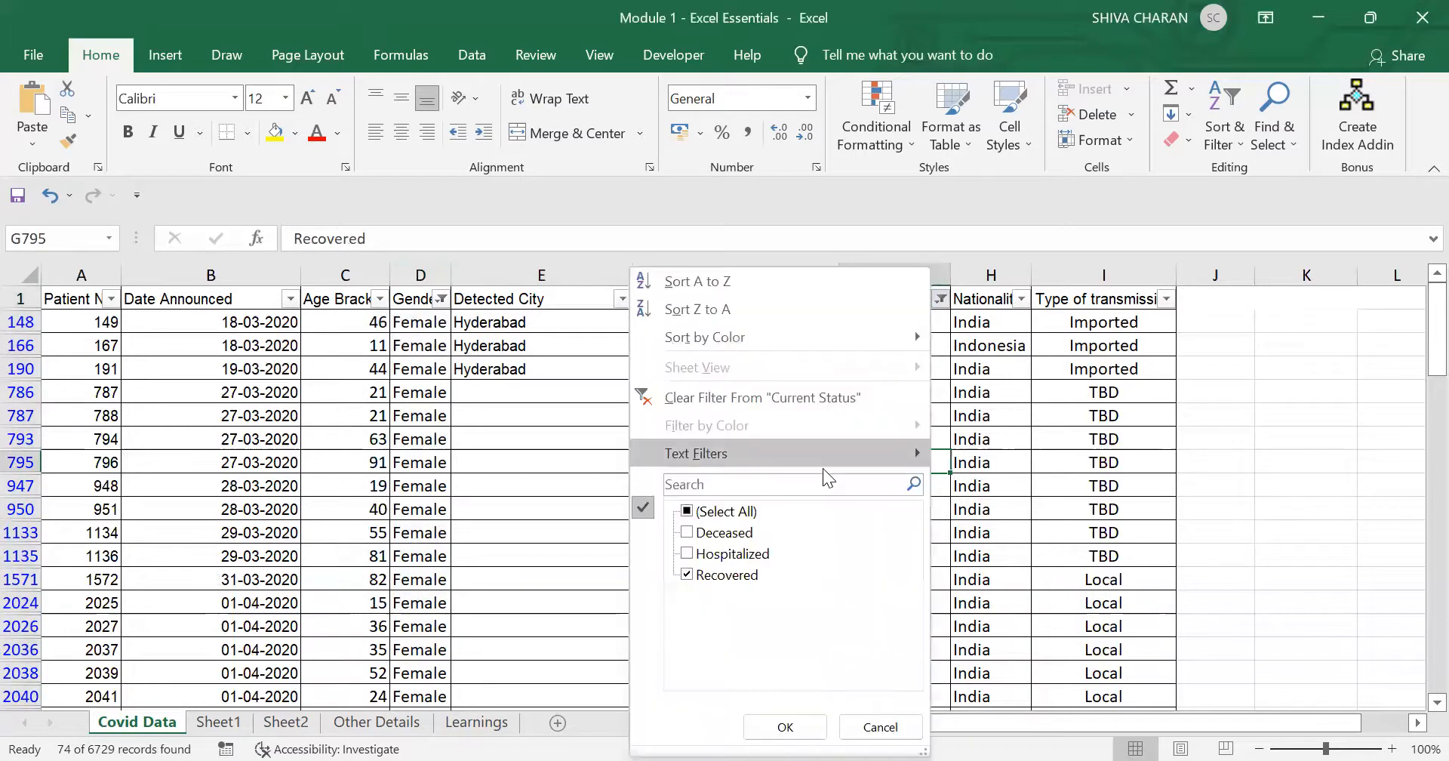
click(688, 578)
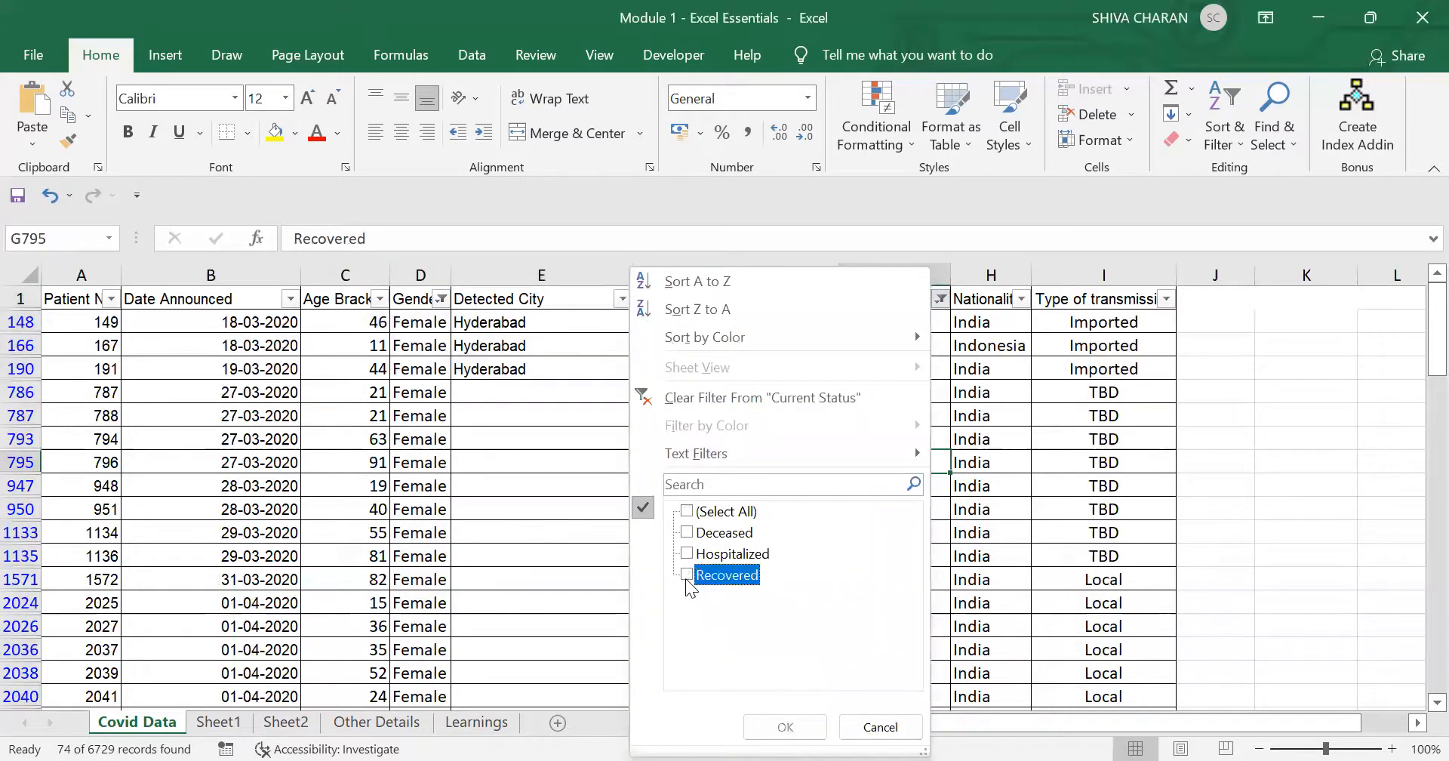
click(806, 403)
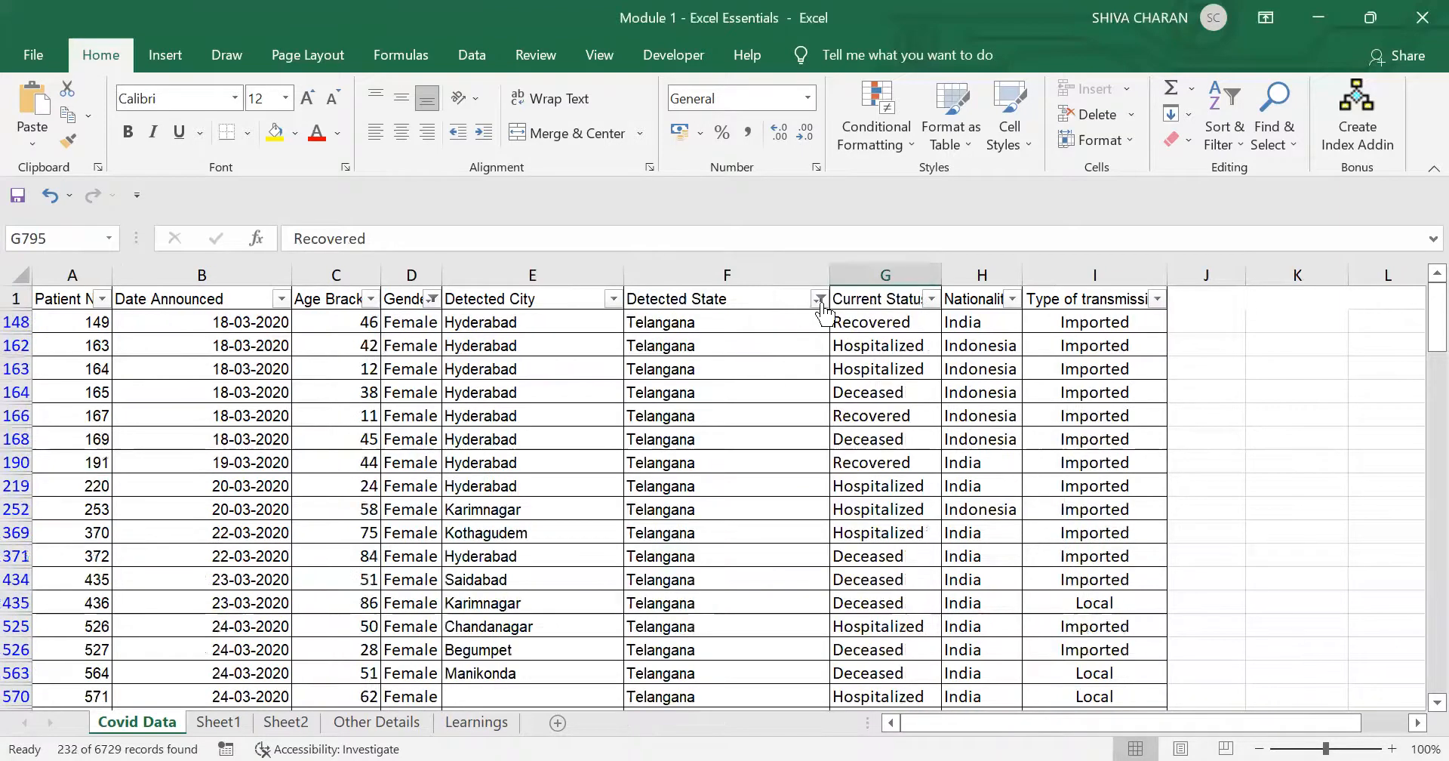
click(820, 299)
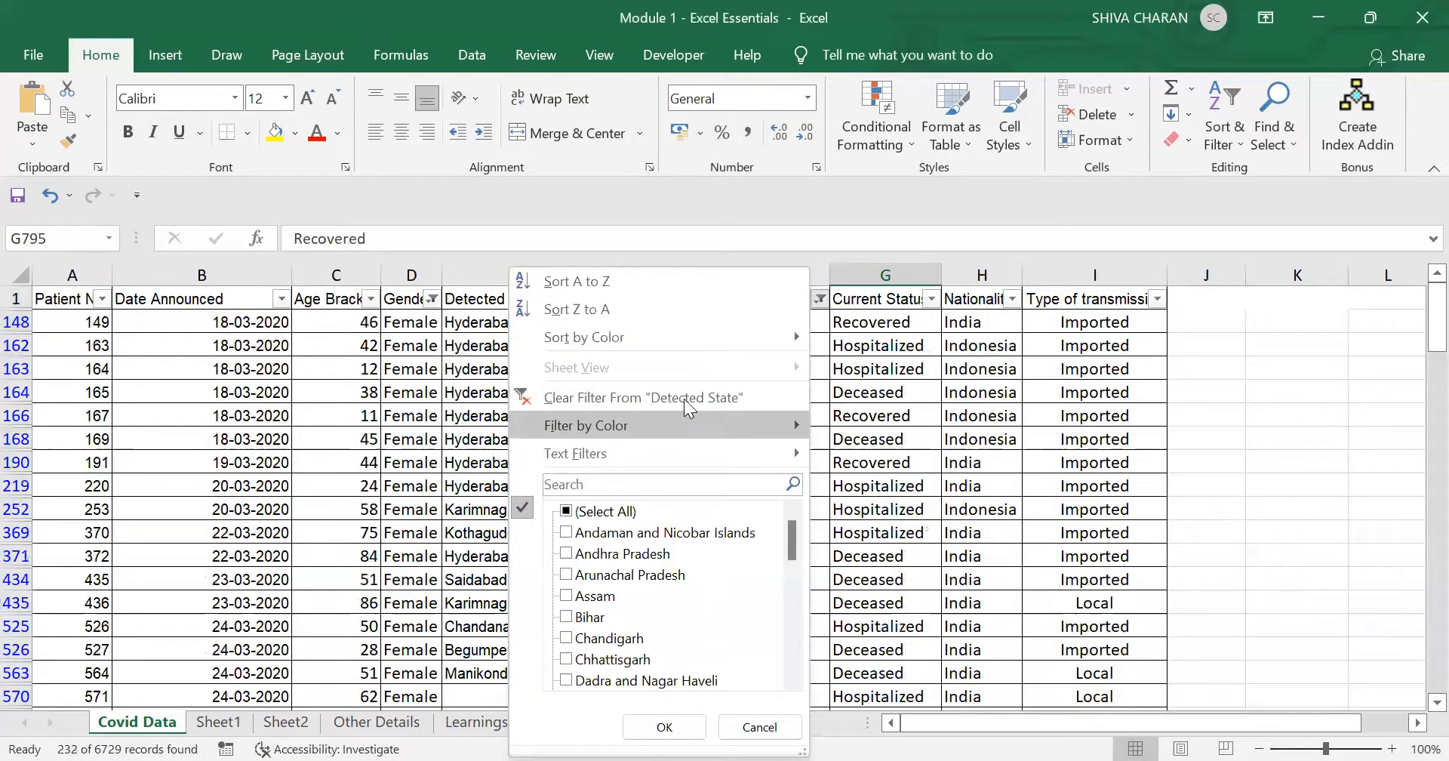
click(684, 399)
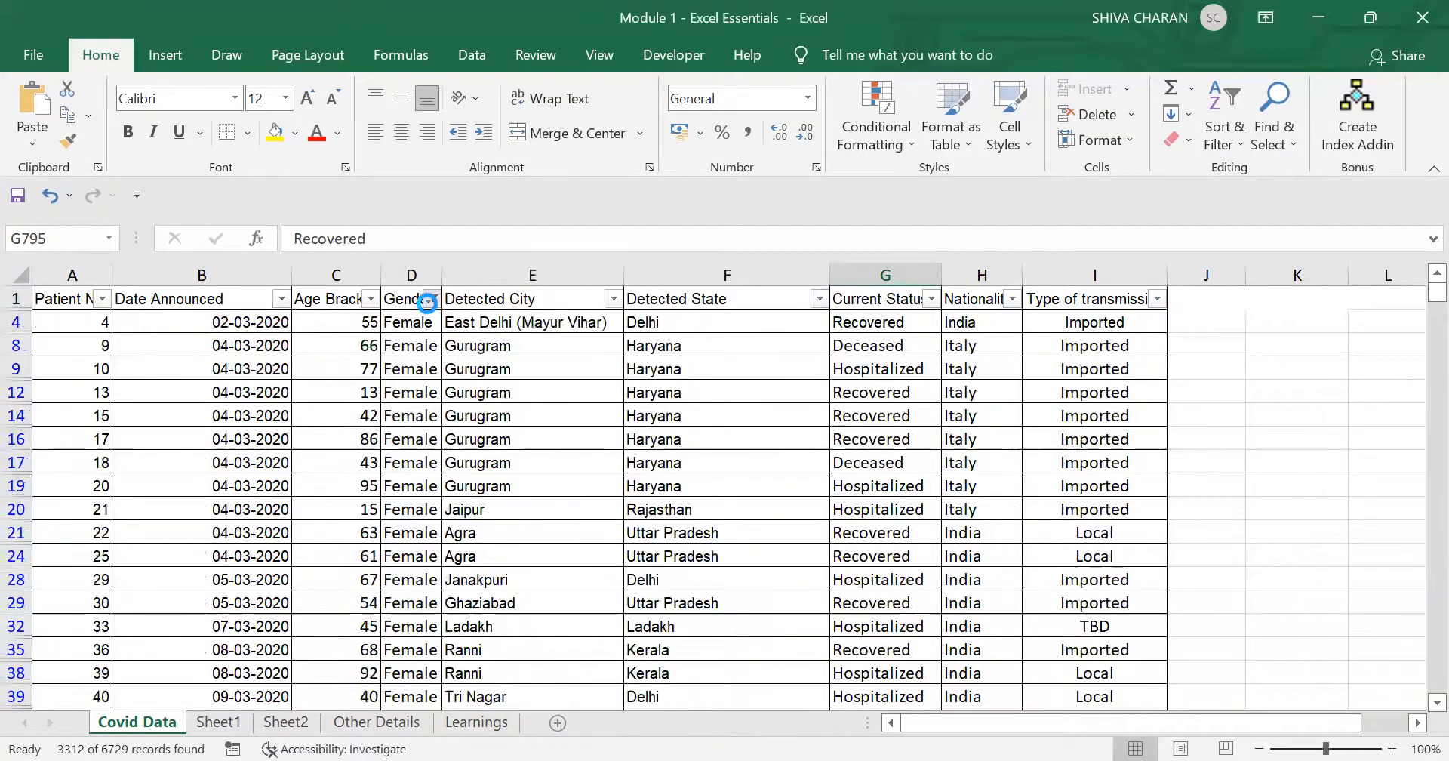
click(428, 302)
click(315, 401)
click(736, 504)
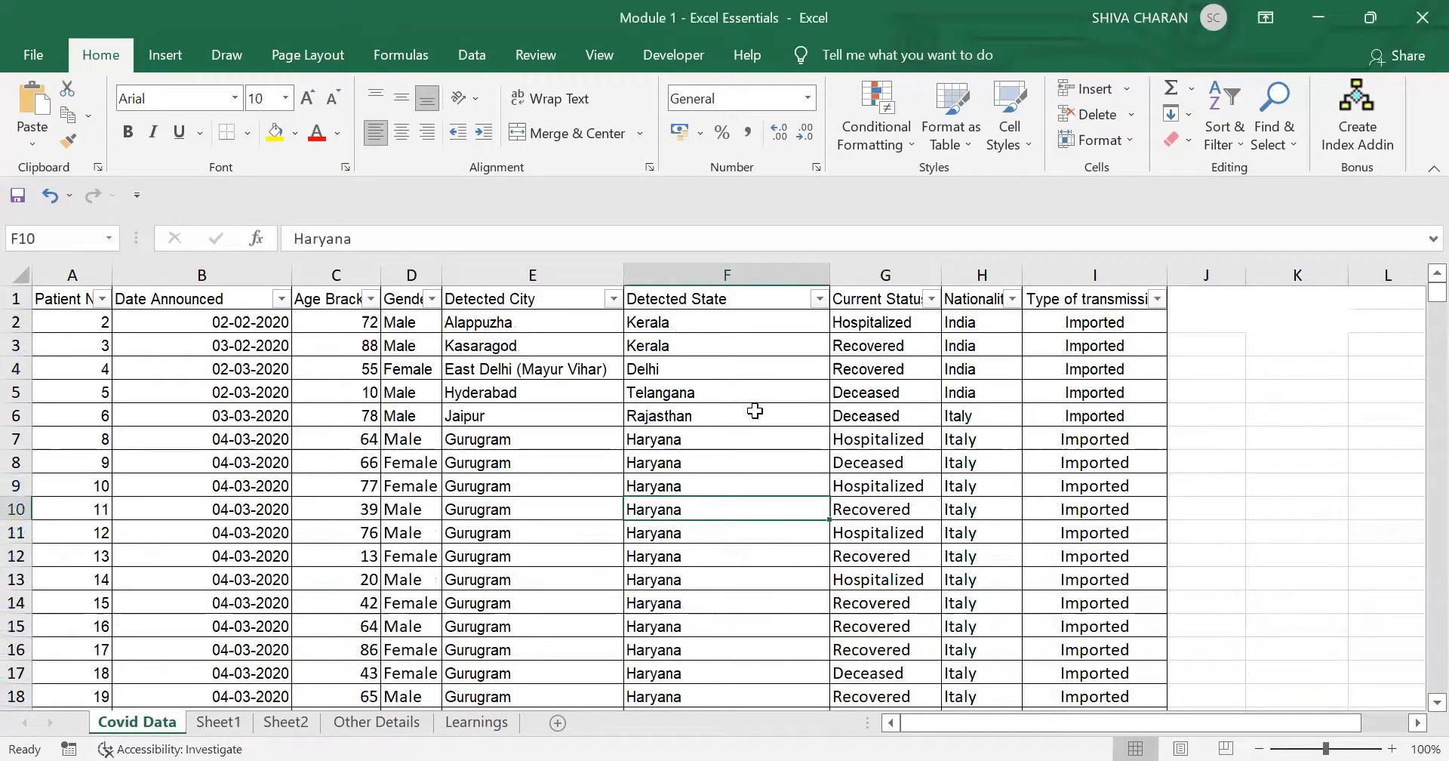
- Sort the patient records by the Detected State column from A to Z
click(767, 299)
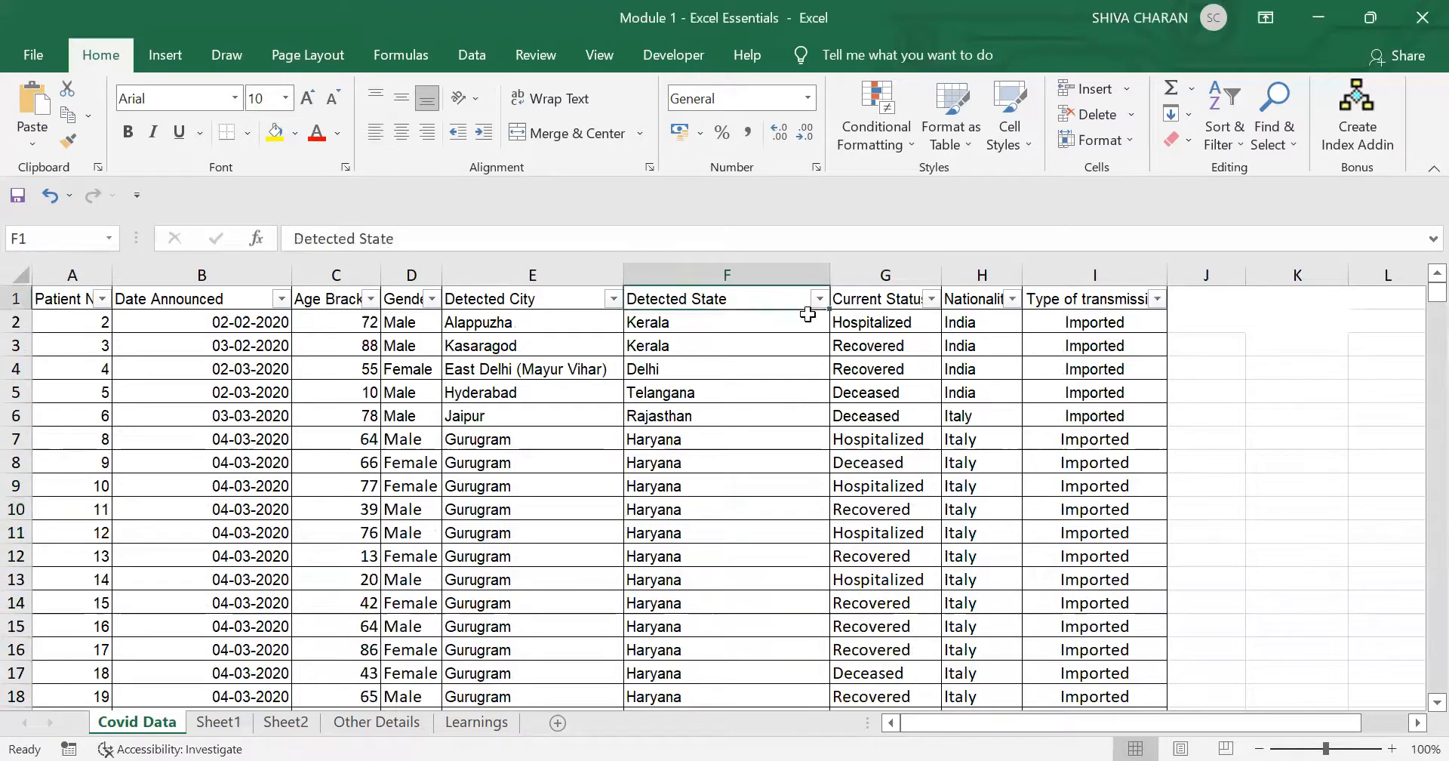
click(819, 299)
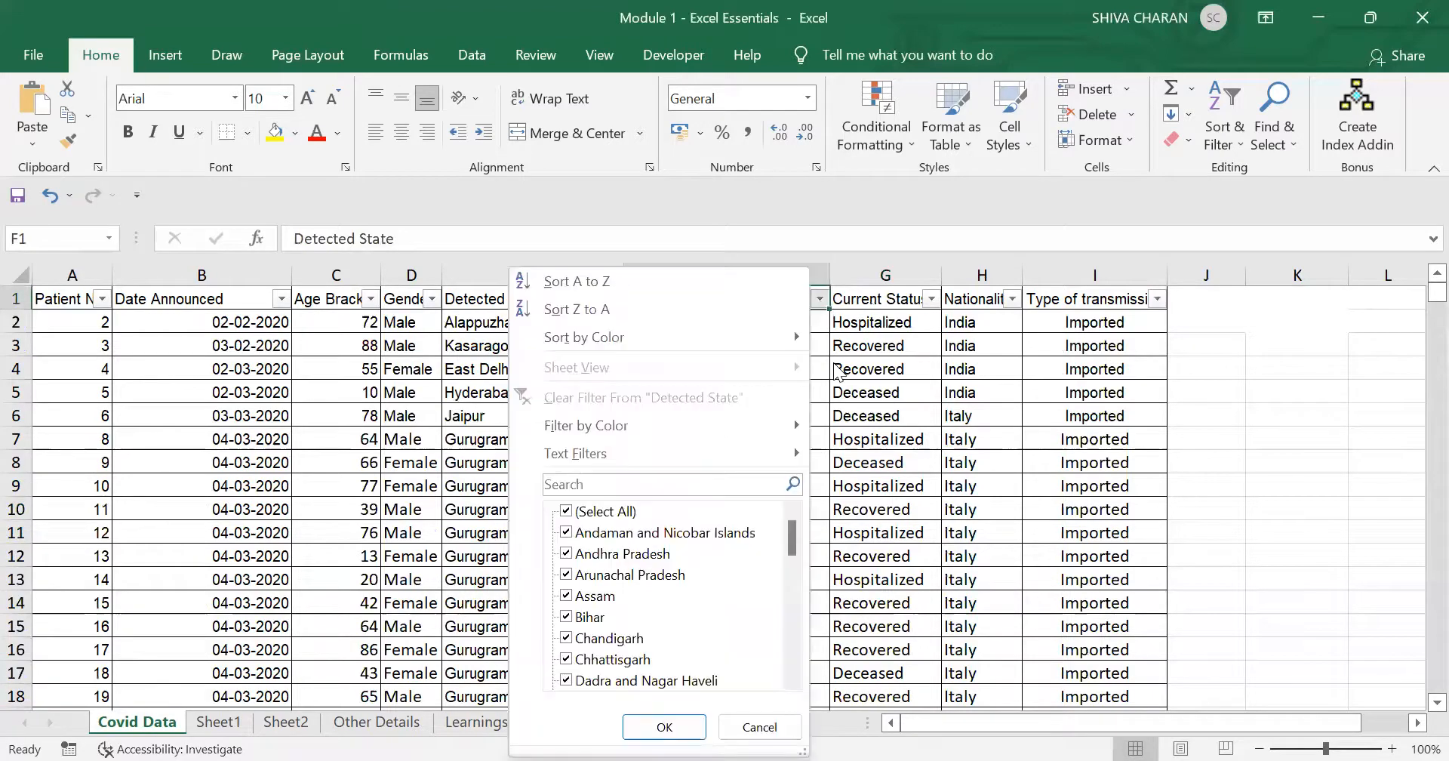
click(819, 300)
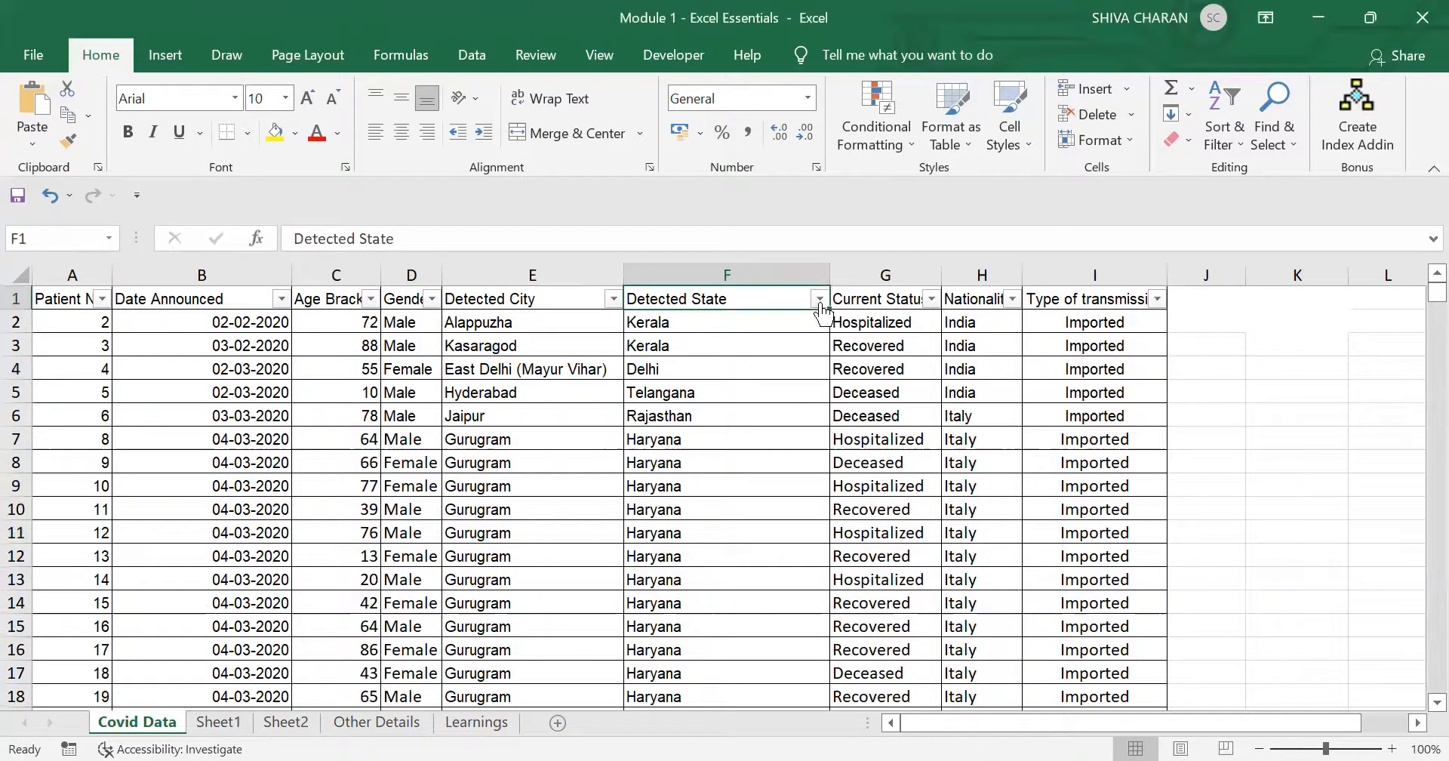
click(806, 370)
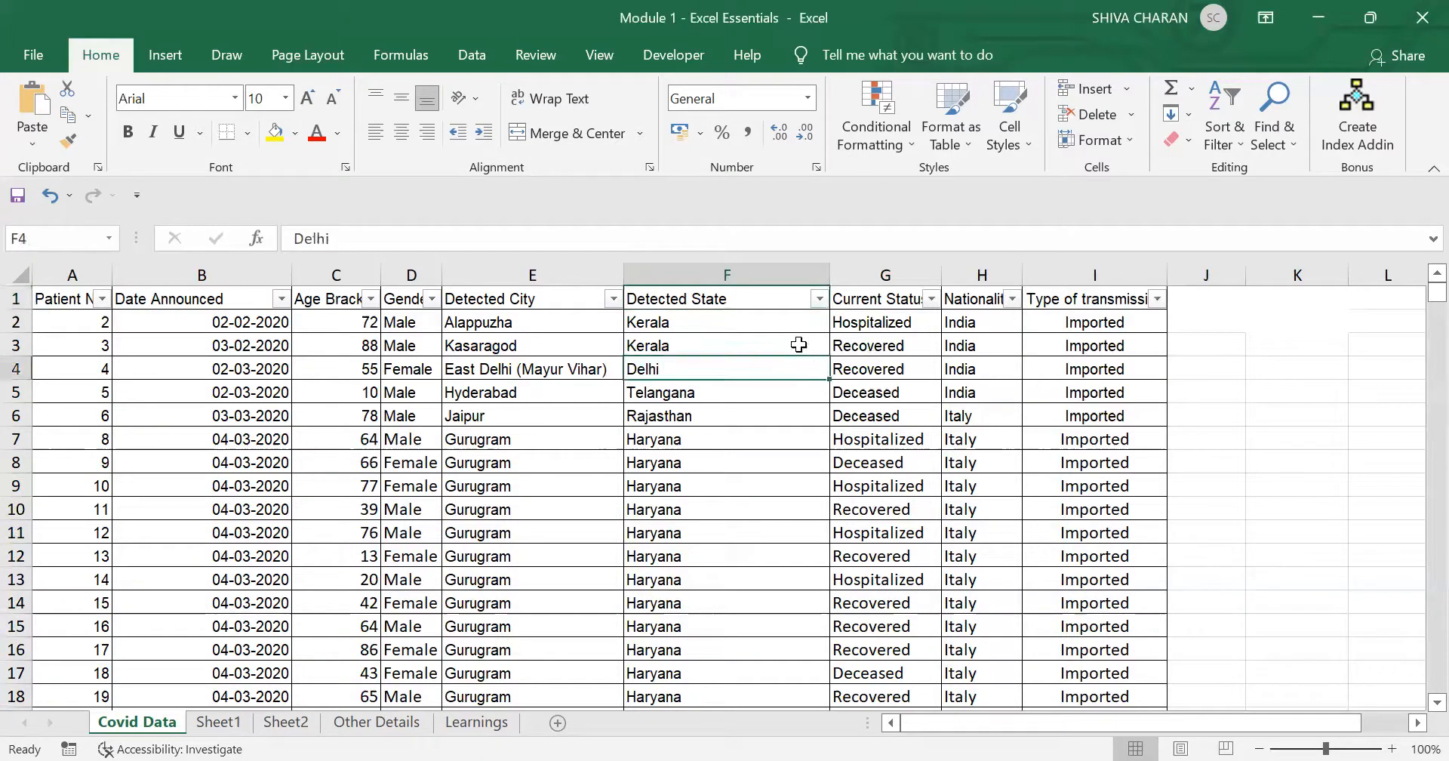
click(821, 297)
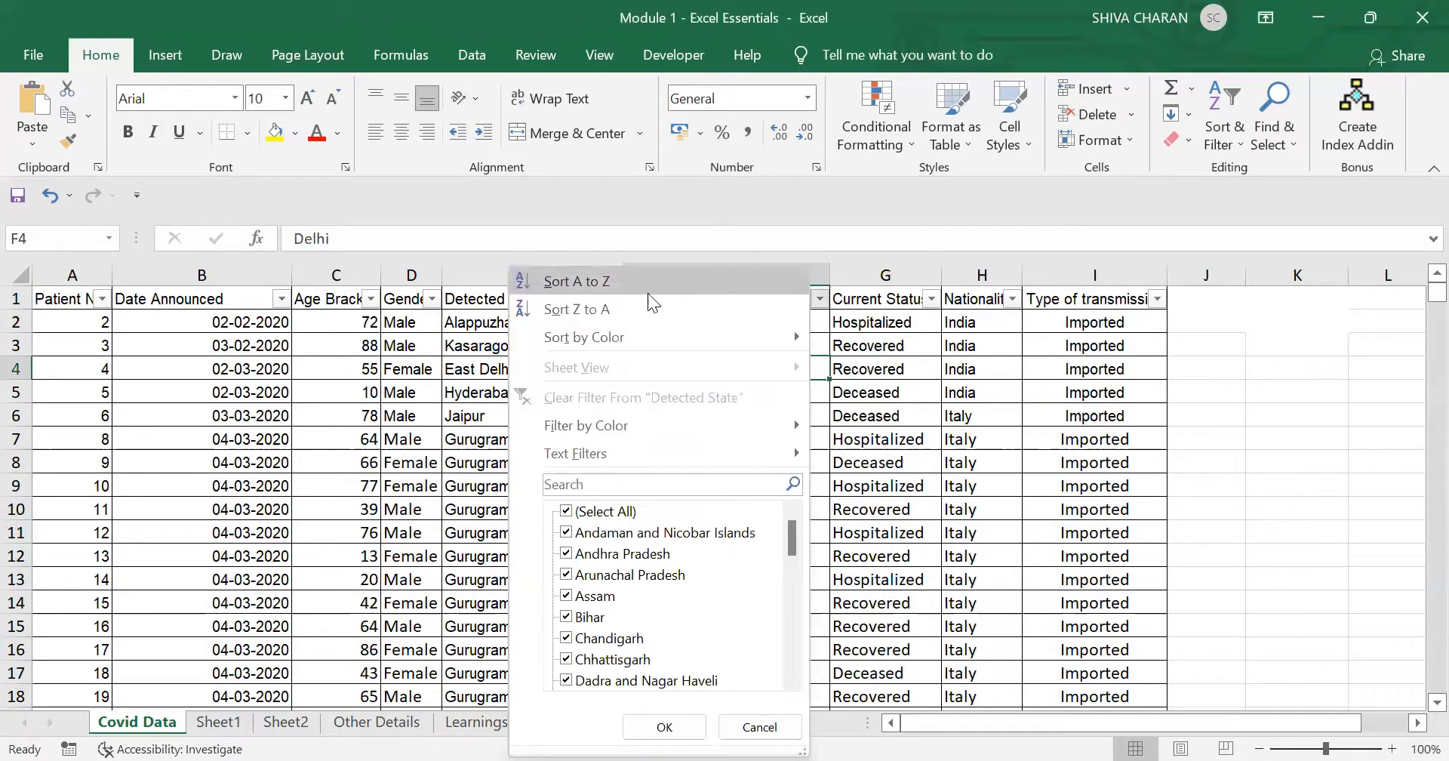
click(646, 291)
click(762, 578)
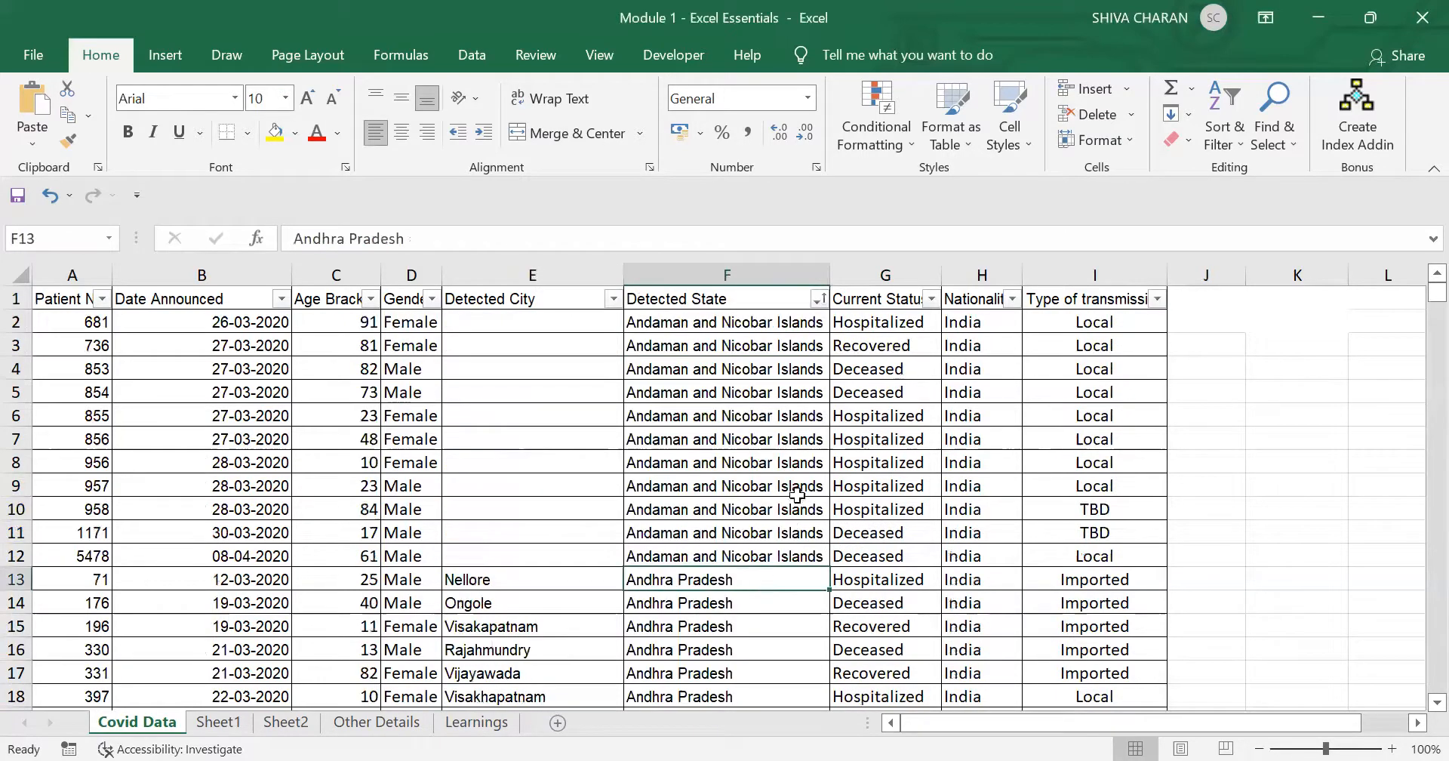
- Examine the Detected State column from its first to its last record to check the alphabetical order
drag(766, 323, 759, 691)
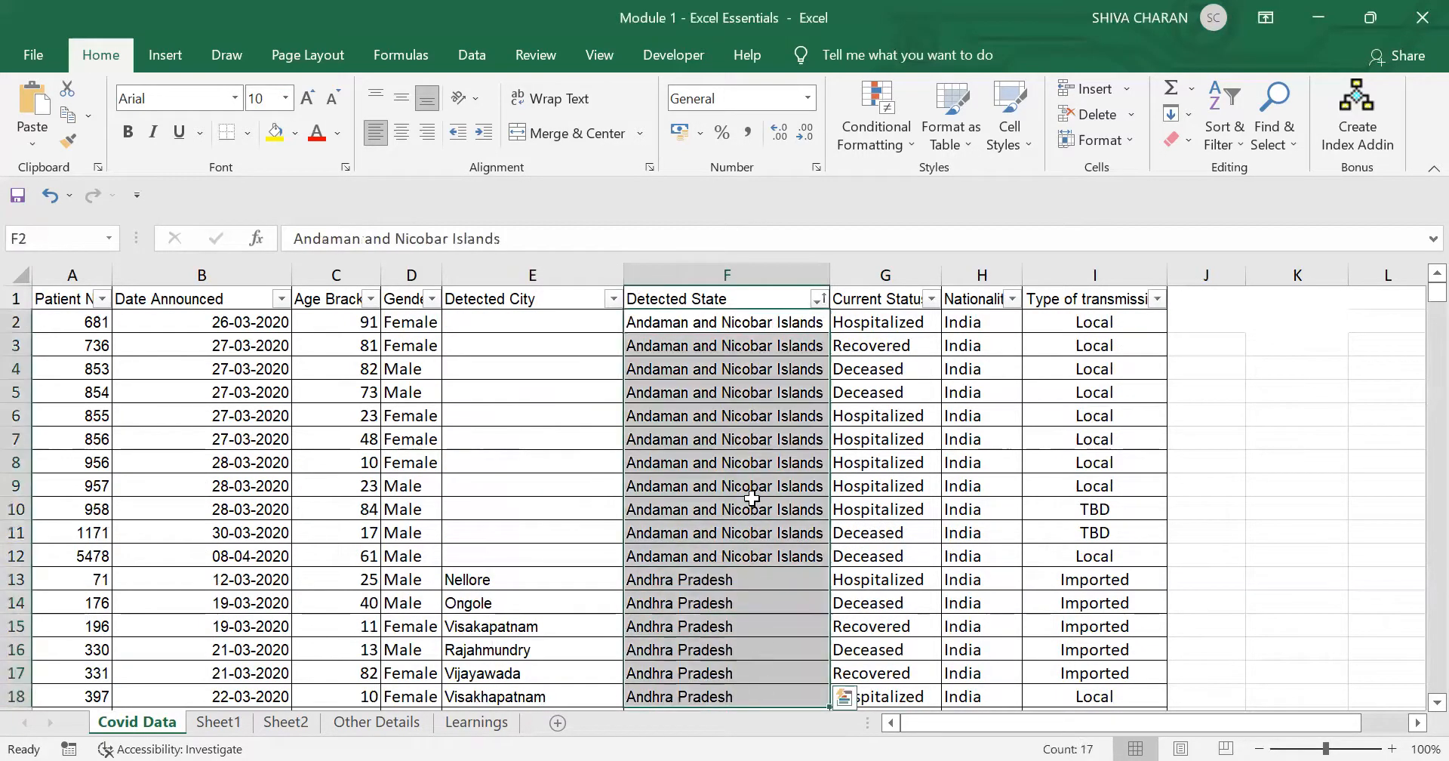
click(754, 485)
click(746, 294)
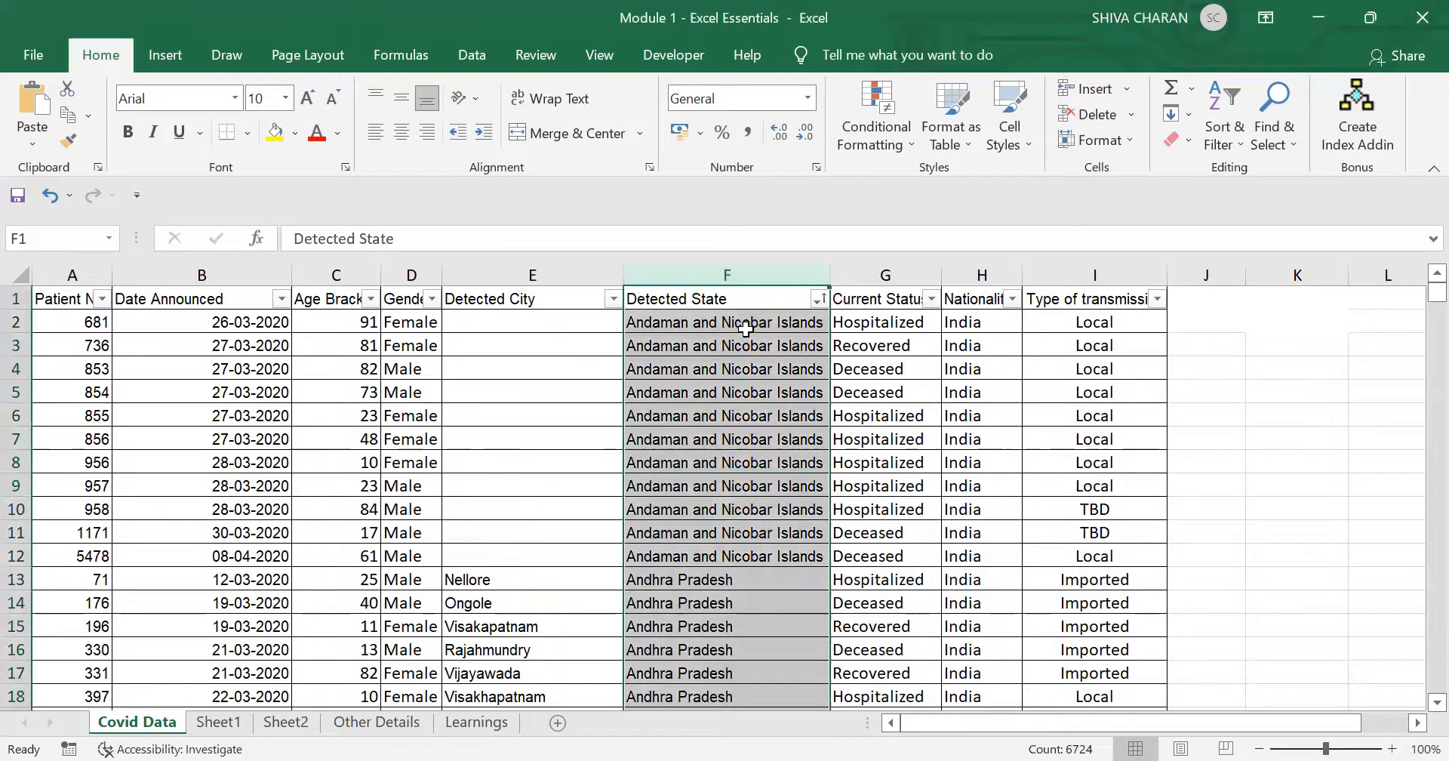
click(746, 326)
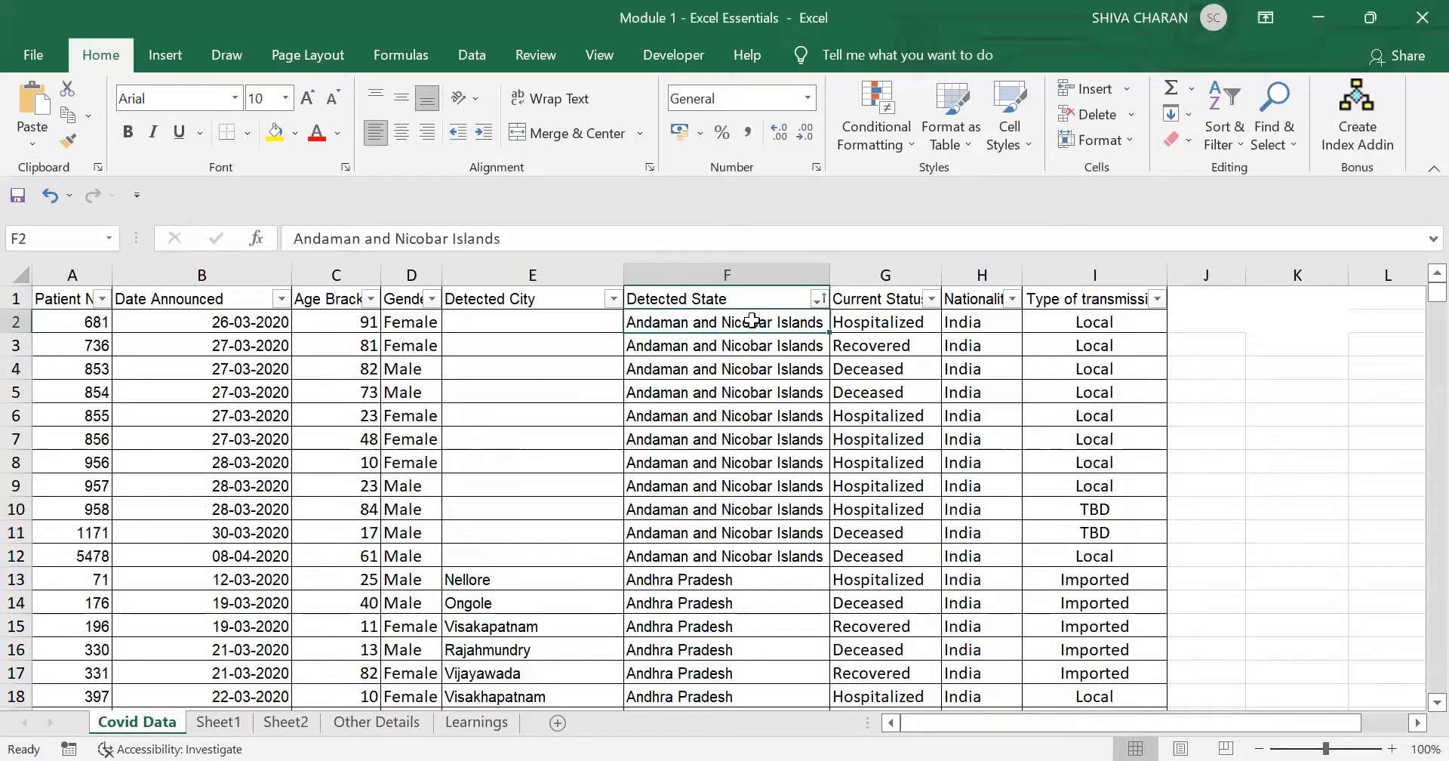
key(ctrl+shift+Down)
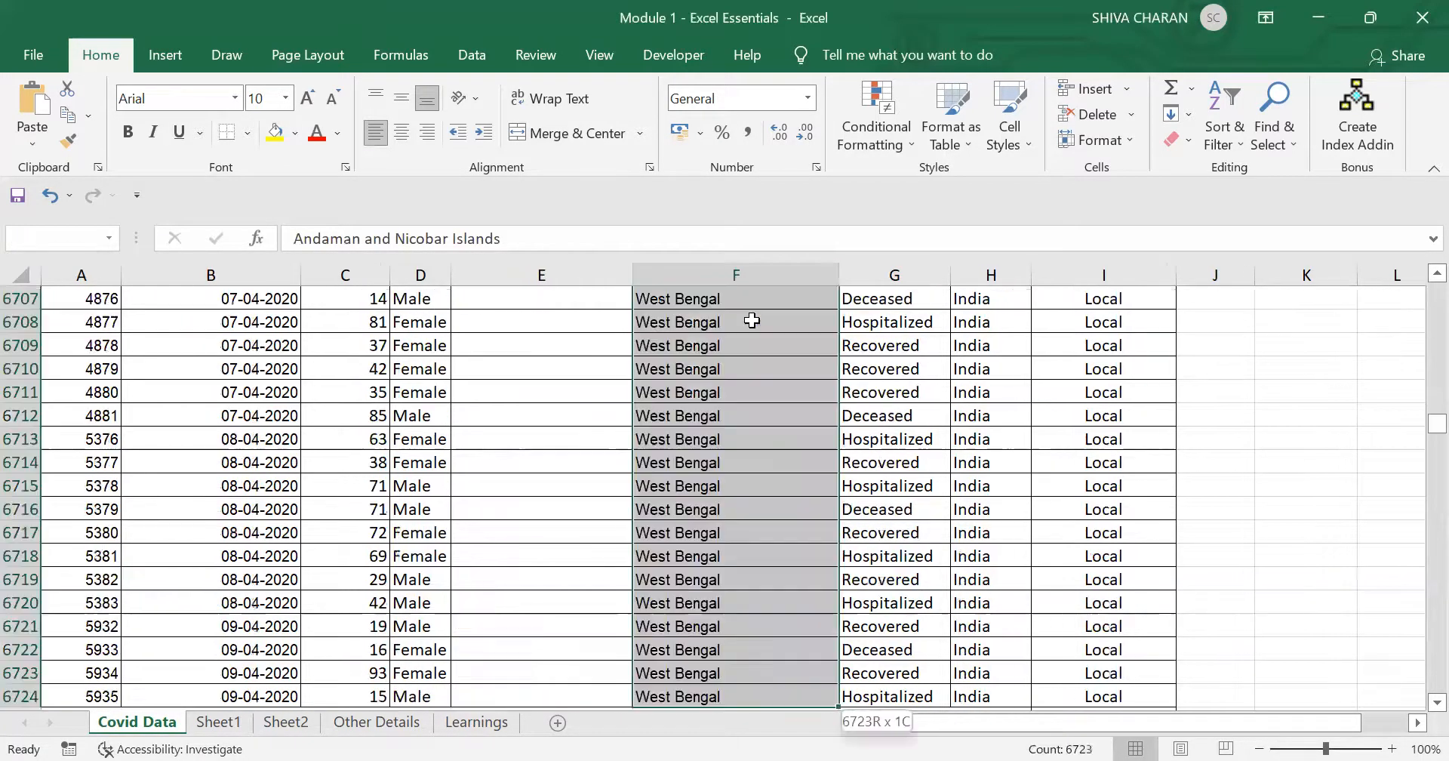
key(ctrl+shift+Up)
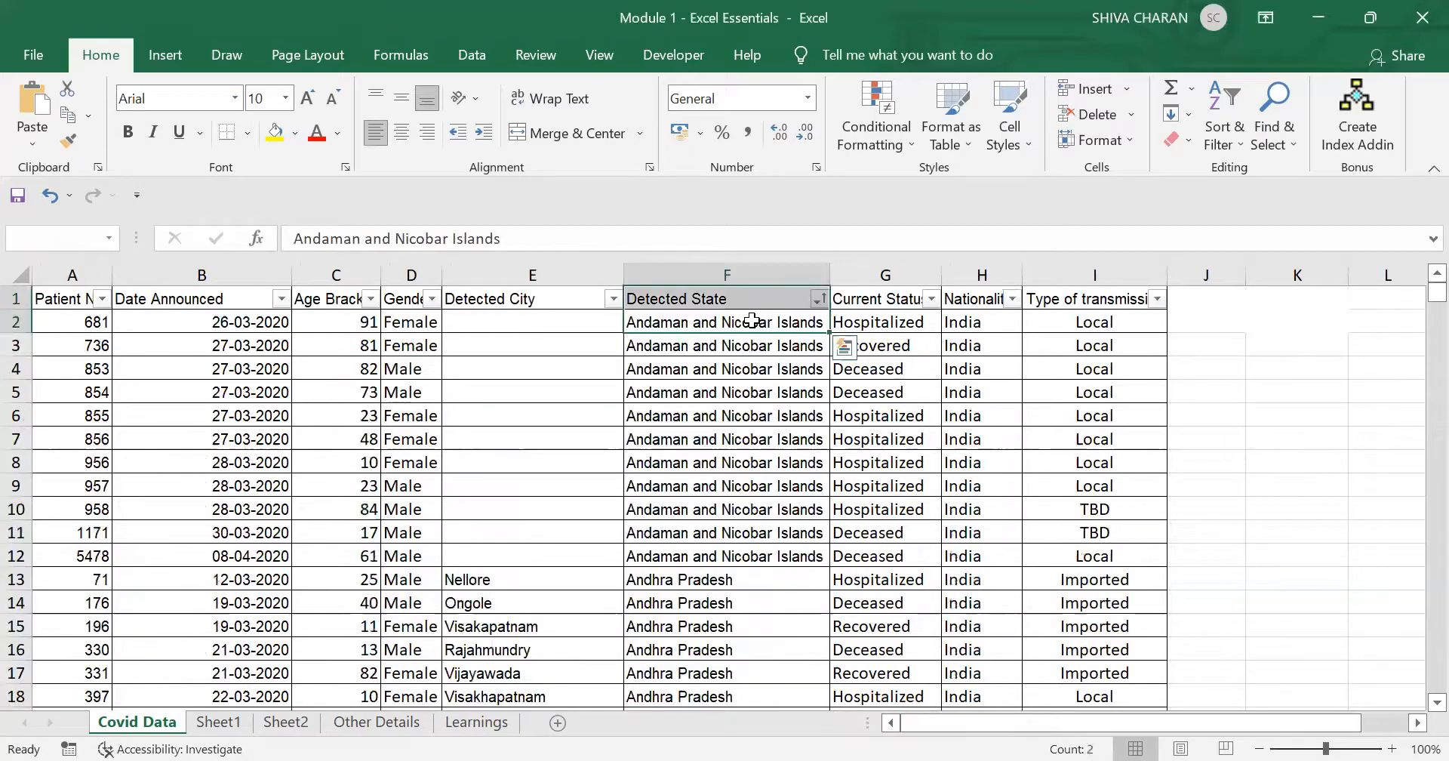
click(723, 441)
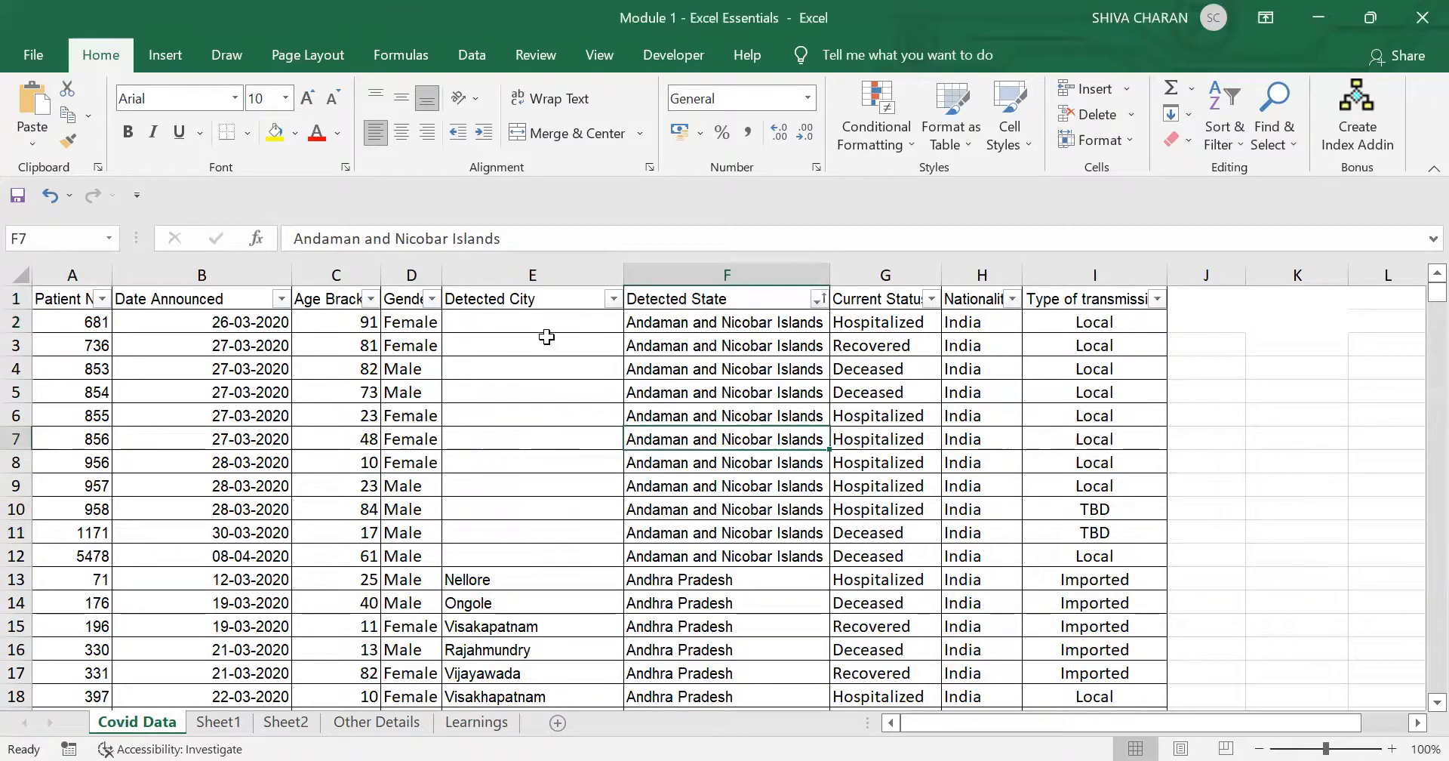
- Sort the patient records by the Age Bracket column from smallest to largest and check the Detected State and Age Bracket columns
click(326, 301)
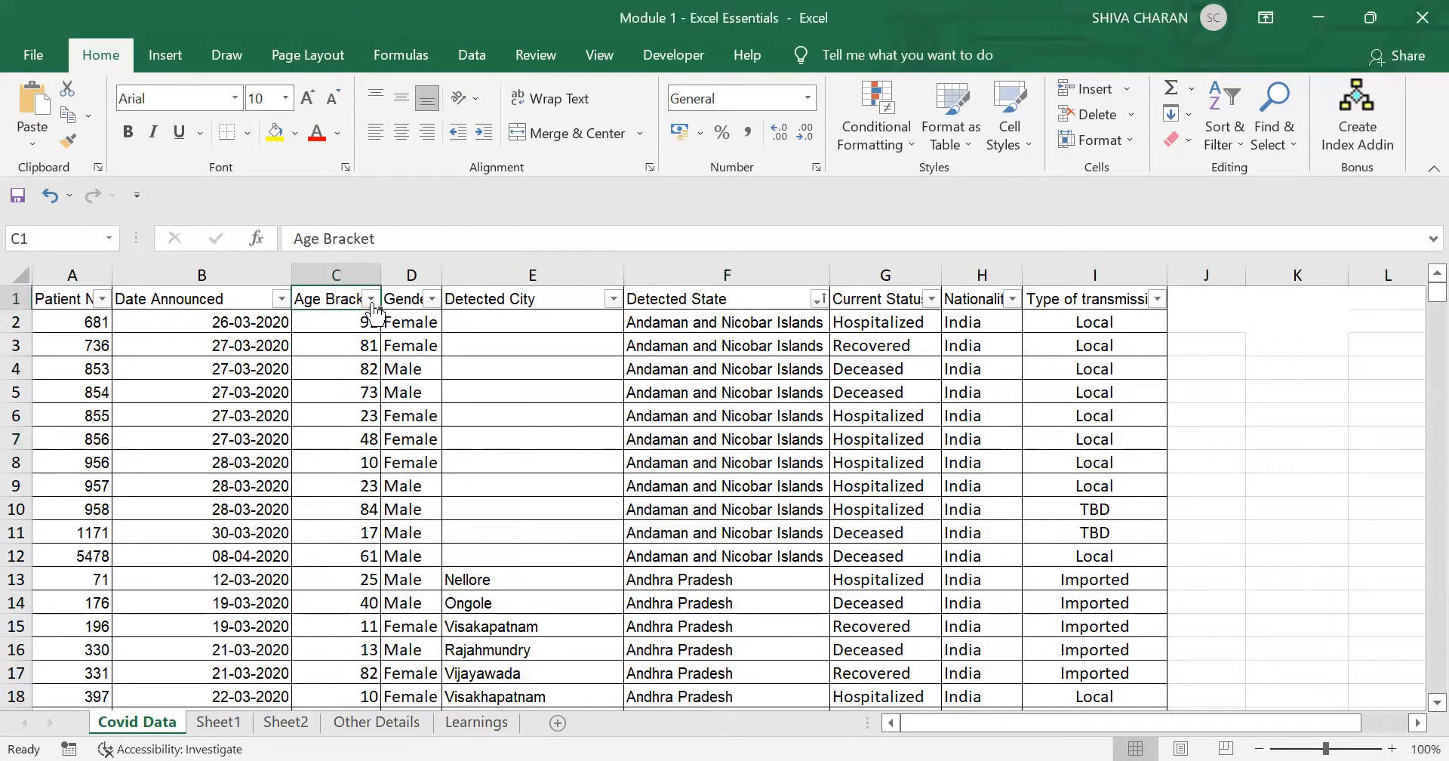
click(395, 296)
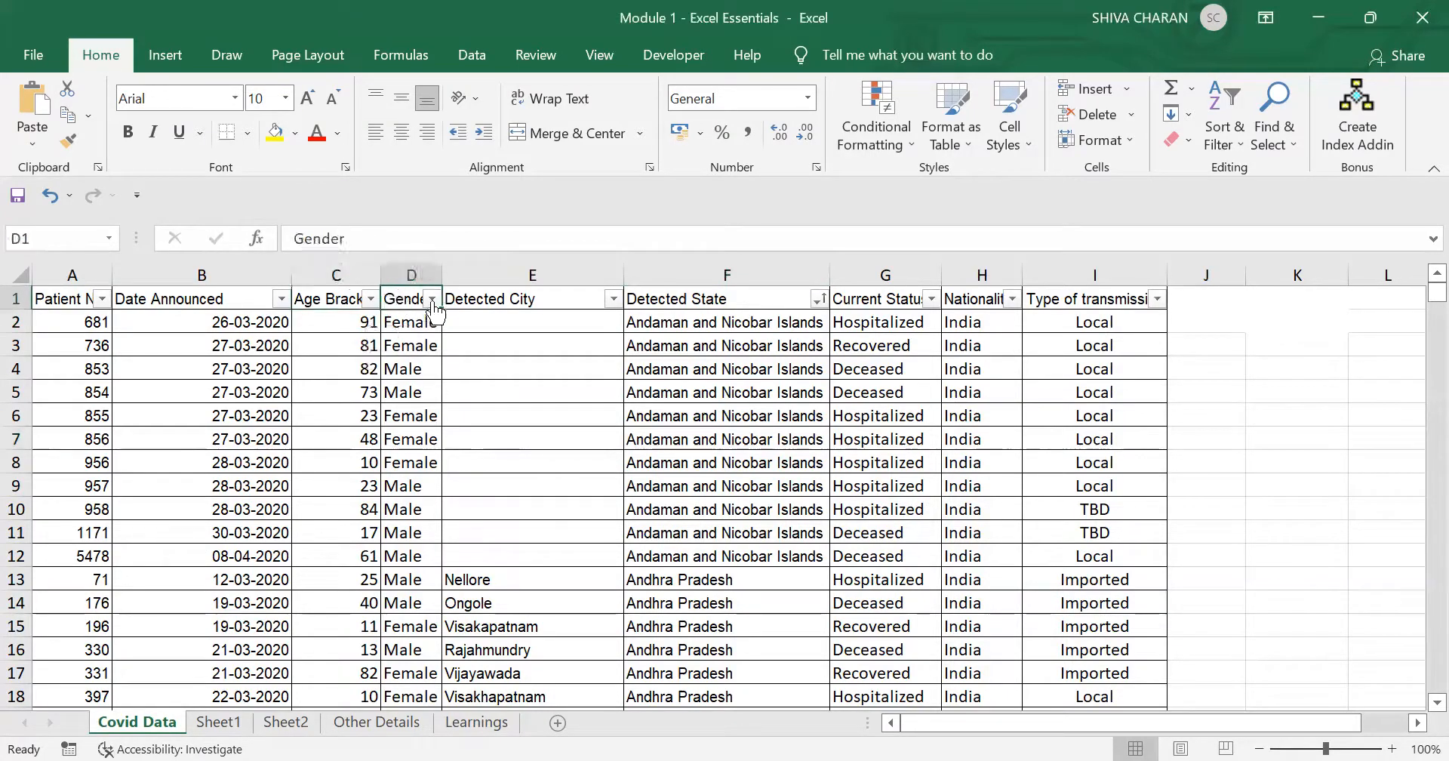
click(353, 302)
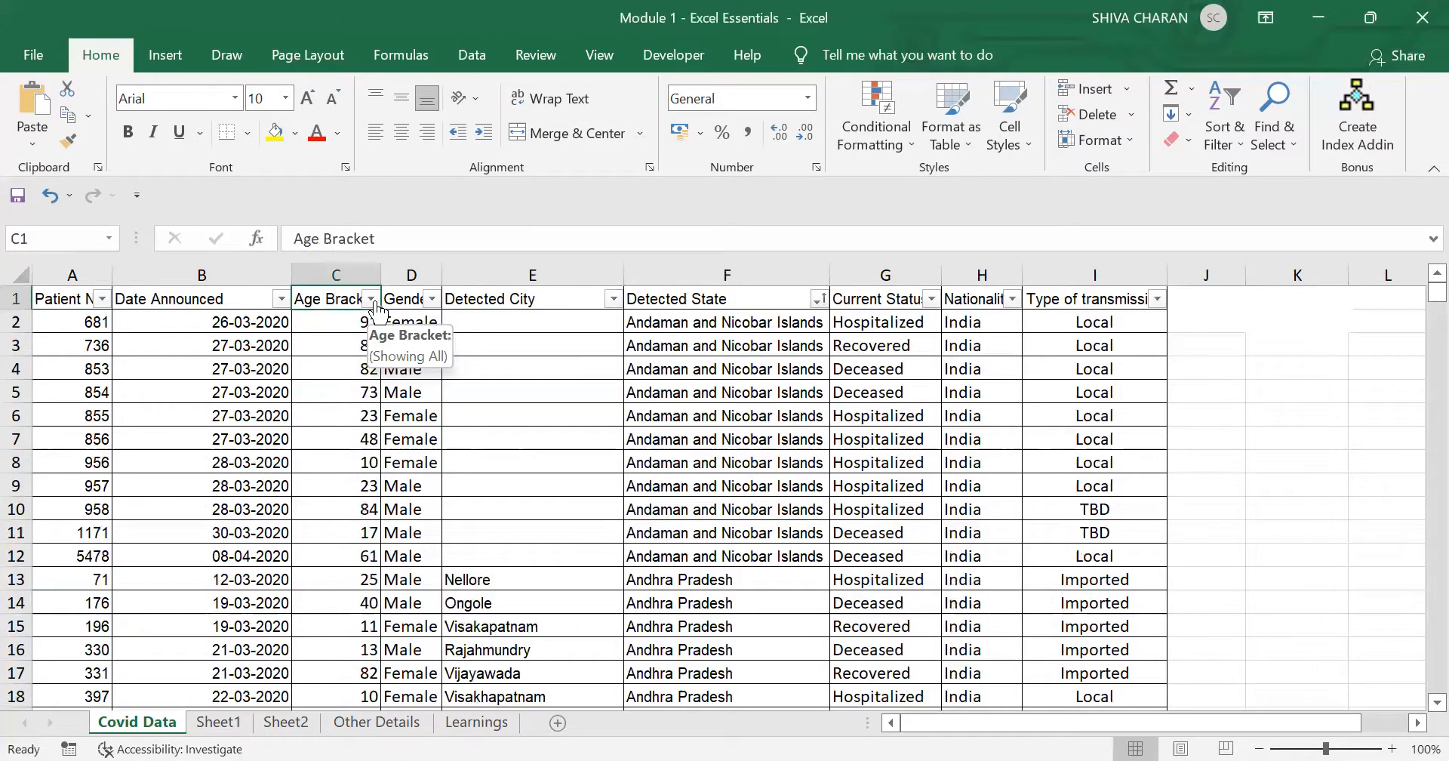
click(371, 300)
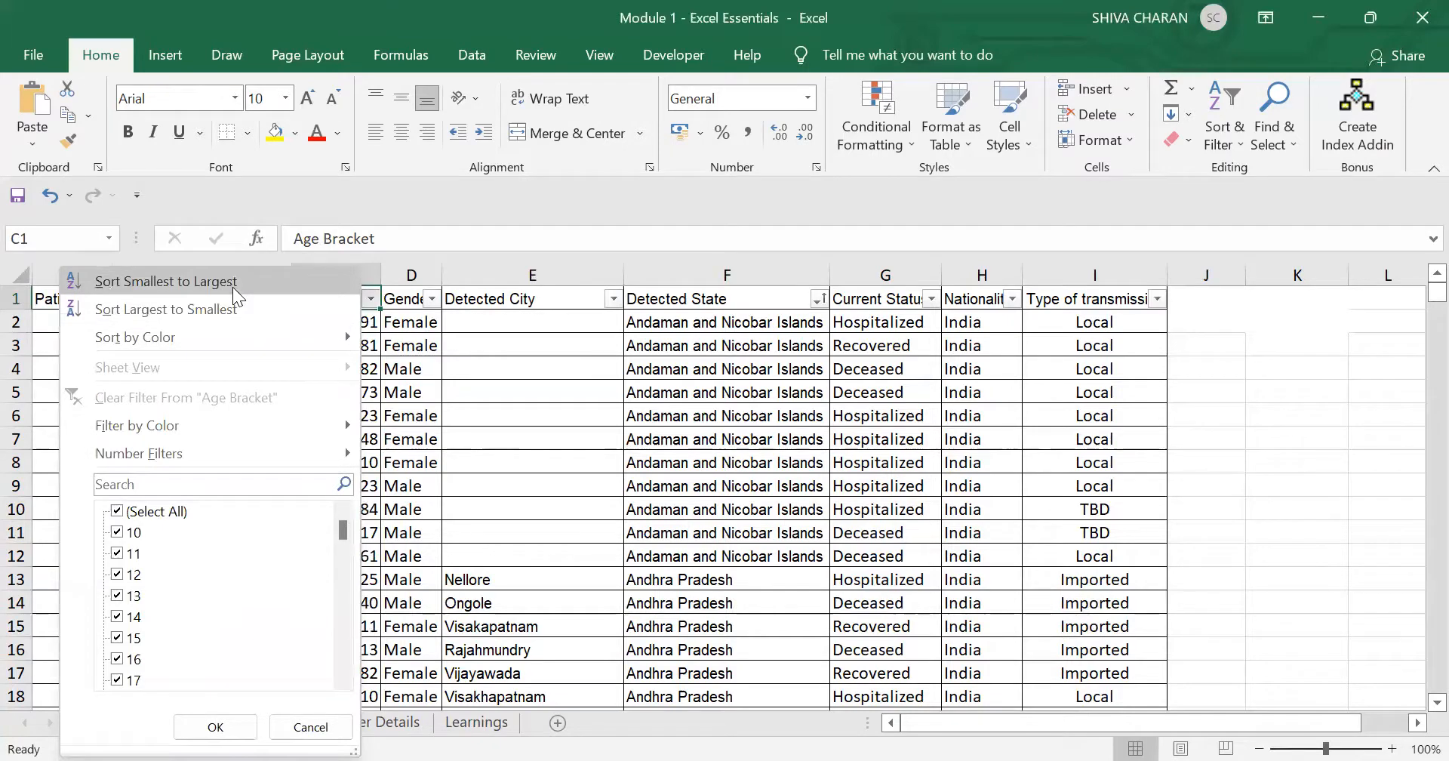
key(Escape)
click(354, 406)
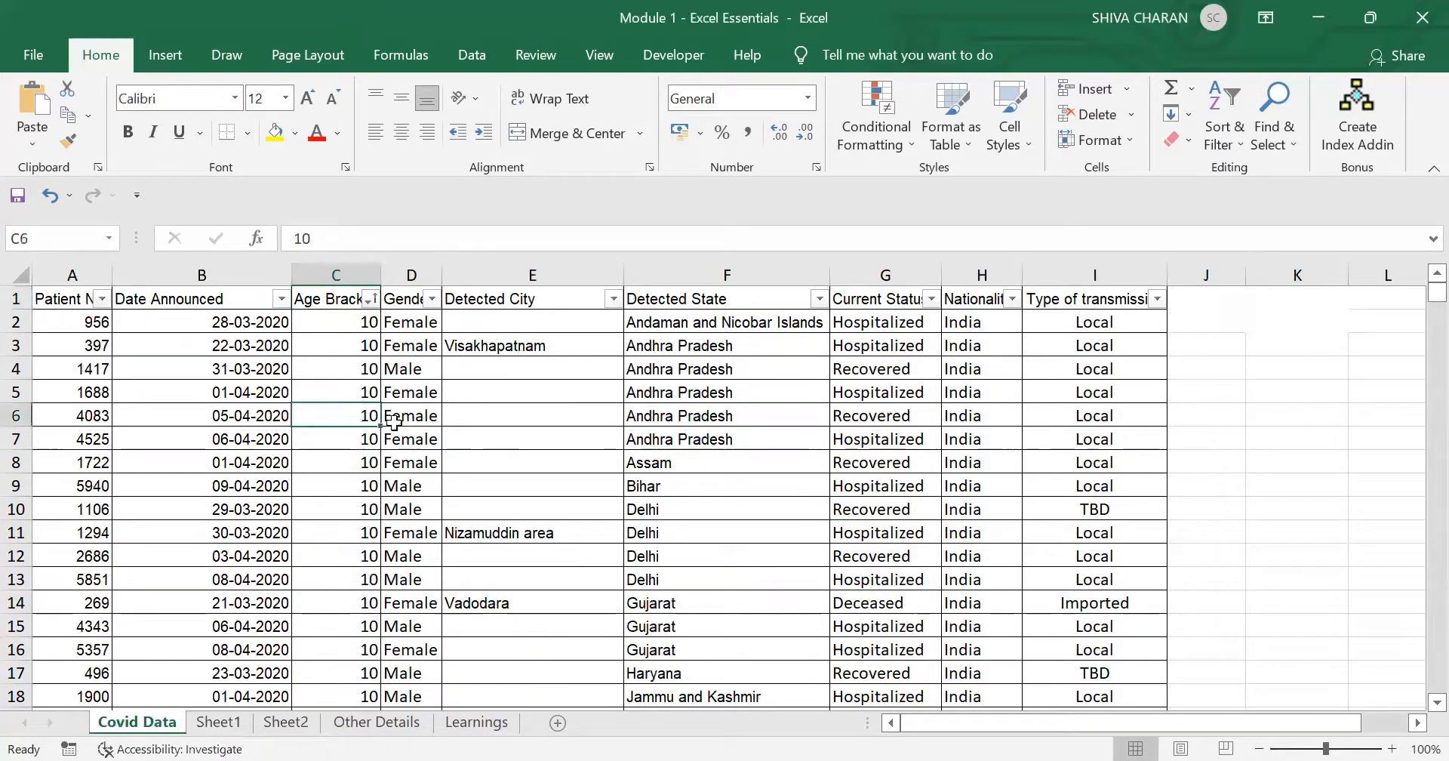
click(726, 269)
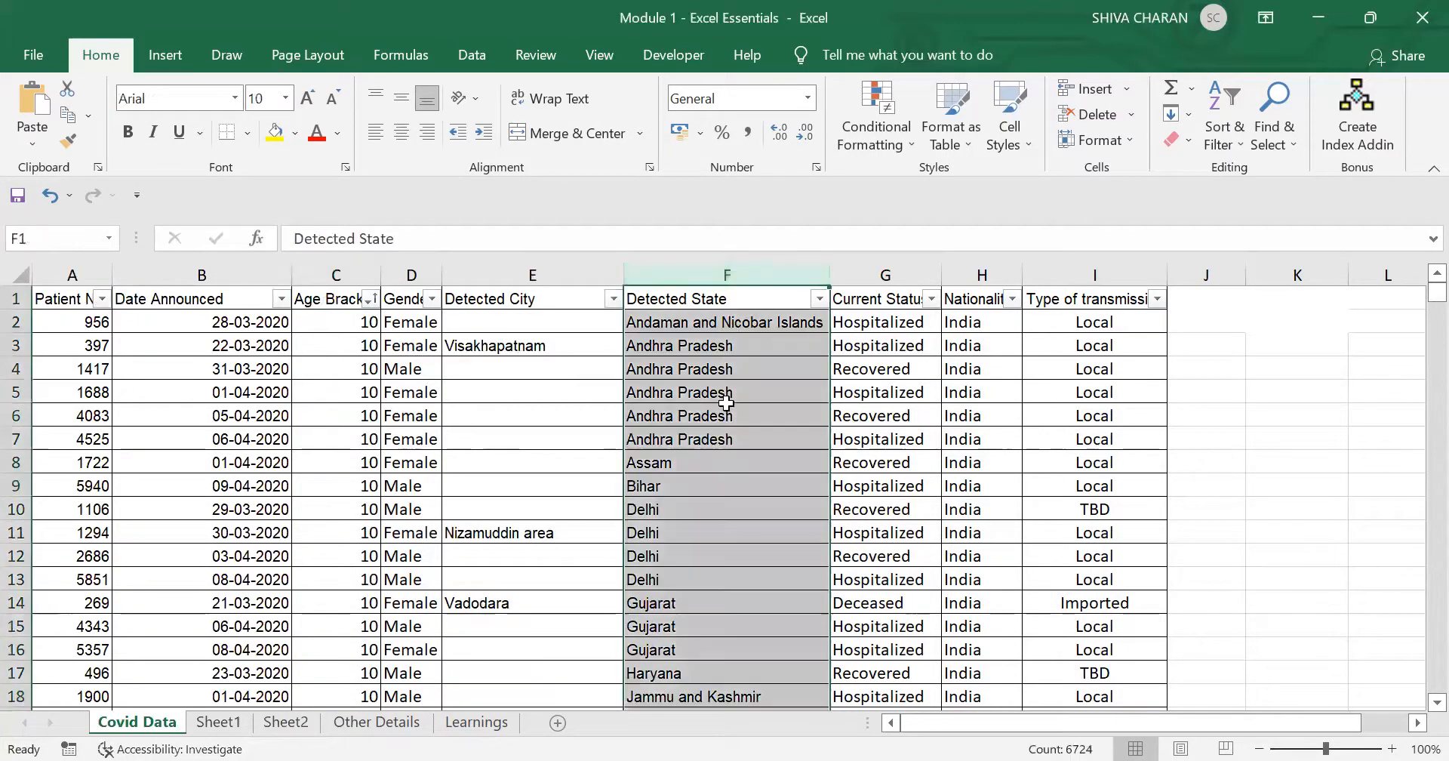
click(327, 269)
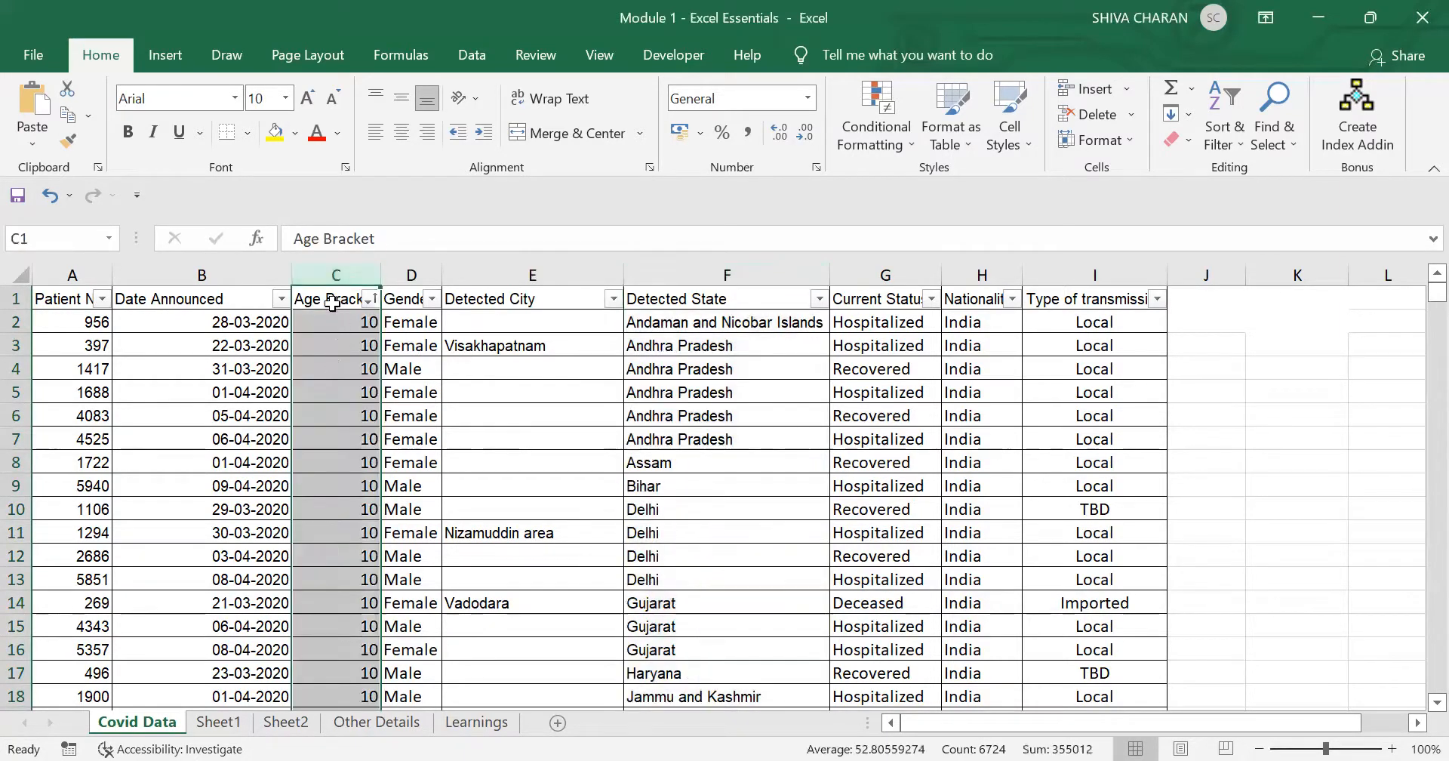
- Examine the Age Bracket and Detected State columns to compare how the two sorts order the records
click(719, 269)
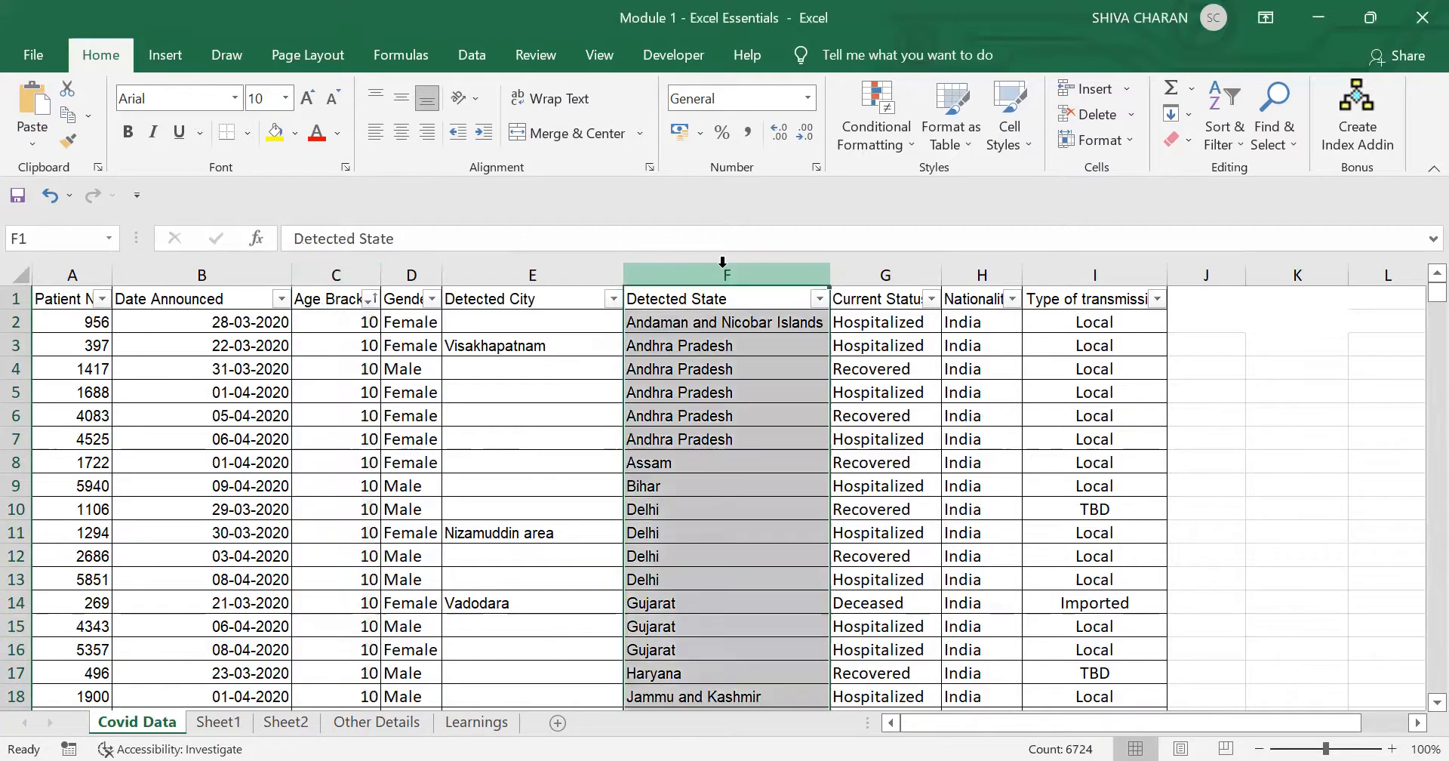
drag(705, 324, 767, 647)
click(767, 647)
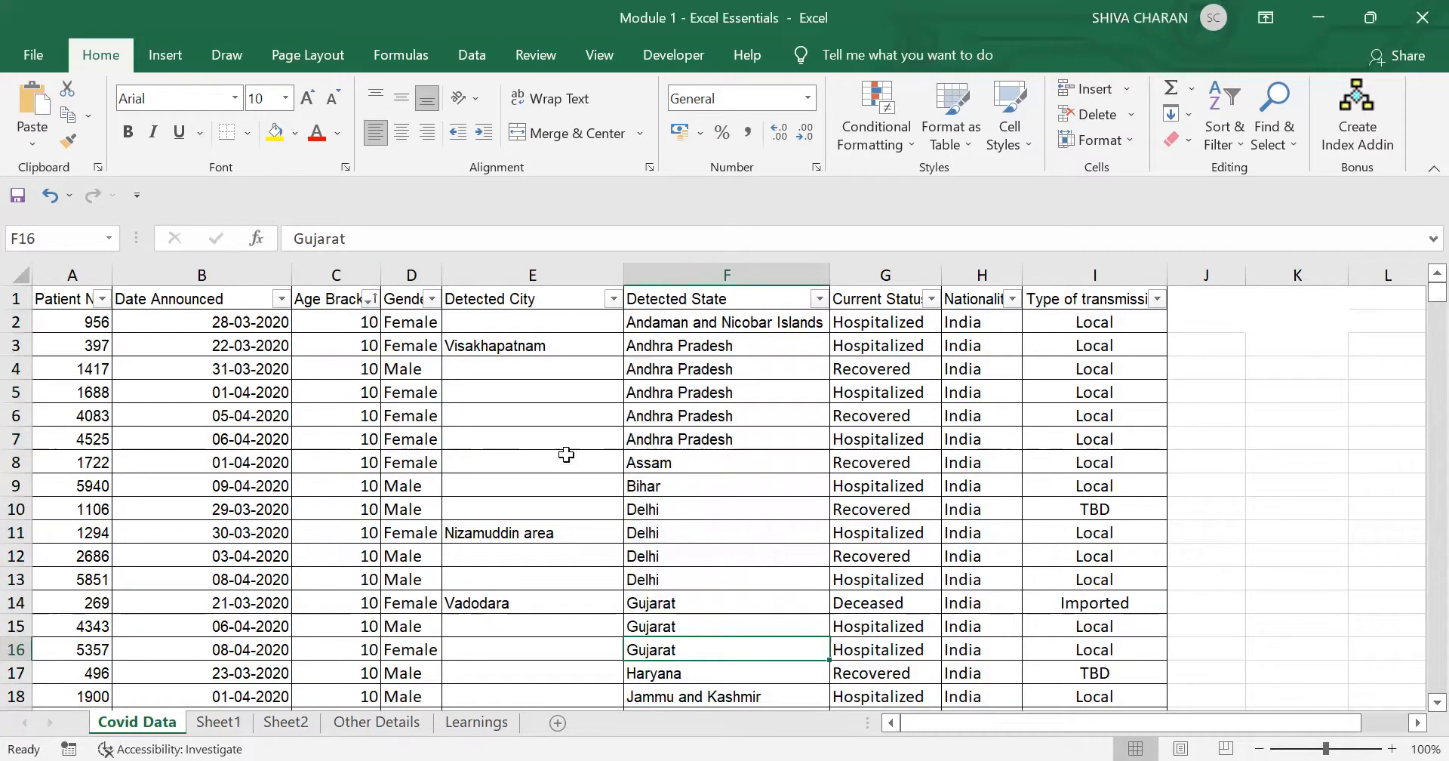
click(333, 275)
click(707, 265)
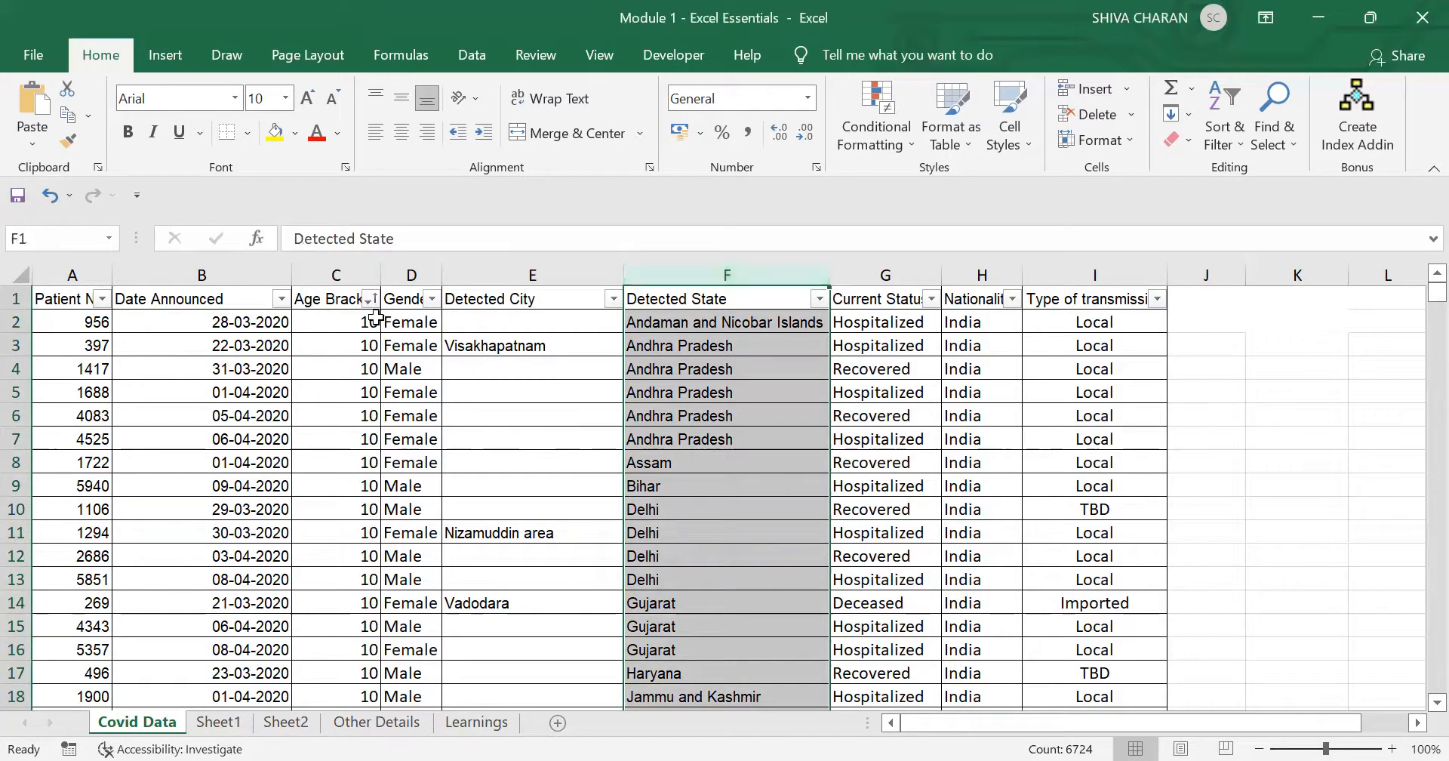
click(325, 276)
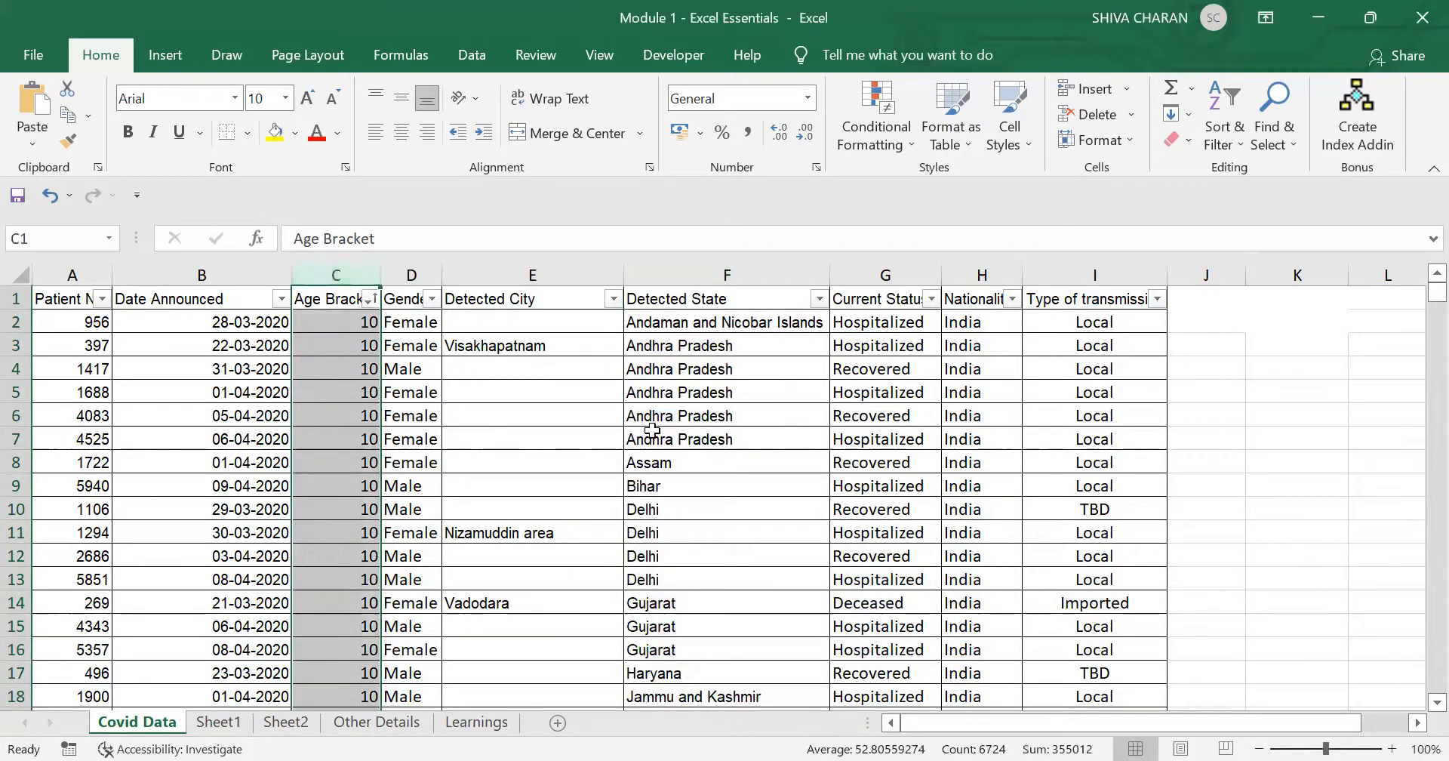
click(532, 415)
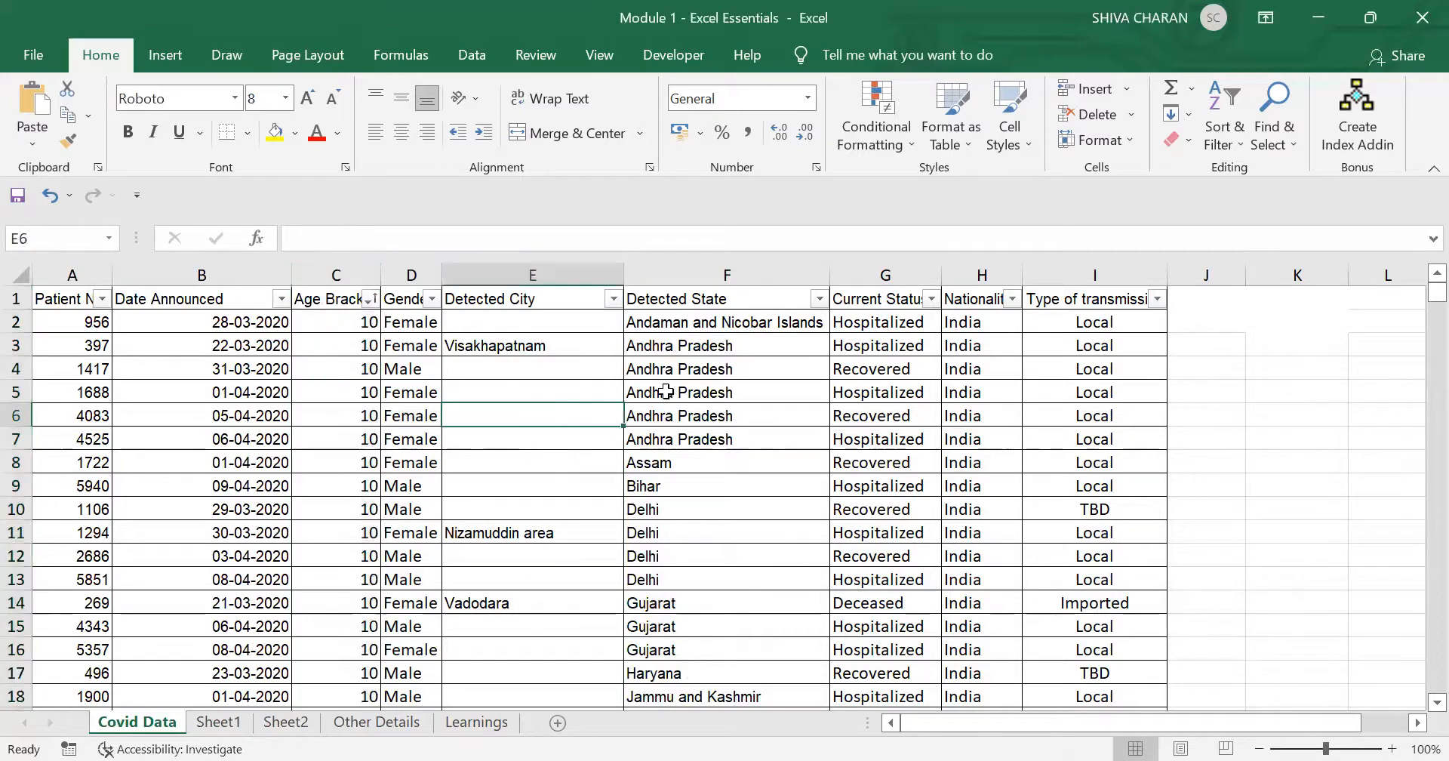
click(1071, 272)
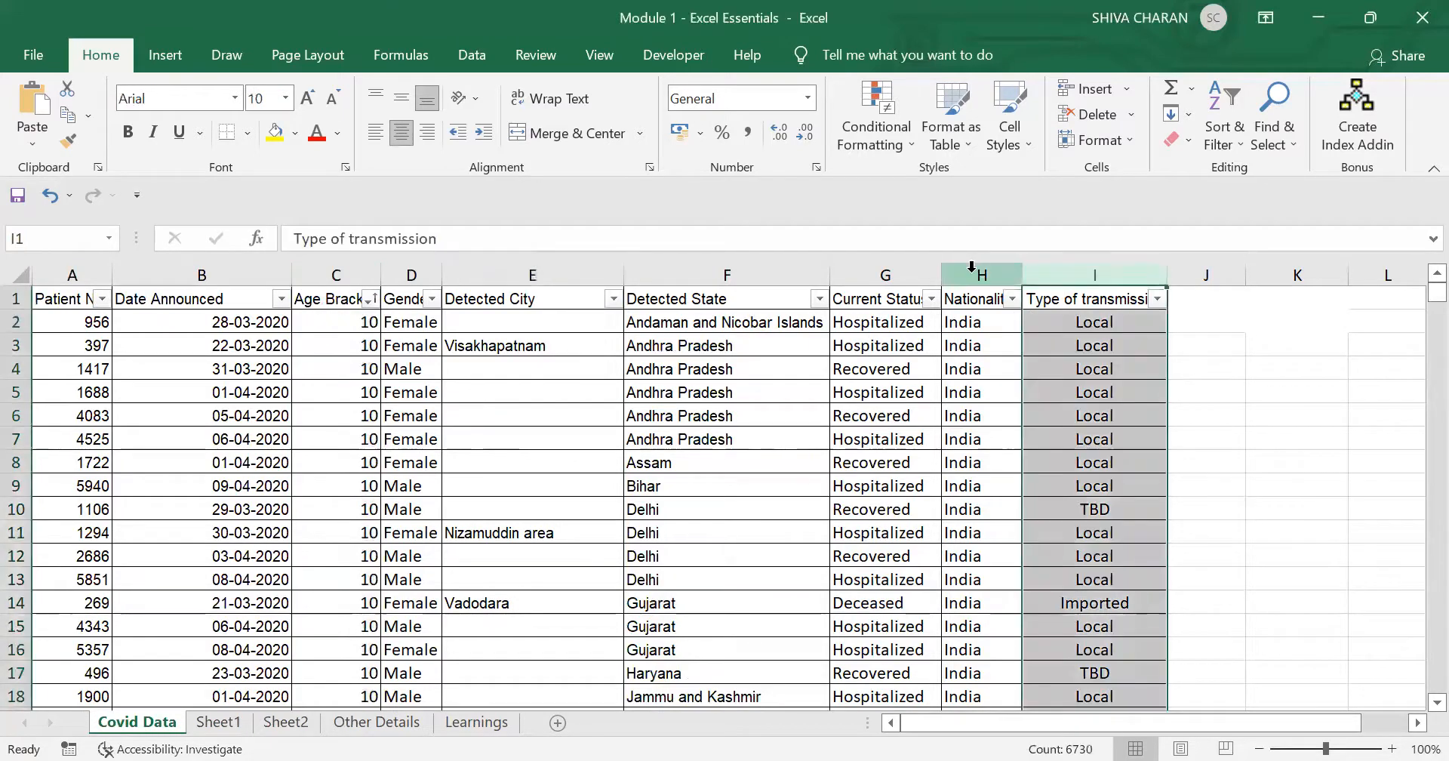
click(970, 274)
click(876, 273)
click(707, 271)
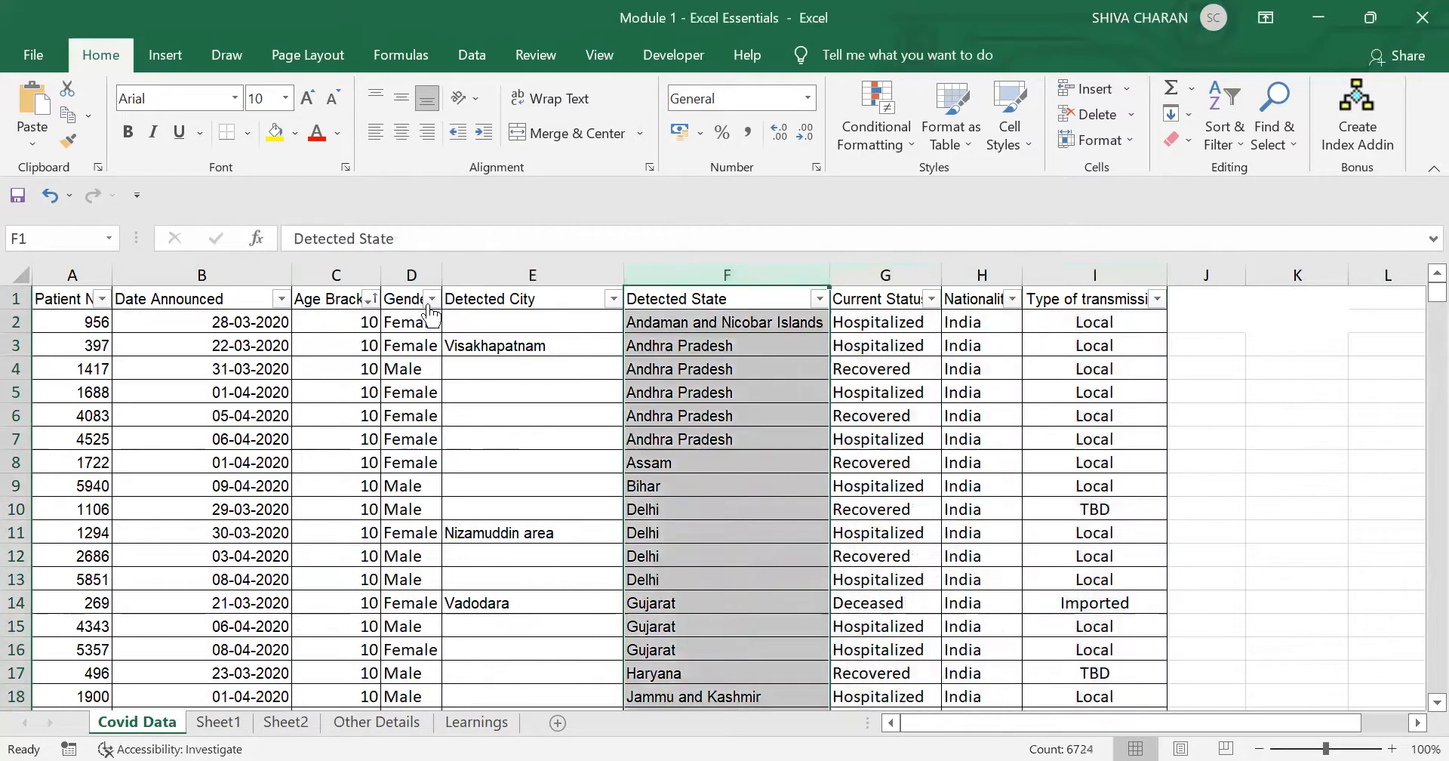
click(326, 266)
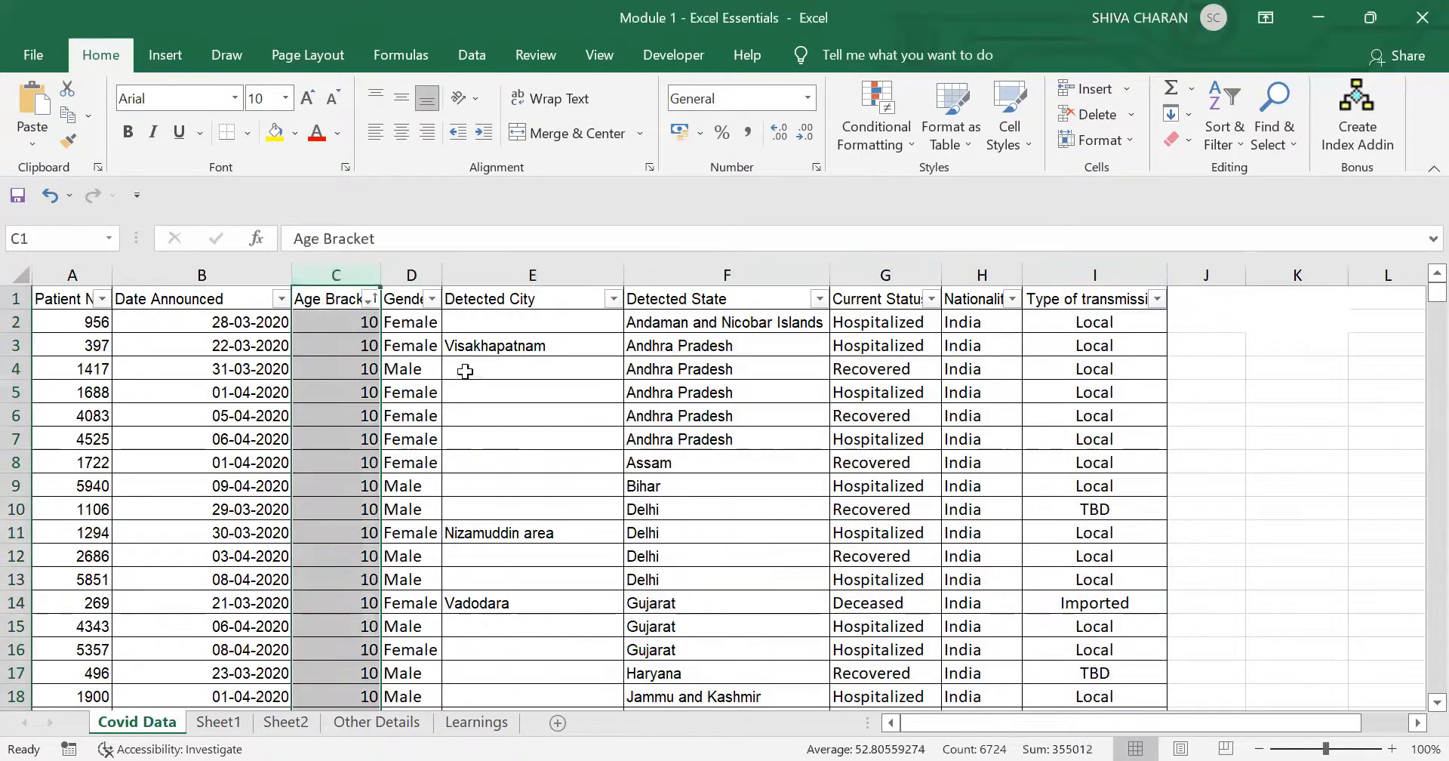
click(569, 437)
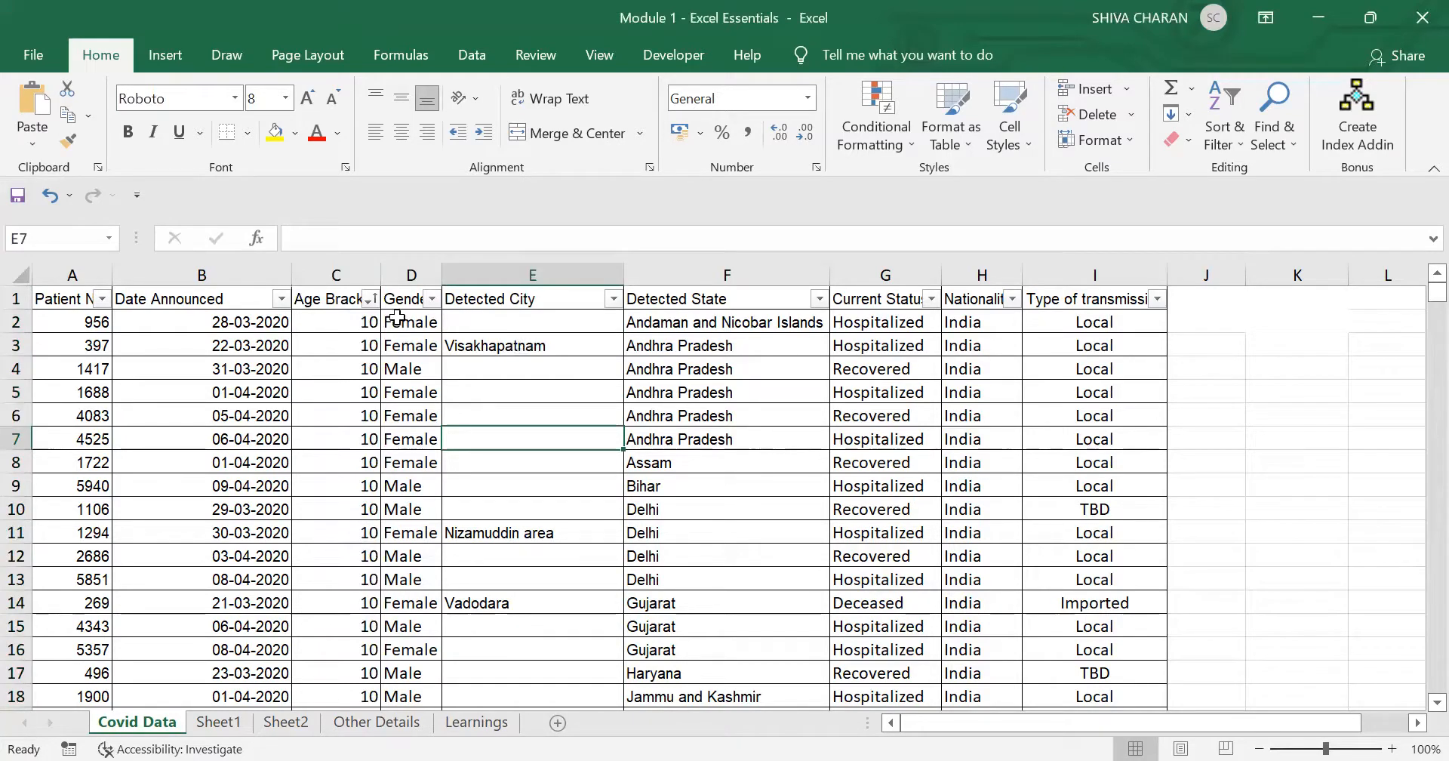
- Undo the Age Bracket sort and the Detected State sort on the patient records
click(371, 300)
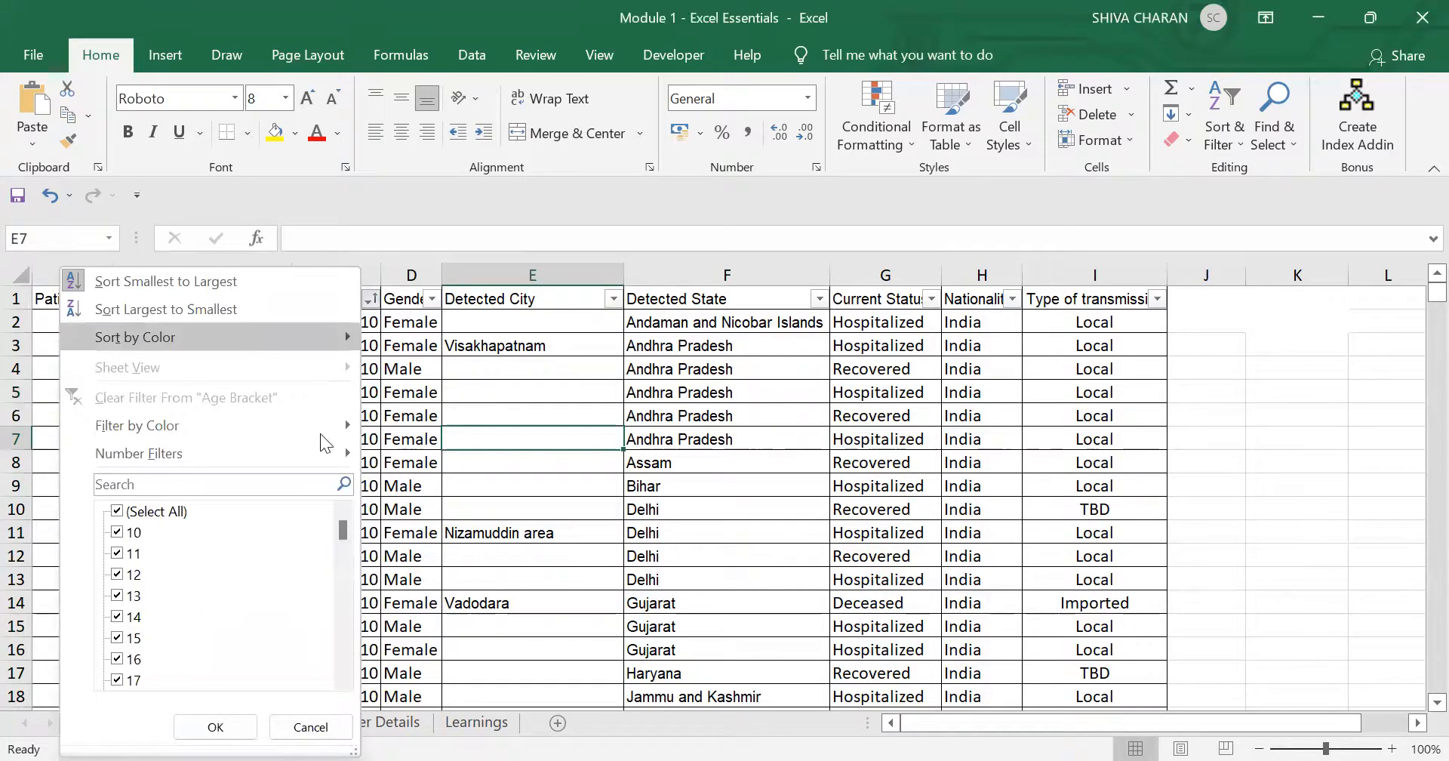
click(839, 509)
key(ctrl+z)
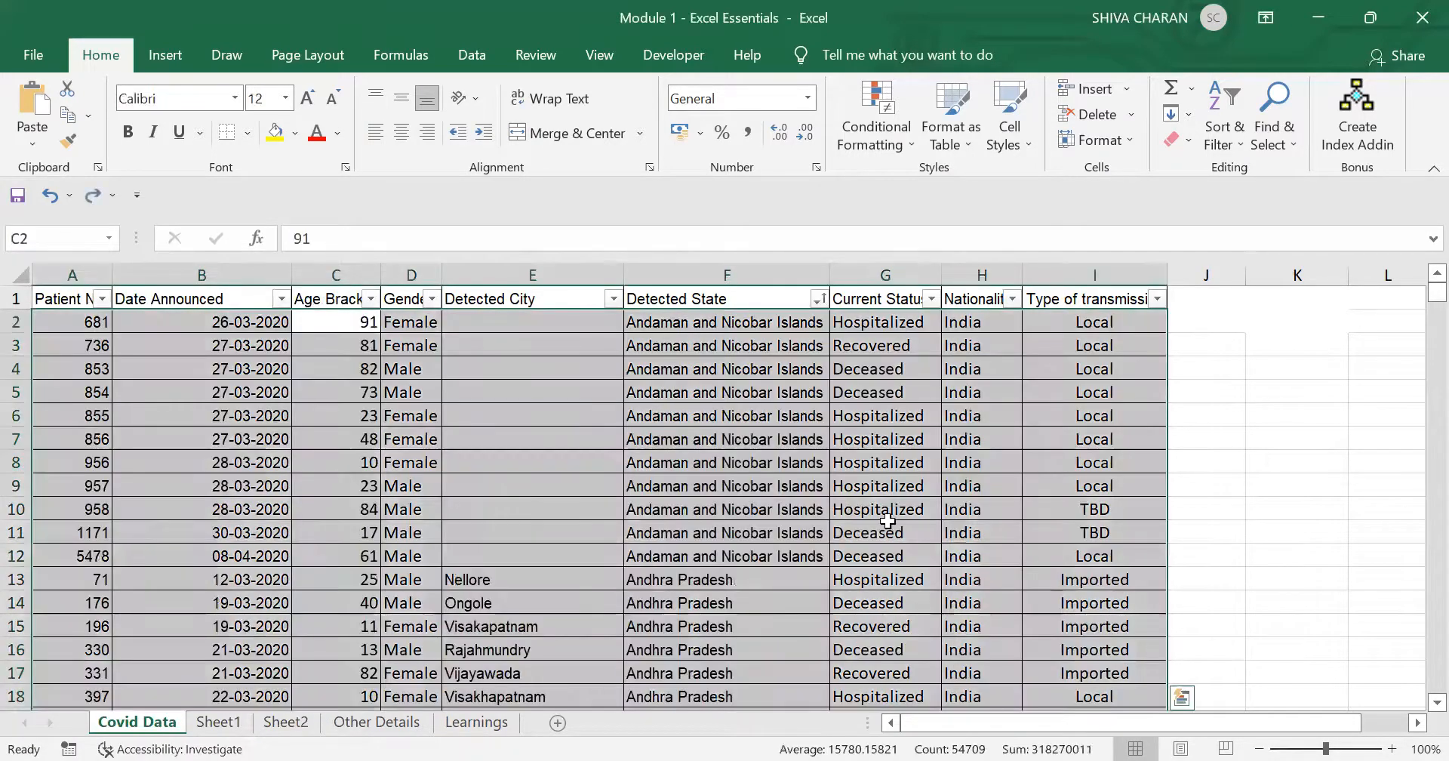
key(ctrl+z)
click(782, 516)
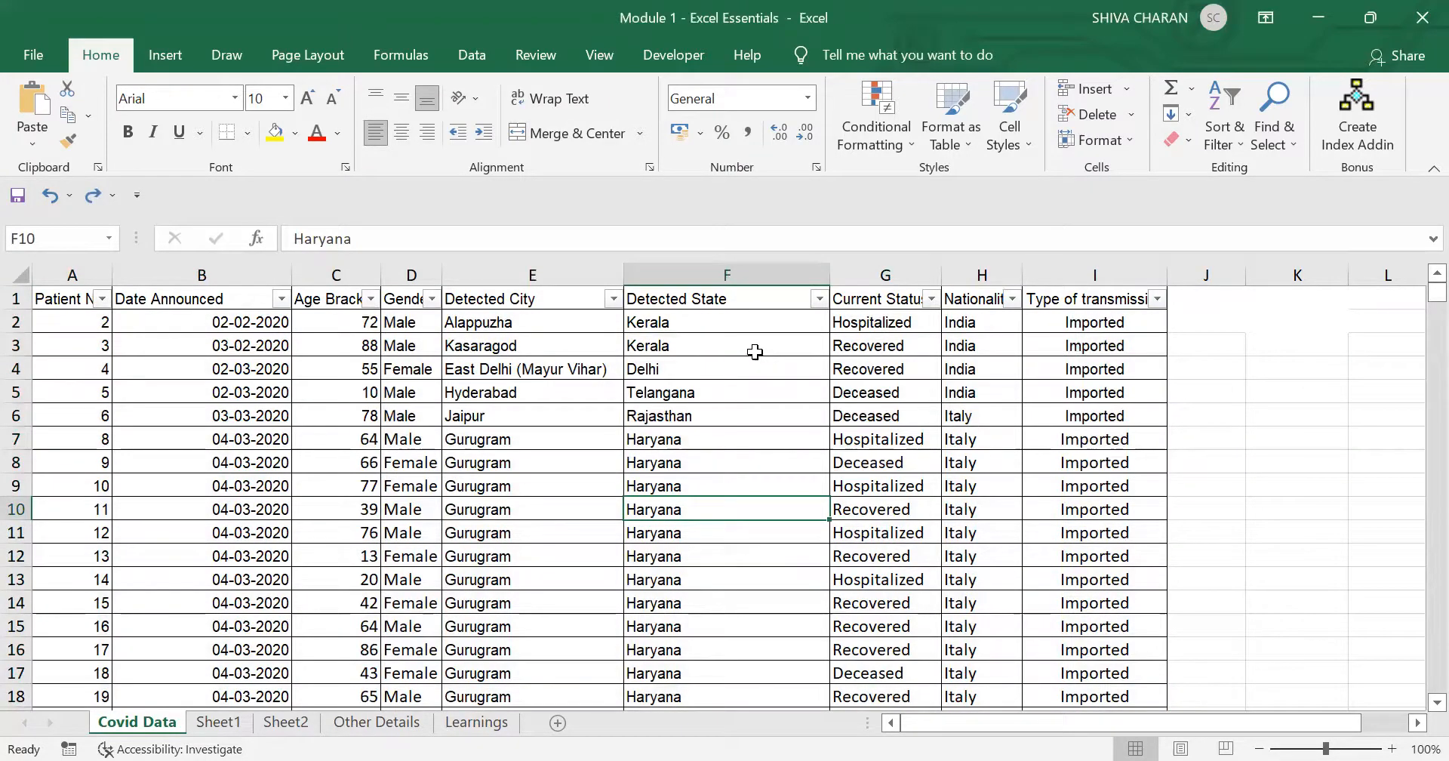
- Change the Detected State entry in cell F5 to Telengana
click(755, 352)
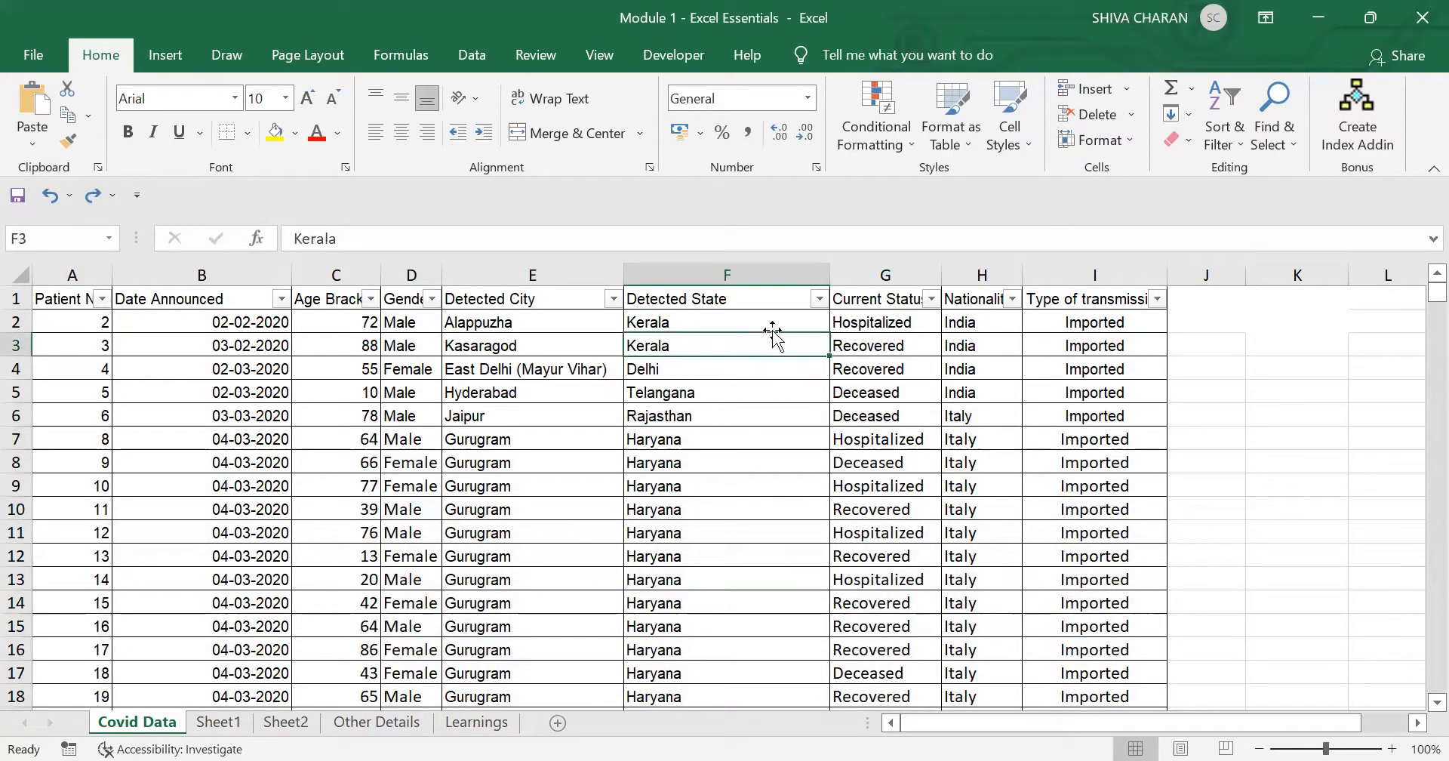
click(767, 320)
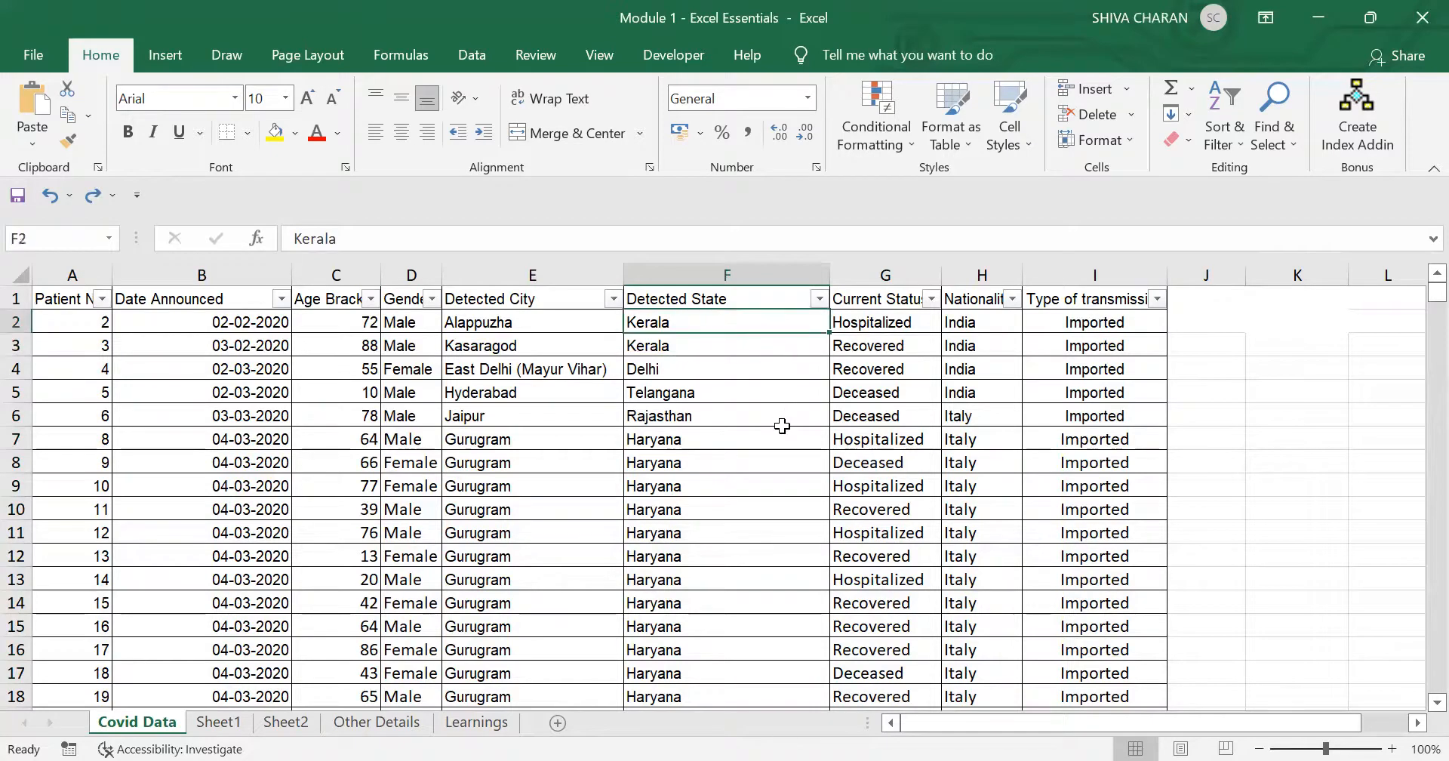
click(756, 393)
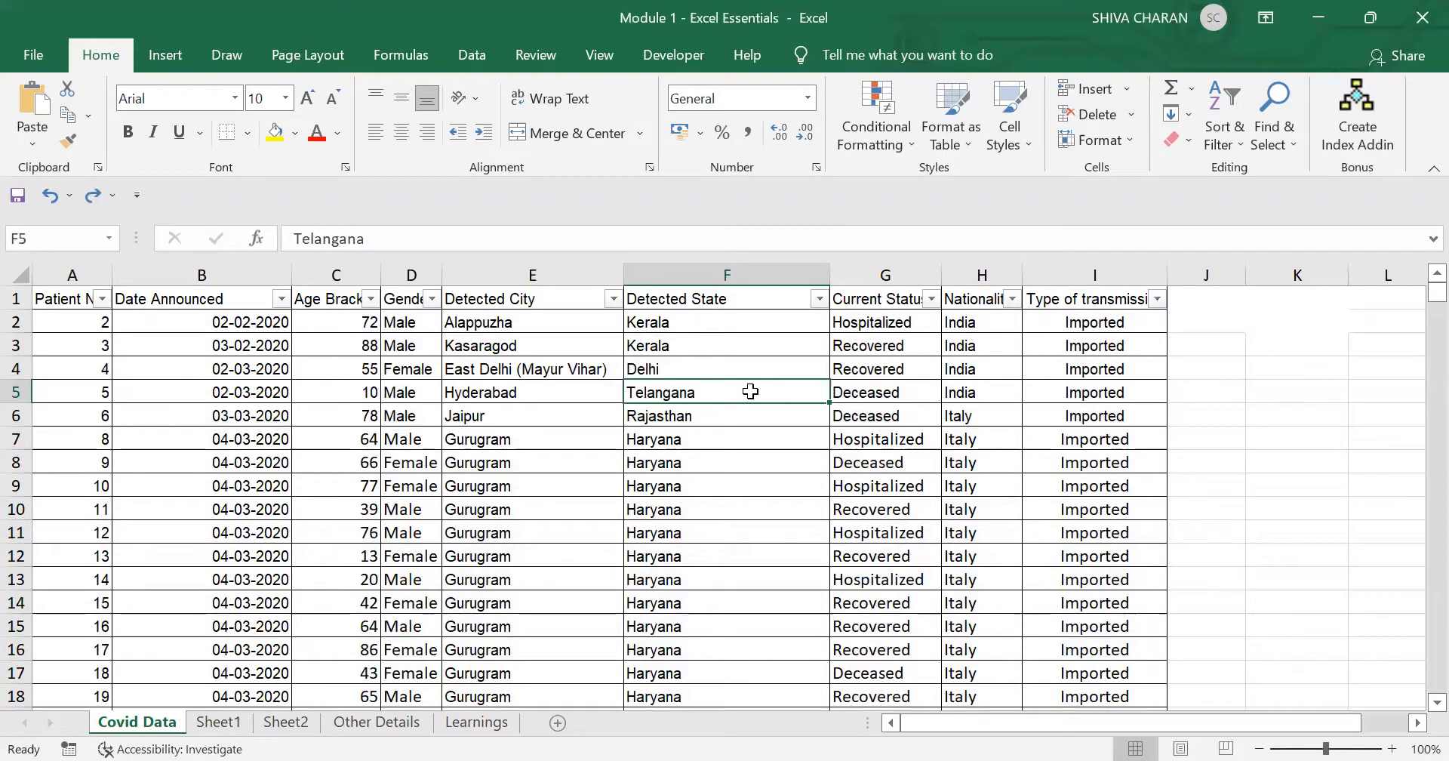
double_click(710, 393)
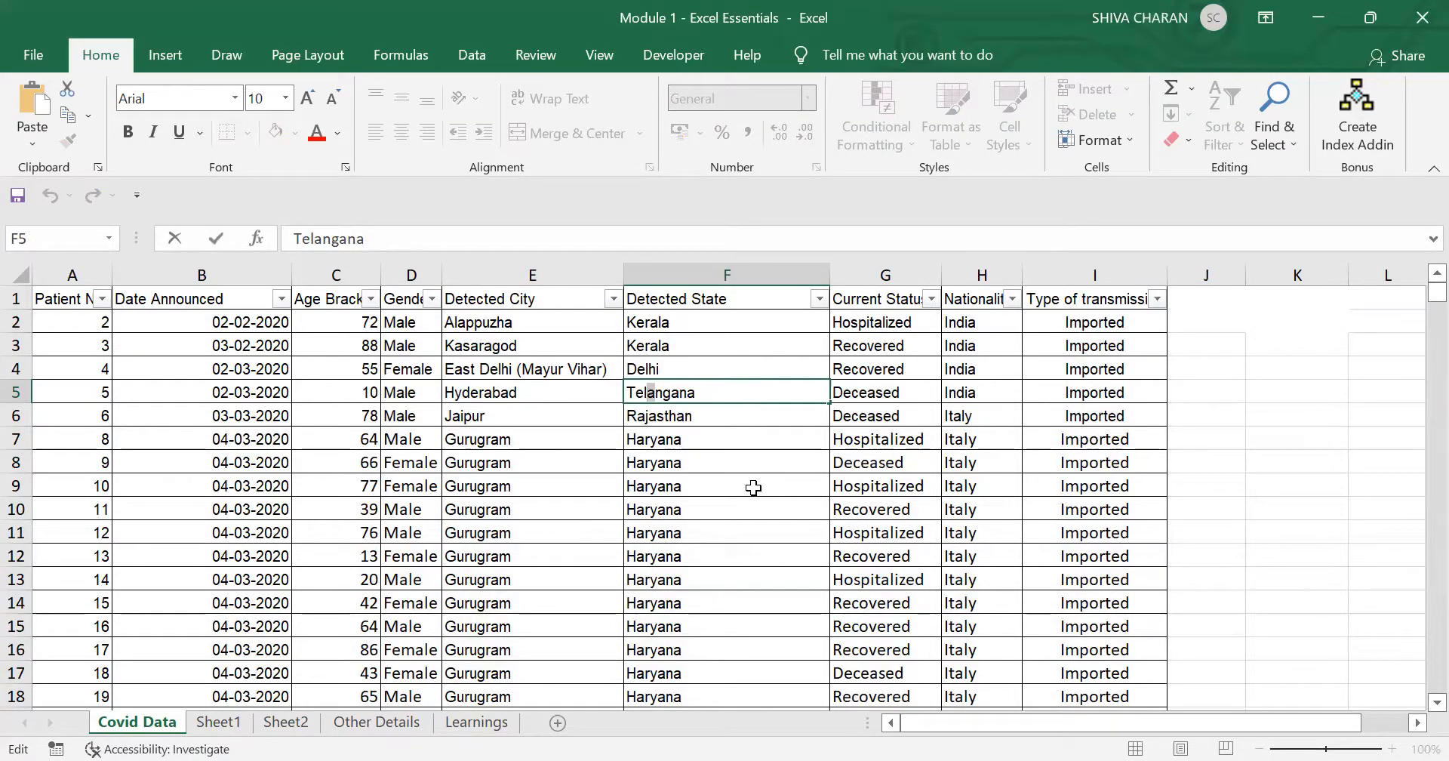
text(e)
key(Return)
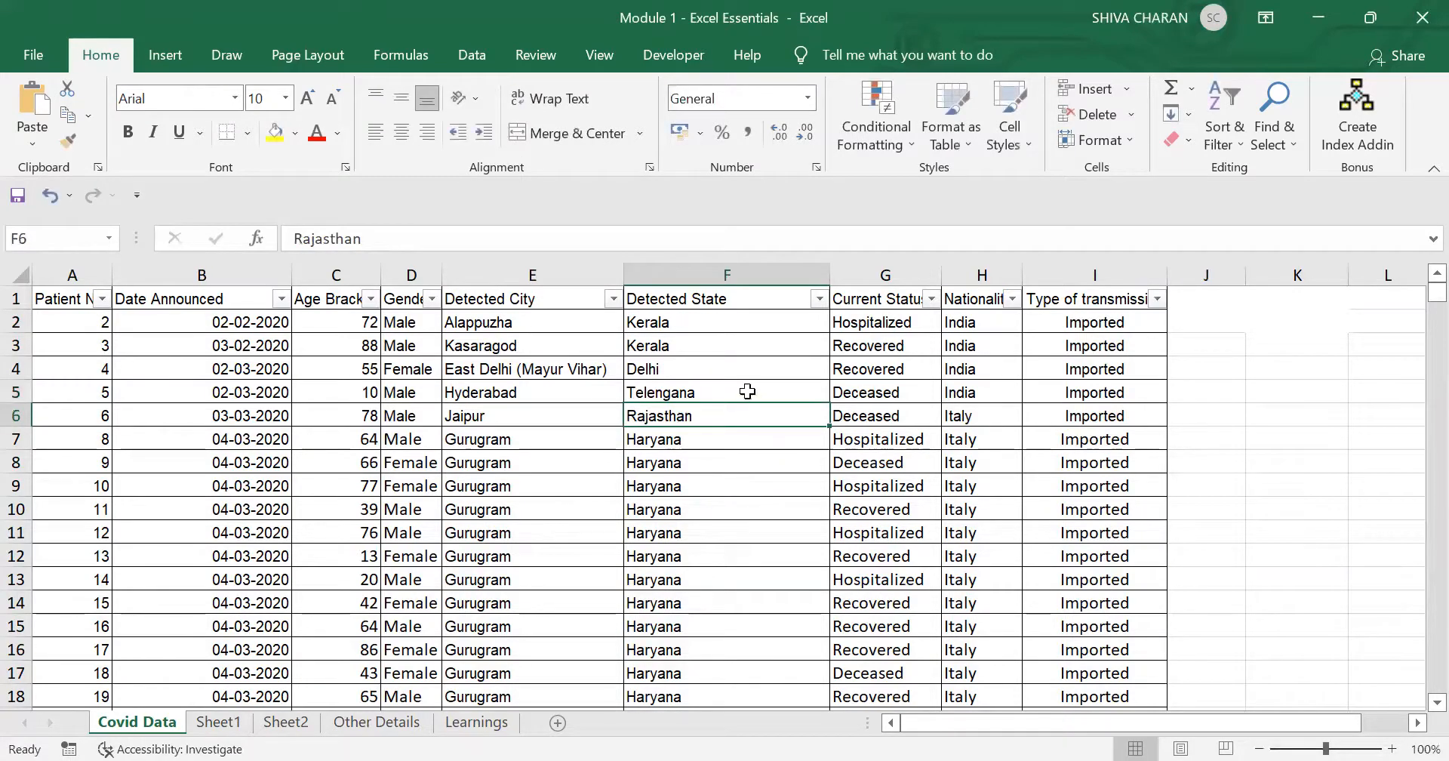
- Look through the Detected State column down to cell F111 to find how other Telangana records are spelled
click(745, 391)
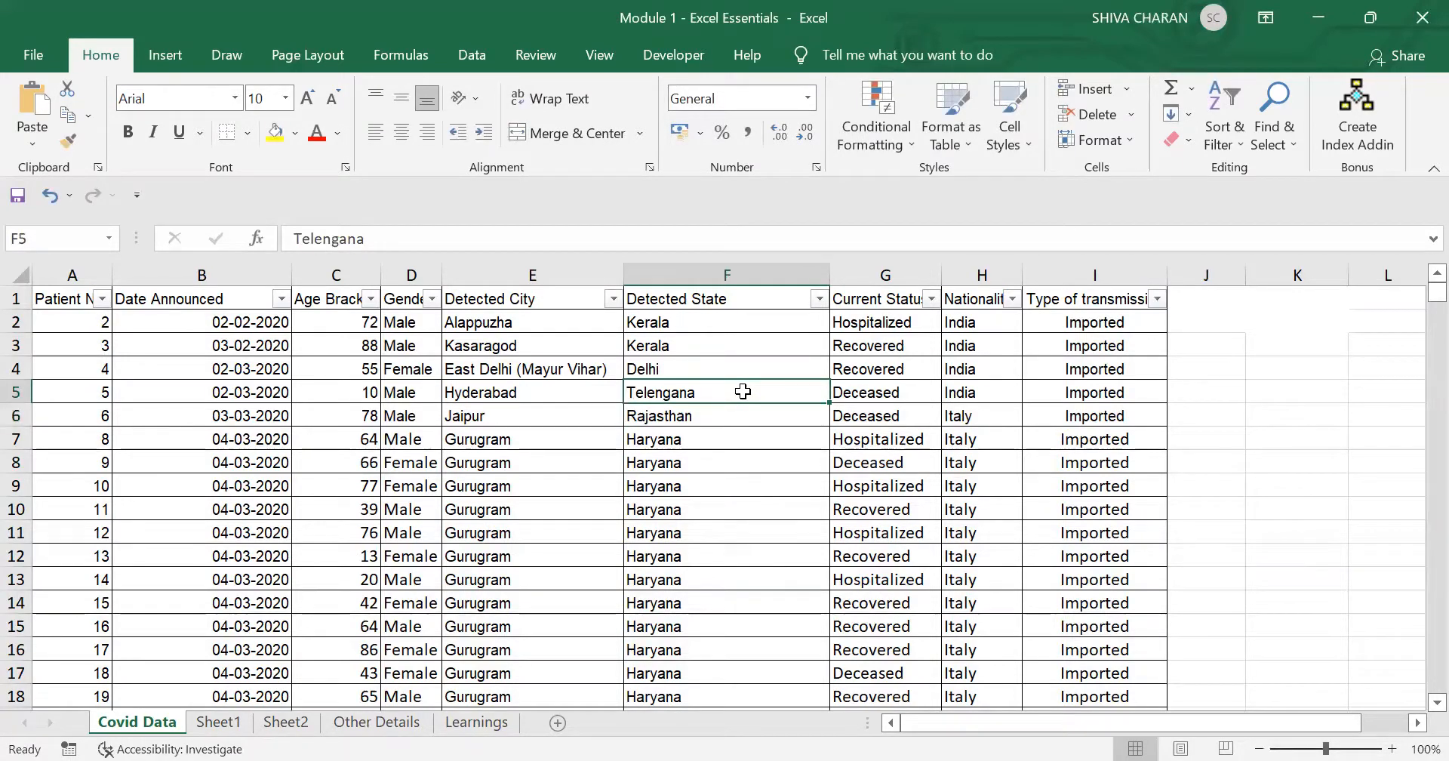
scroll(743, 391, down, 9)
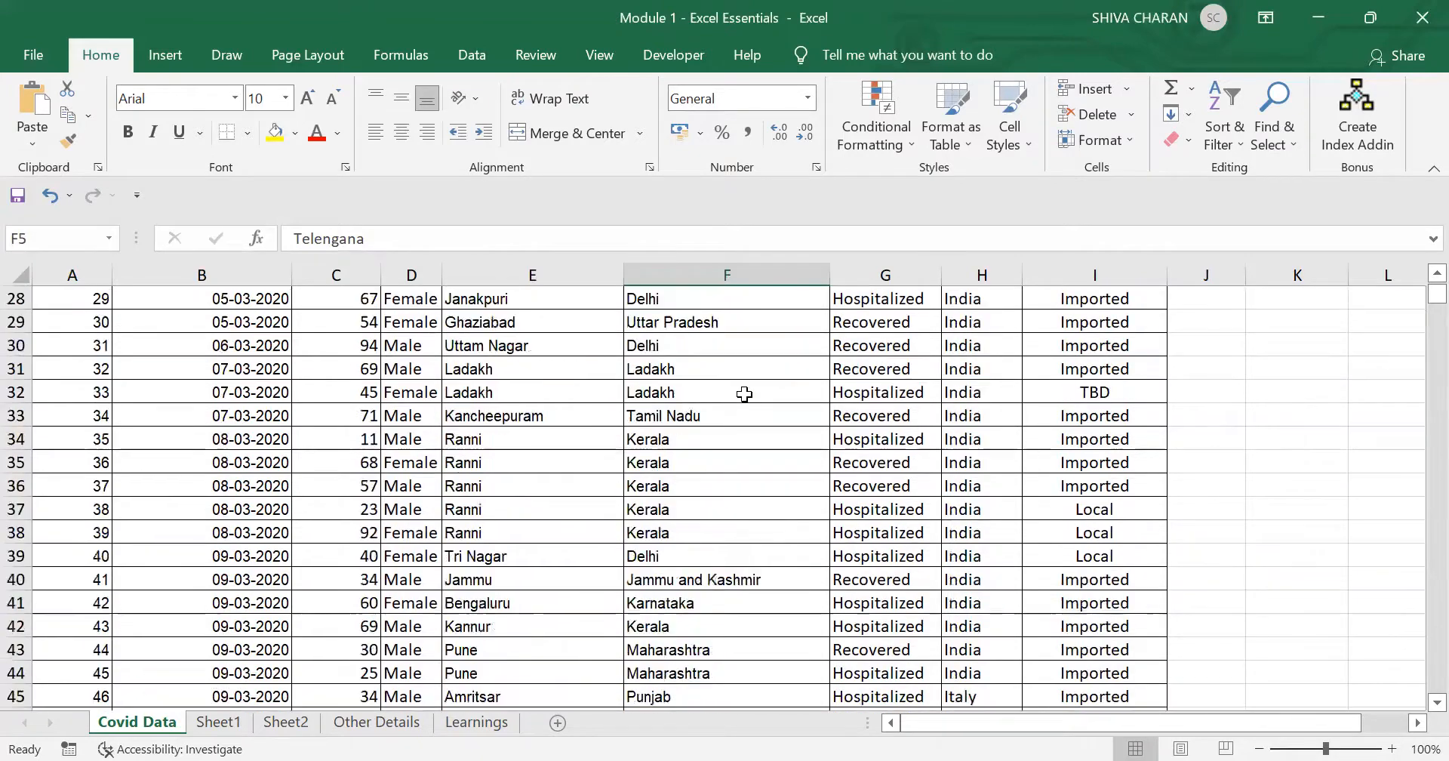
scroll(744, 393, down, 16)
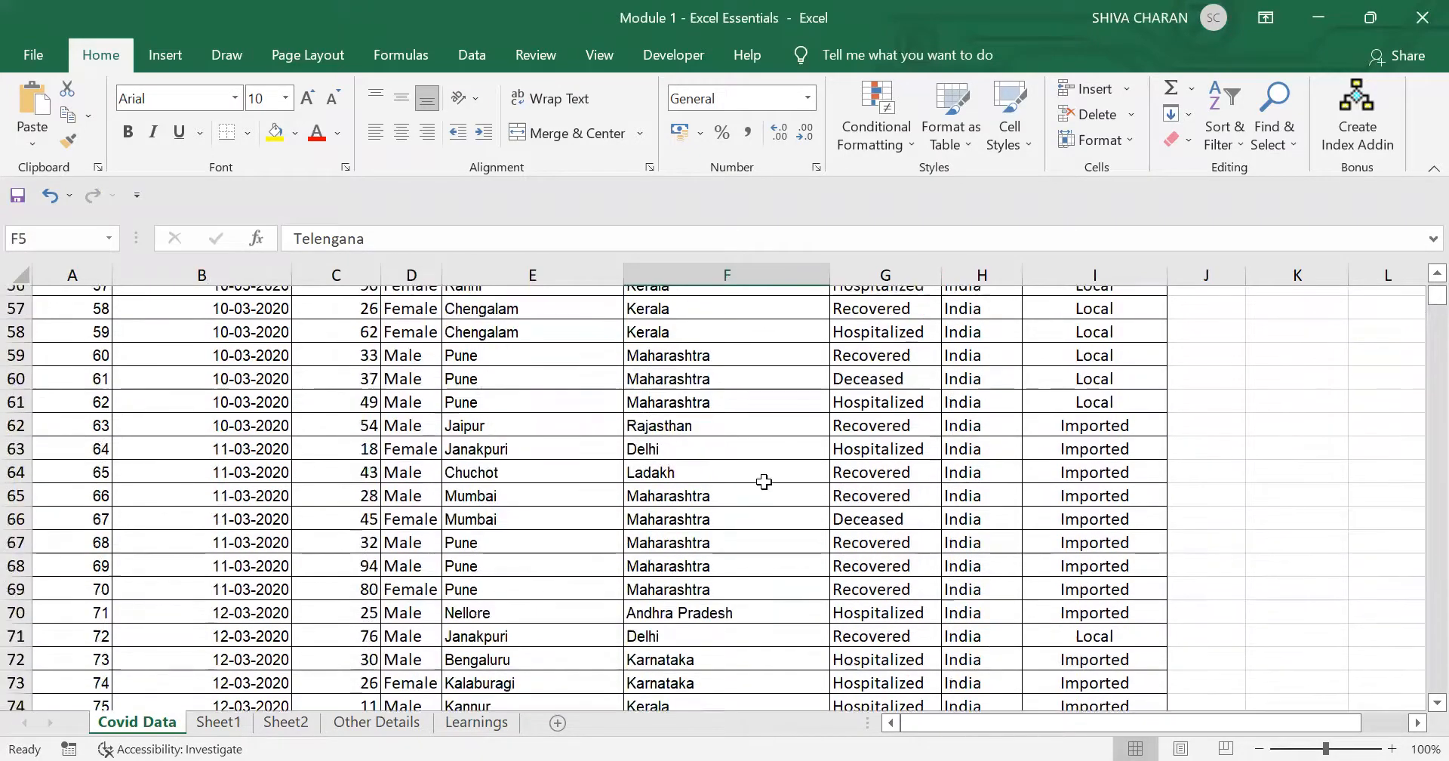
scroll(764, 481, up, 5)
scroll(788, 558, down, 13)
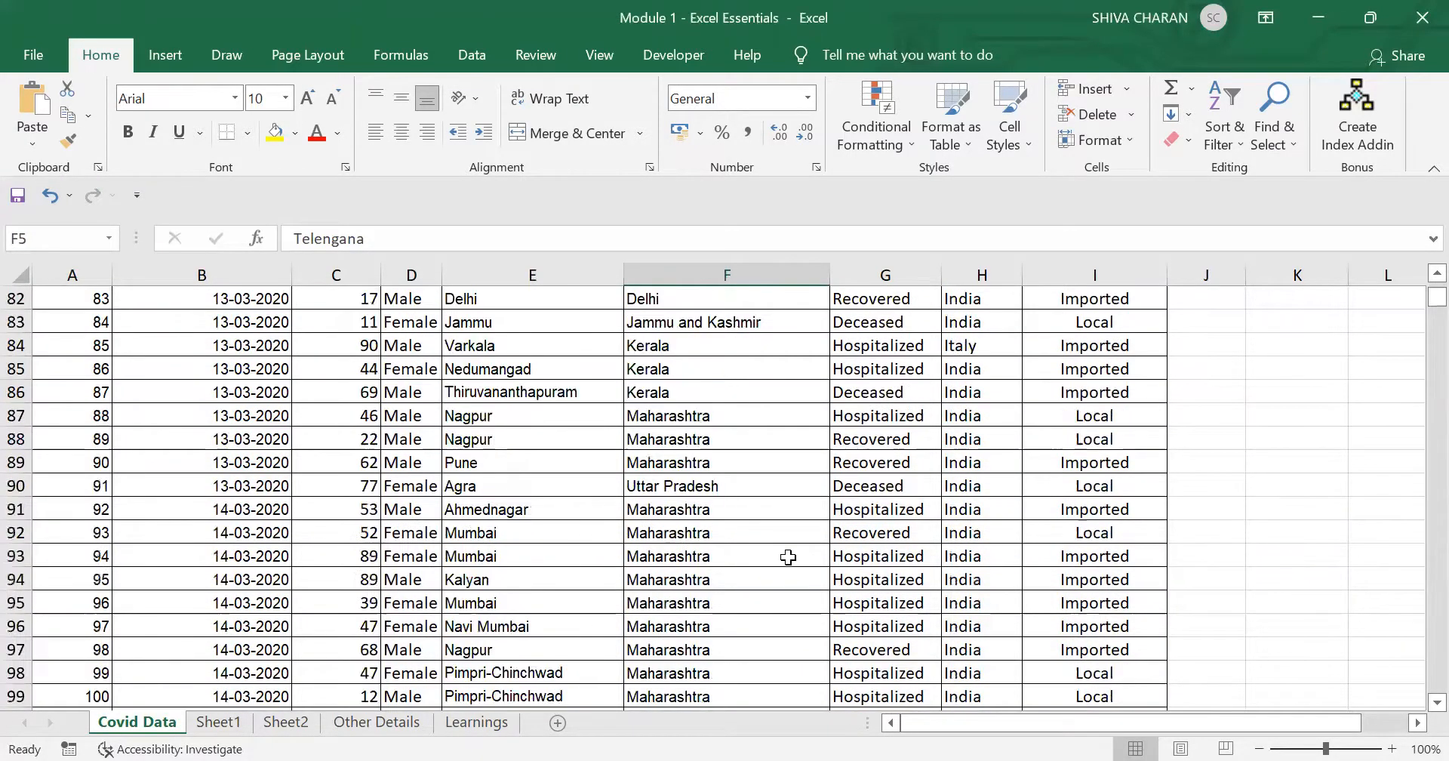
scroll(788, 557, down, 3)
scroll(788, 556, up, 2)
click(658, 483)
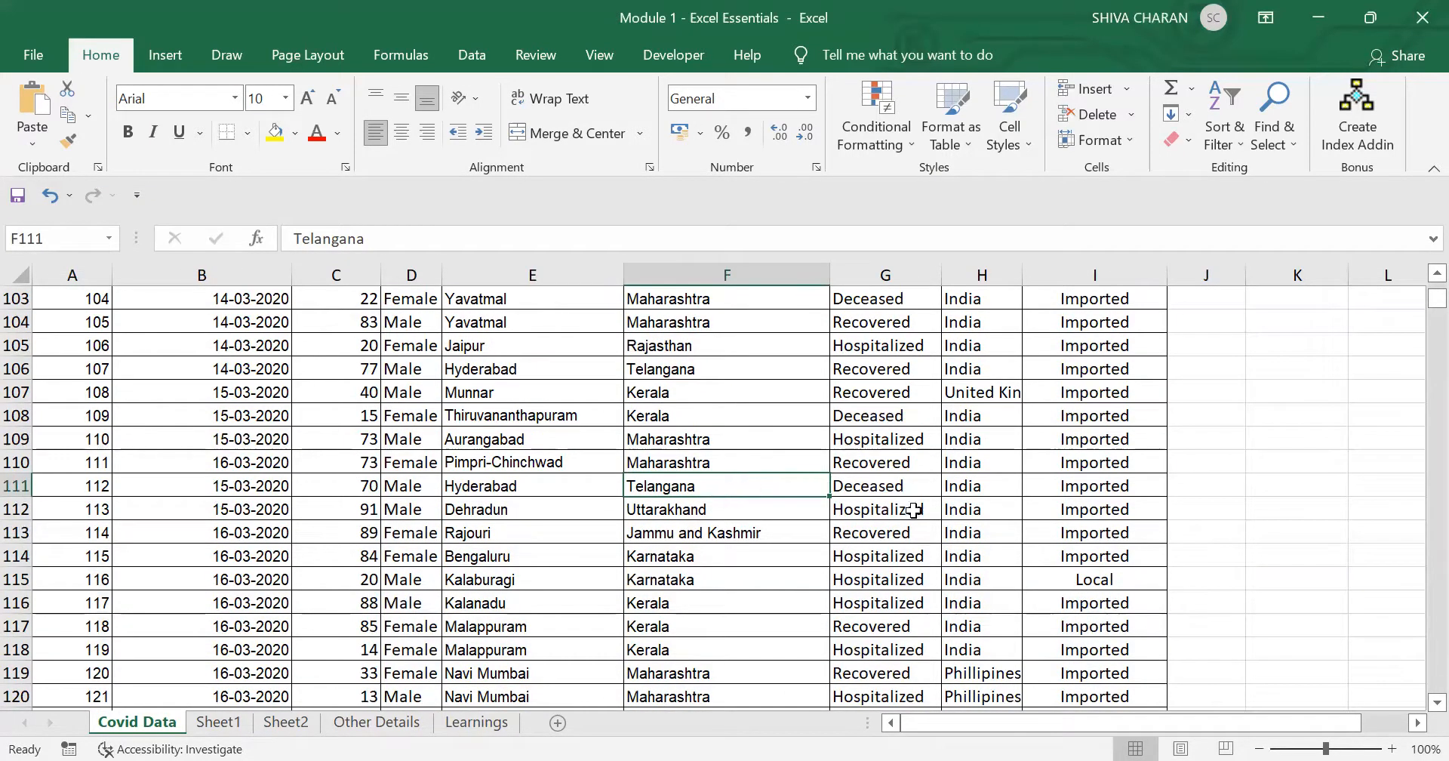
- Return to cell F5 and inspect the spelling of its Detected State entry without editing it
drag(1436, 300, 931, 420)
click(655, 394)
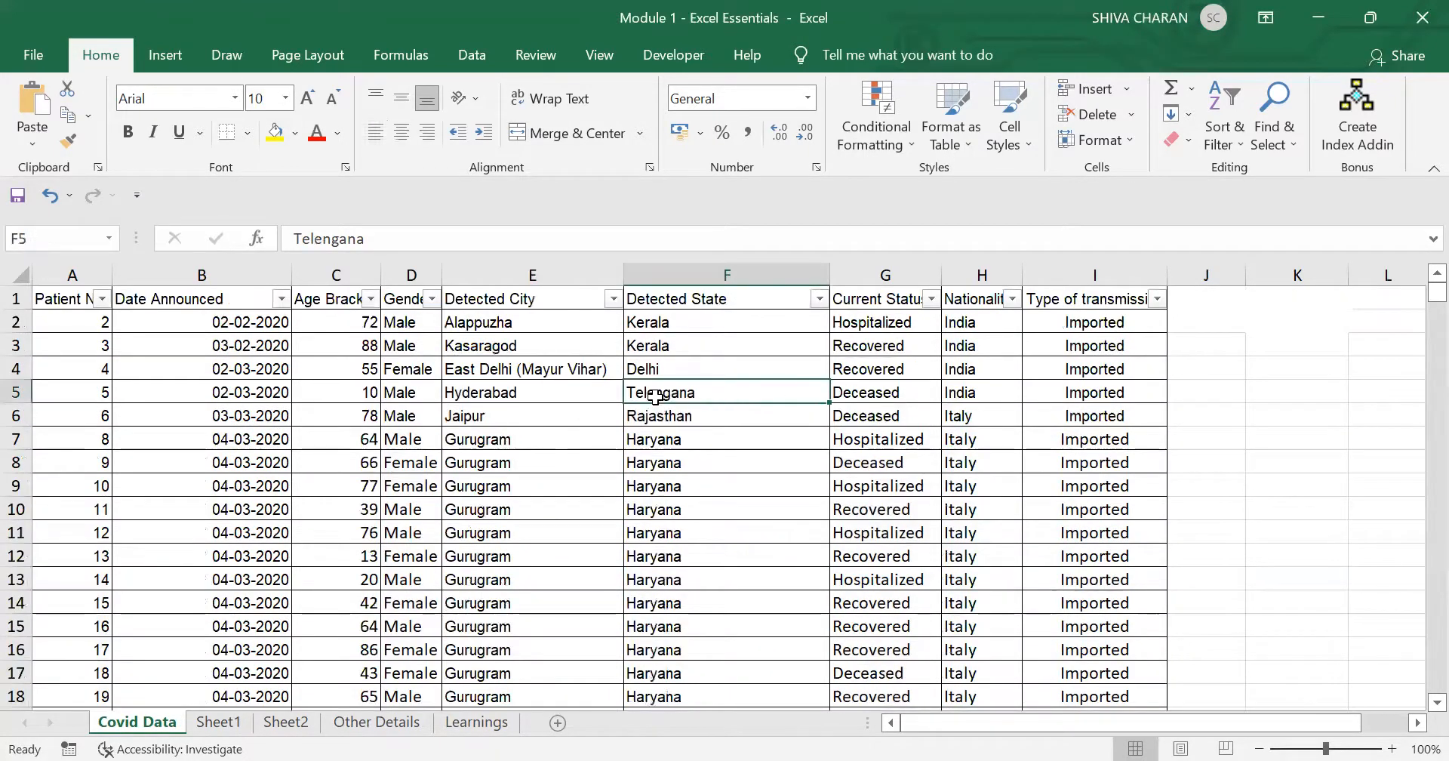
double_click(654, 393)
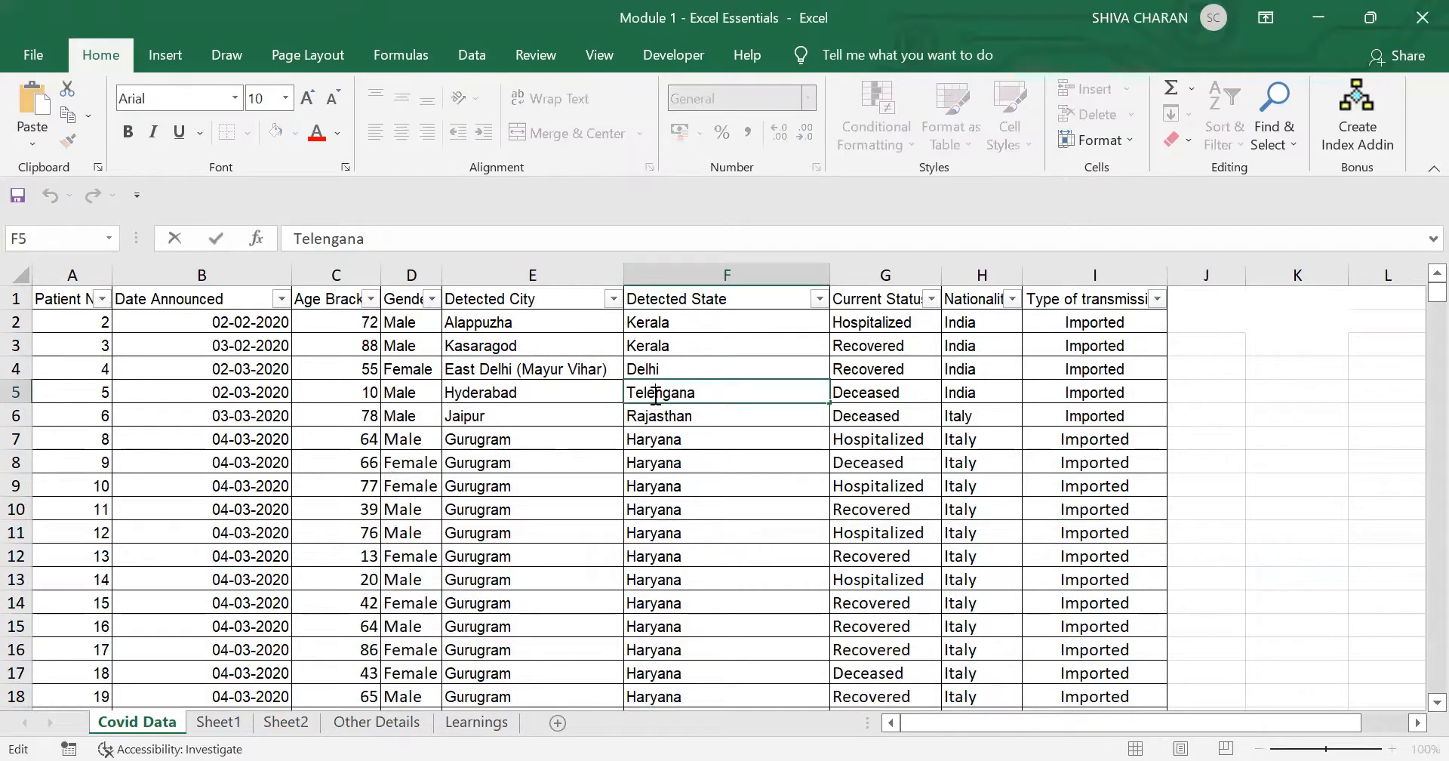
click(716, 439)
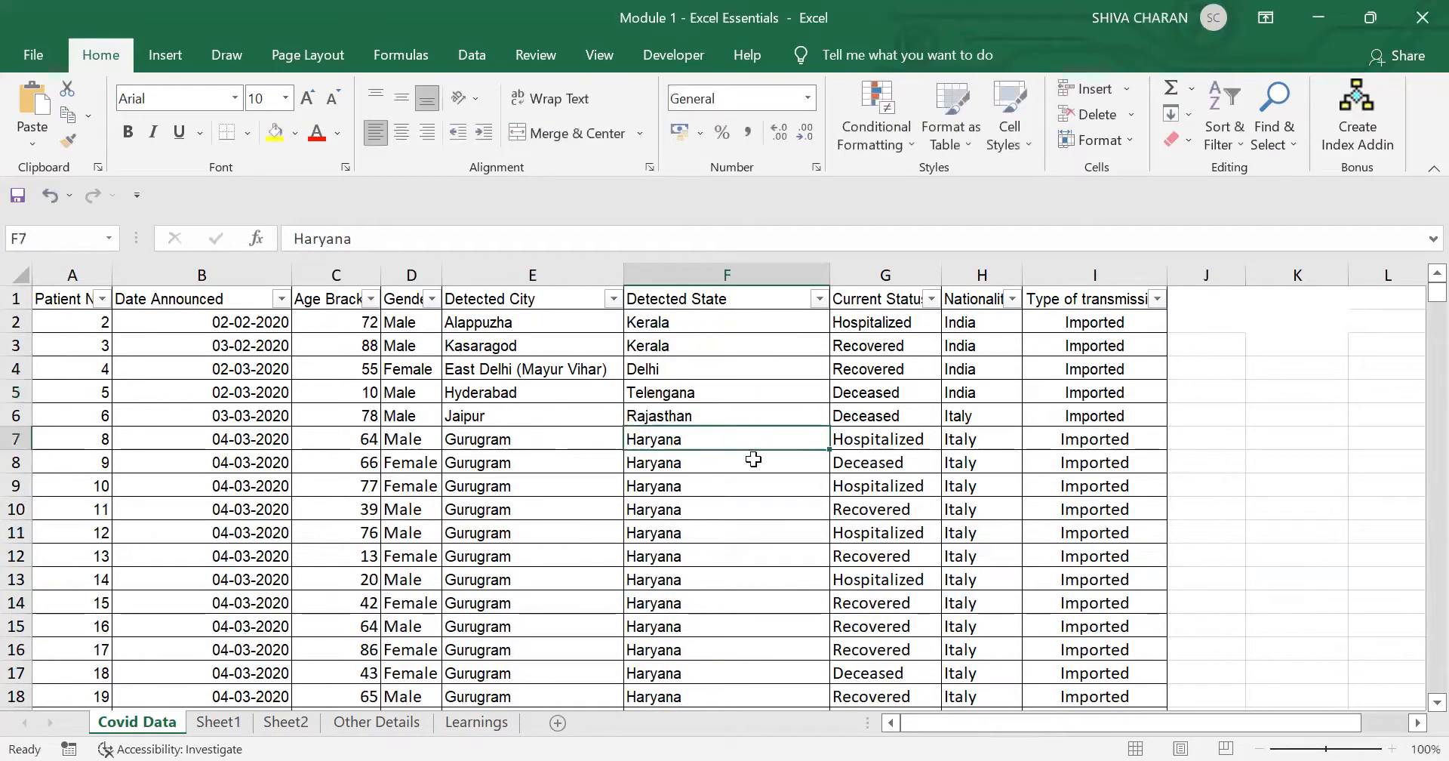
click(736, 392)
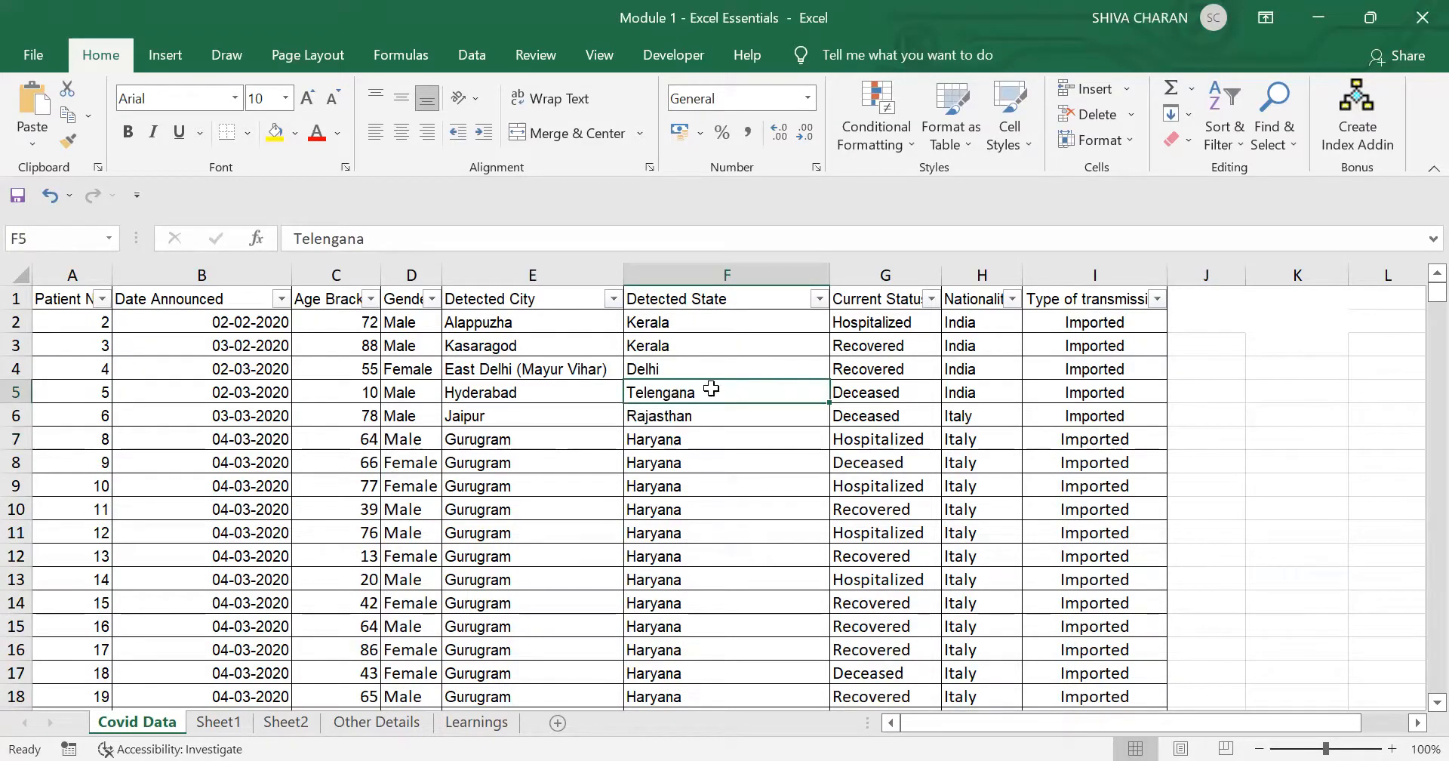
click(782, 526)
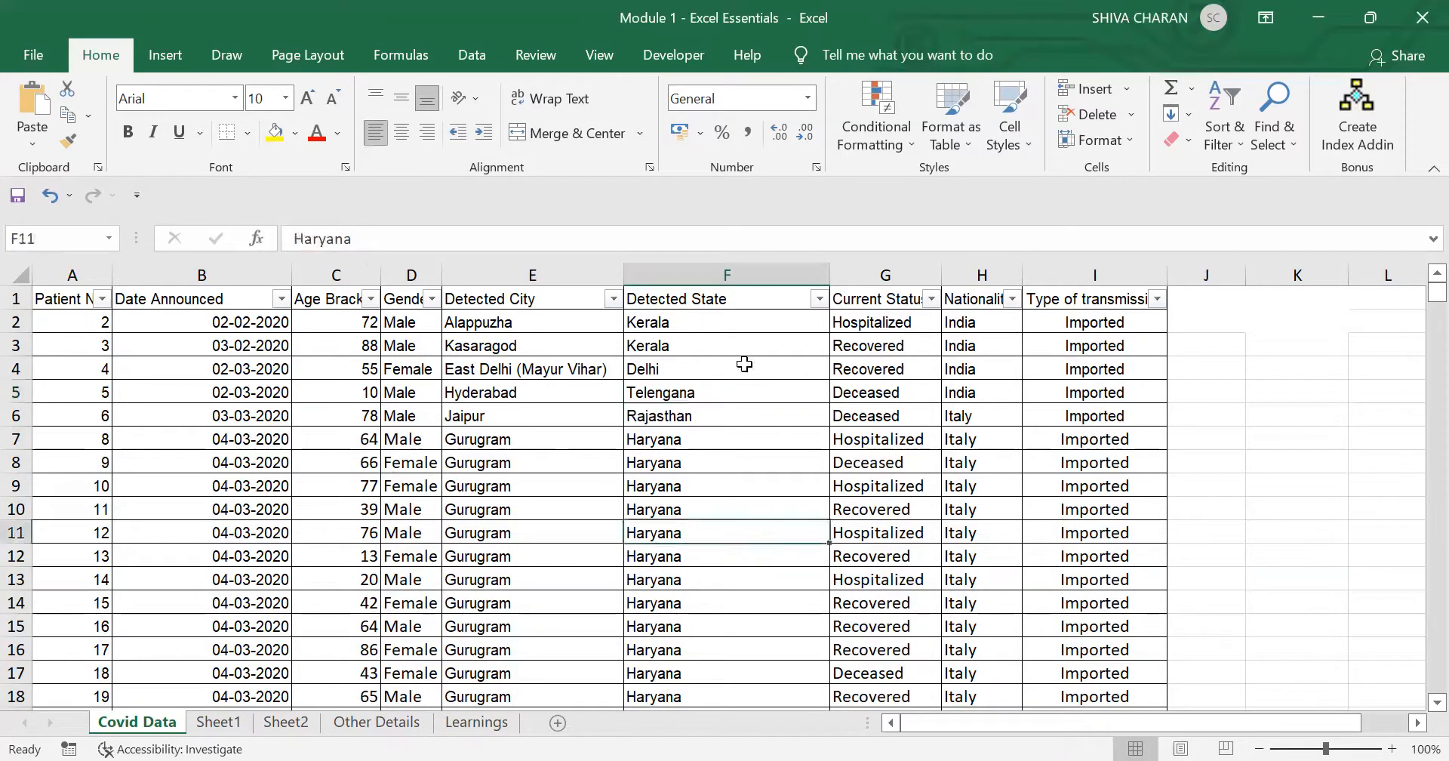
click(783, 371)
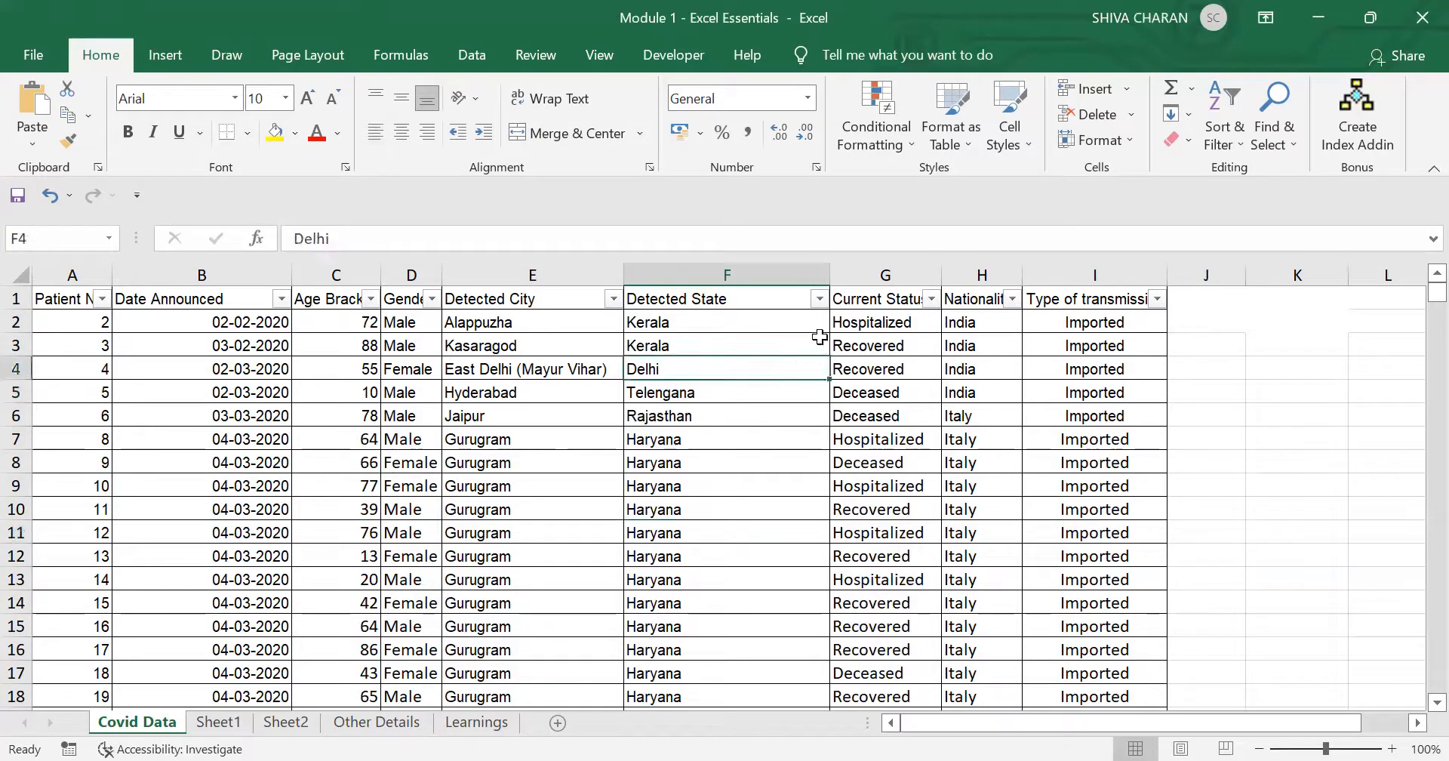
- Filter the Detected State column to Telangana by searching the filter values for "Tela"
click(820, 299)
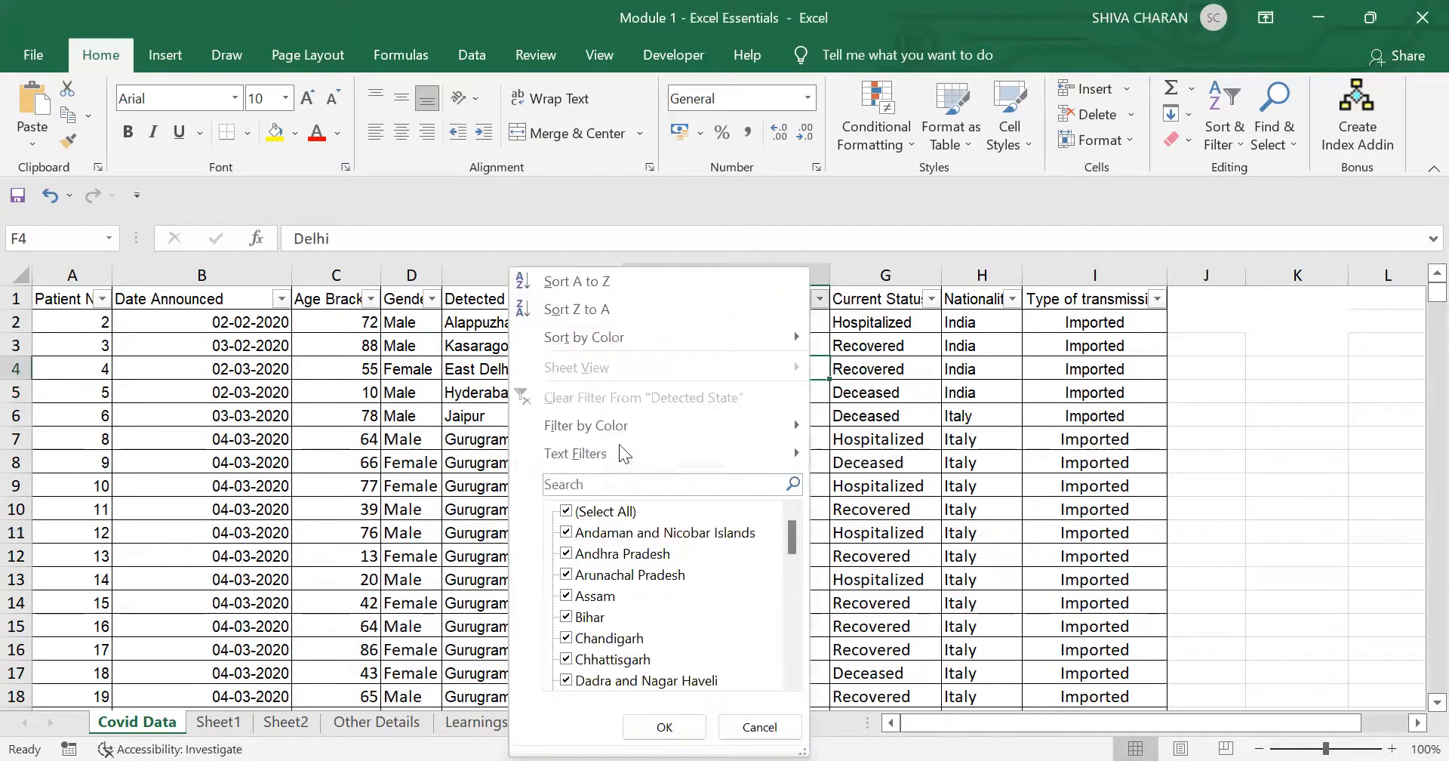
click(567, 512)
click(598, 488)
text(Te)
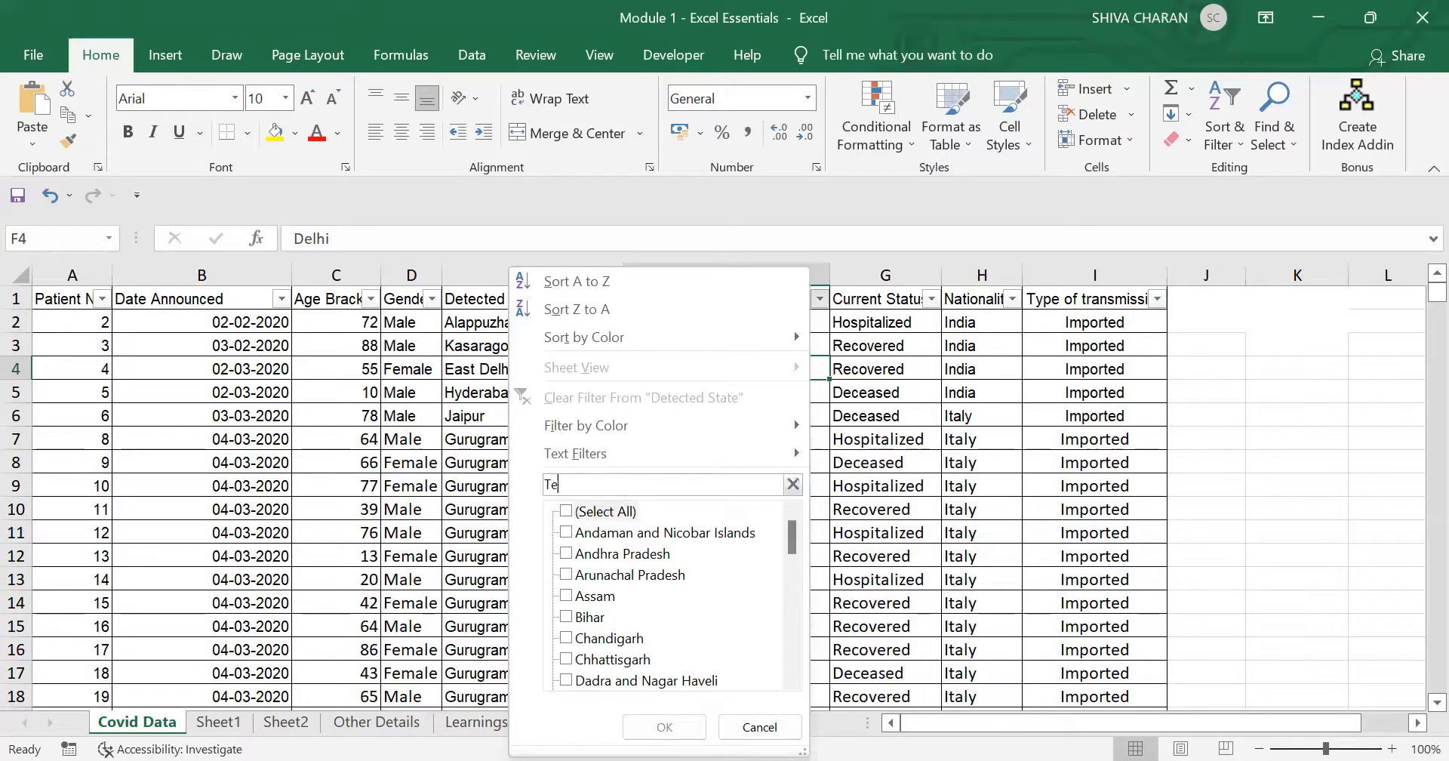
text(la)
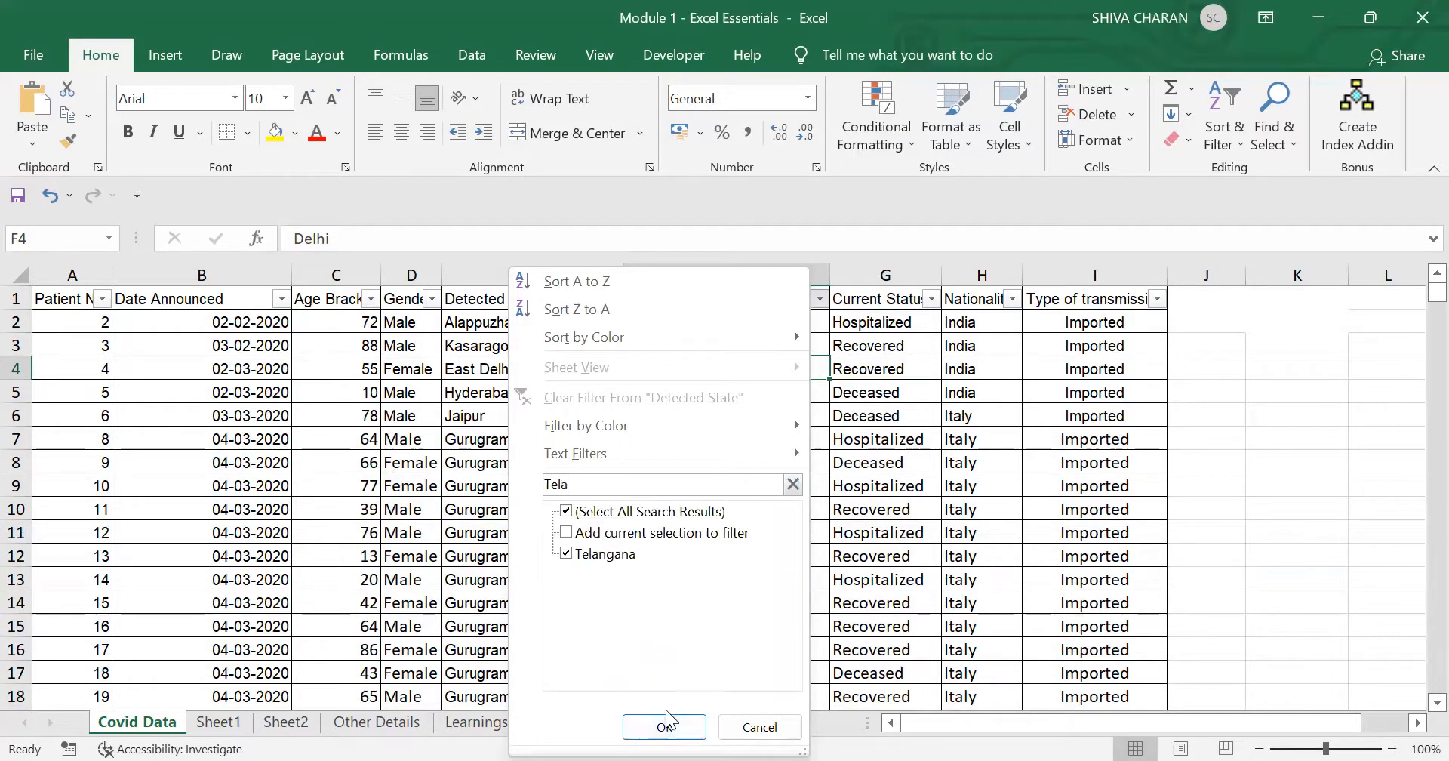
key(Return)
click(746, 463)
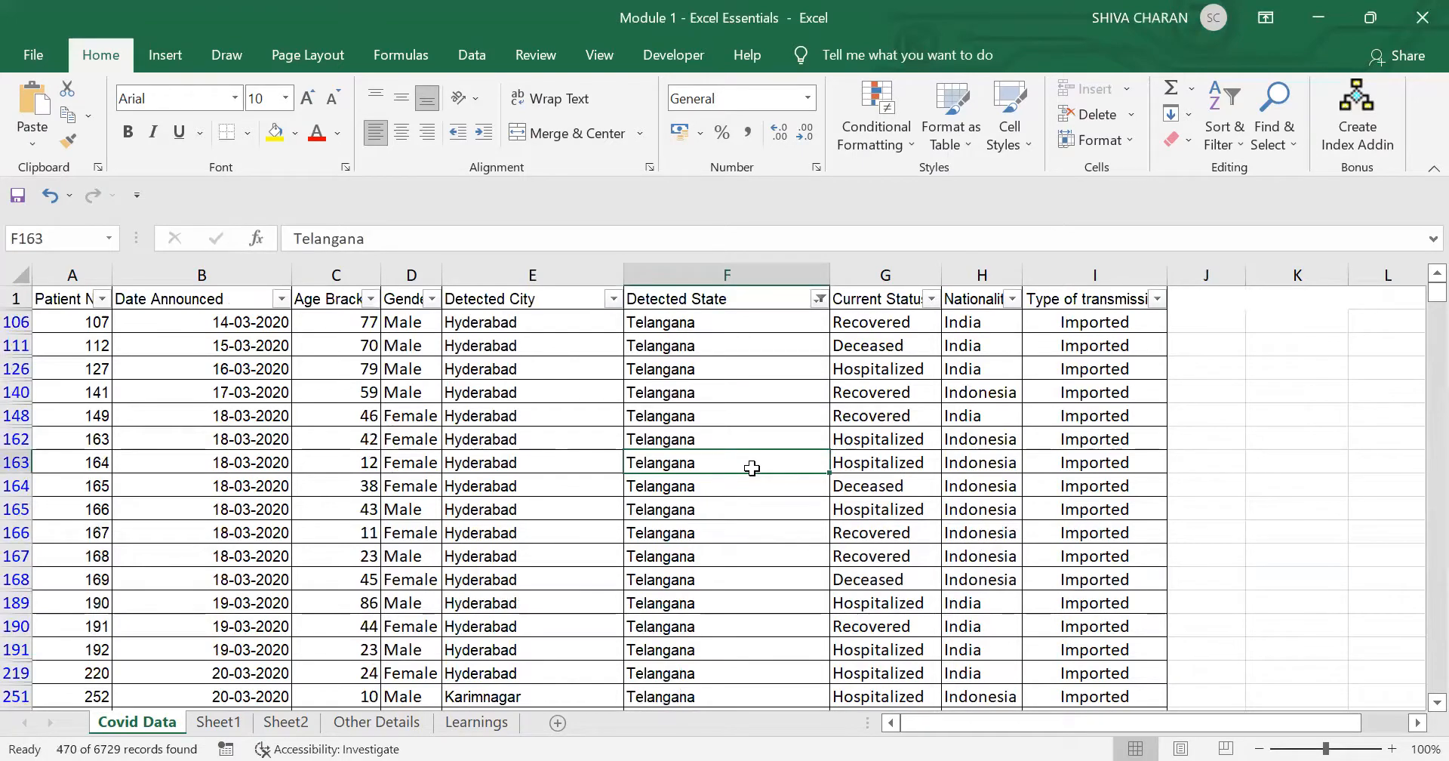
- Undo the Detected State filter and return to the first records of the sheet
key(ctrl+z)
scroll(747, 461, up, 13)
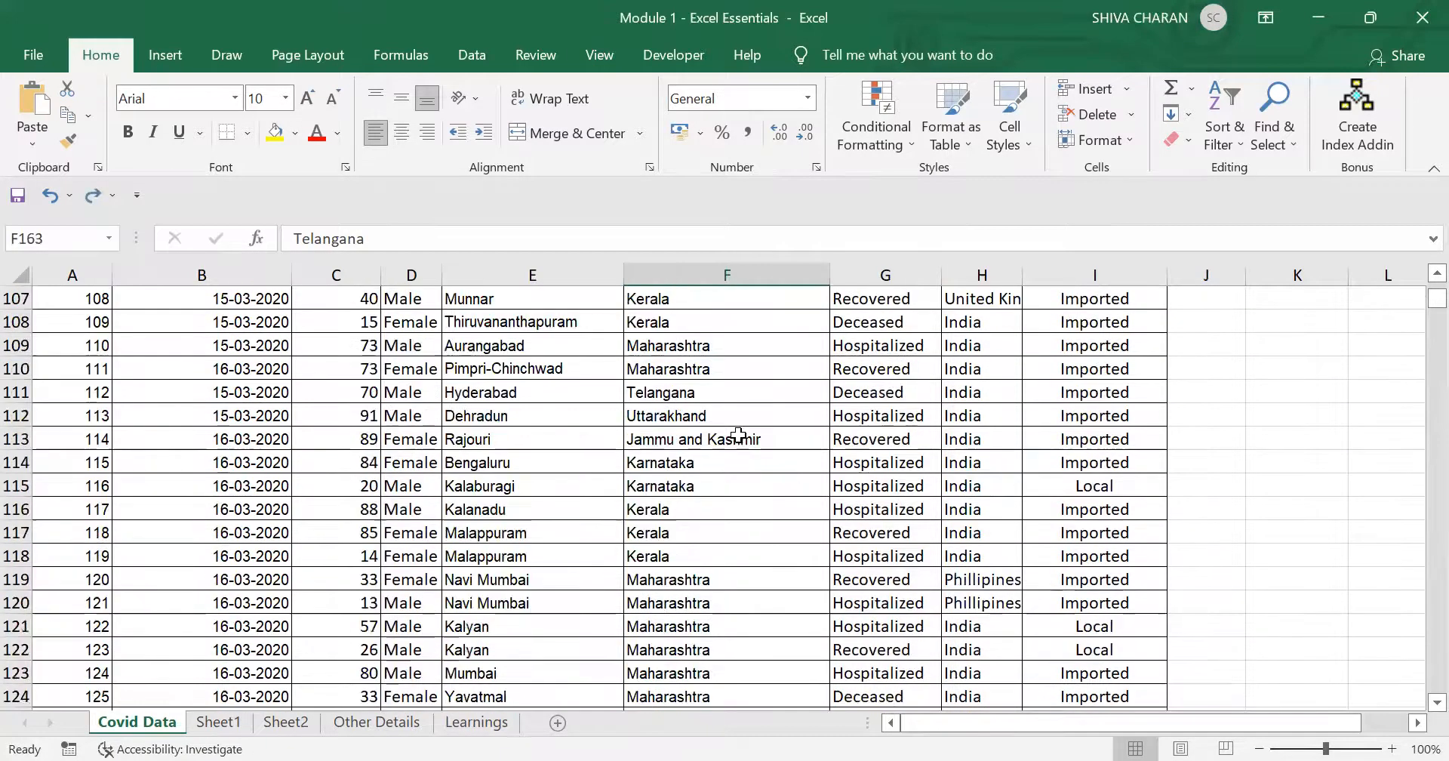
scroll(738, 435, up, 20)
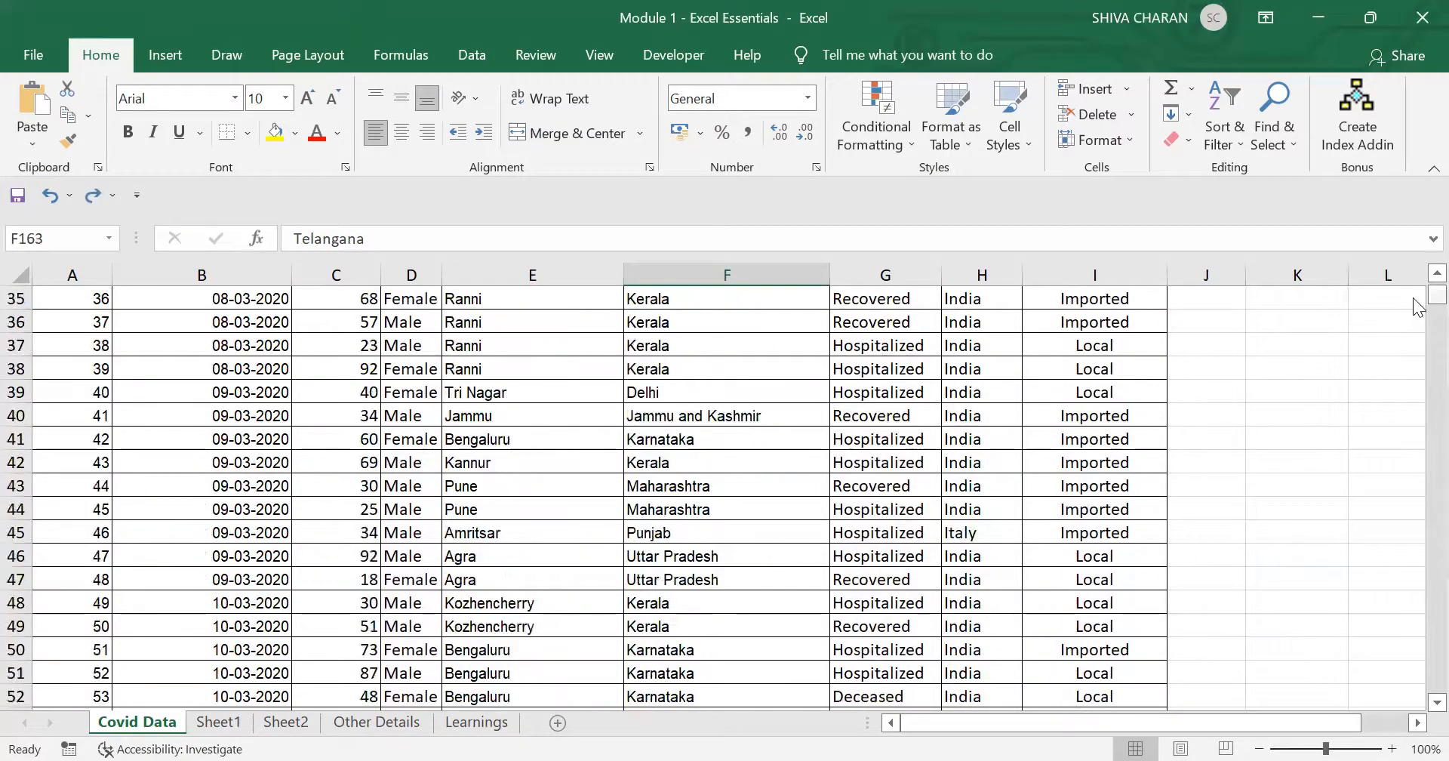
drag(1436, 296, 1436, 281)
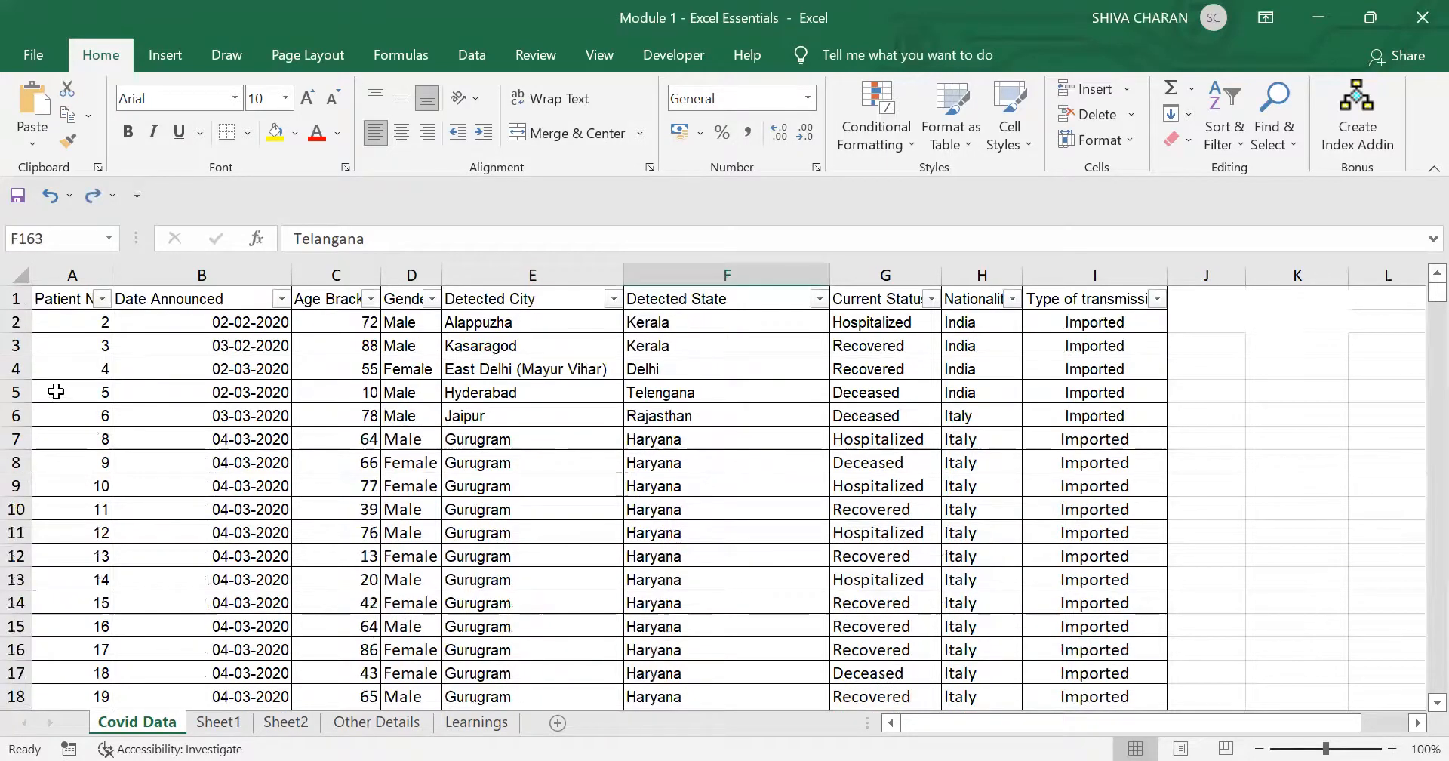
- Make the whole record in row 5 bold, from Patient Number to Type of transmission
drag(56, 391, 1145, 381)
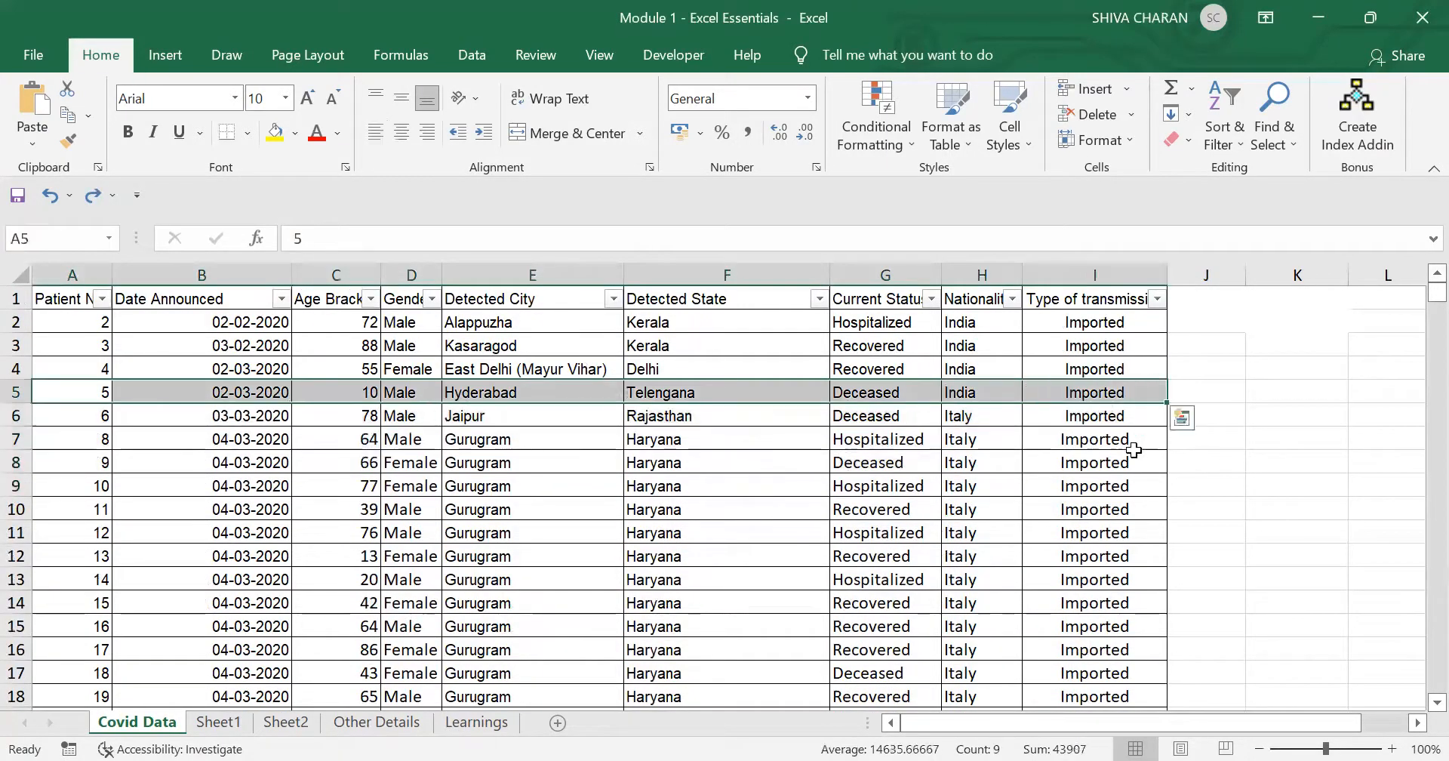
key(ctrl+b)
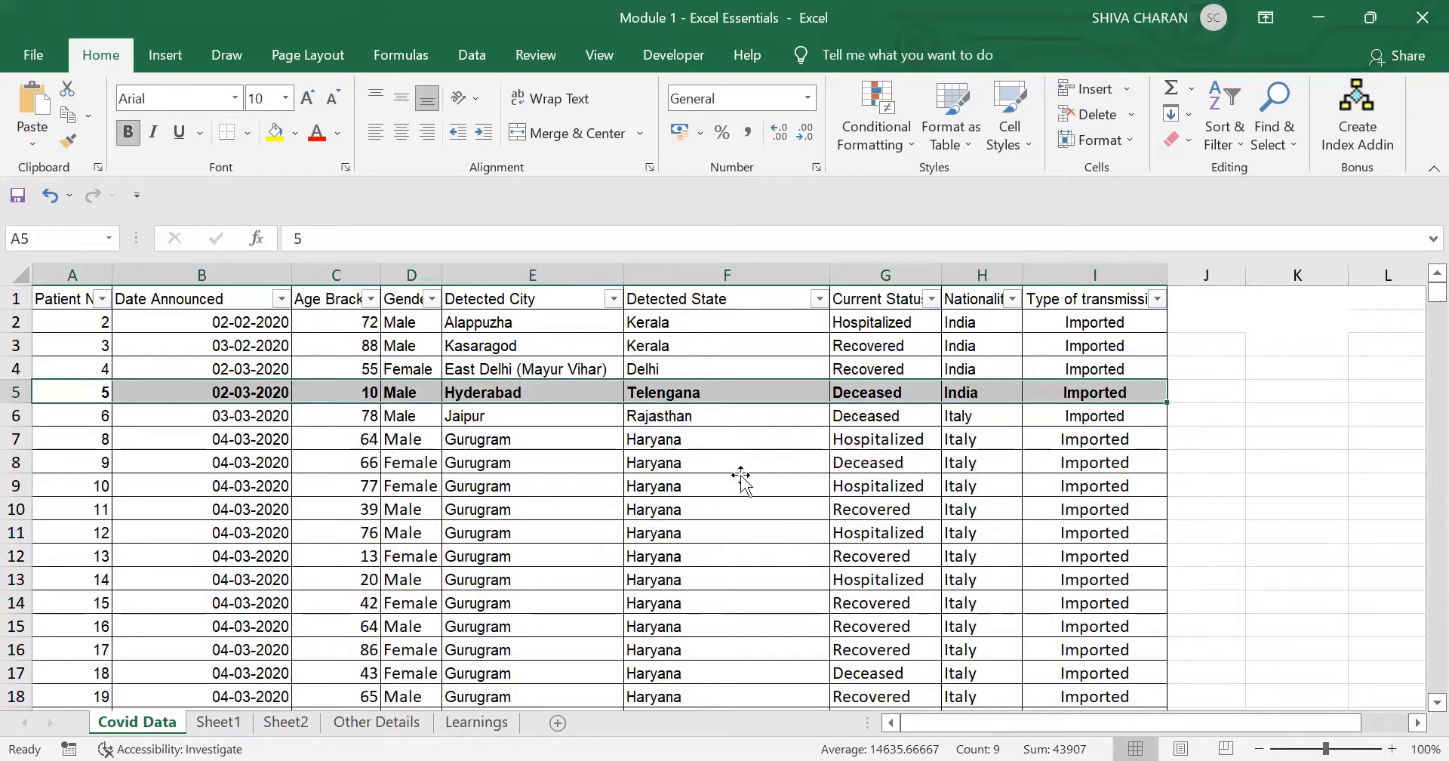
click(741, 478)
- Filter the Detected State column to Telangana by searching the filter values for "Telan"
click(820, 300)
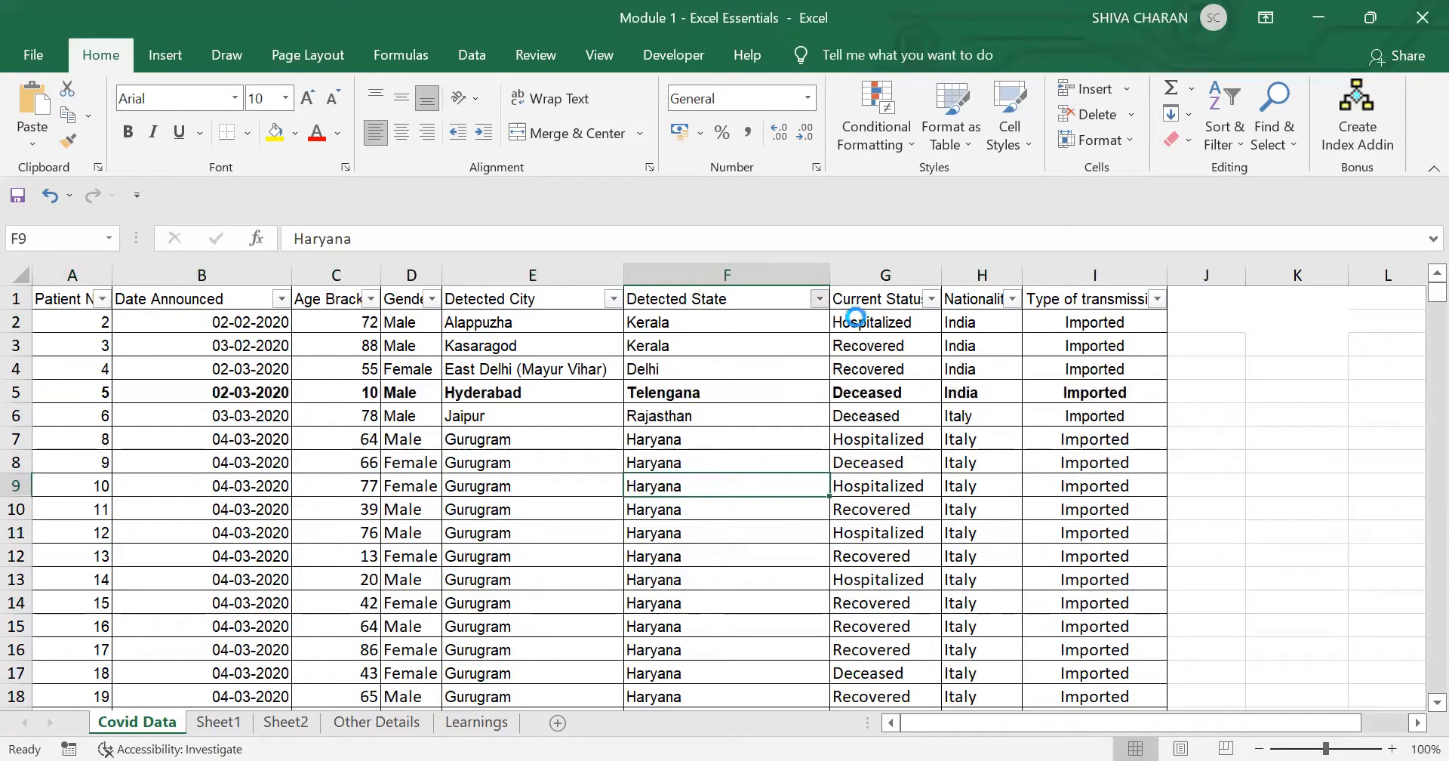
click(566, 511)
click(623, 487)
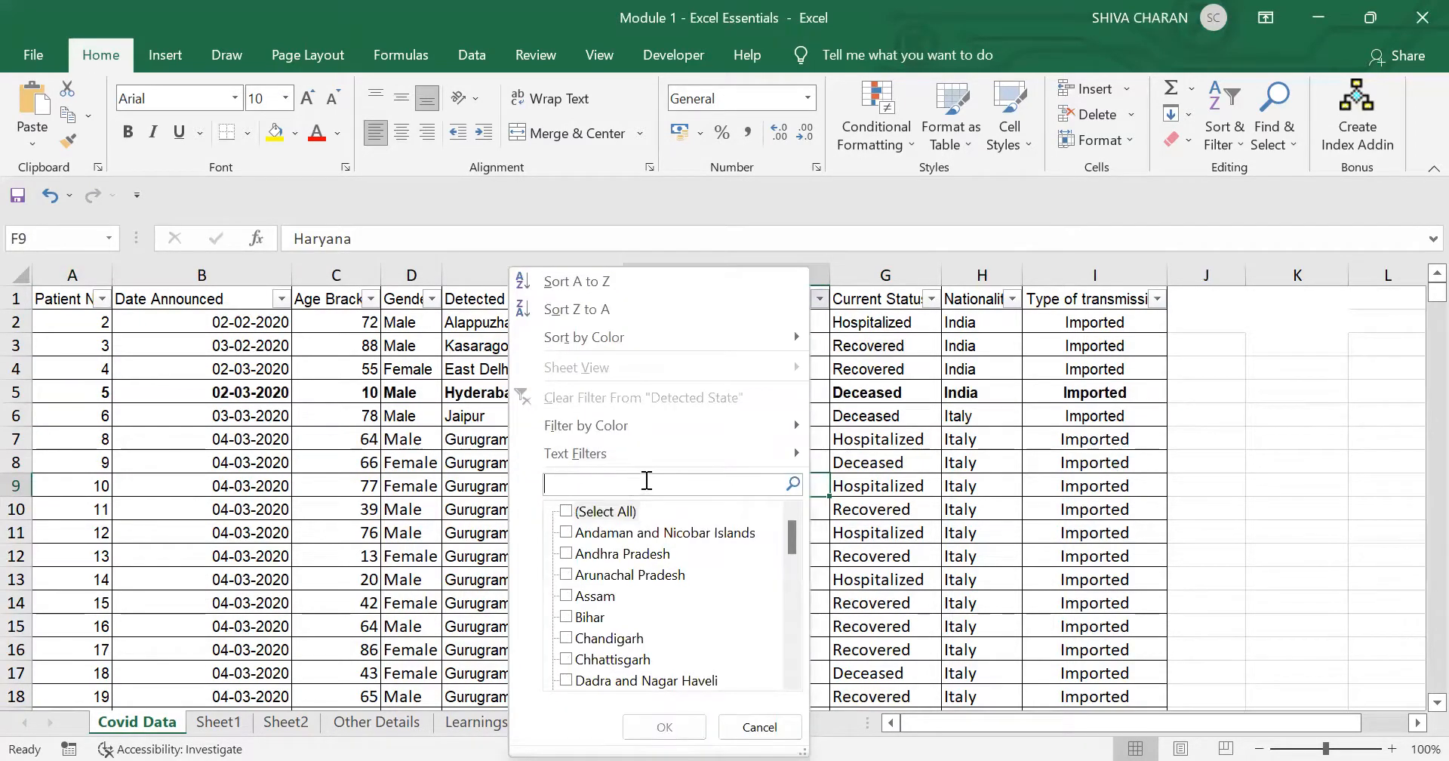
text(Telan)
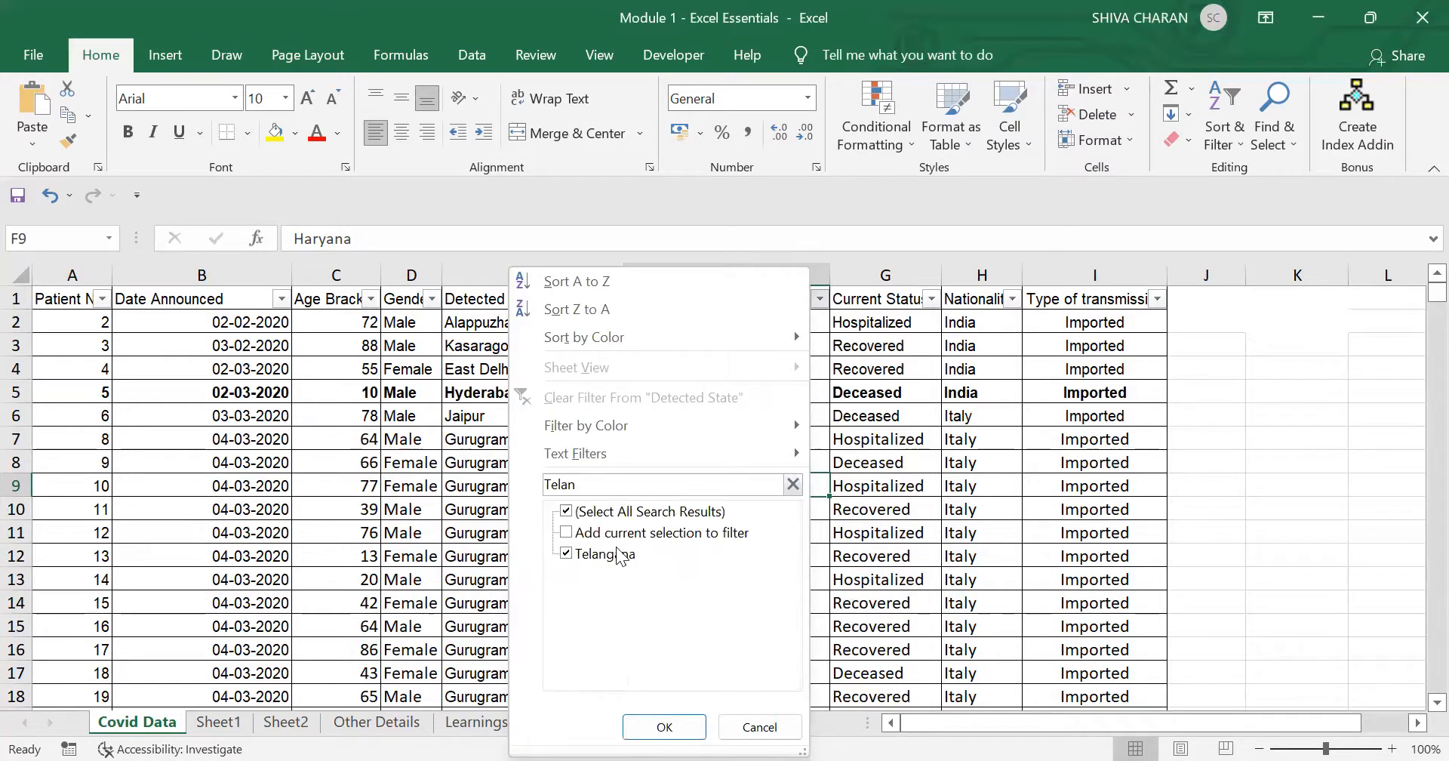
click(664, 726)
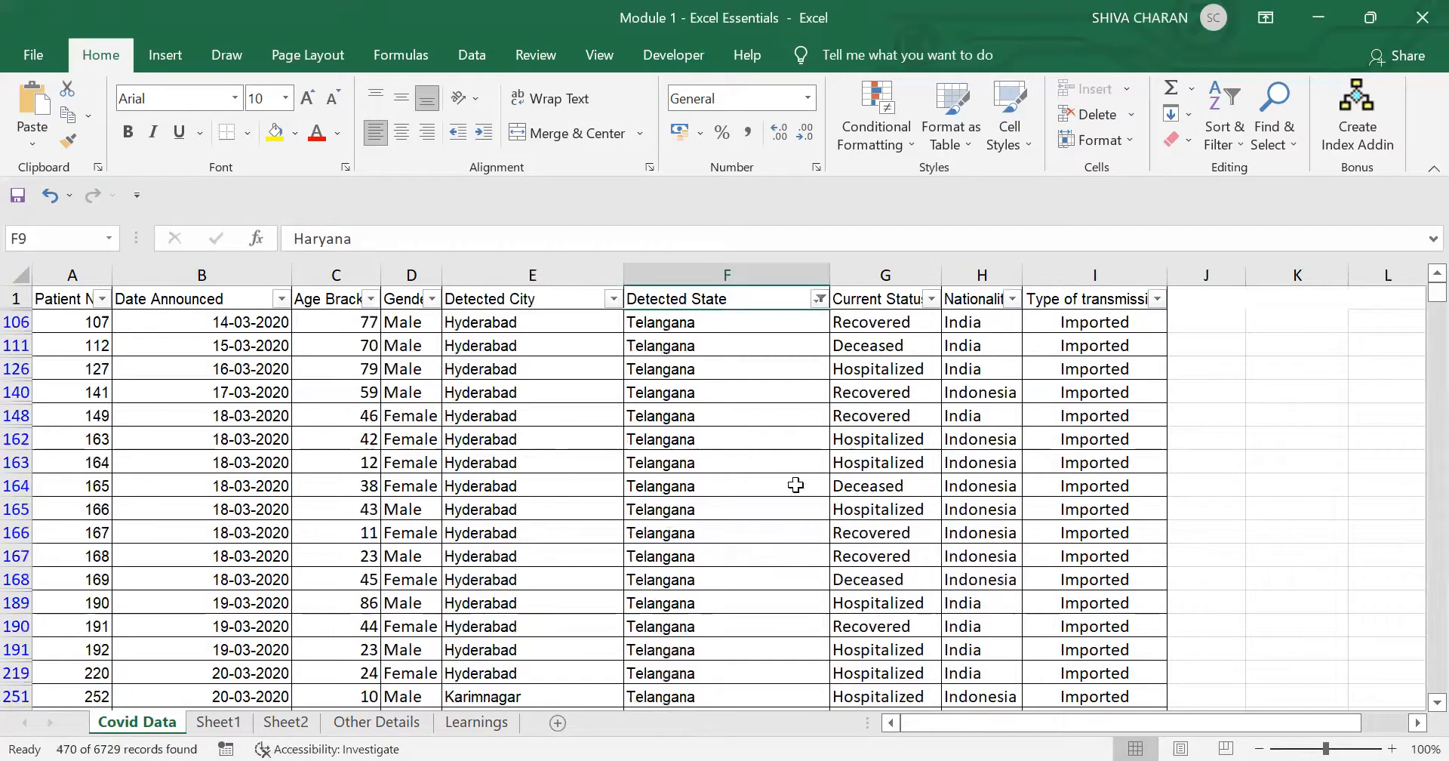
- Look through the filtered Telangana records to check whether the bold row 5 record is included, and return to the first ones
click(784, 458)
drag(774, 327, 787, 510)
click(785, 600)
scroll(783, 568, down, 1)
scroll(783, 568, down, 18)
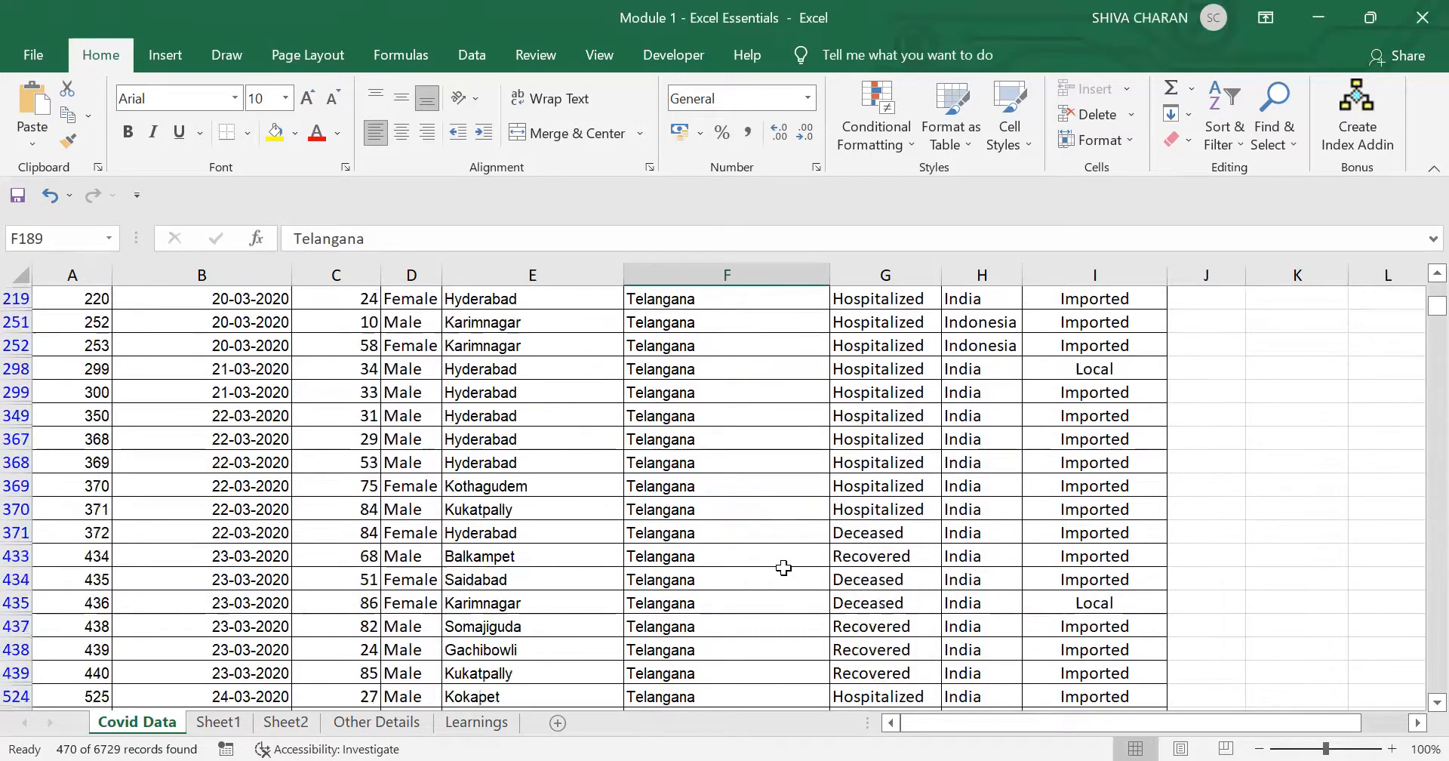
scroll(783, 566, down, 5)
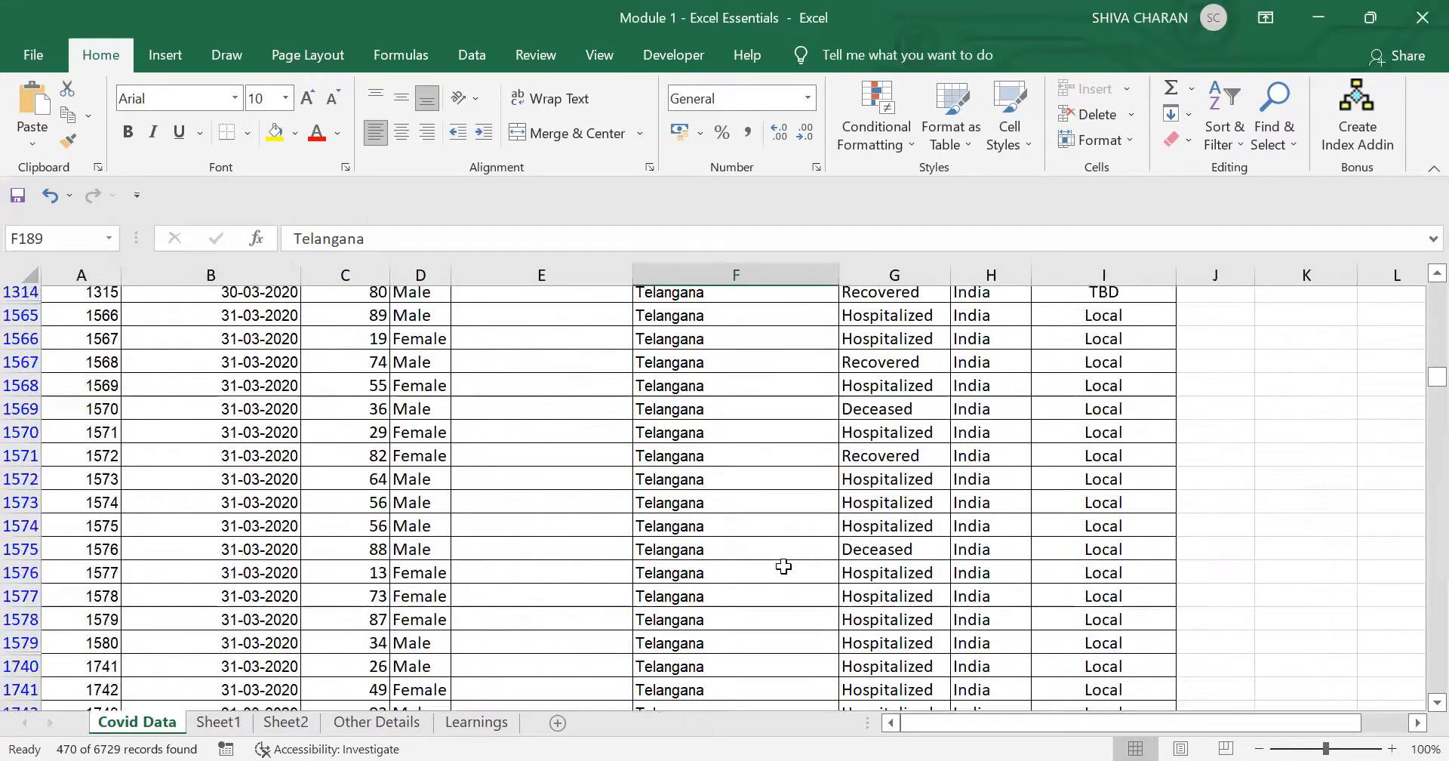
scroll(785, 566, down, 15)
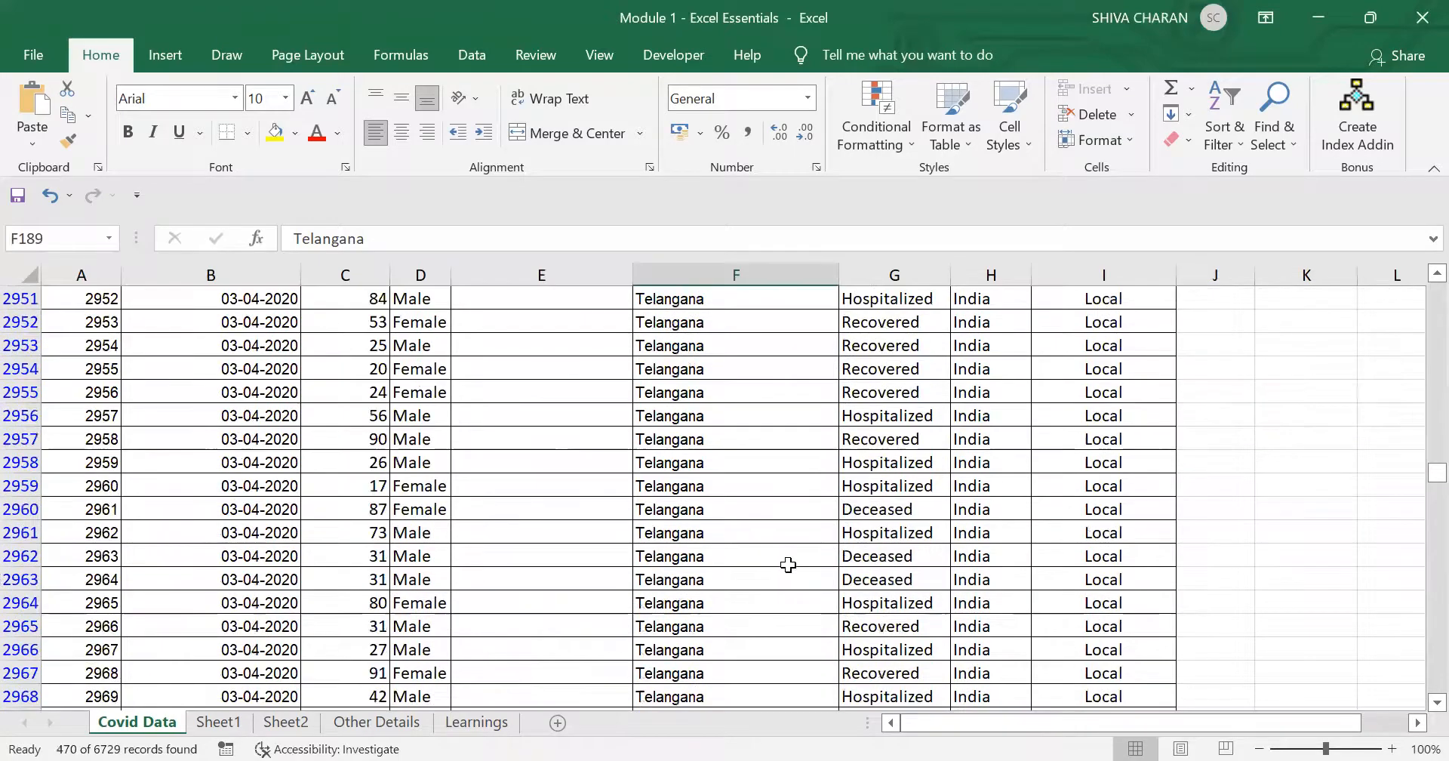
scroll(788, 564, down, 15)
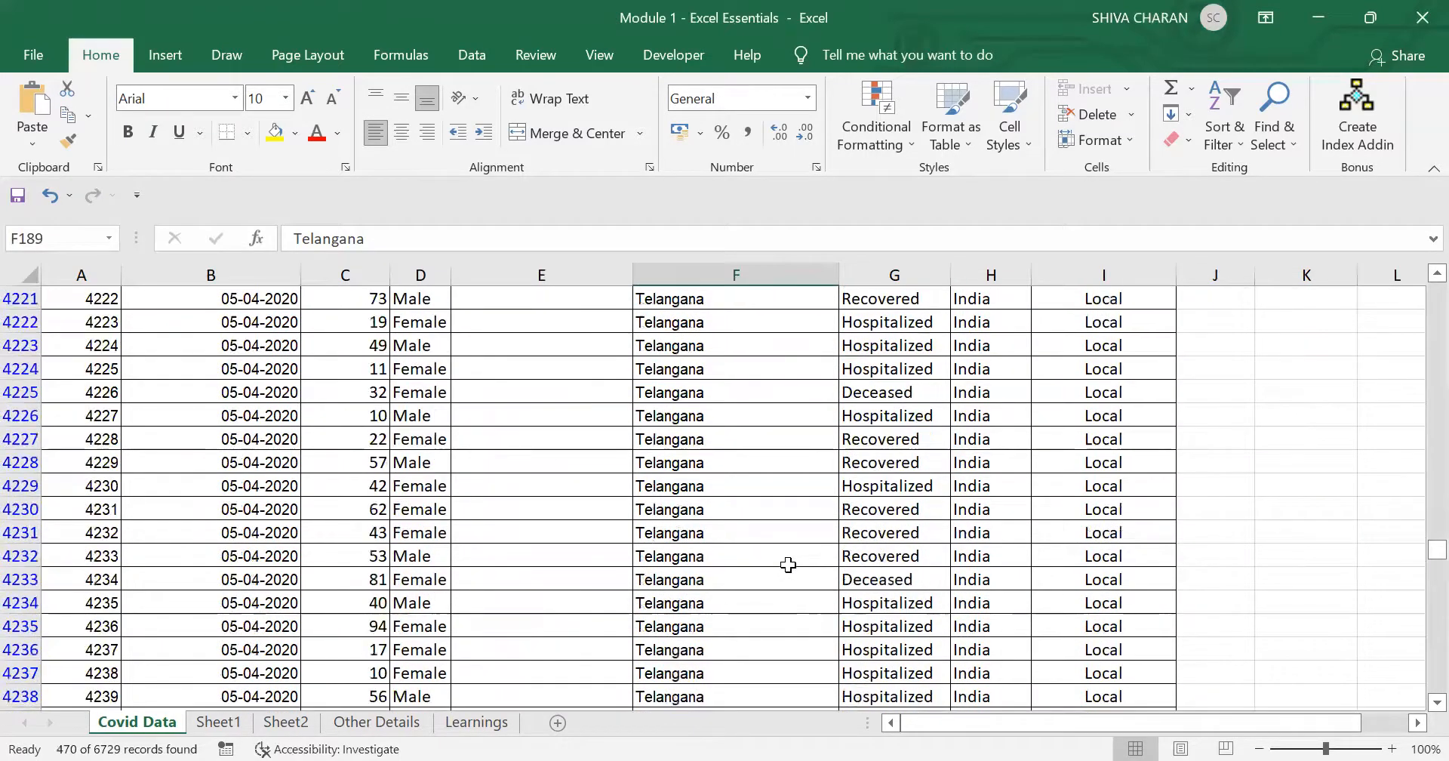
scroll(788, 562, down, 15)
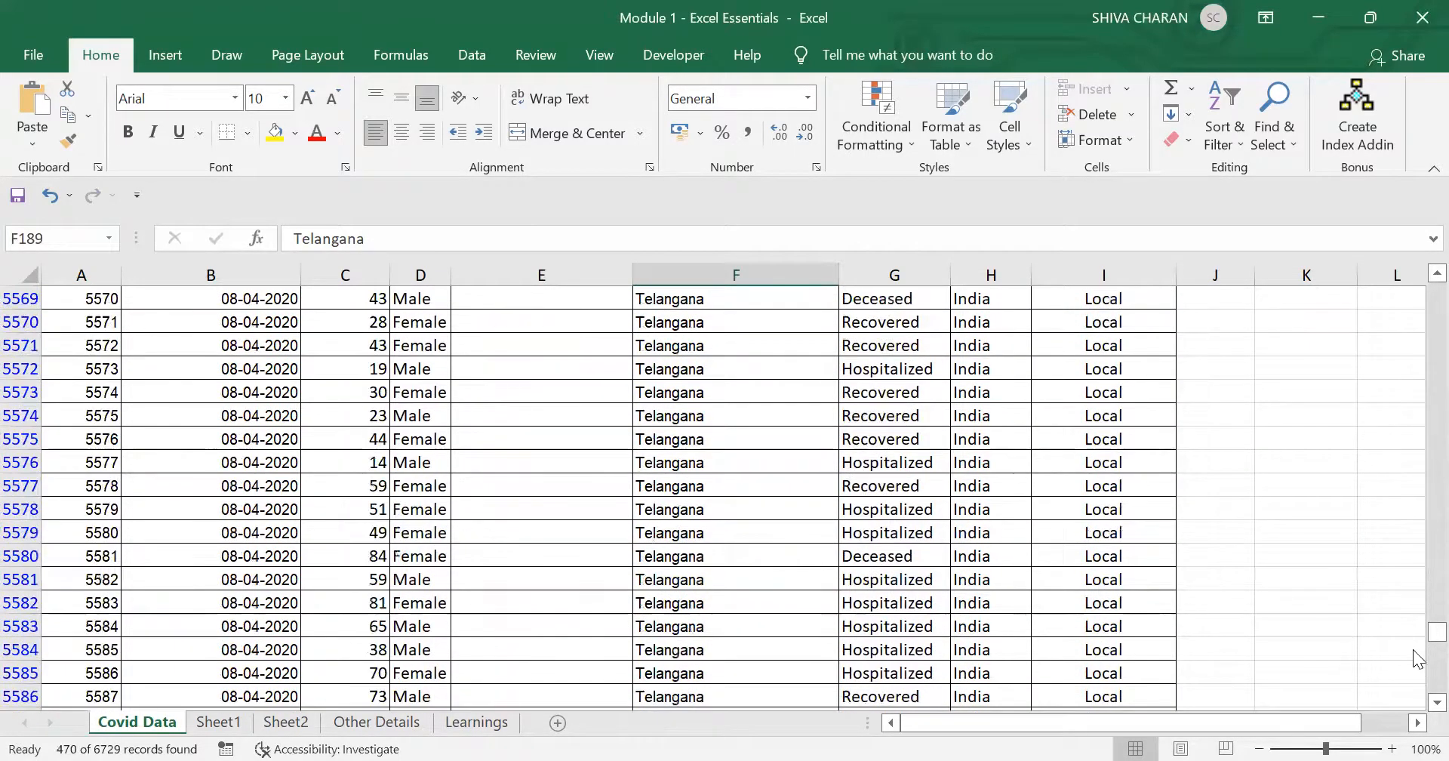
drag(1415, 638, 1417, 270)
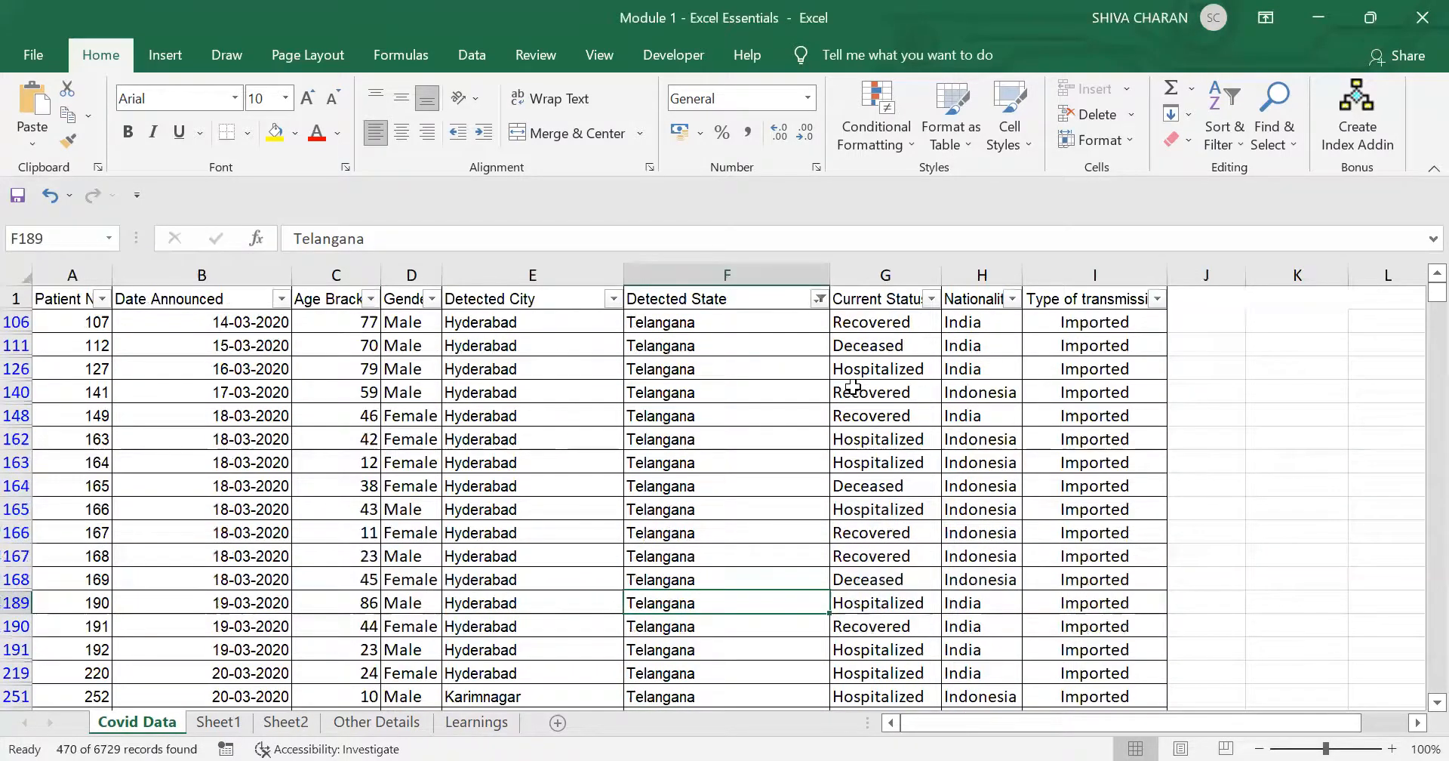
click(762, 389)
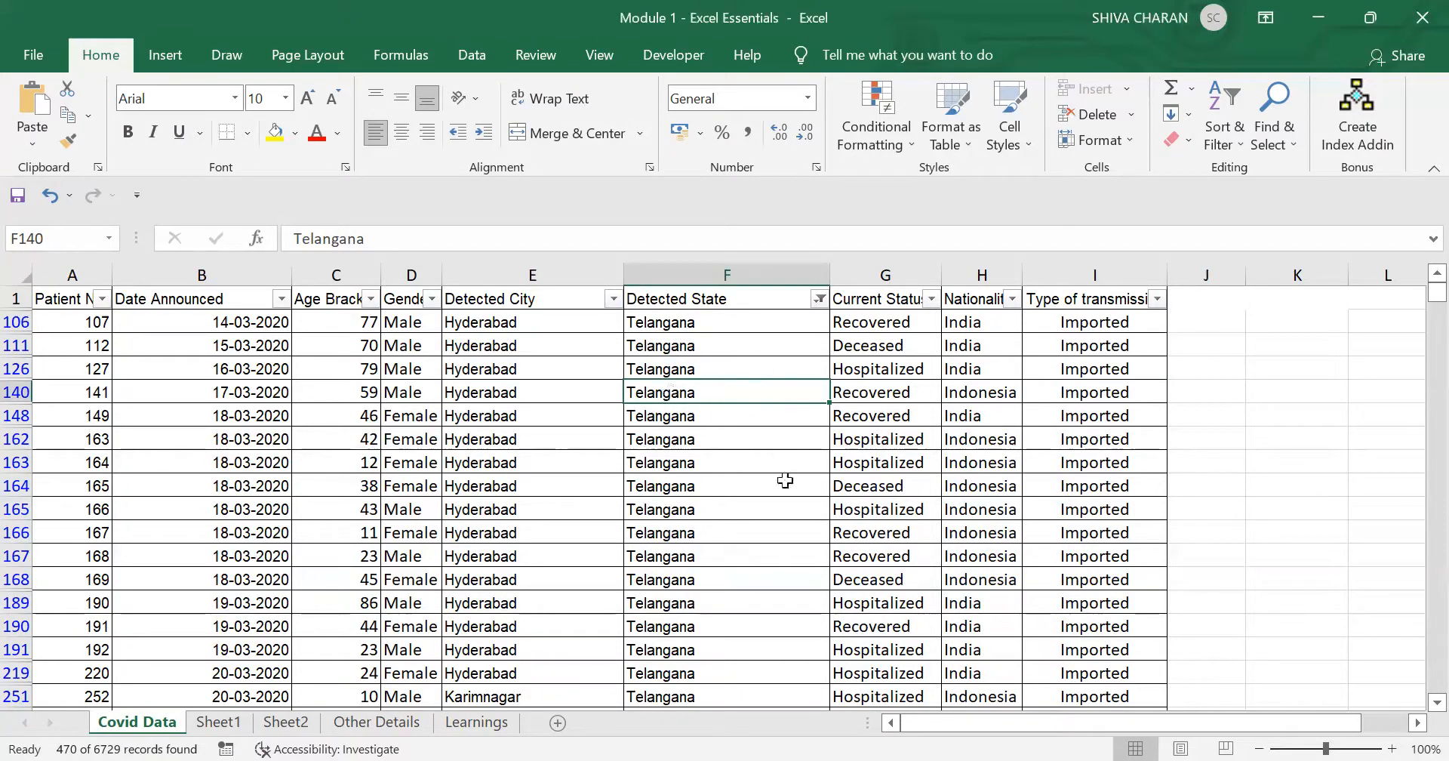
click(747, 323)
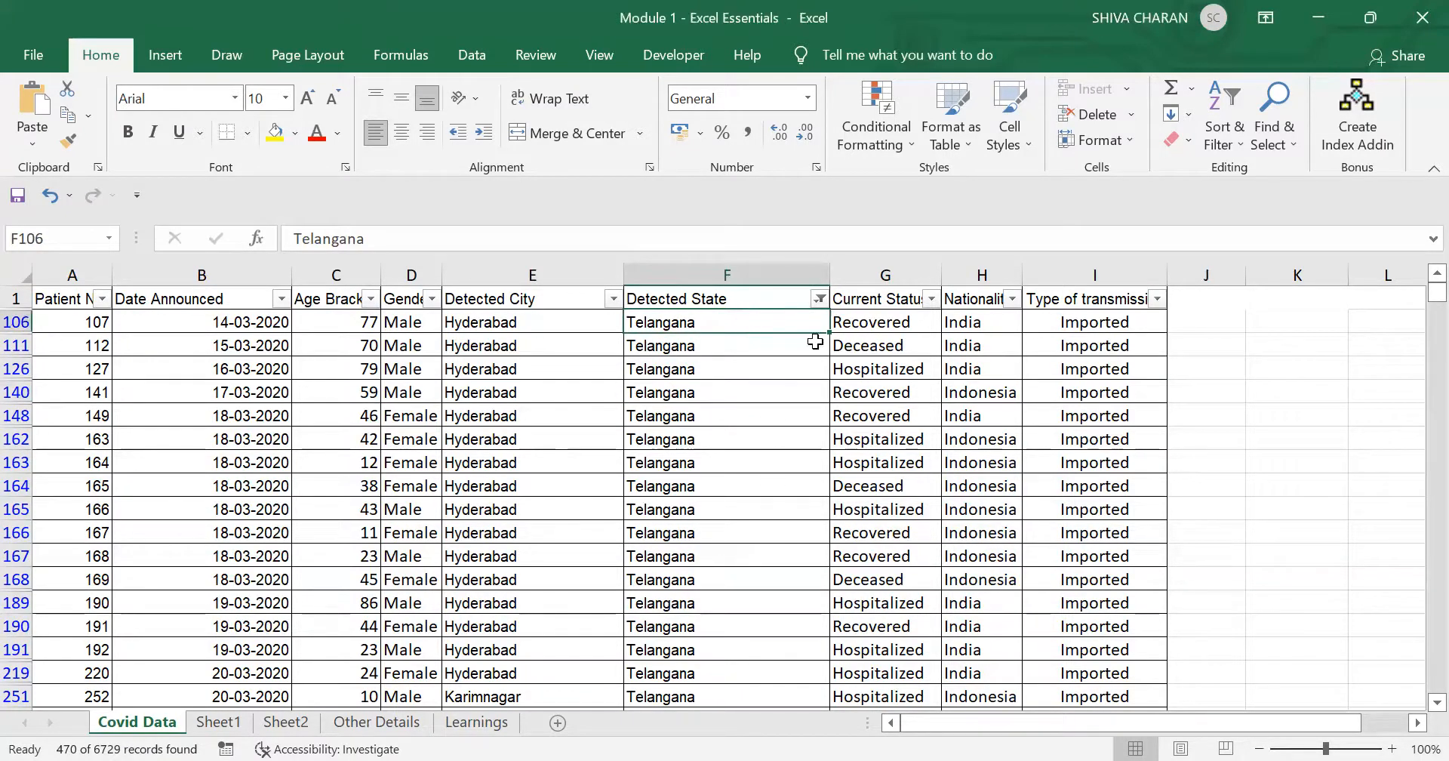
- Clear the Detected State filter and inspect the bold record in row 5
click(820, 299)
click(705, 391)
click(704, 394)
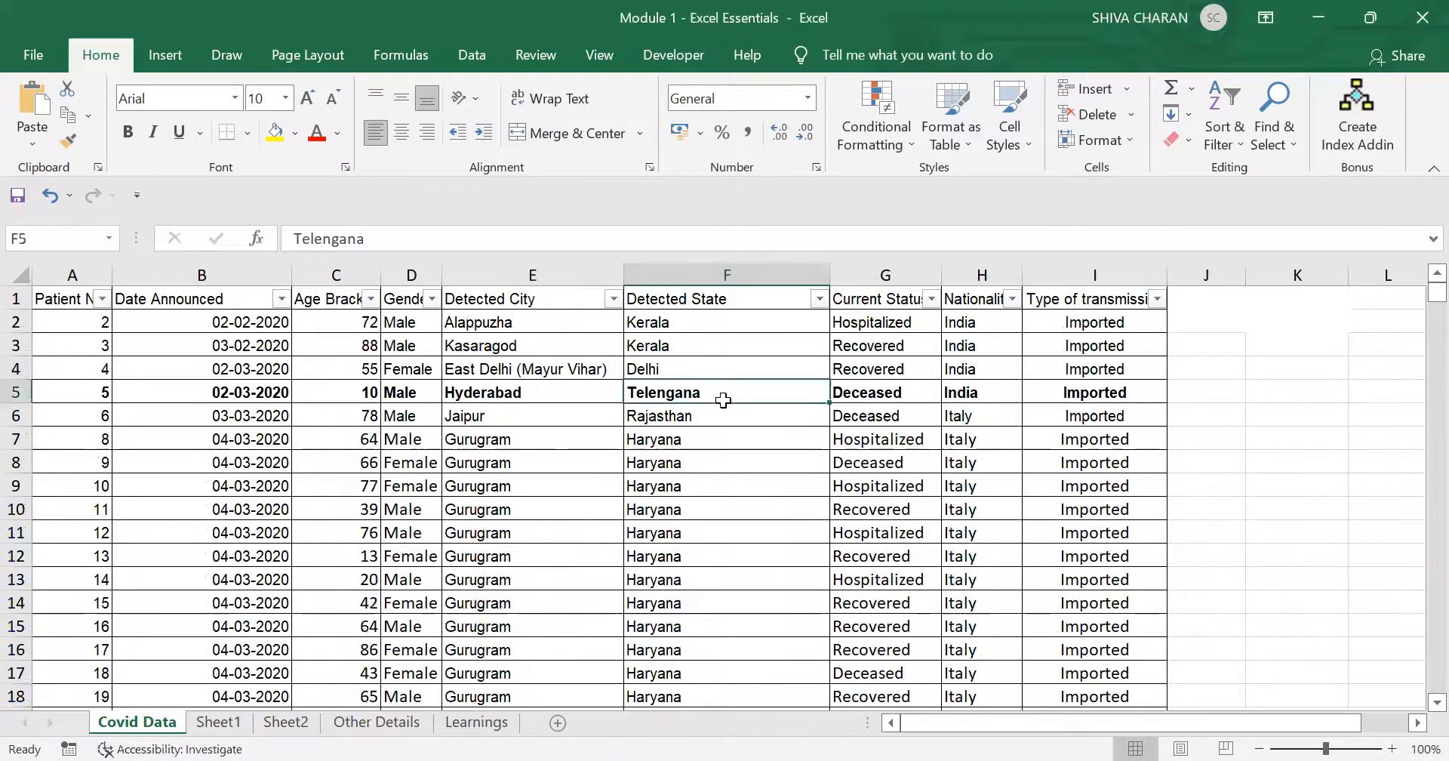
drag(71, 392, 1094, 392)
click(732, 391)
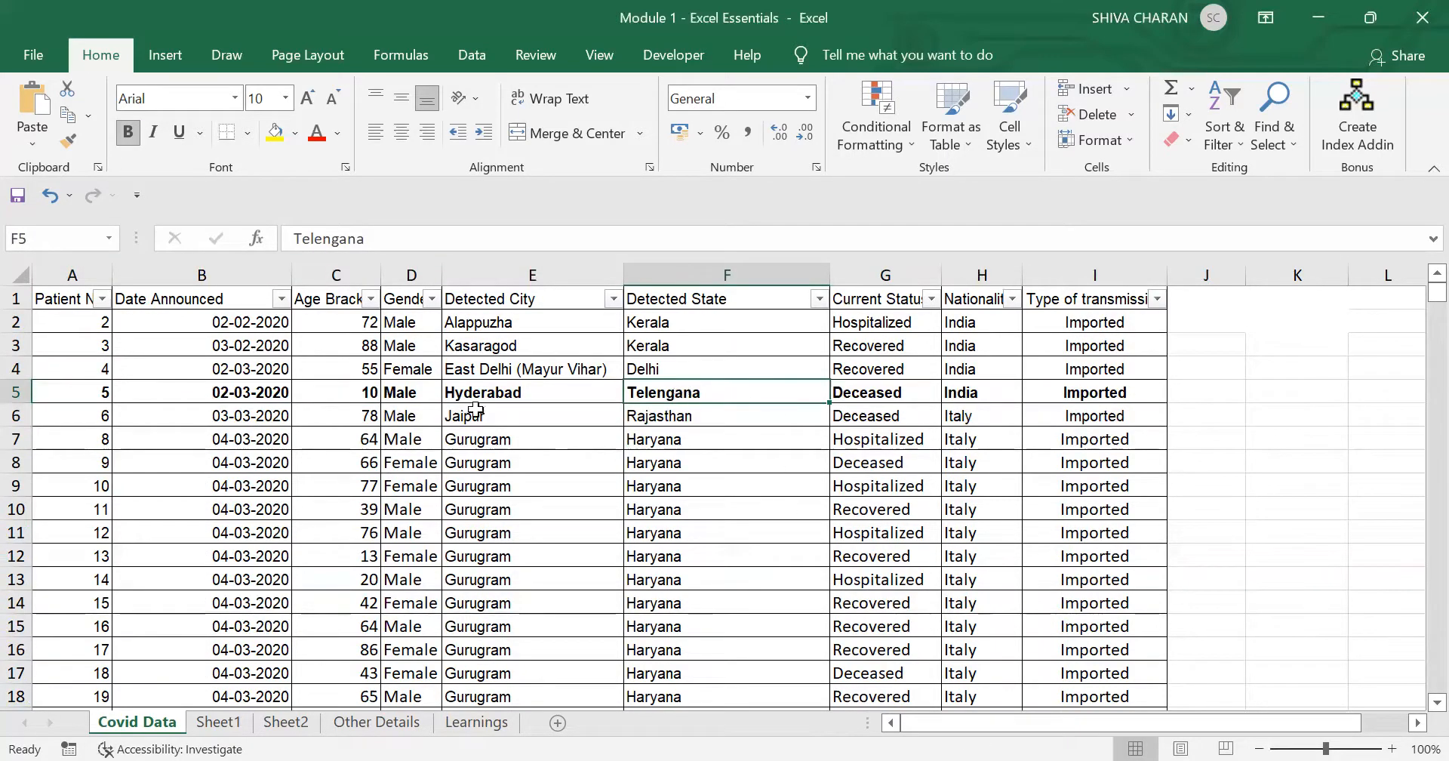
click(761, 465)
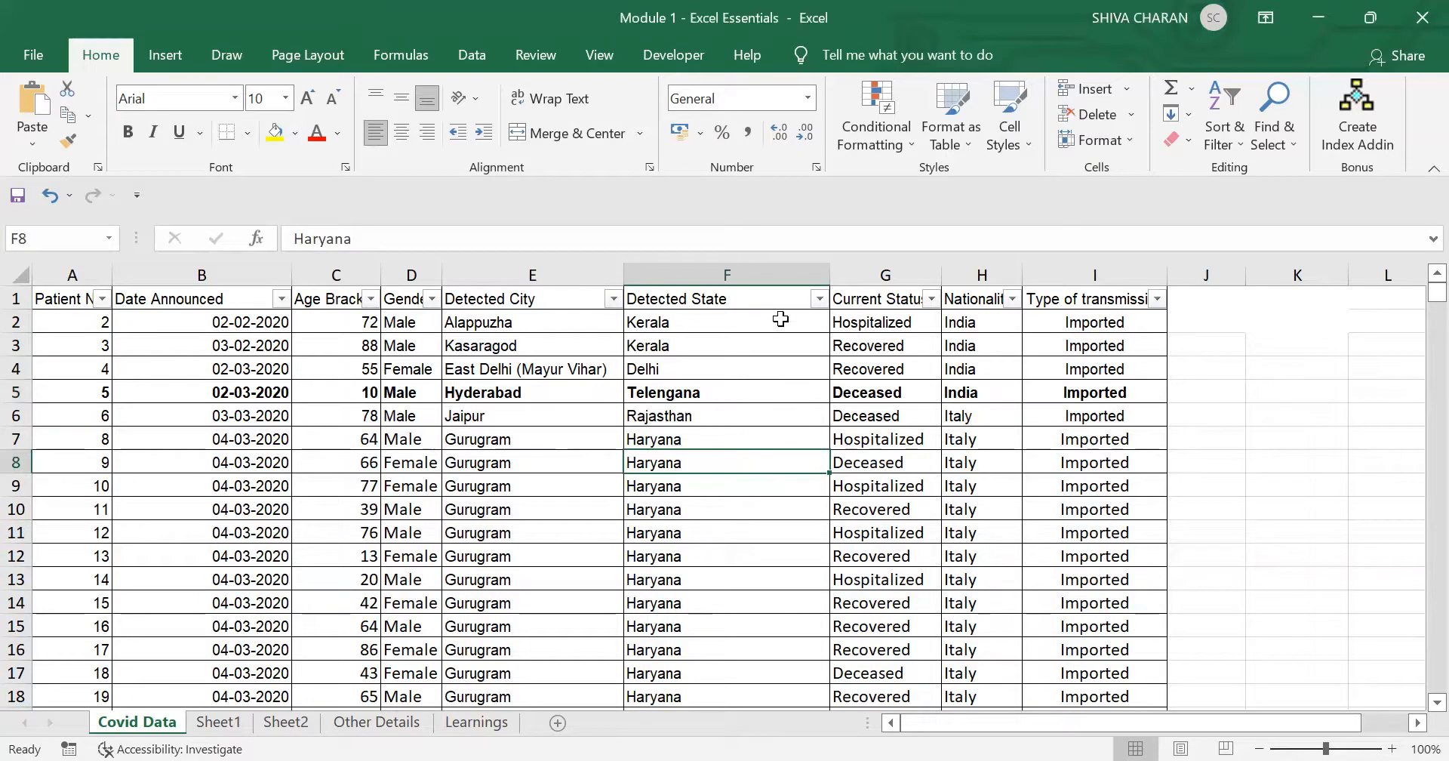
- Examine the Custom AutoFilter conditions and wildcard options for Detected State, and close the dialog without filtering
click(818, 299)
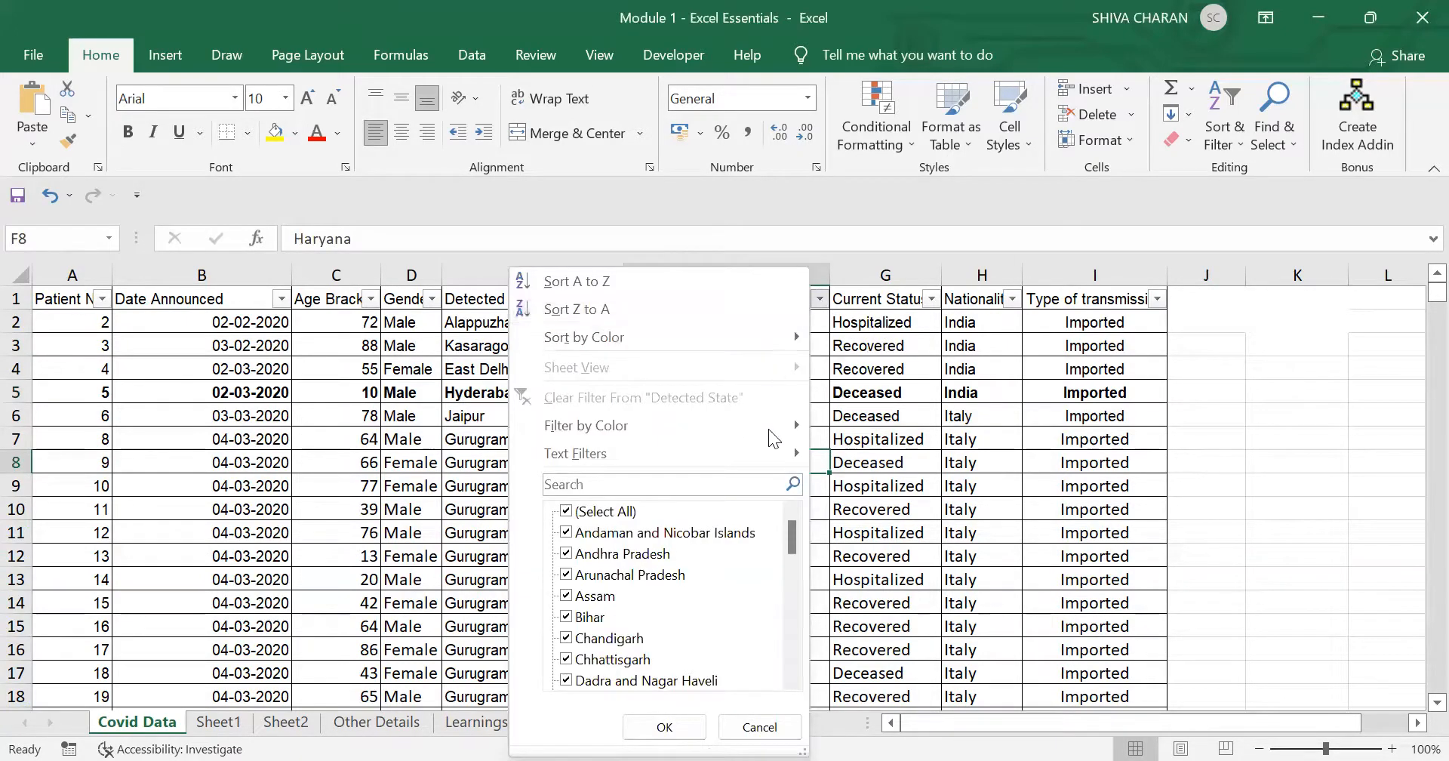
mouse_move(770, 444)
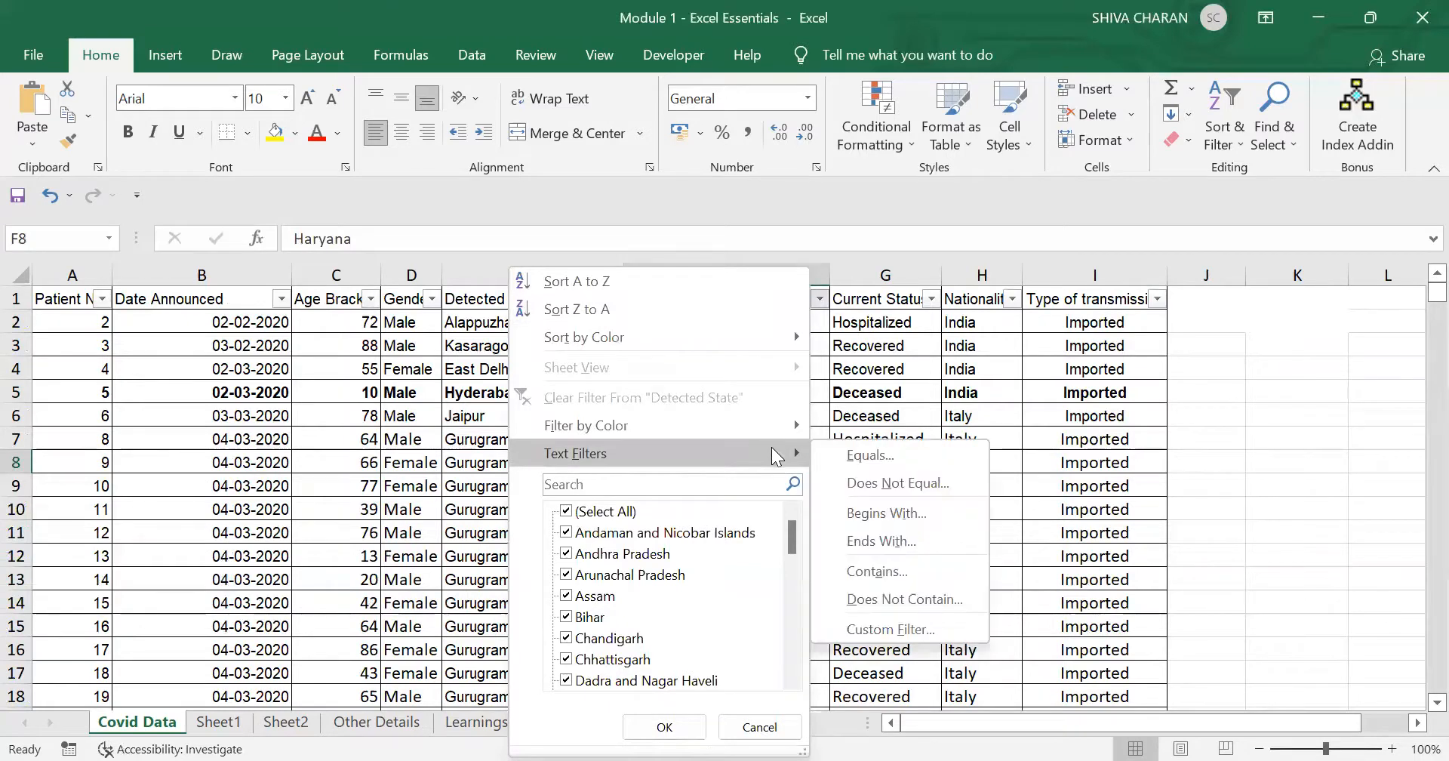
click(910, 634)
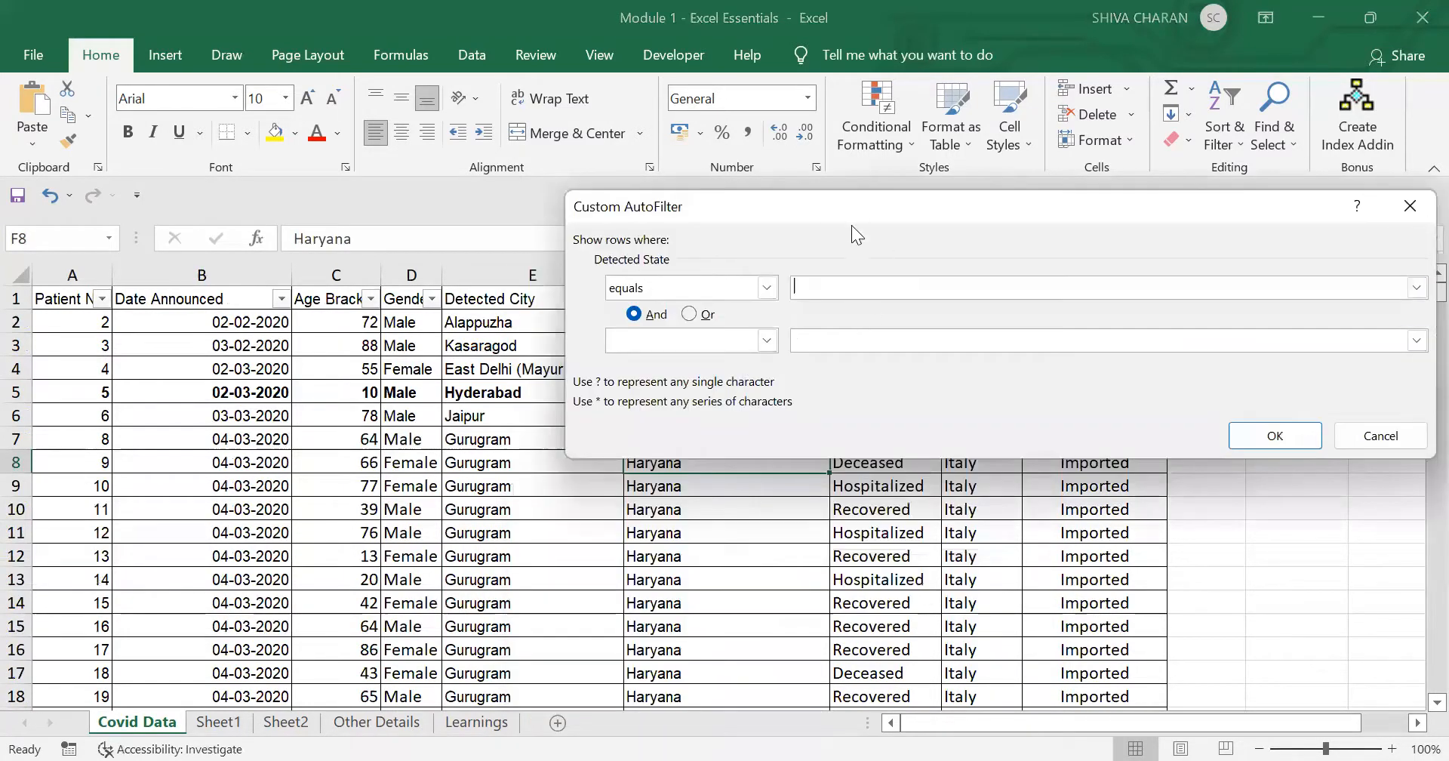
drag(851, 219, 801, 440)
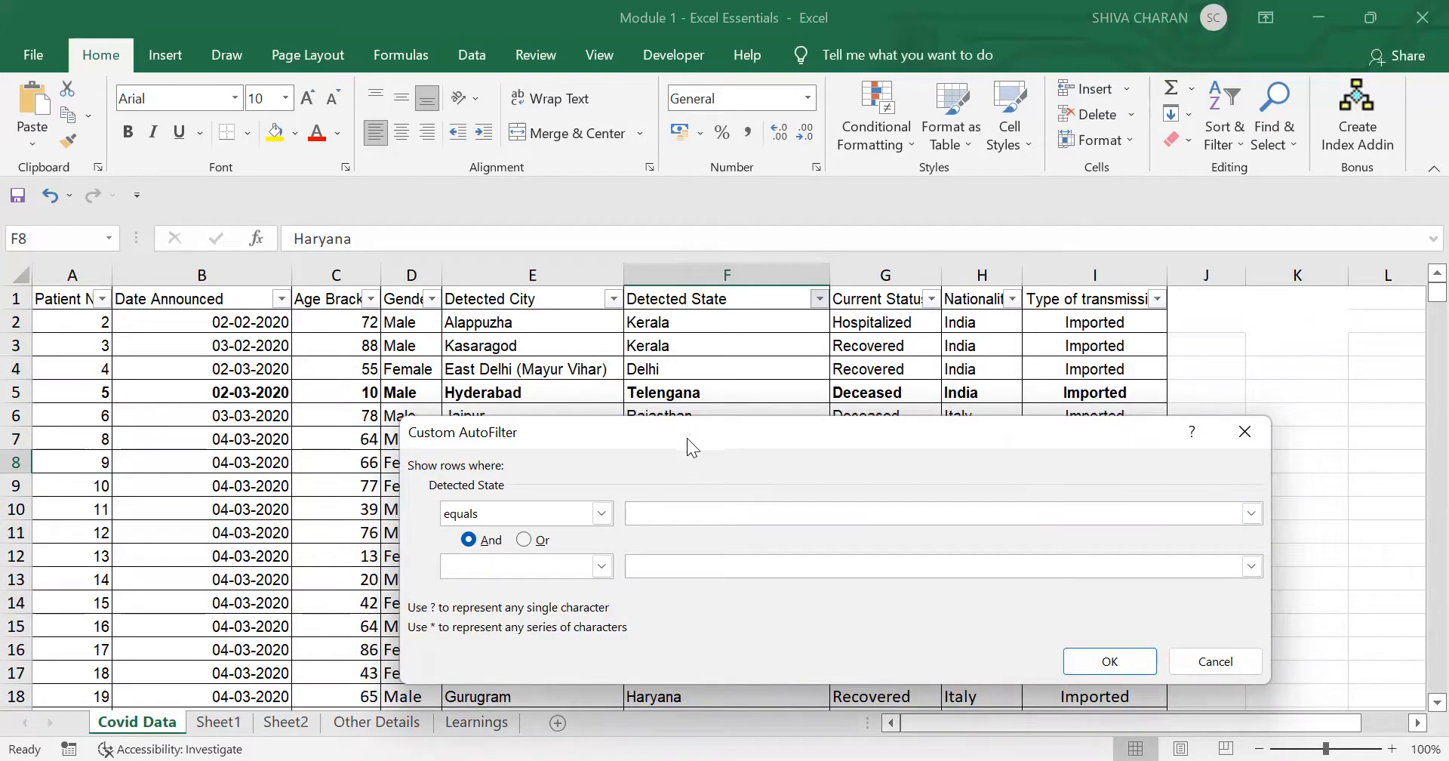
drag(687, 437, 597, 441)
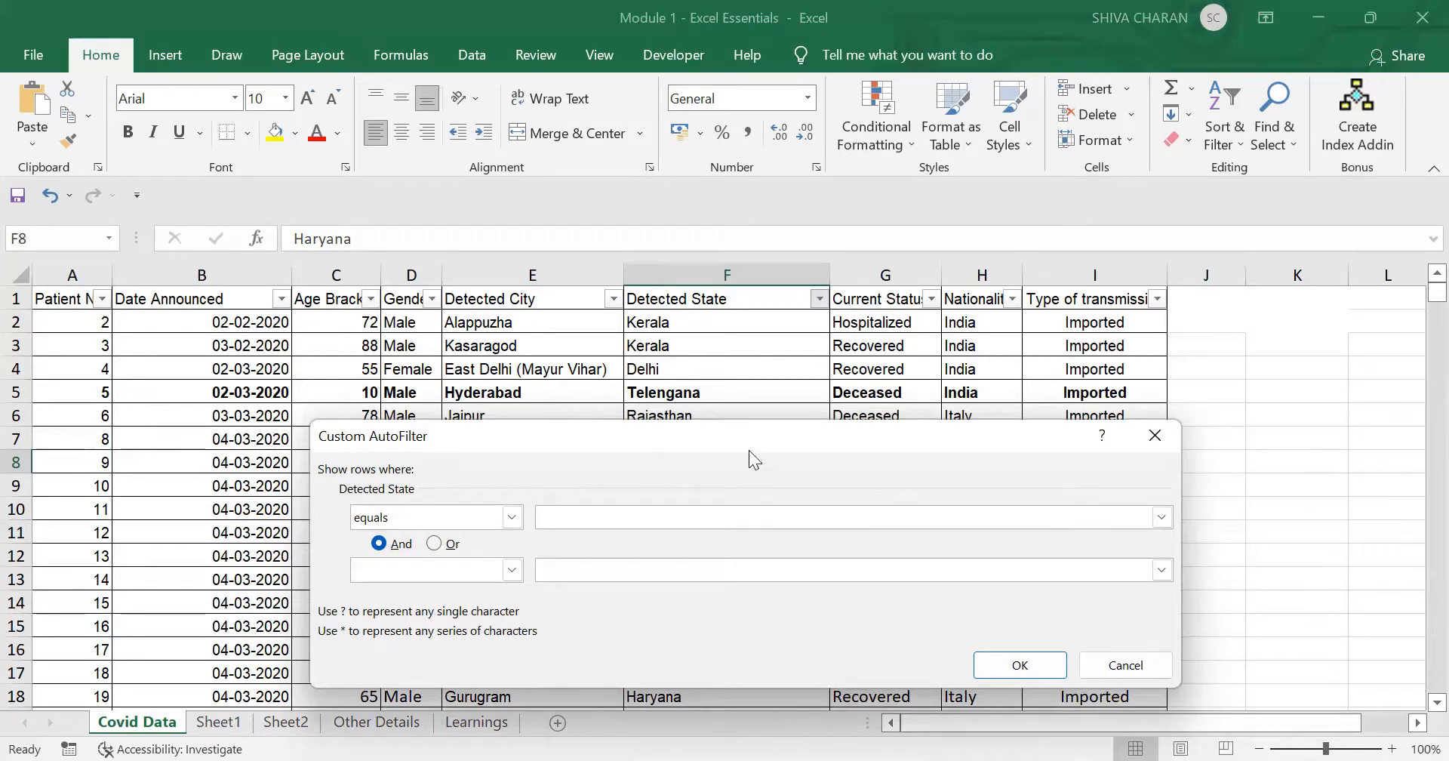
click(1136, 666)
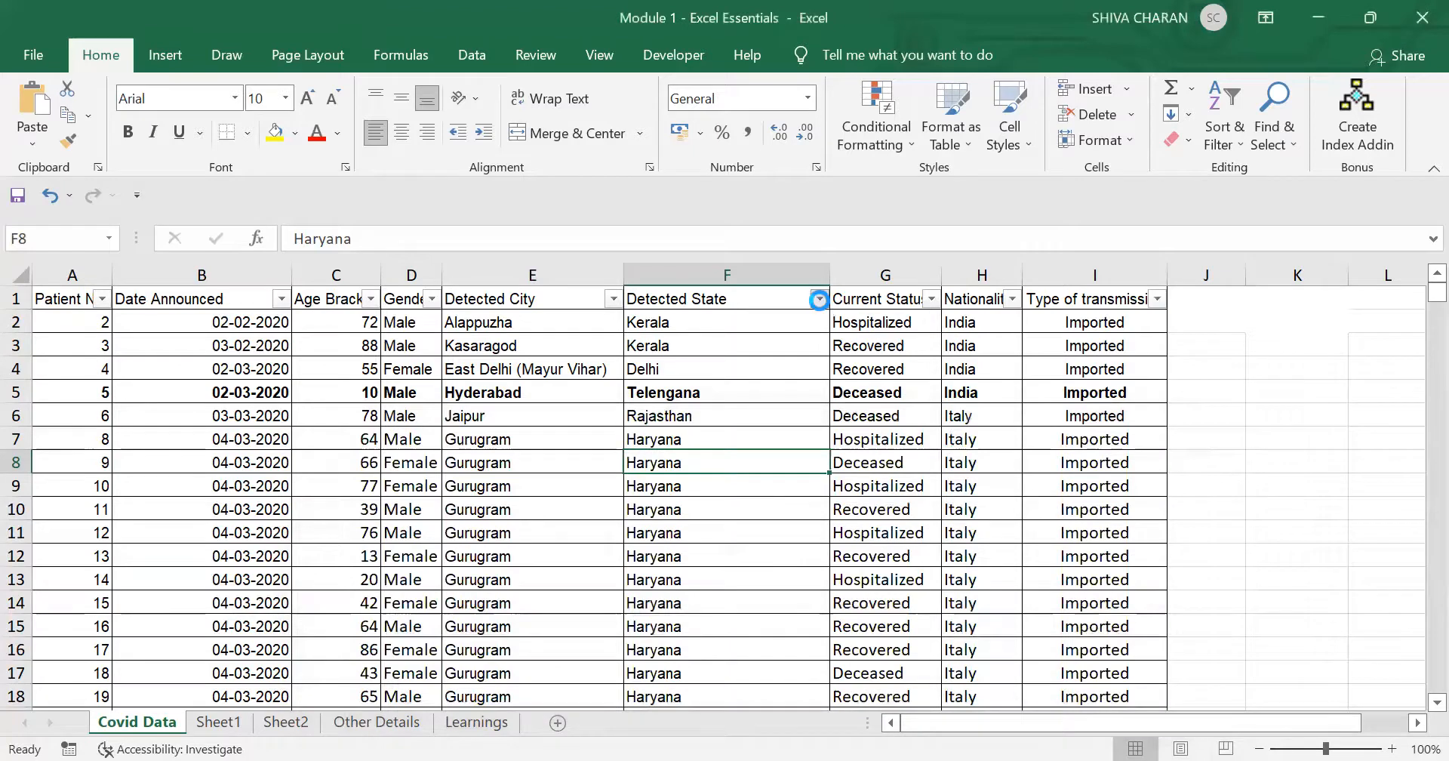
- Filter the Detected State column to Telangana, shortening the filter value search to "Tela"
click(820, 298)
click(571, 512)
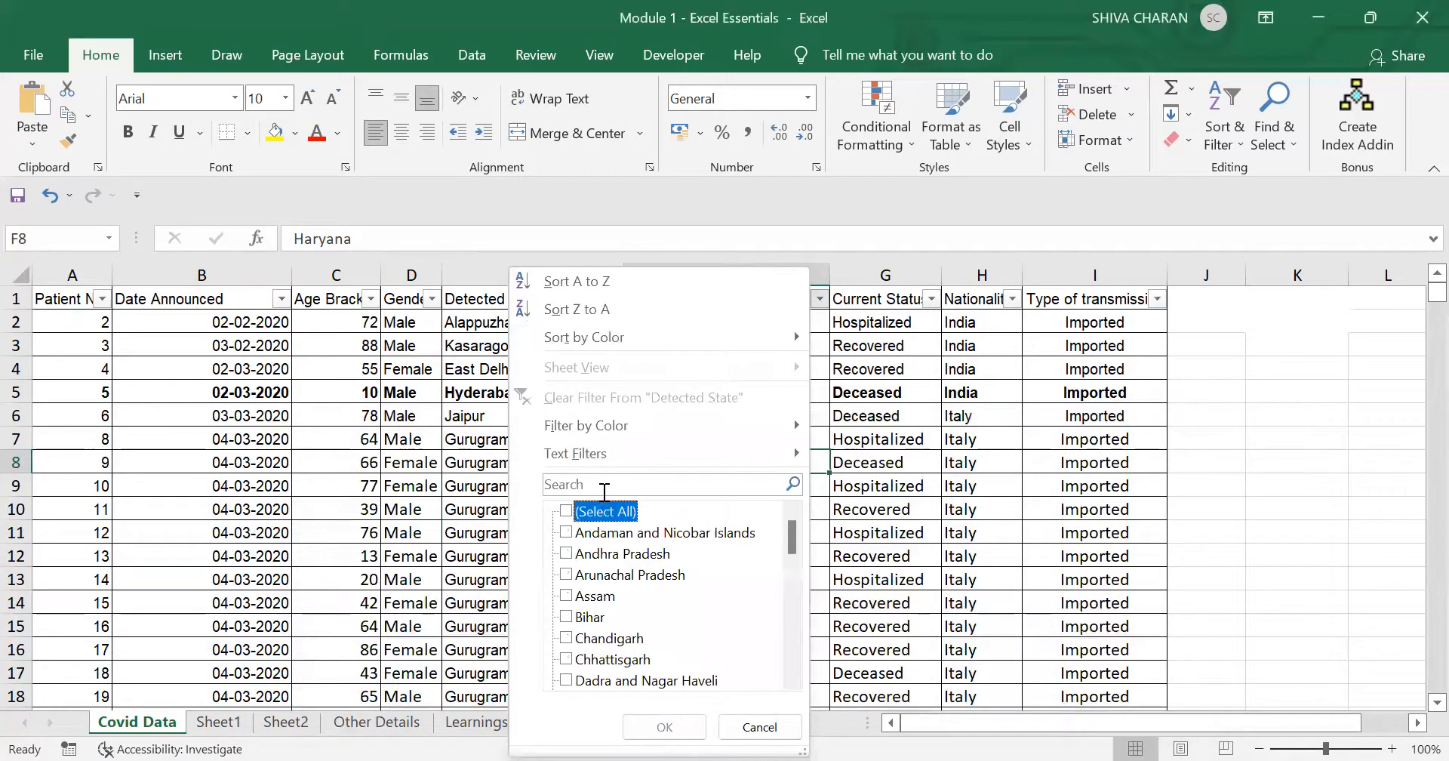
click(604, 481)
text(Te)
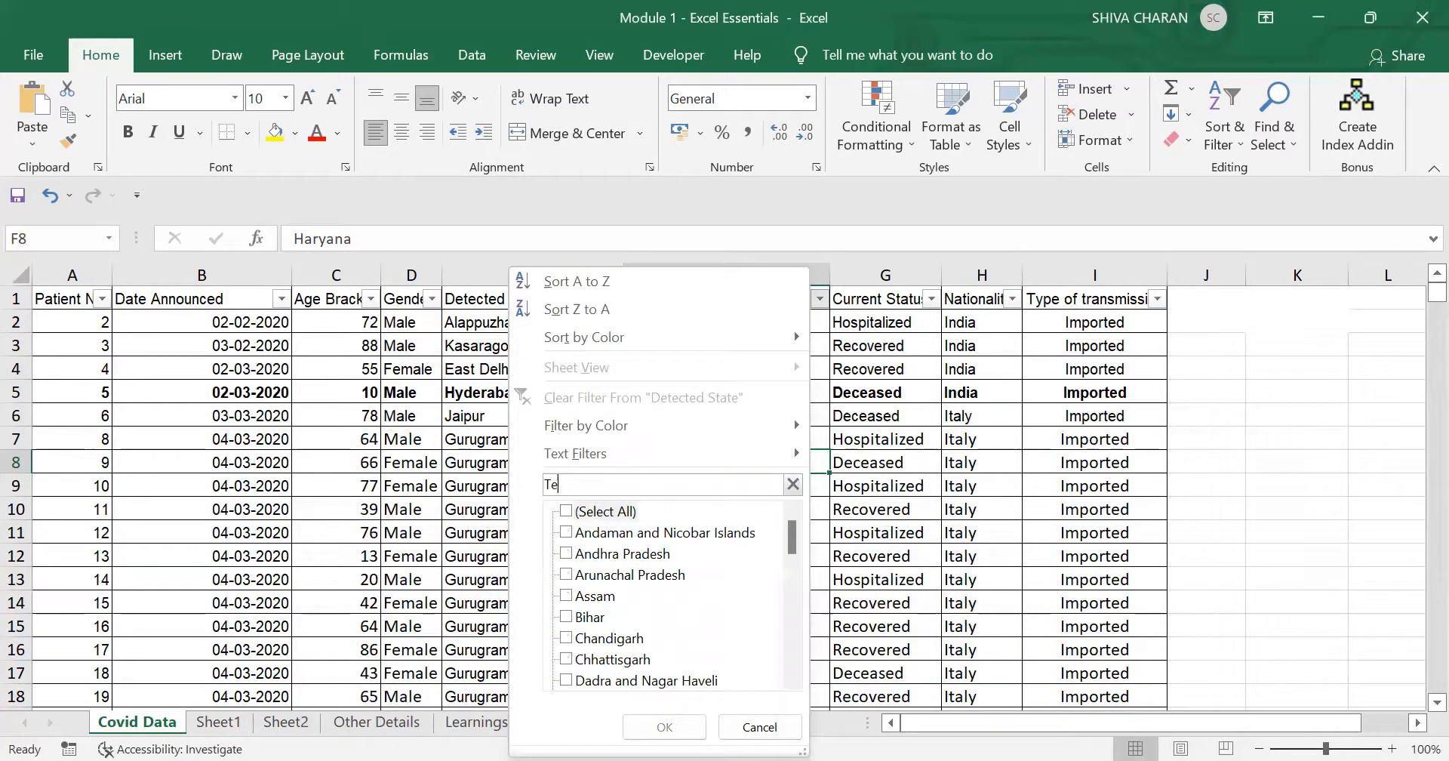
text(l,aanaga)
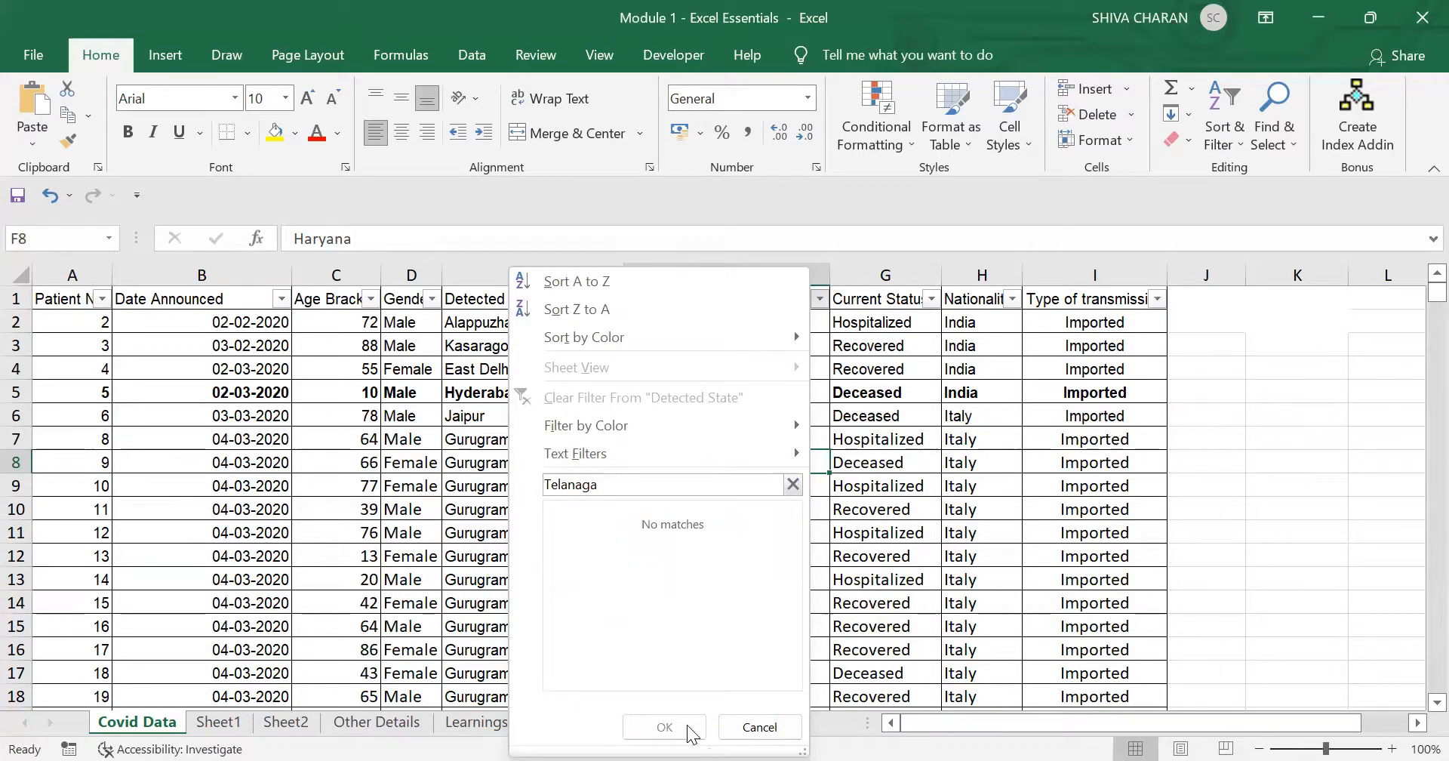
key(BackSpace)
key(BackSpace)
key(BackSpace)
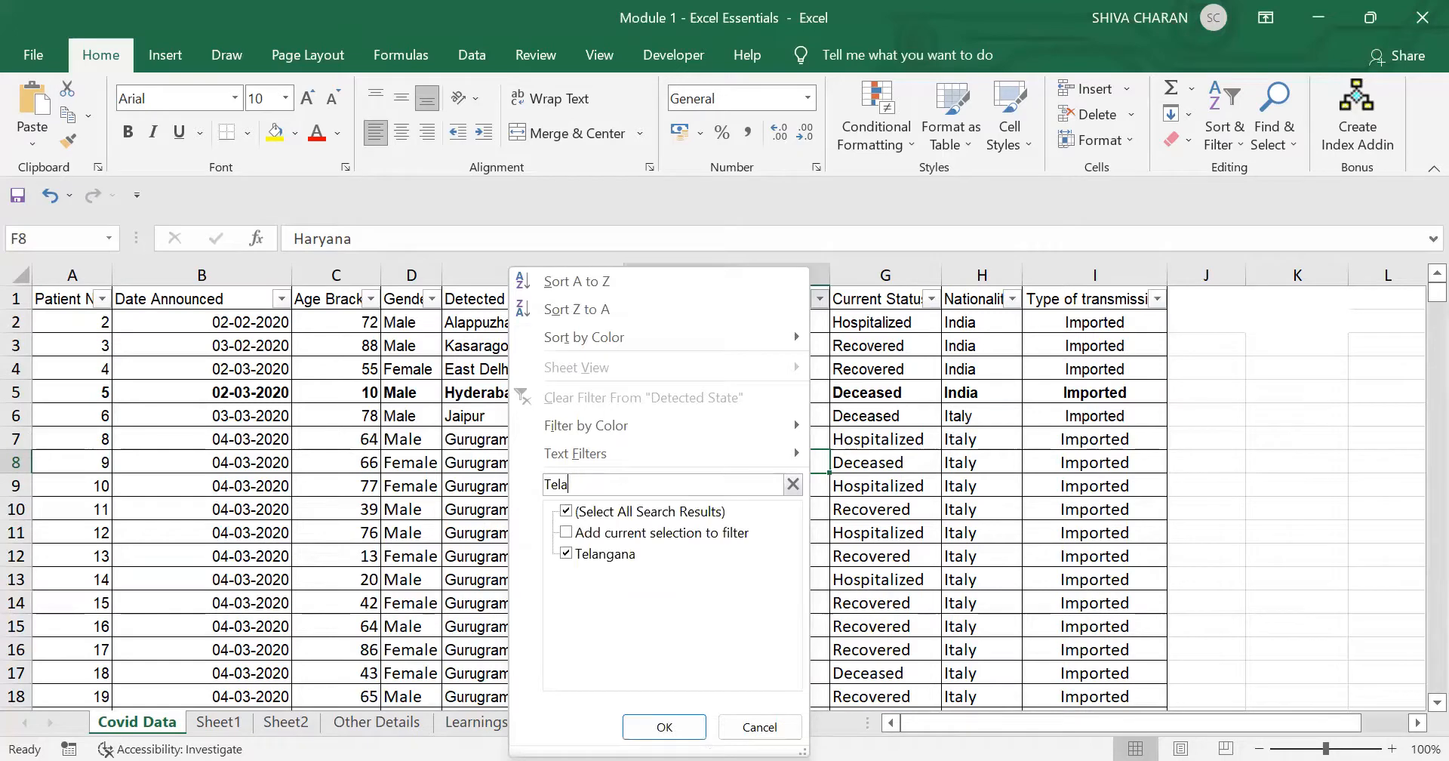
click(665, 726)
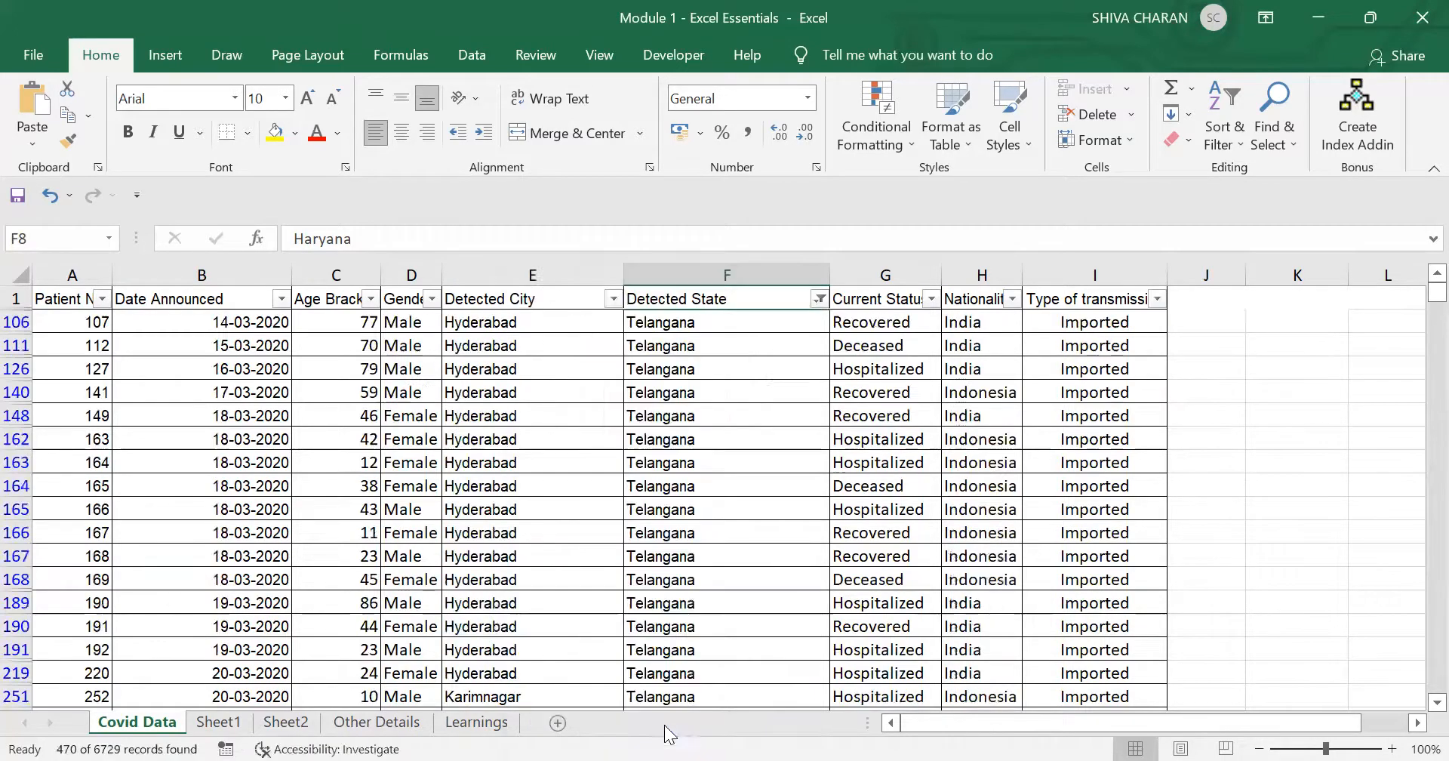
- Apply a custom text filter to Detected State with the condition equals "Tel?ngana", using the single-character wildcard
click(821, 298)
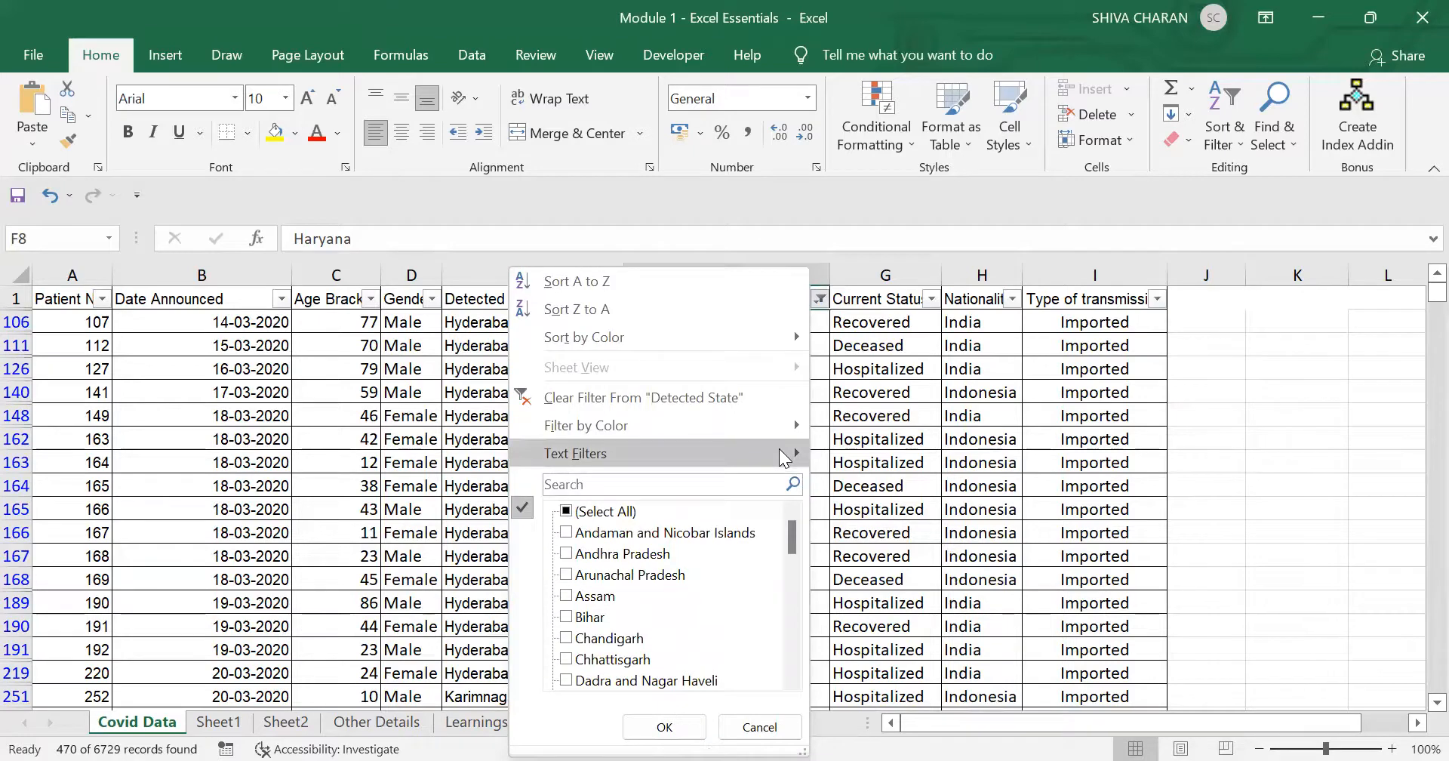
mouse_move(785, 457)
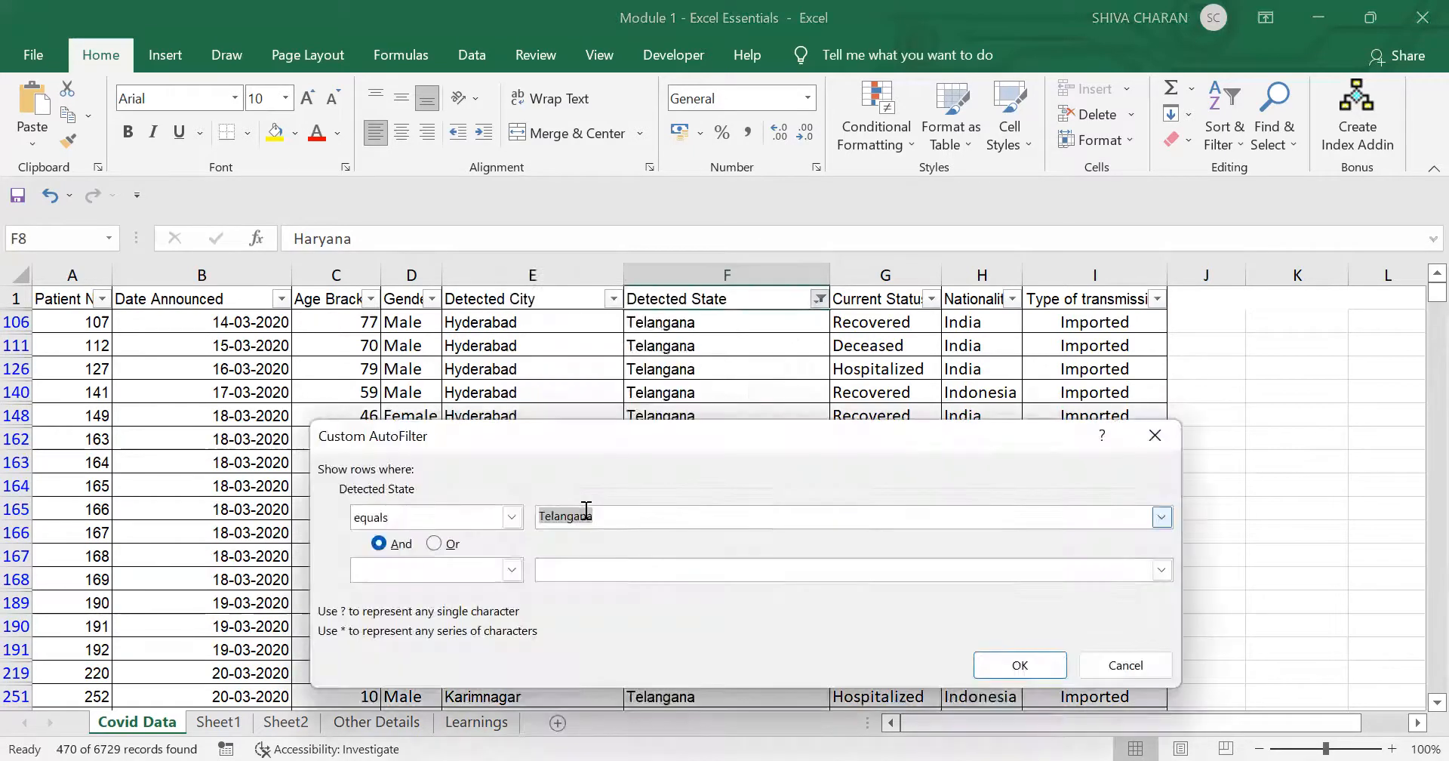
click(557, 519)
text(?)
drag(559, 523, 553, 522)
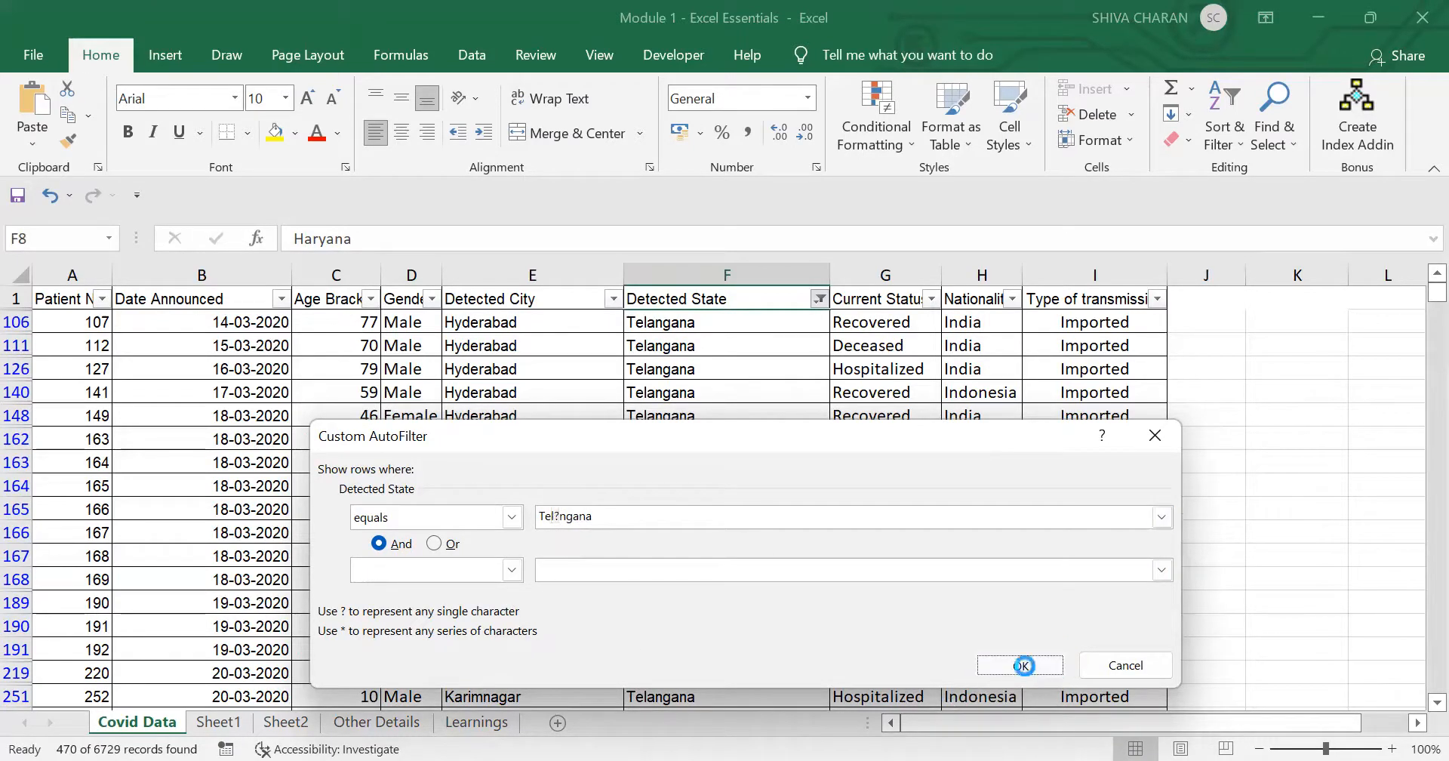
click(1020, 665)
click(766, 477)
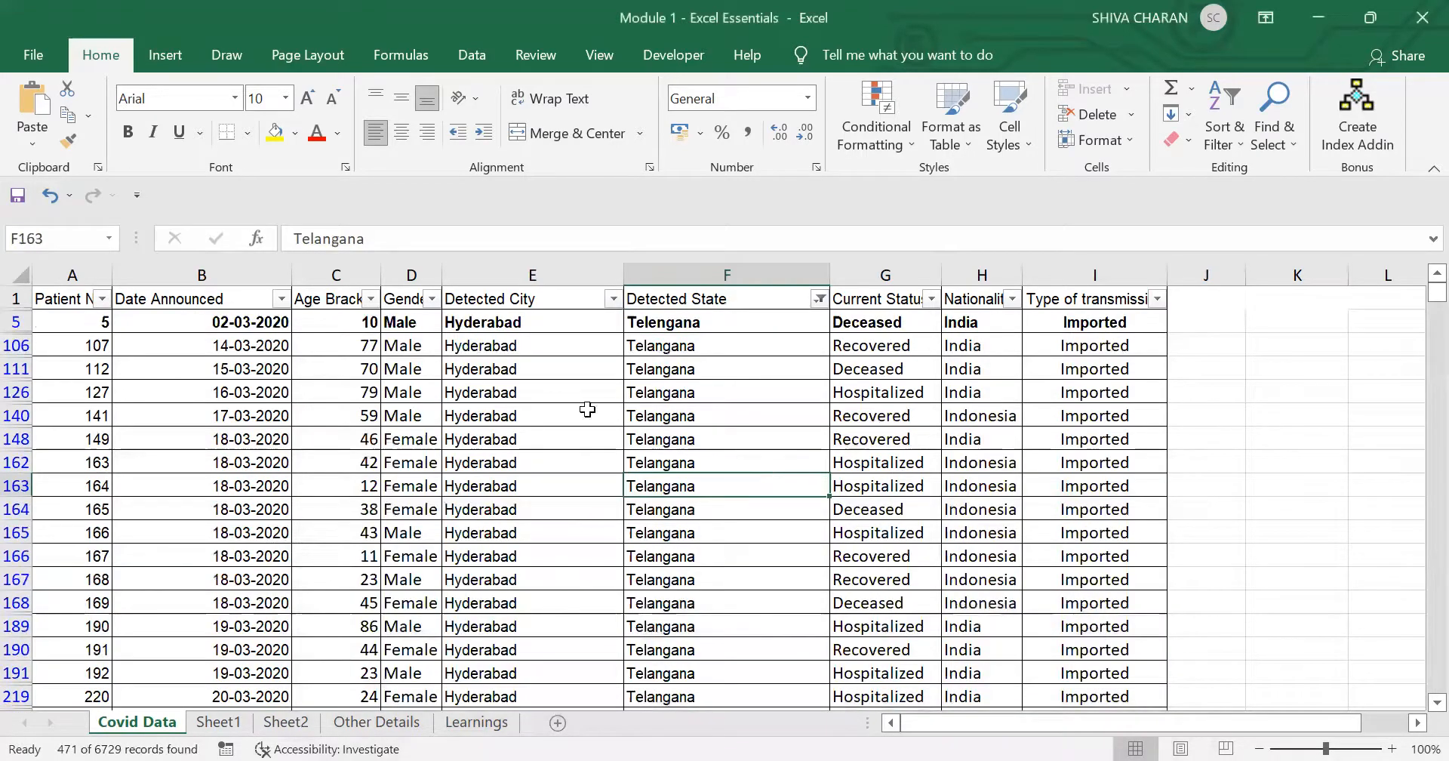
- Compare the bold row 5 record's Detected State spelling with the other filtered records
drag(80, 315, 1115, 320)
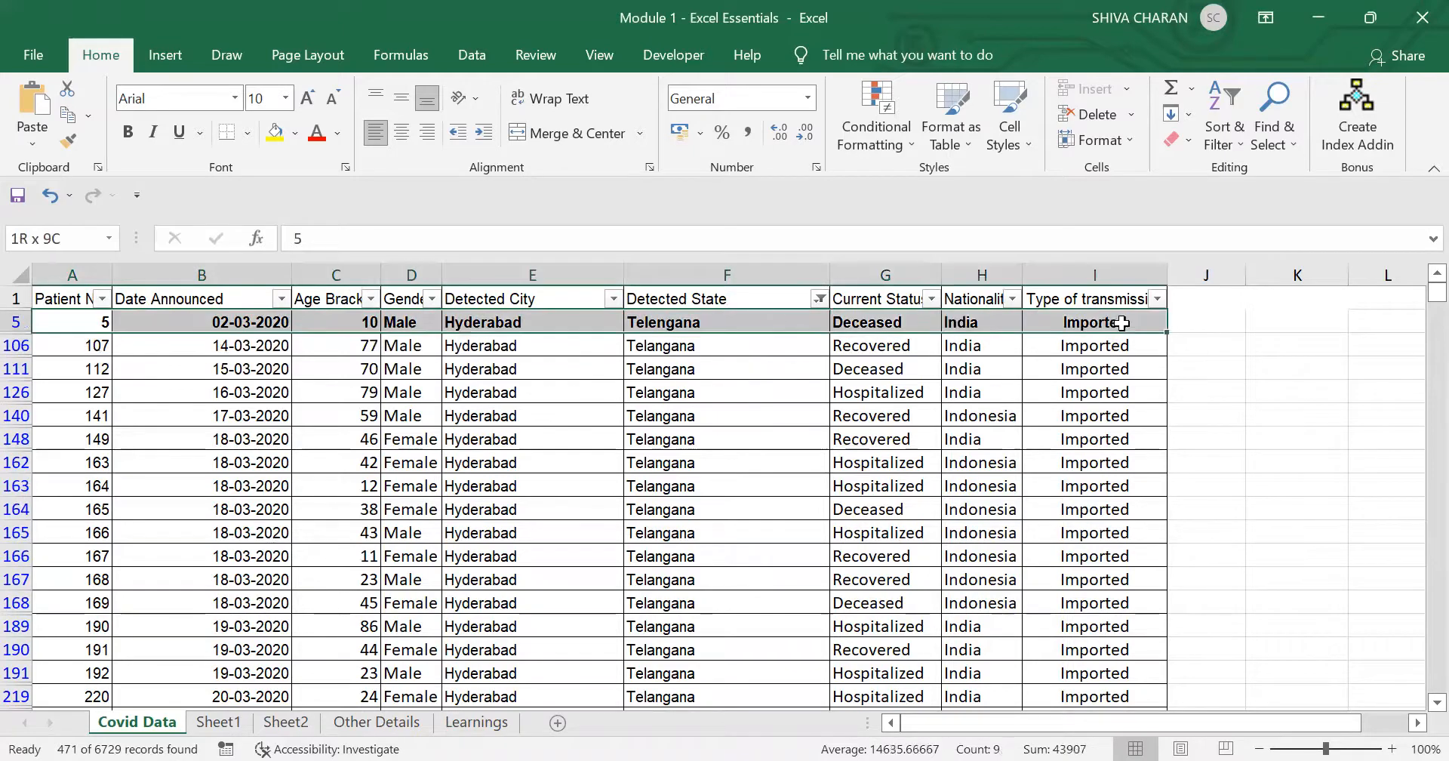
click(748, 321)
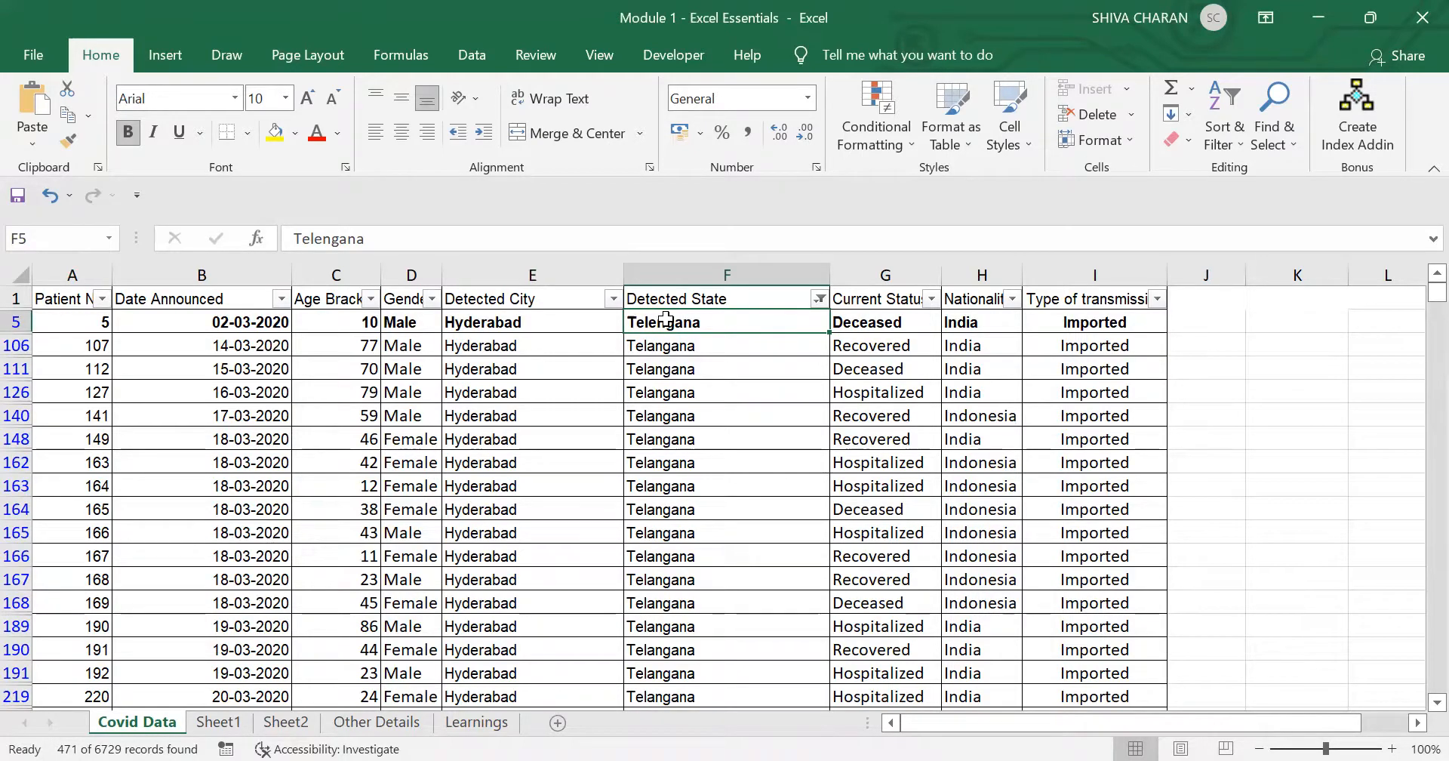
click(736, 363)
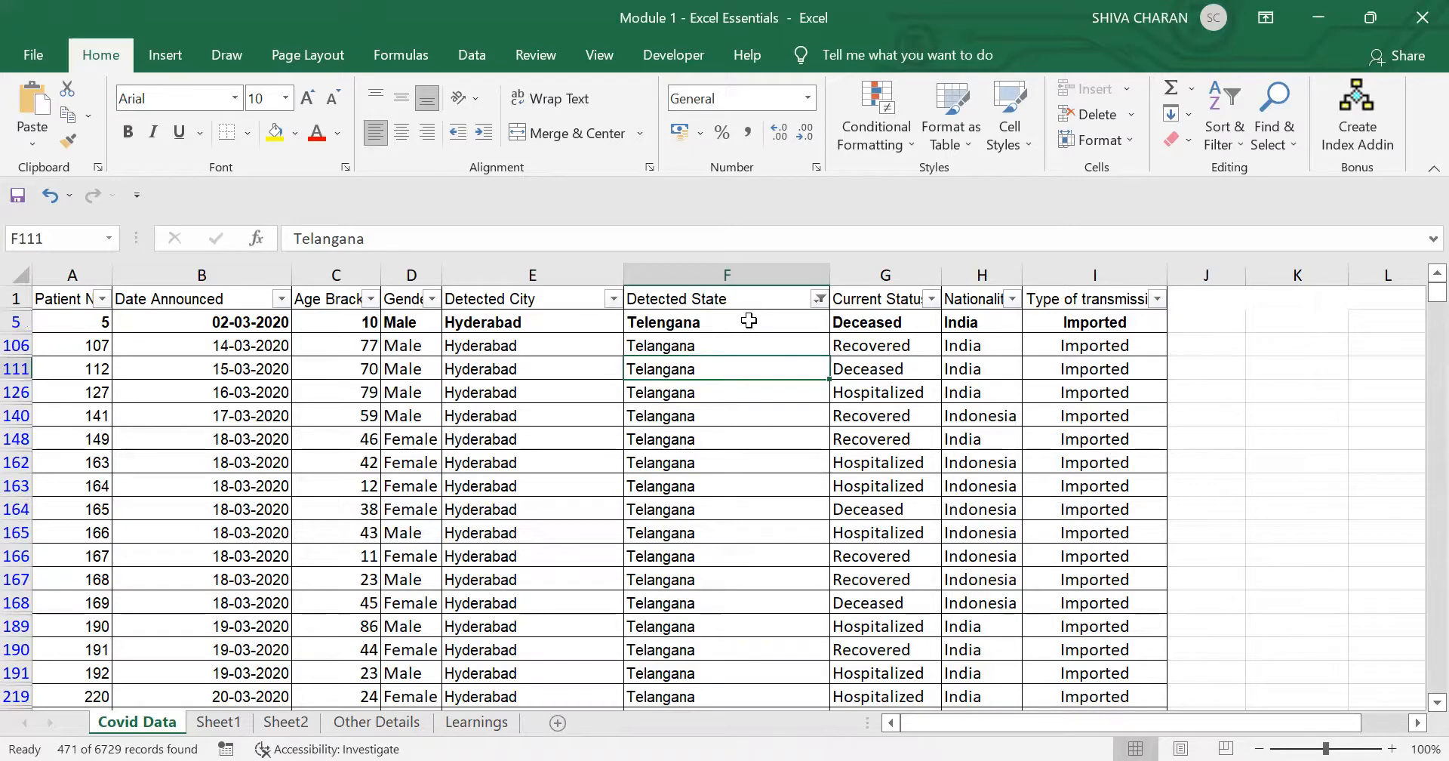
- Compare the row 5 entry with the correctly spelled Telangana records listed by the single-wildcard filter
click(749, 320)
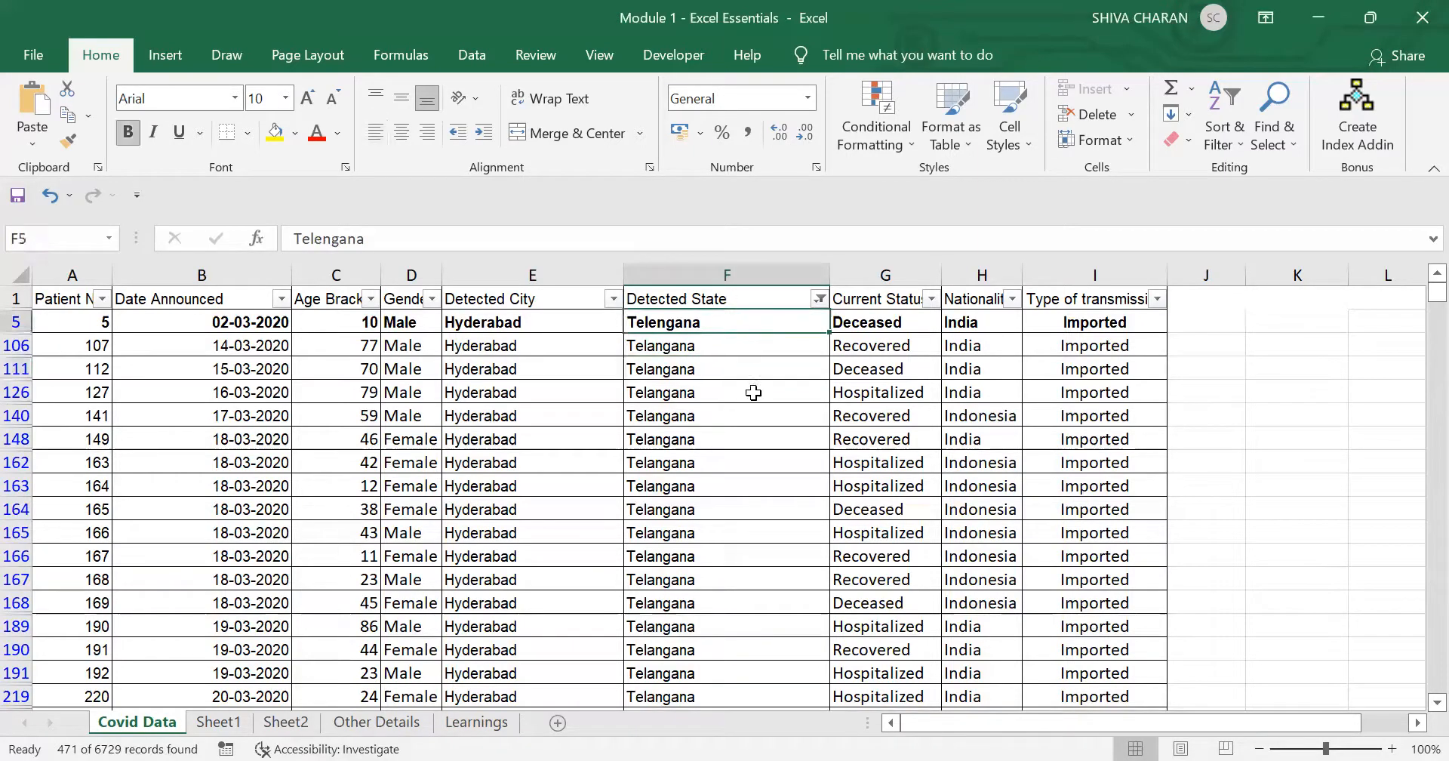
click(763, 461)
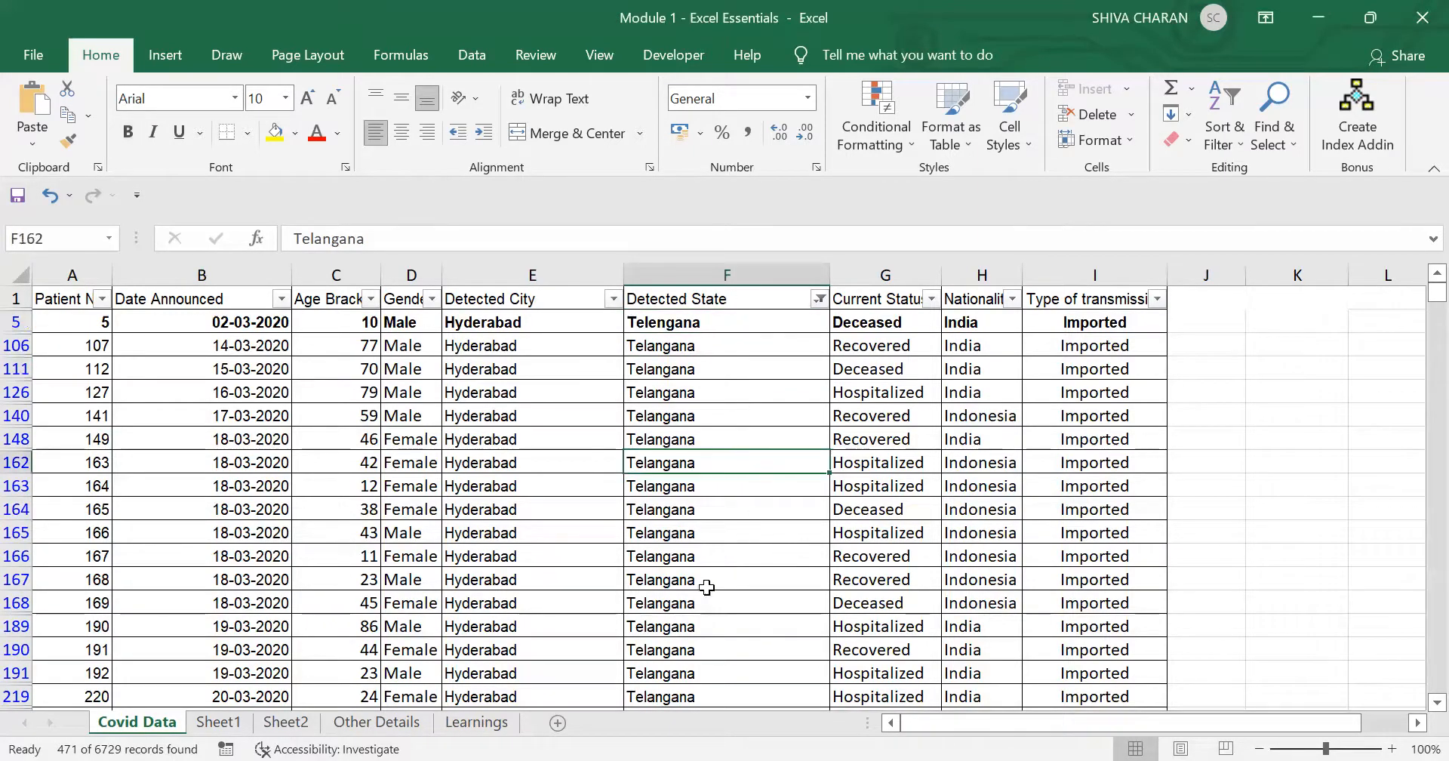
click(518, 537)
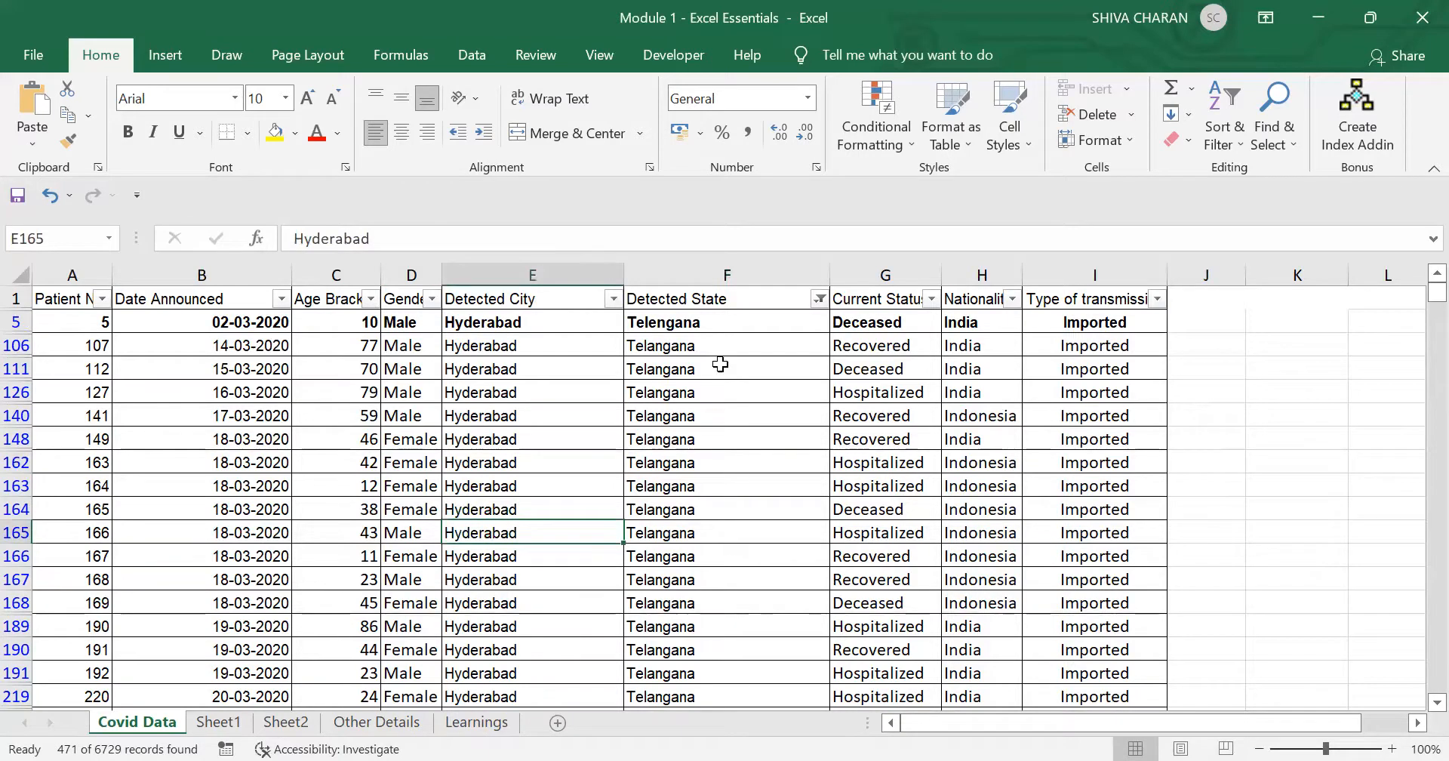
drag(95, 322, 1060, 322)
click(799, 416)
- Review the wildcard in the "Tel?ngana" condition of the Detected State custom filter, and leave it unapplied
click(816, 300)
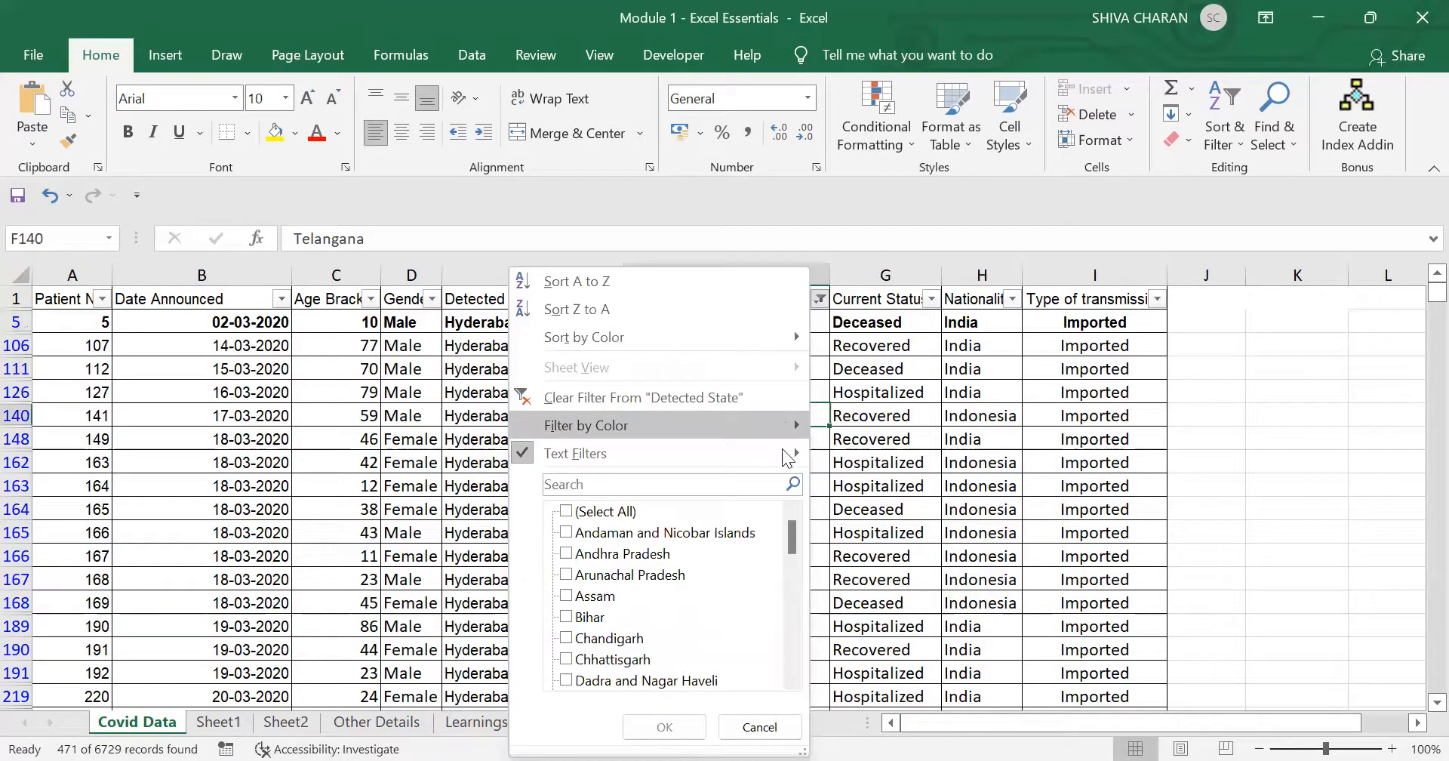
mouse_move(785, 452)
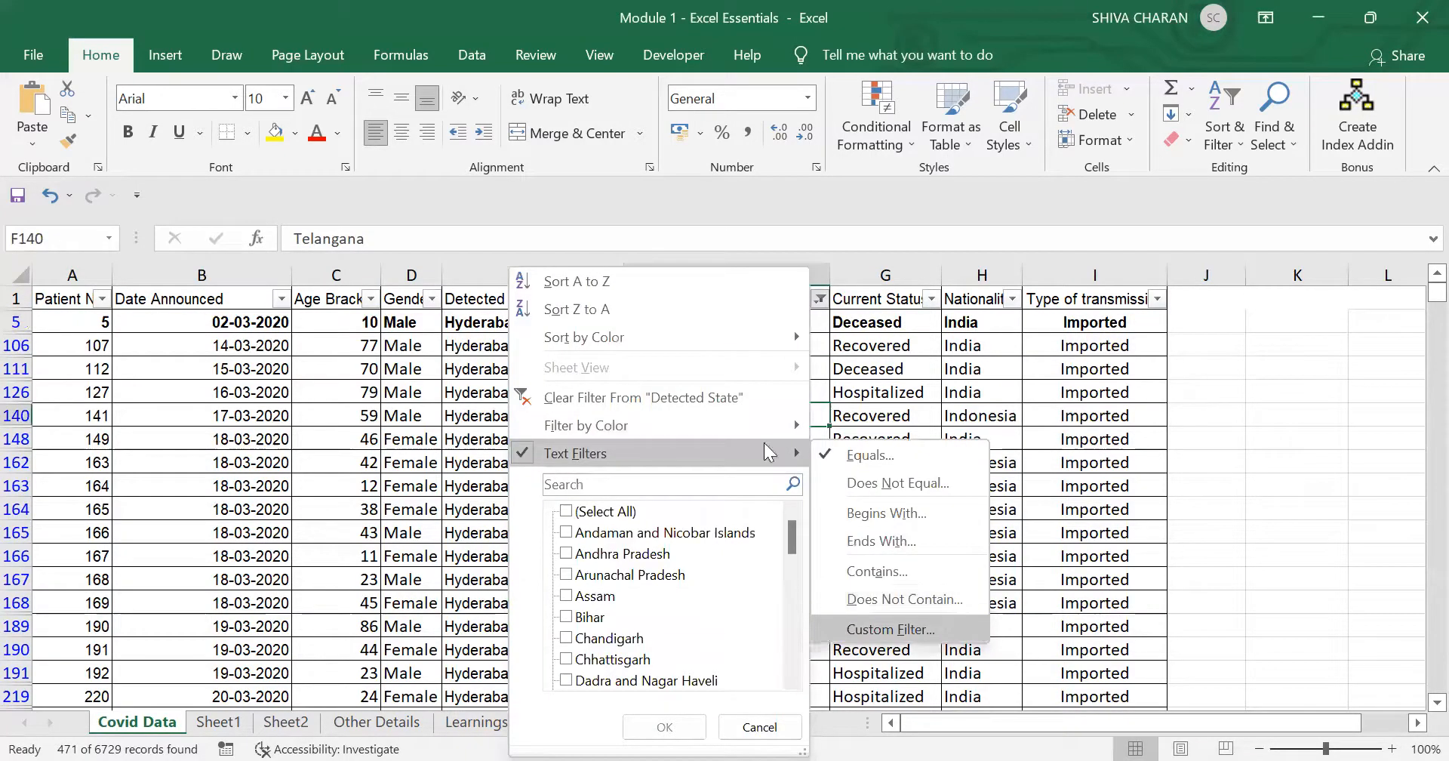
click(891, 629)
click(572, 518)
click(559, 516)
key(BackSpace)
text(?ngana)
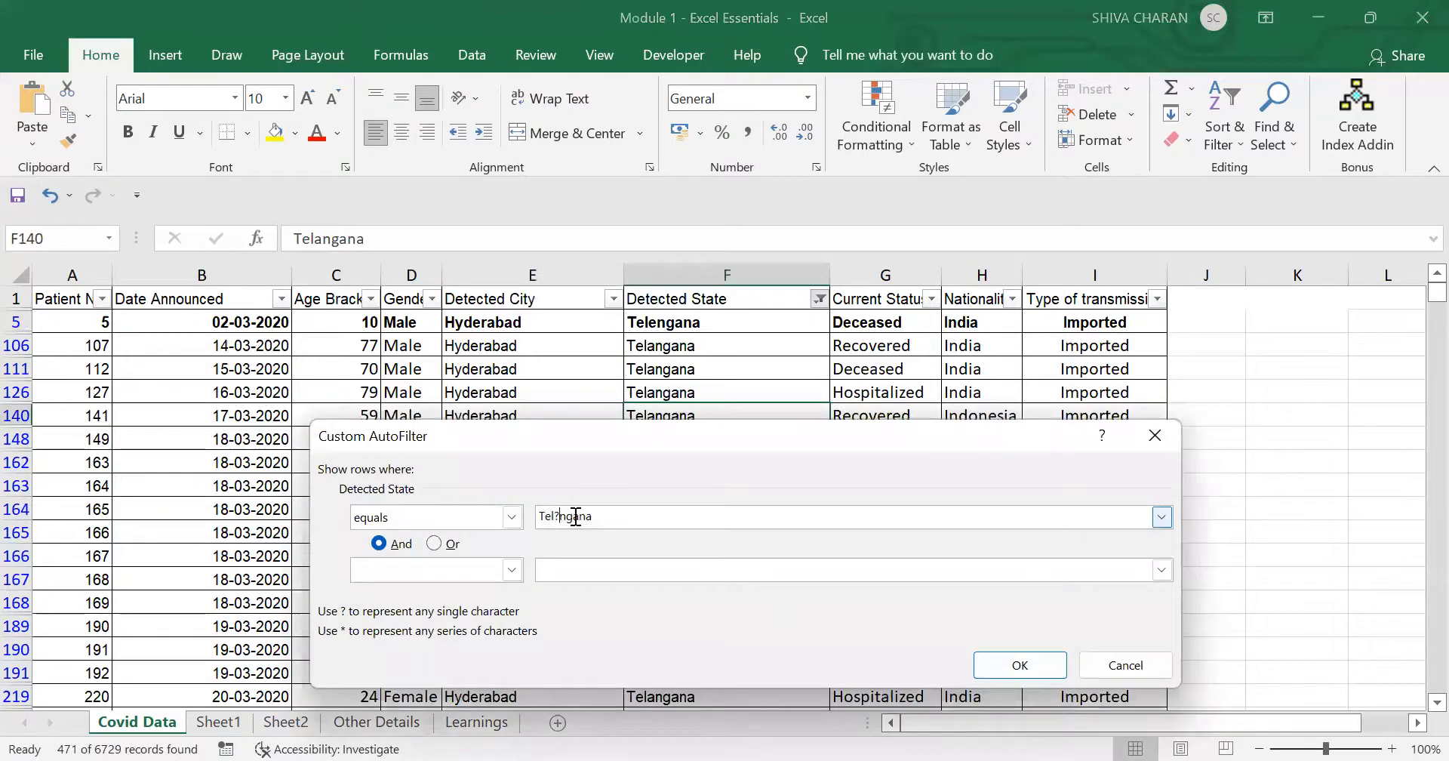
click(1096, 665)
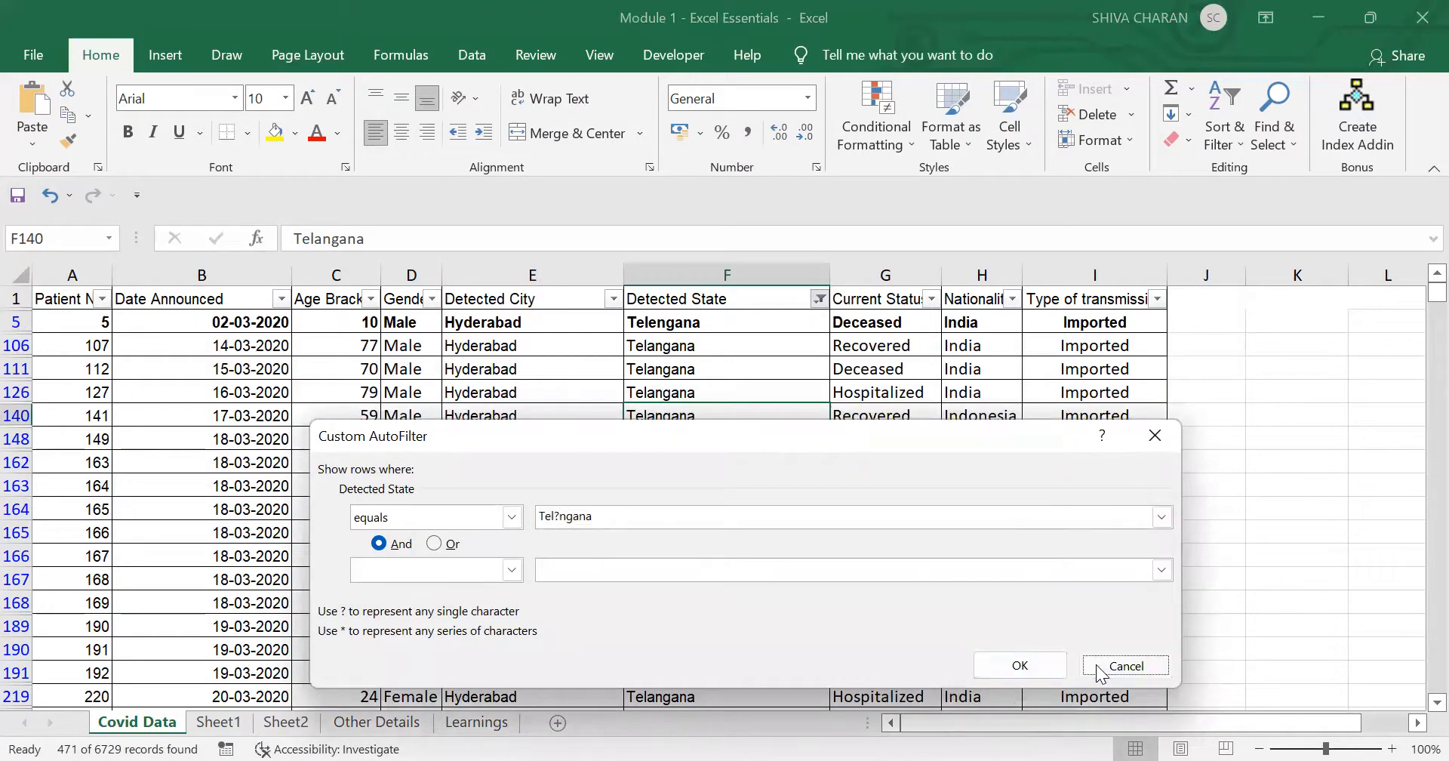
- Change the Detected State entry in F5 to "Telengena", introducing a second spelling error
click(740, 325)
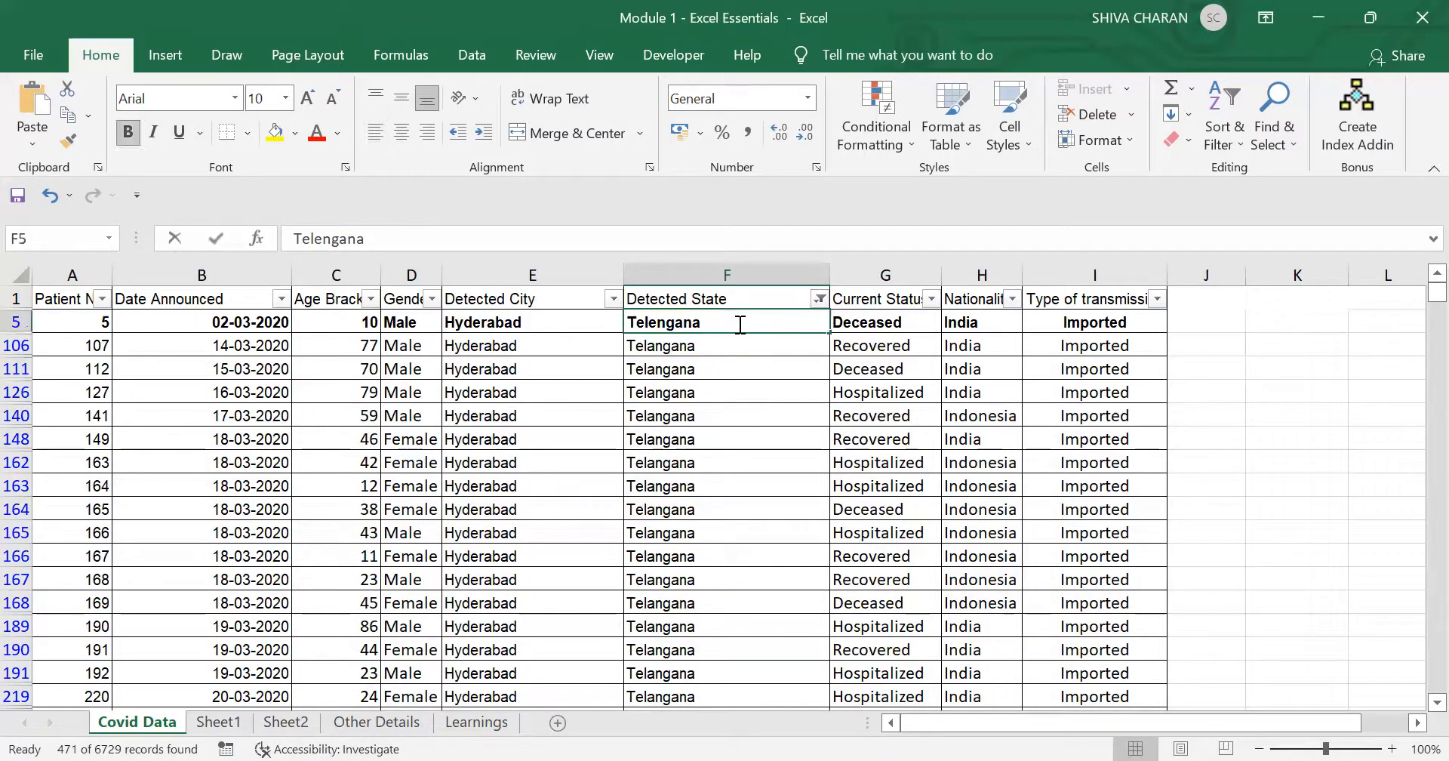
double_click(740, 324)
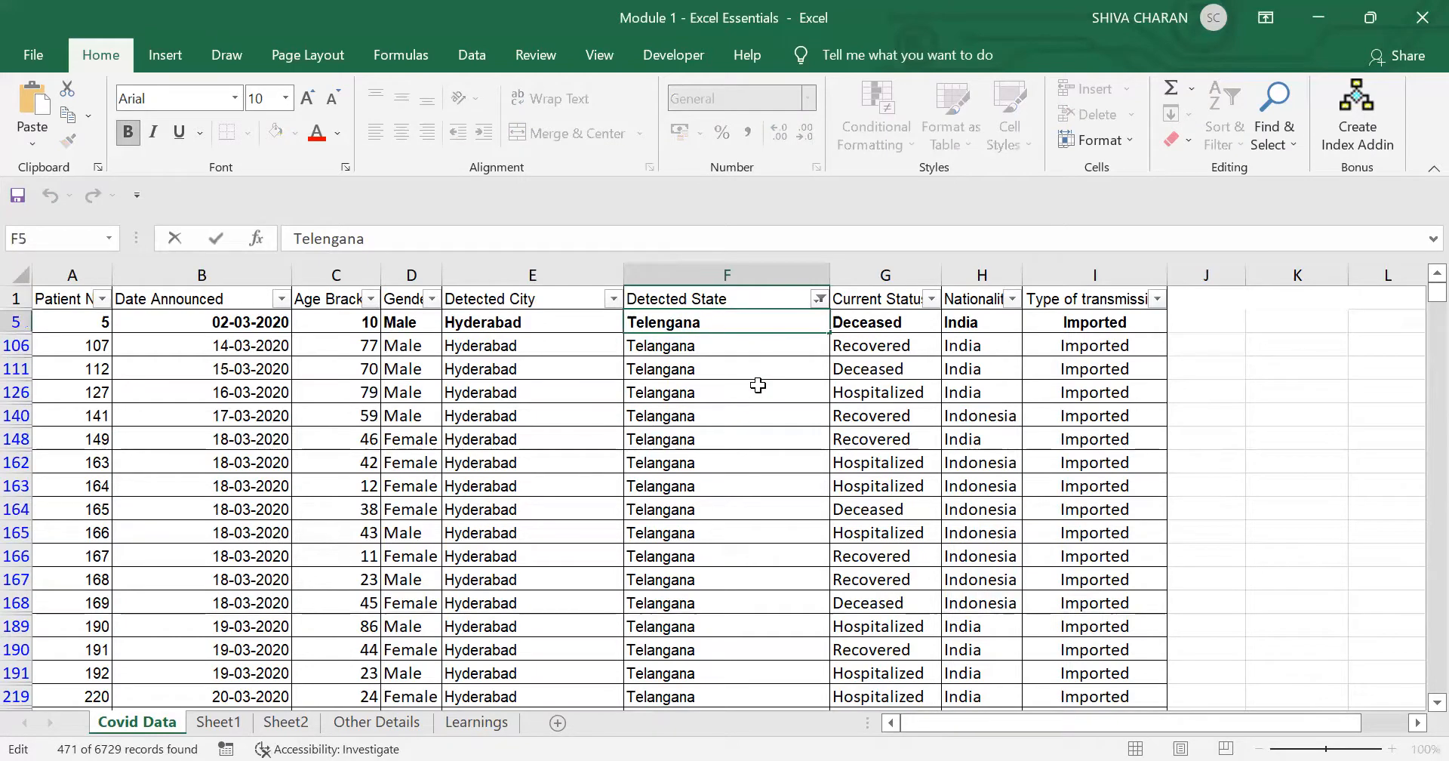
key(shift+Left)
key(Right)
key(shift+Right)
text(e)
key(Return)
- Try to replace the second differing vowel in the Detected State custom filter's "Tel?ngana" condition with another single-character wildcard
click(817, 296)
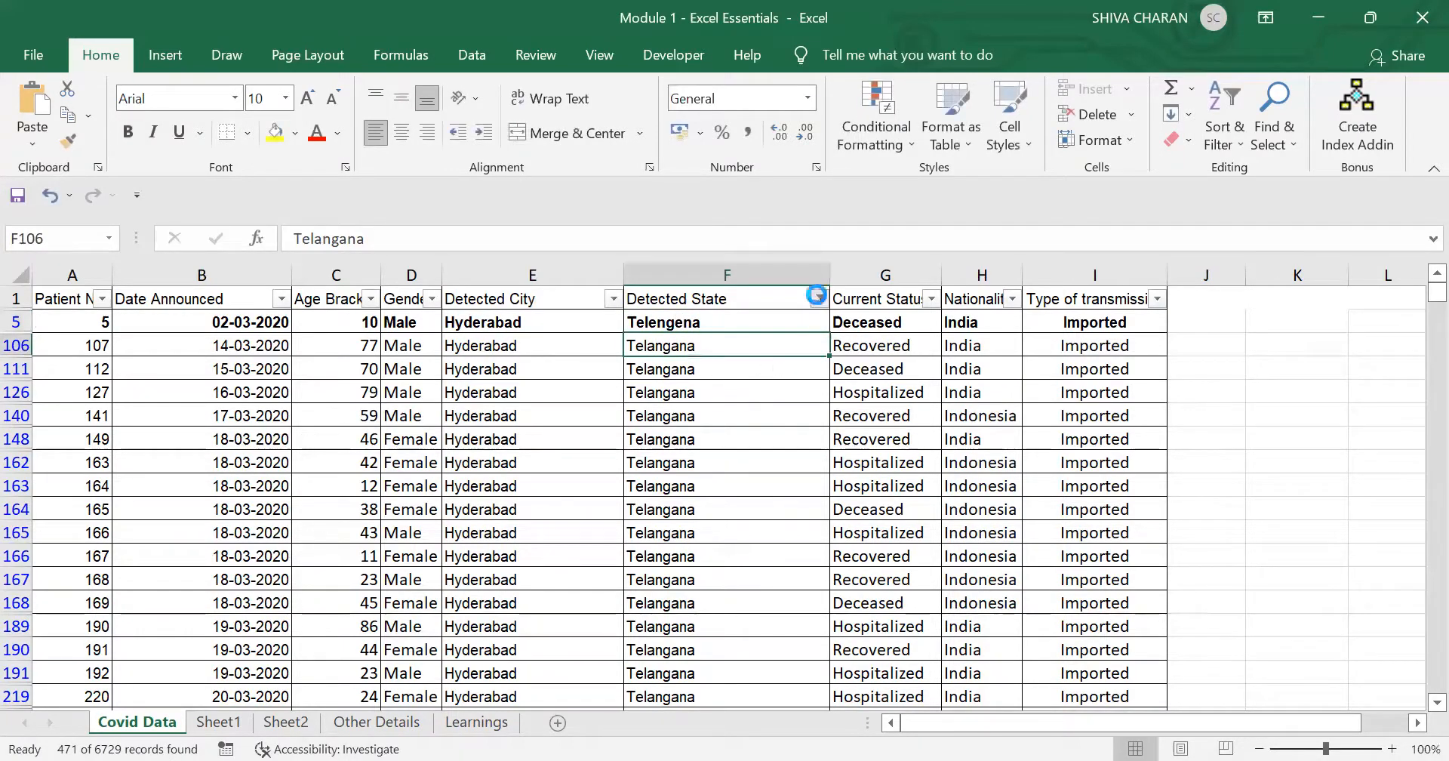
mouse_move(732, 460)
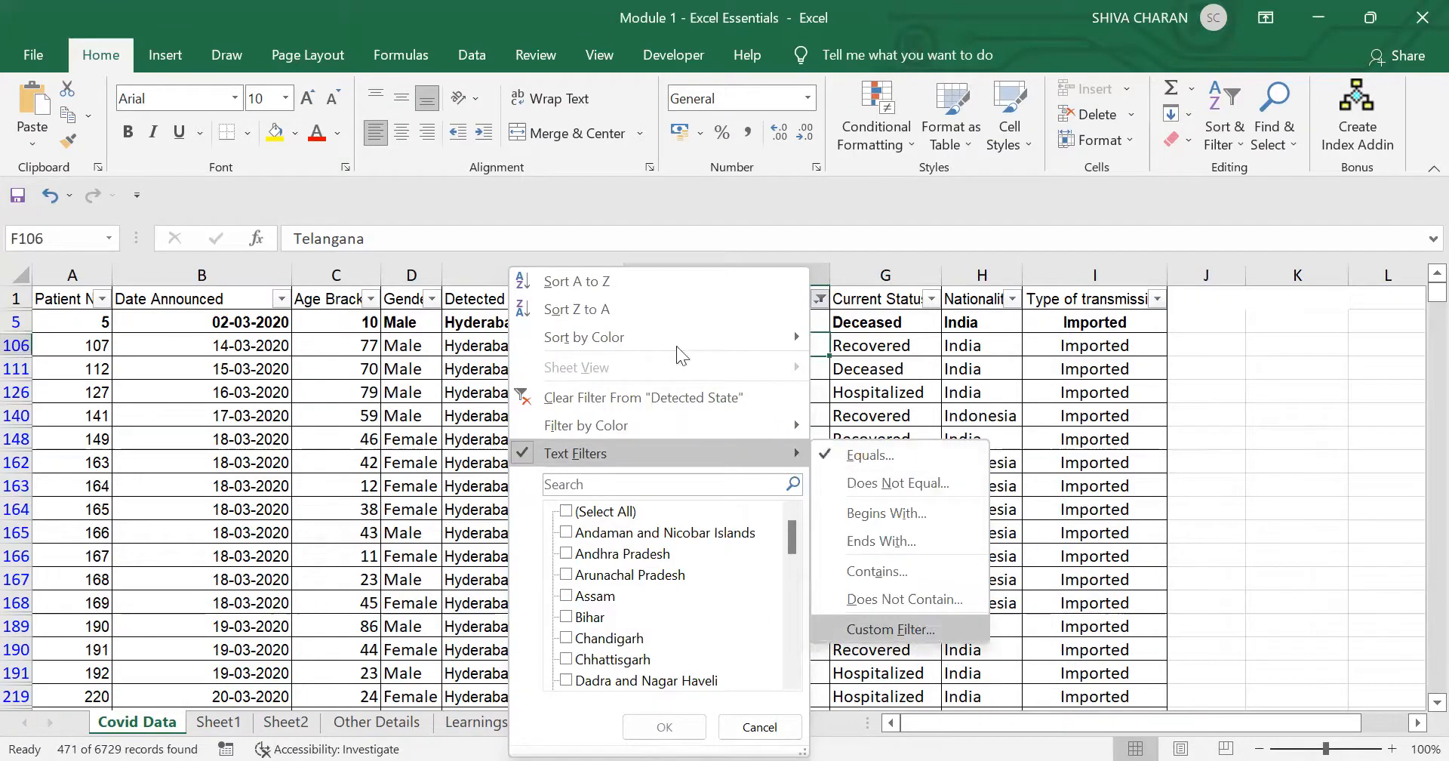
click(636, 510)
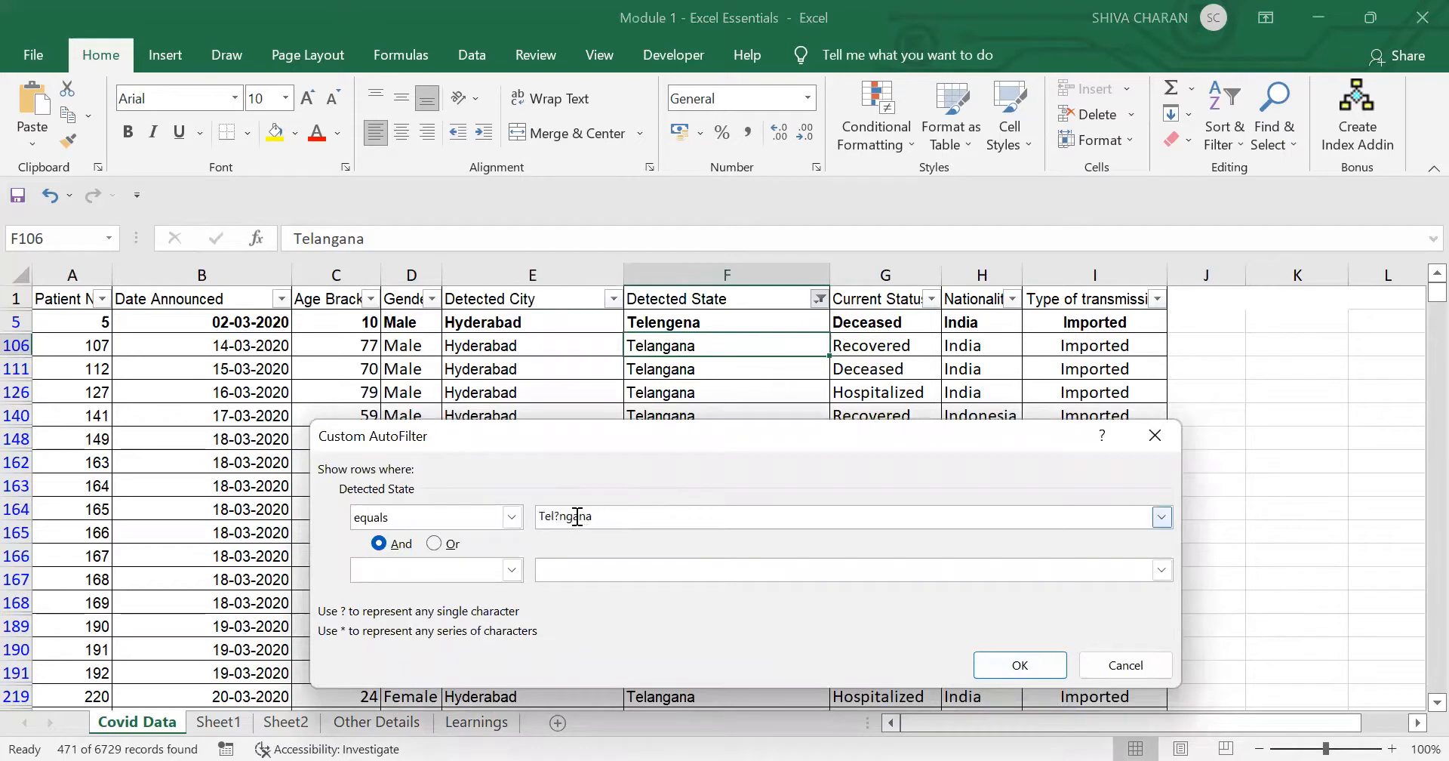
drag(579, 515, 575, 515)
text(?)
click(1010, 662)
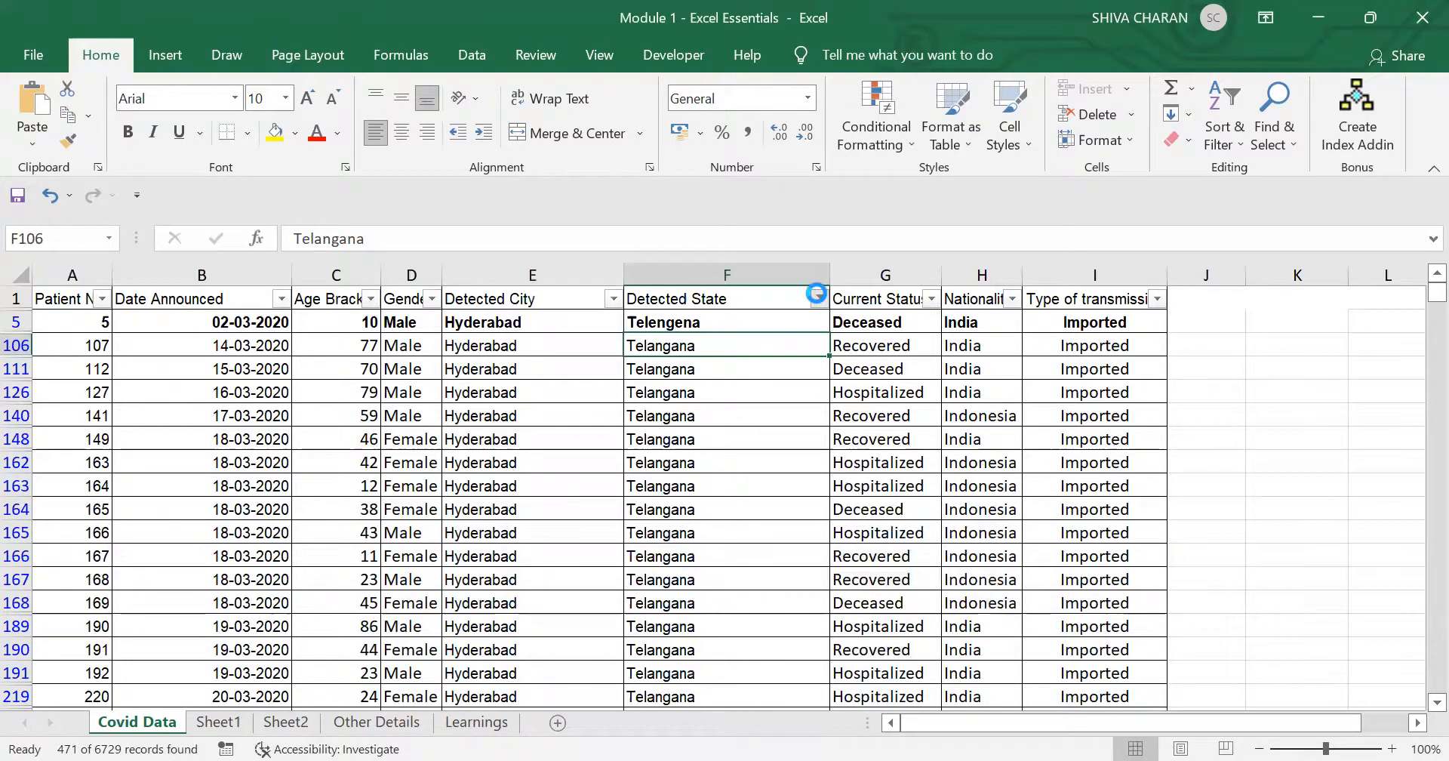
- Clear the filter from the Detected State column
click(816, 295)
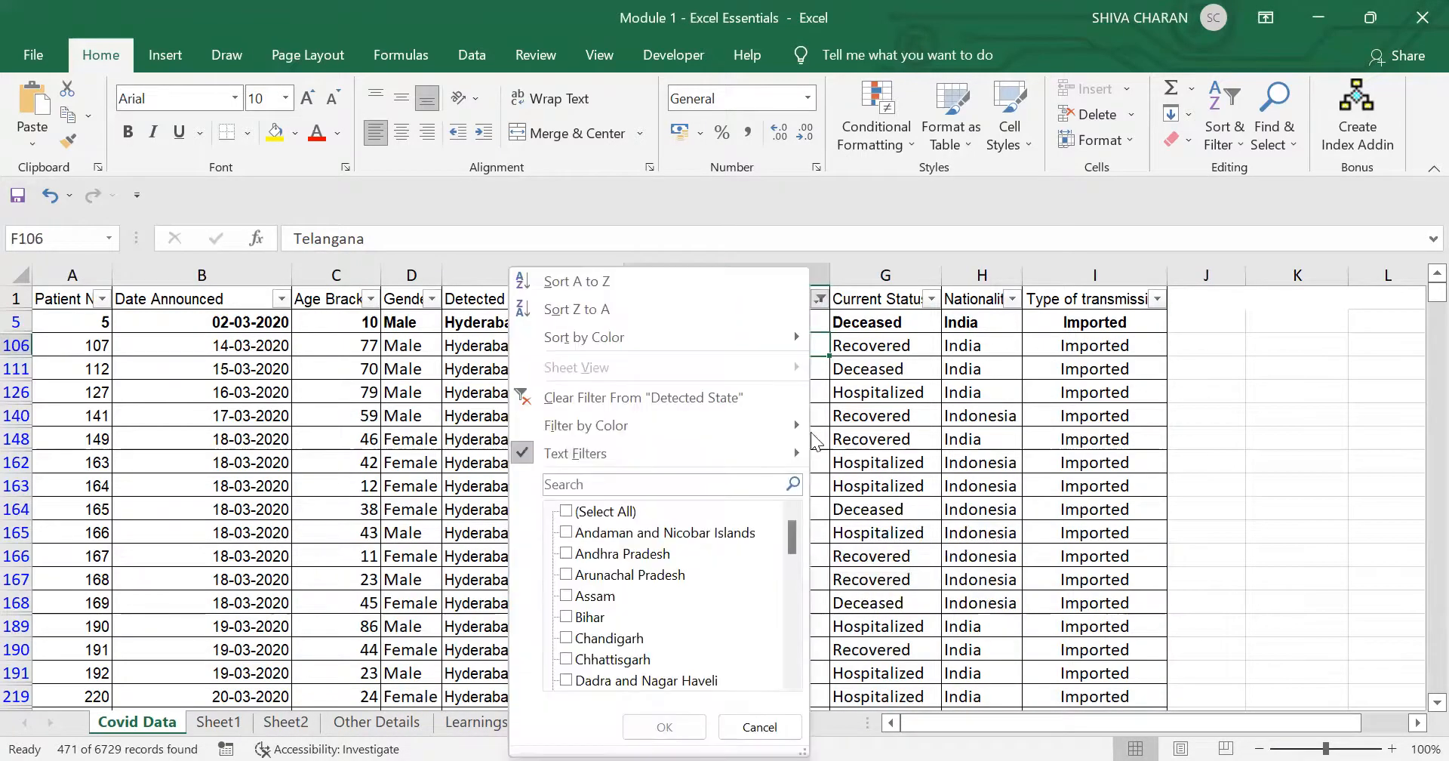
click(689, 395)
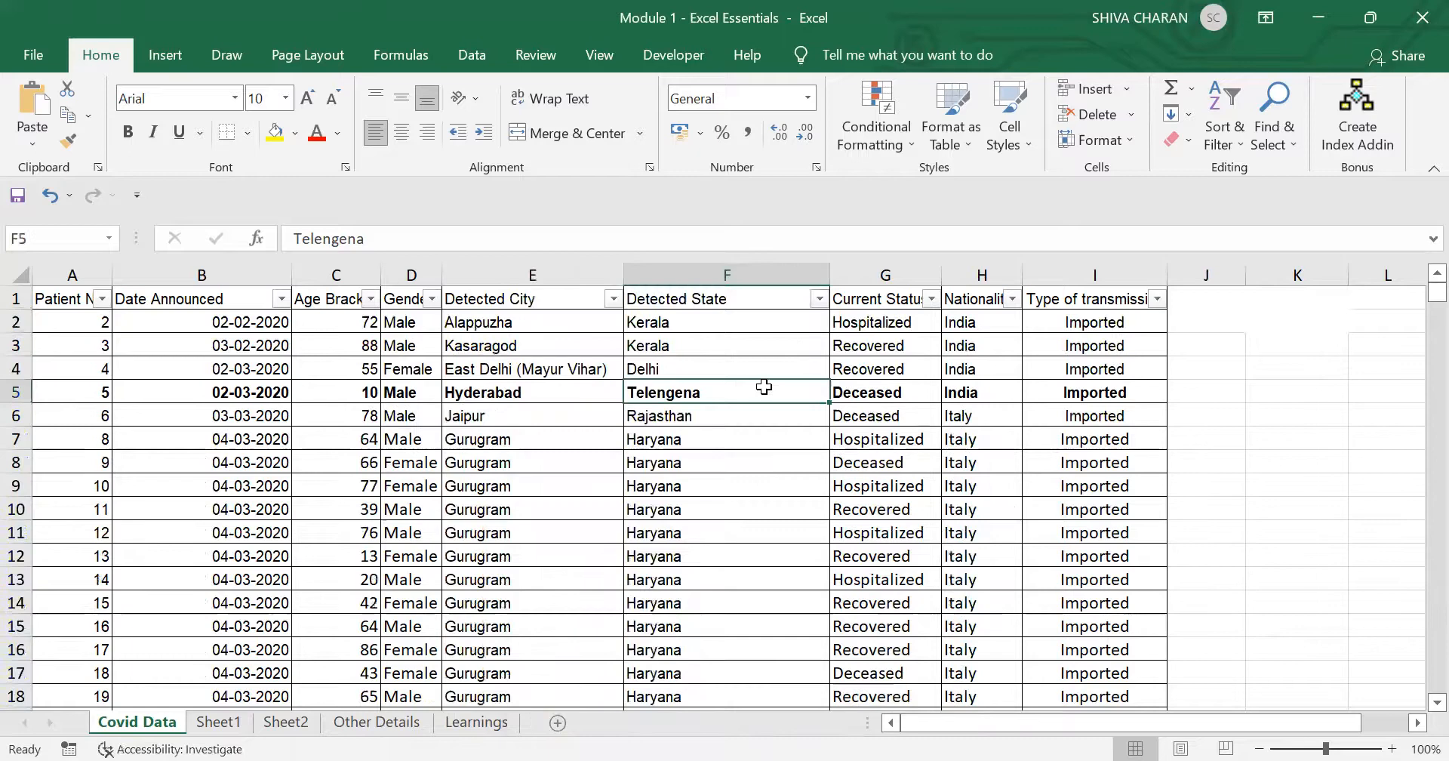
click(819, 298)
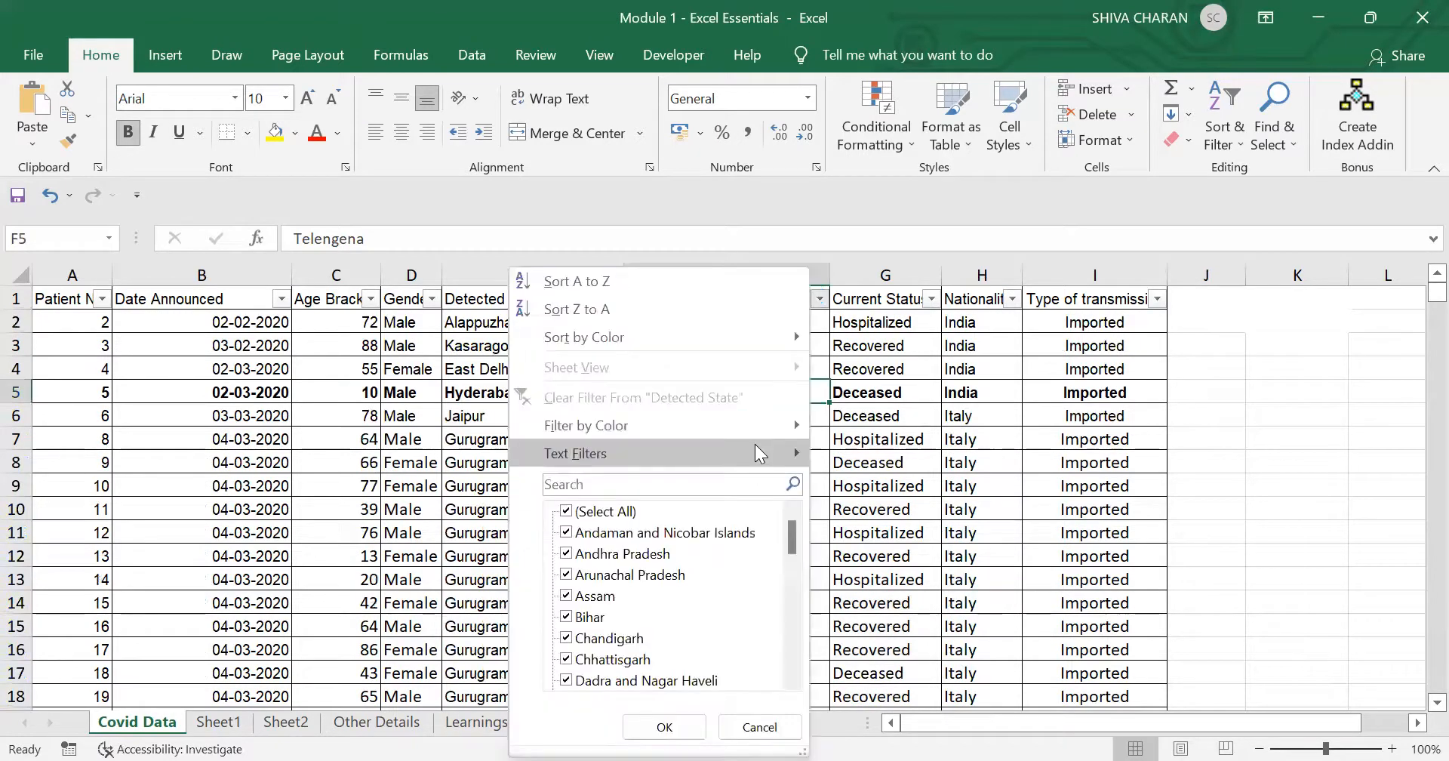
click(754, 451)
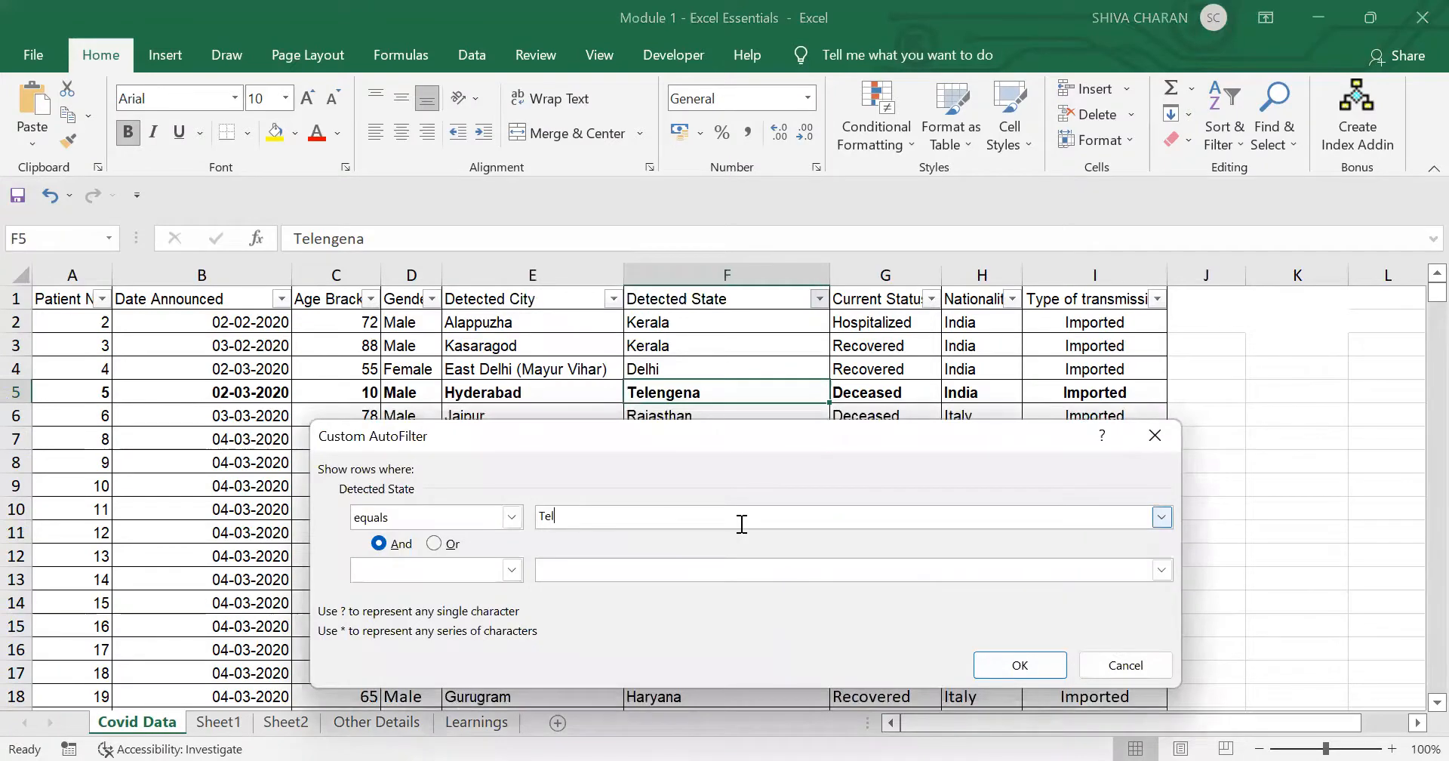
click(1088, 662)
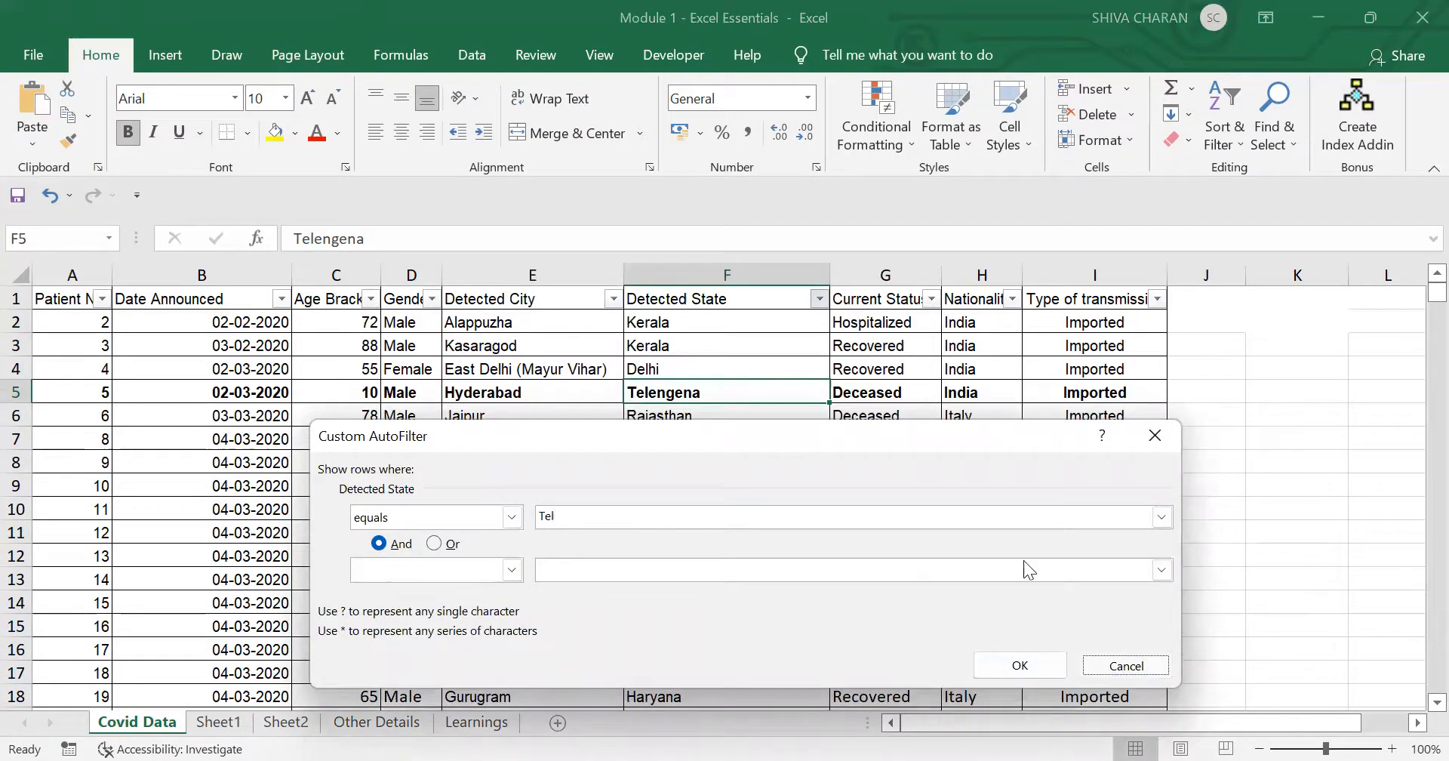
- Filter the Detected State column to Telangana, searching the filter values for "Telan"
click(818, 295)
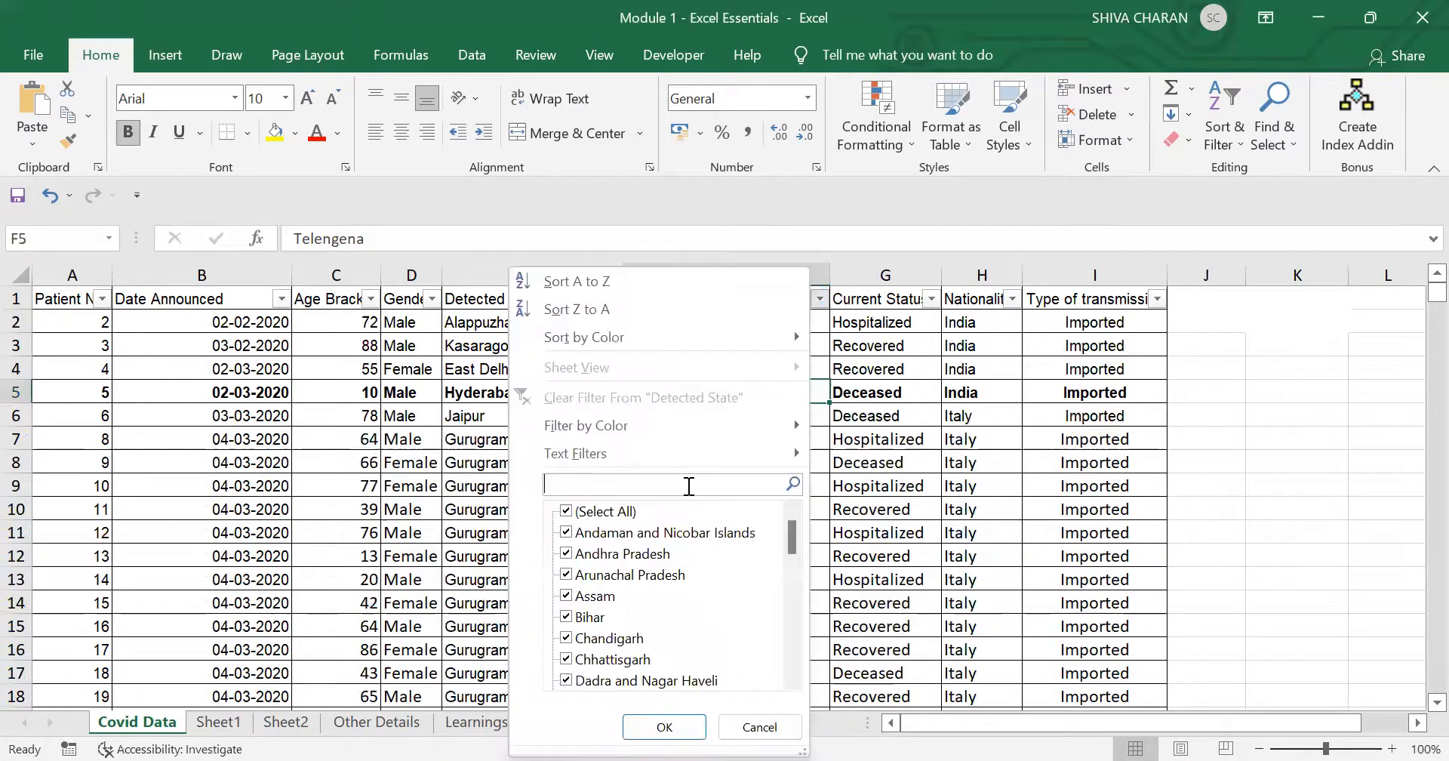
click(566, 511)
click(612, 483)
text(Telan)
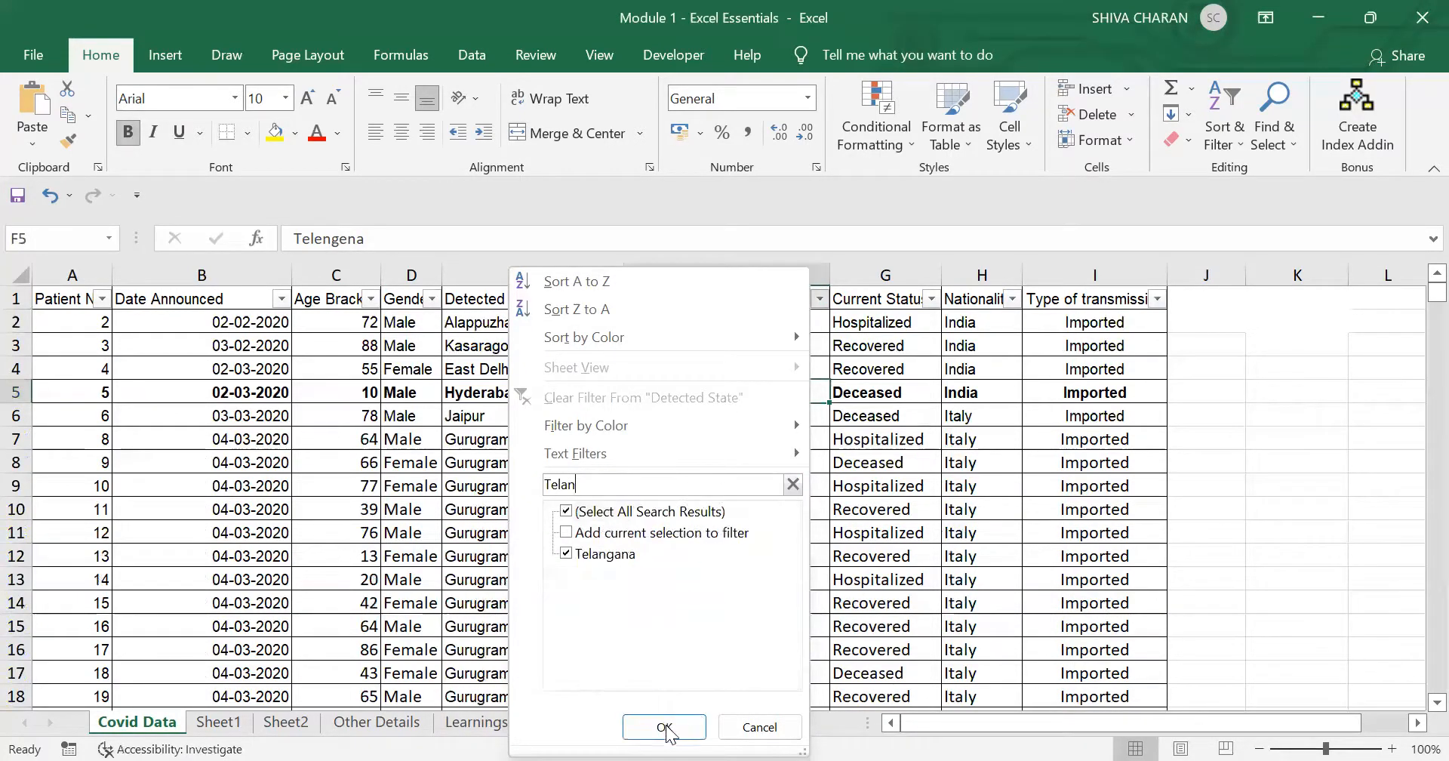
click(664, 726)
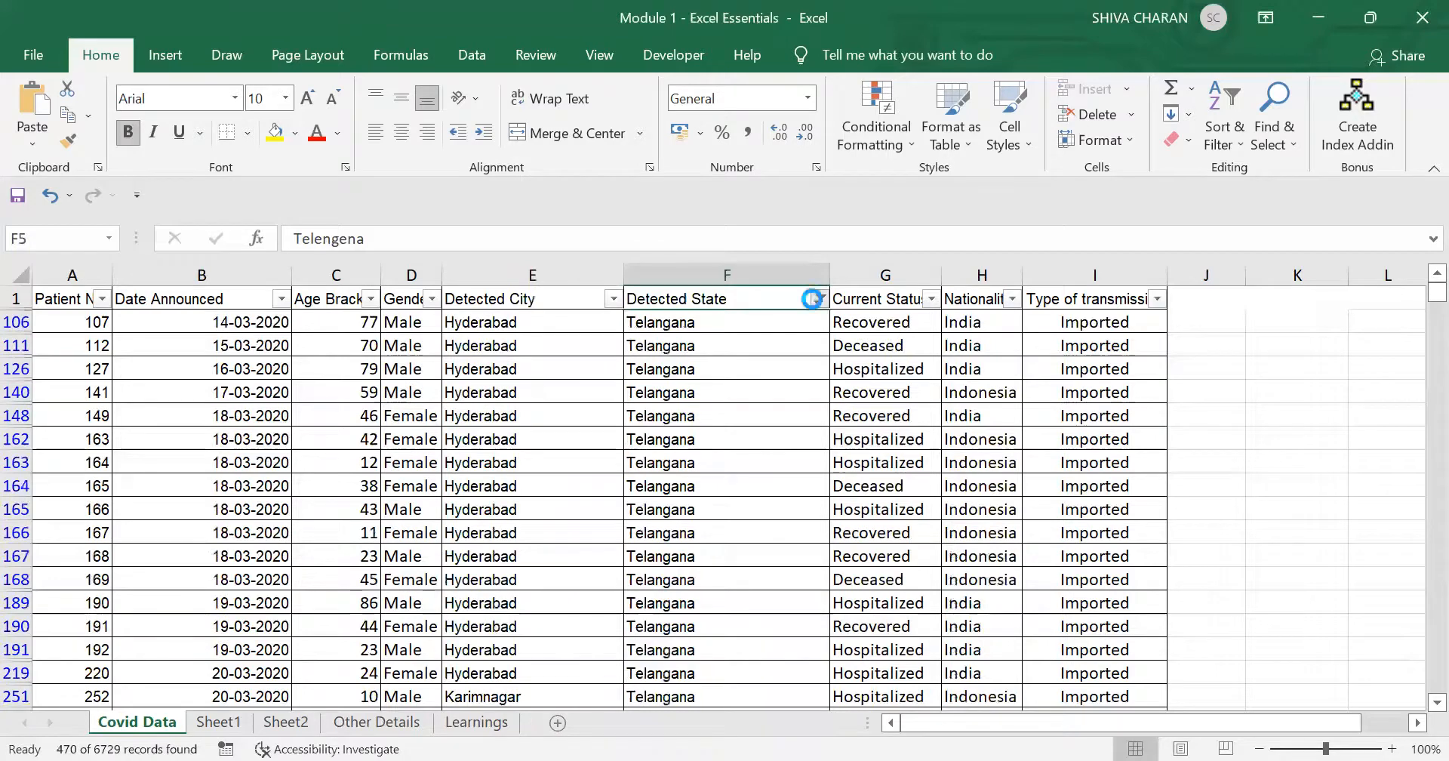
- Apply a custom text filter to Detected State with the condition equals "Tel?ng?na", using two single-character wildcards
click(818, 298)
mouse_move(784, 455)
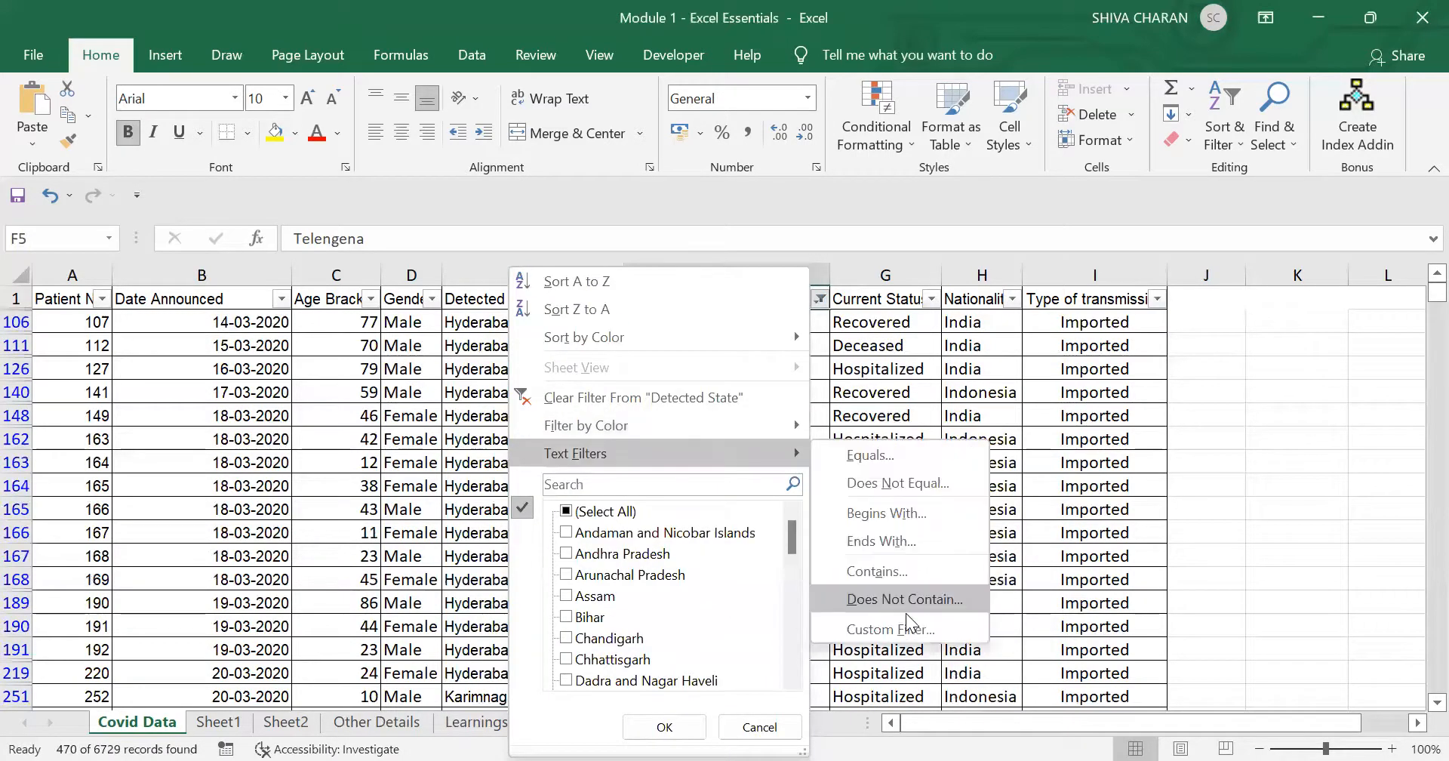
click(906, 629)
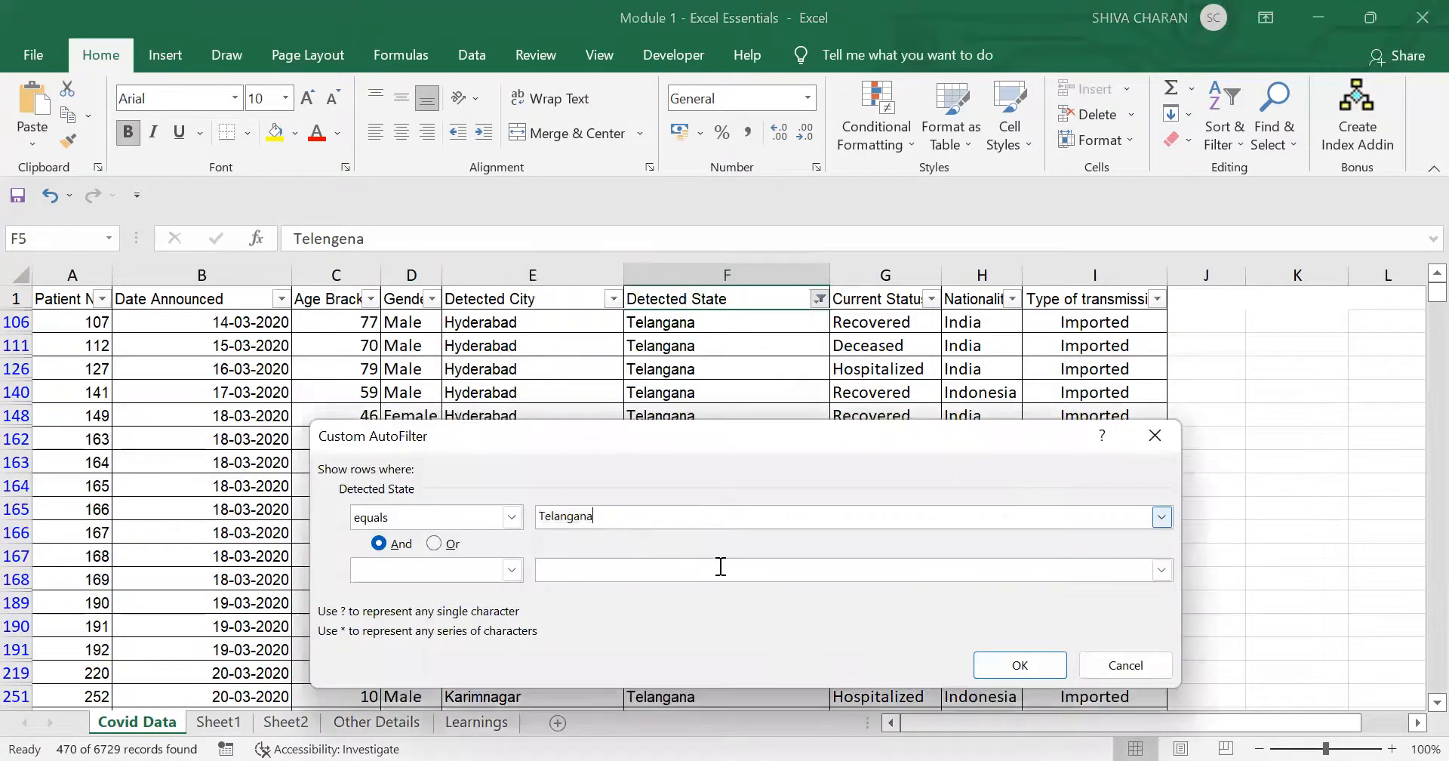
key(Left)
key(Left)
key(Delete)
text(>)
key(BackSpace)
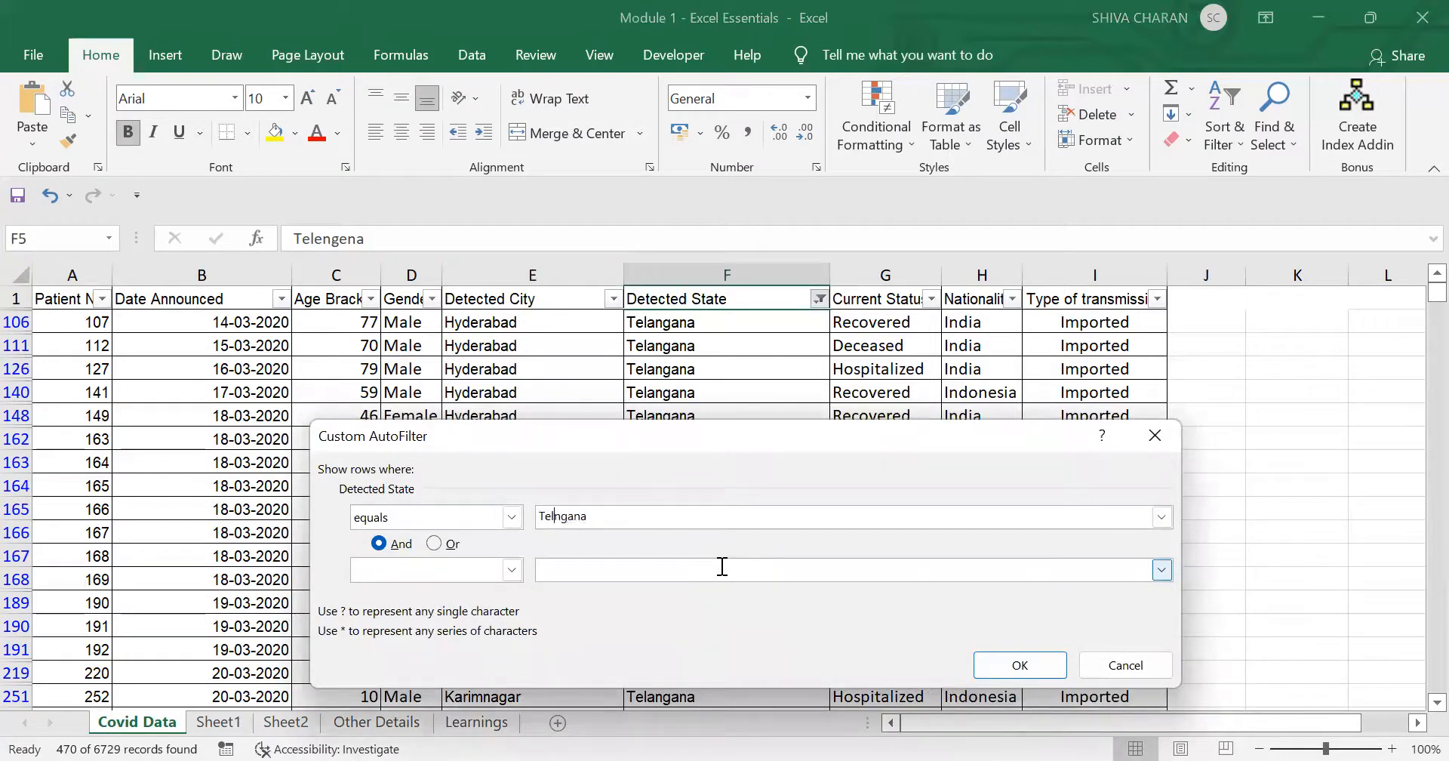
text(?)
key(Delete)
text(?)
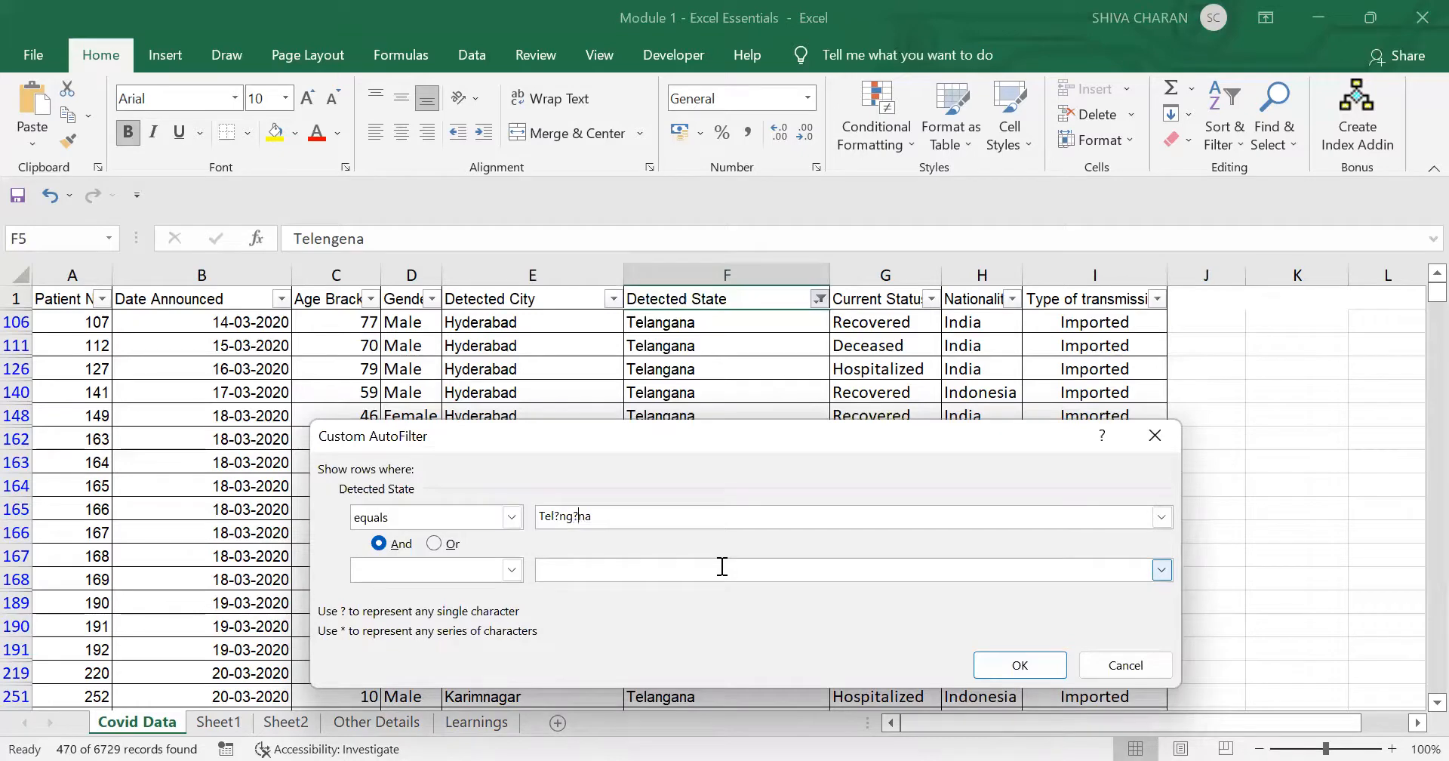
click(1021, 655)
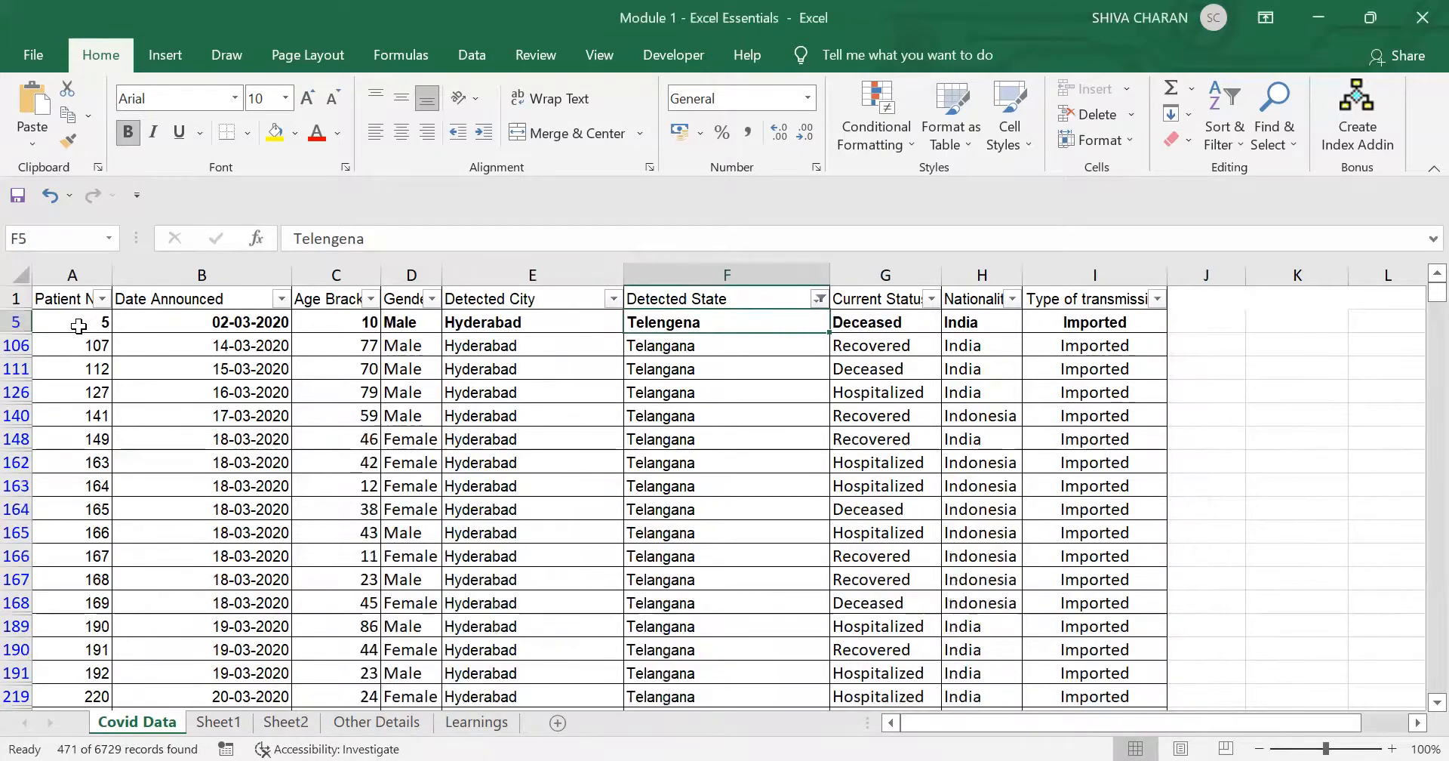
- Review the row 5 record and the "Tel?ng?na" condition in the Detected State custom filter without changing it
drag(78, 323, 1103, 329)
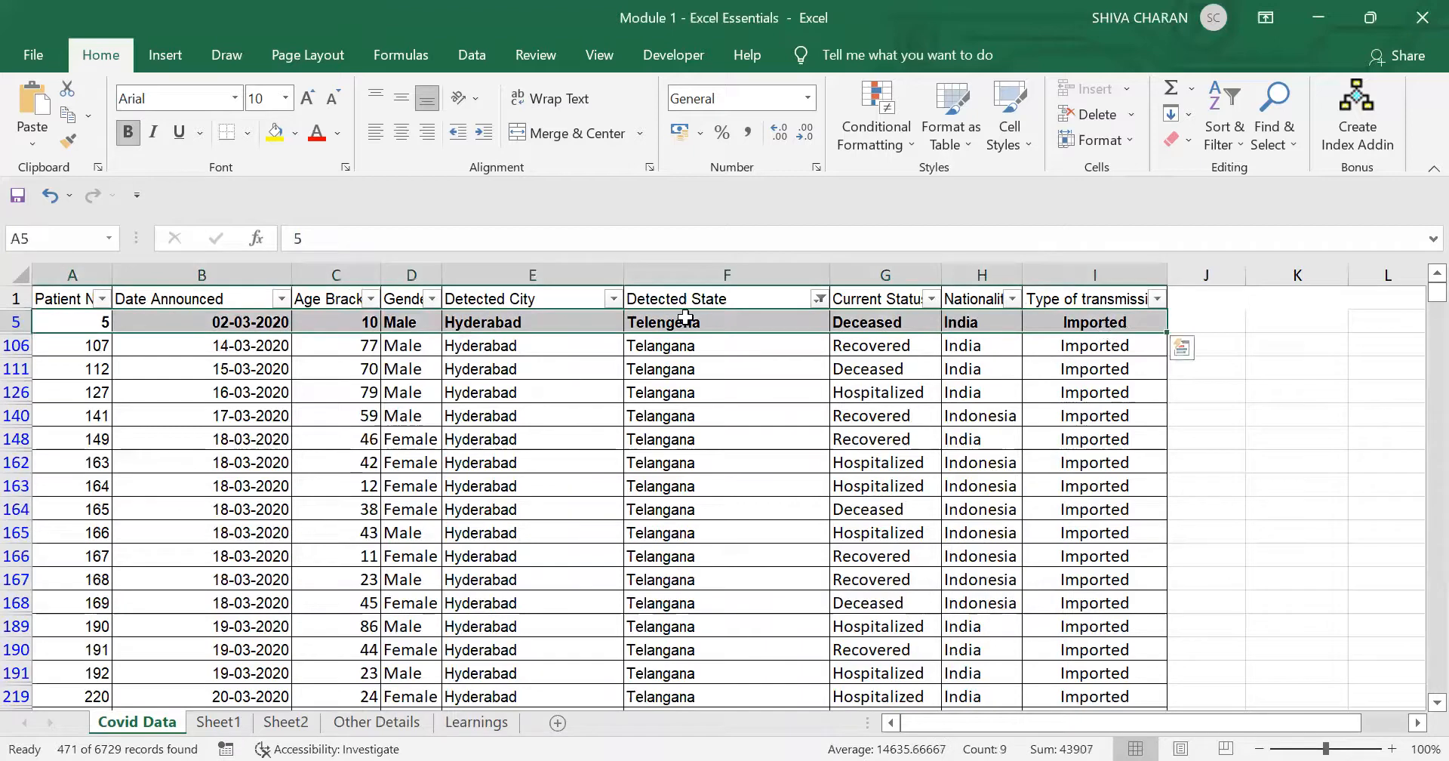
click(739, 322)
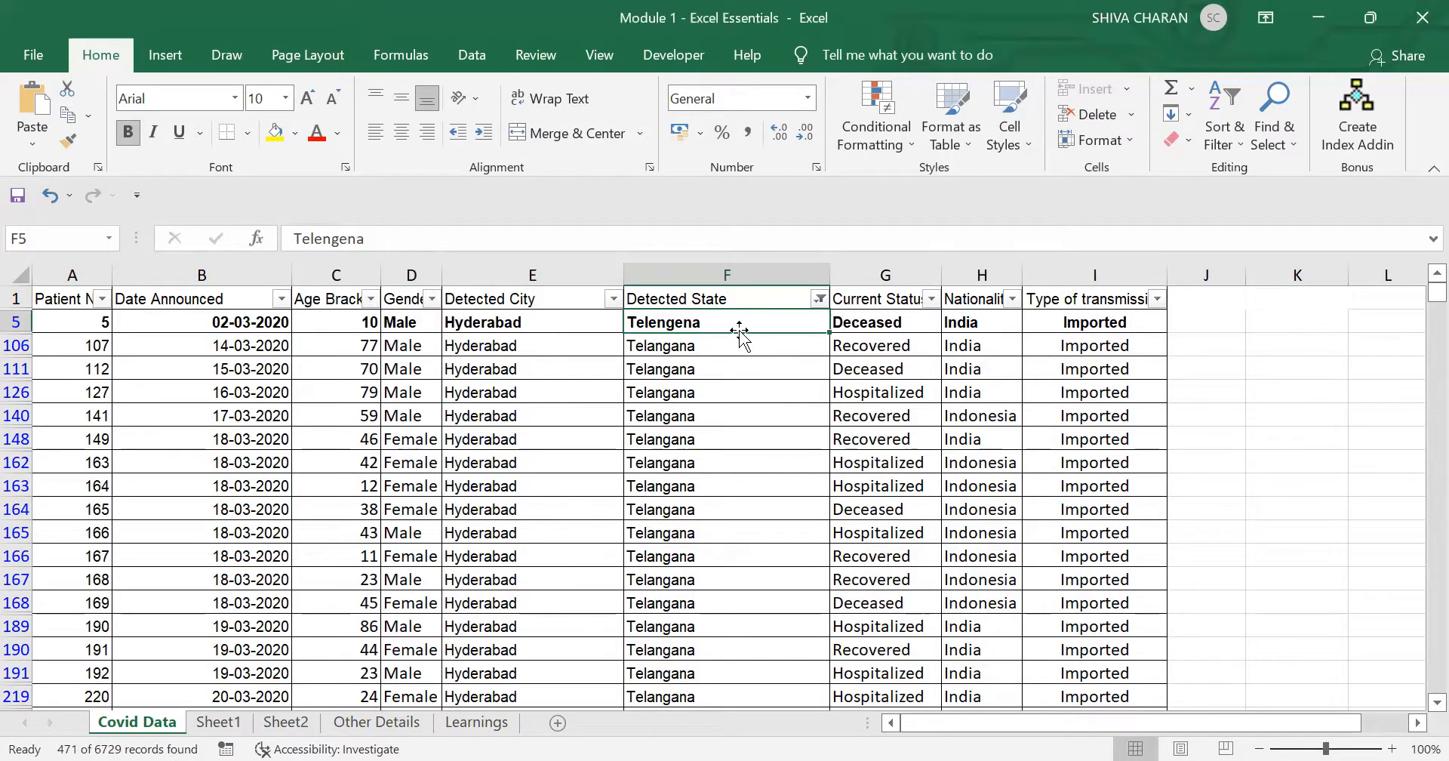
click(820, 300)
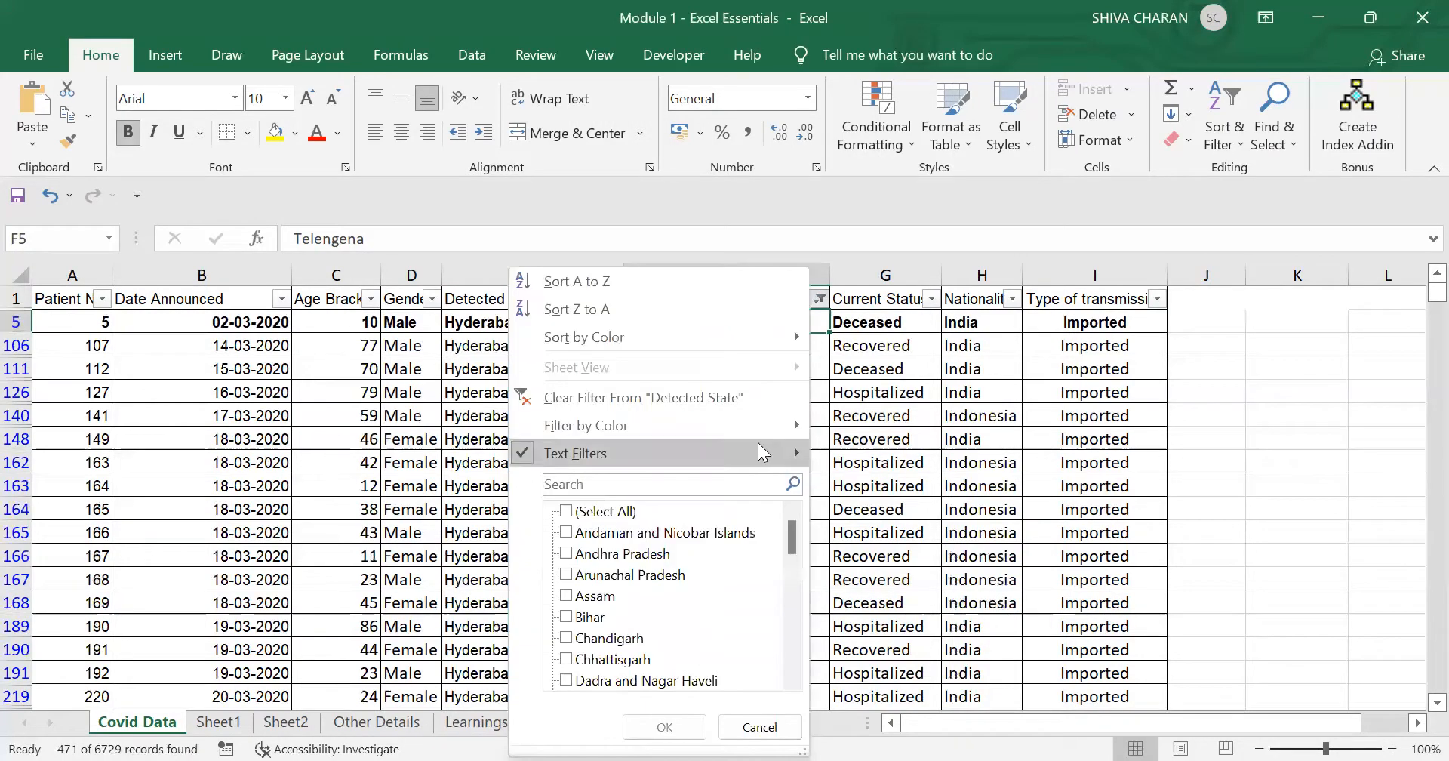
click(758, 452)
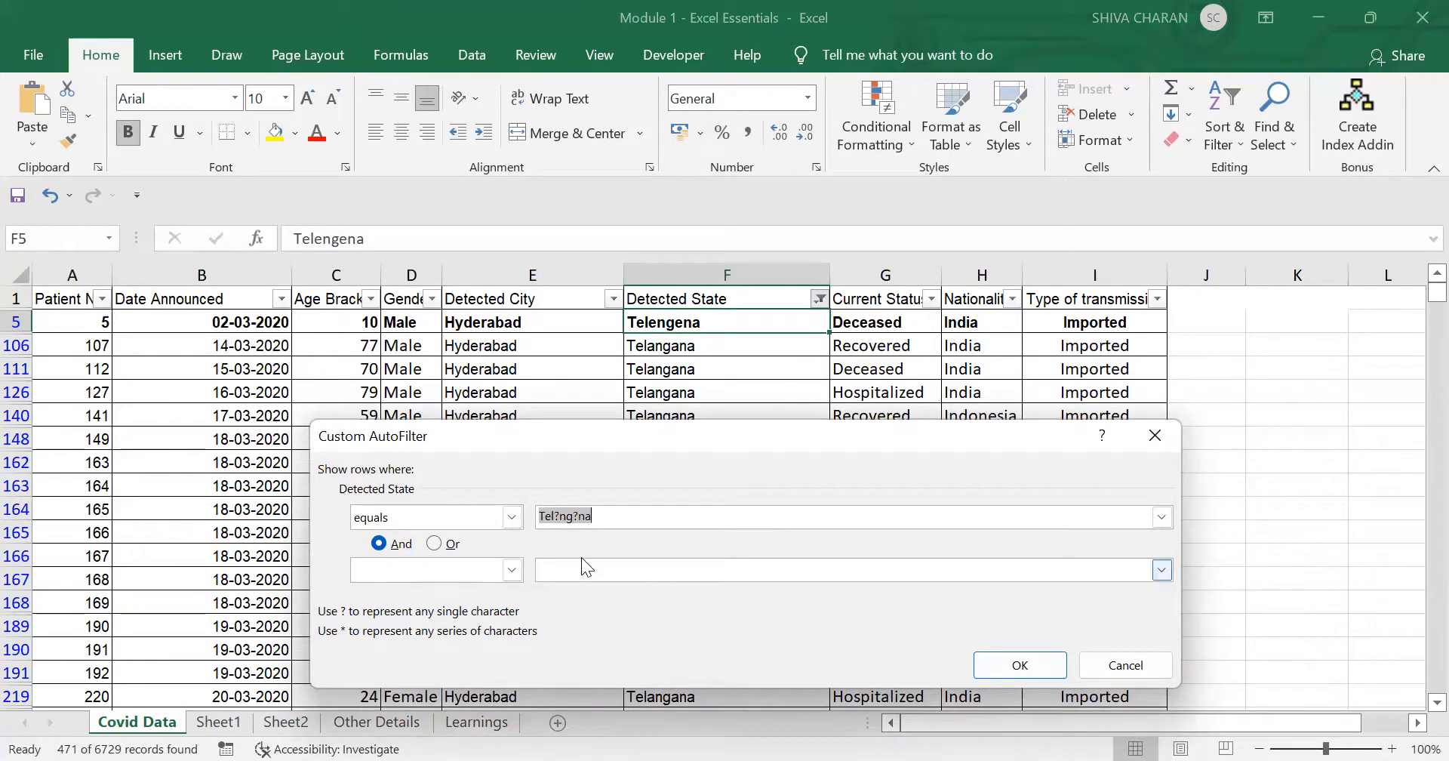
click(1115, 665)
key(Return)
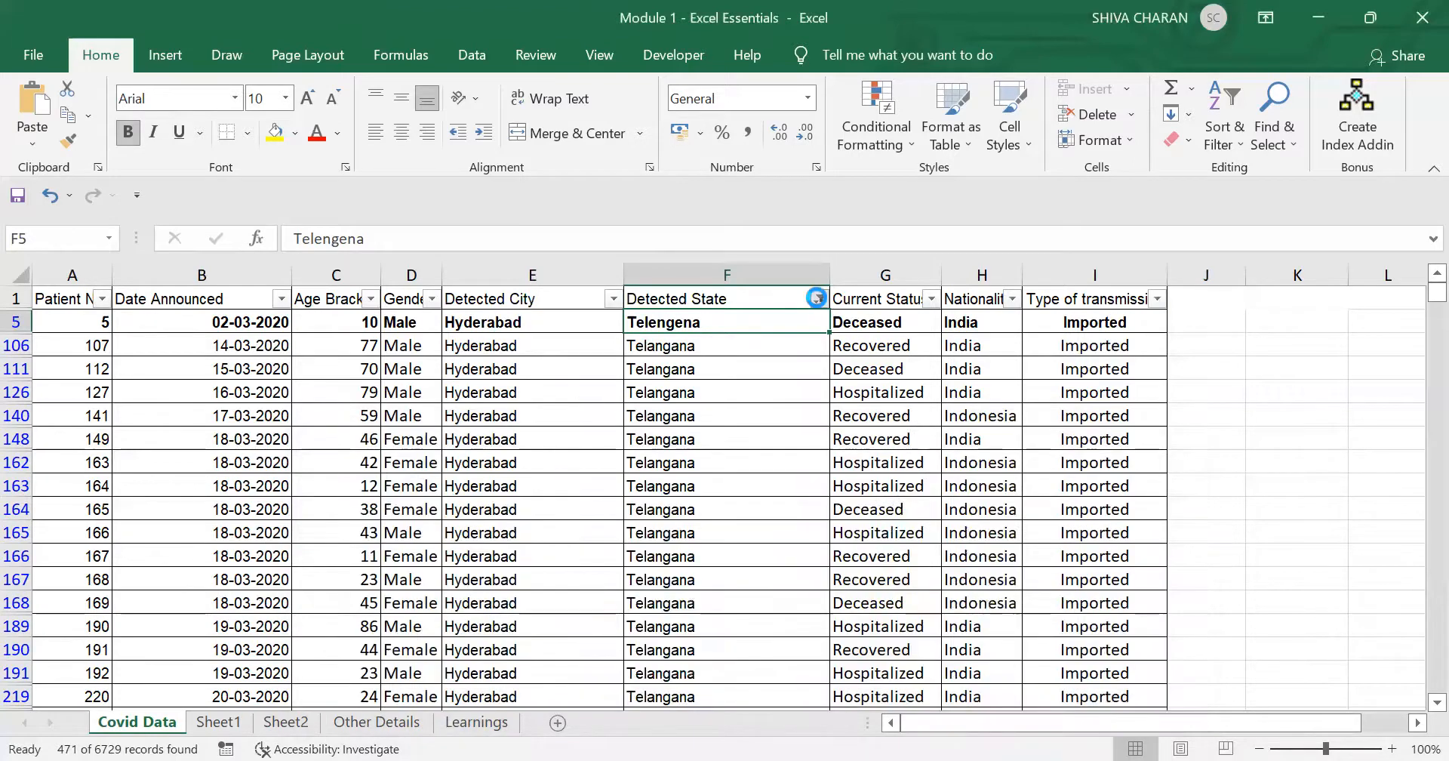
- Clear the Detected State filter and remove the bold formatting from the row 5 record
click(817, 298)
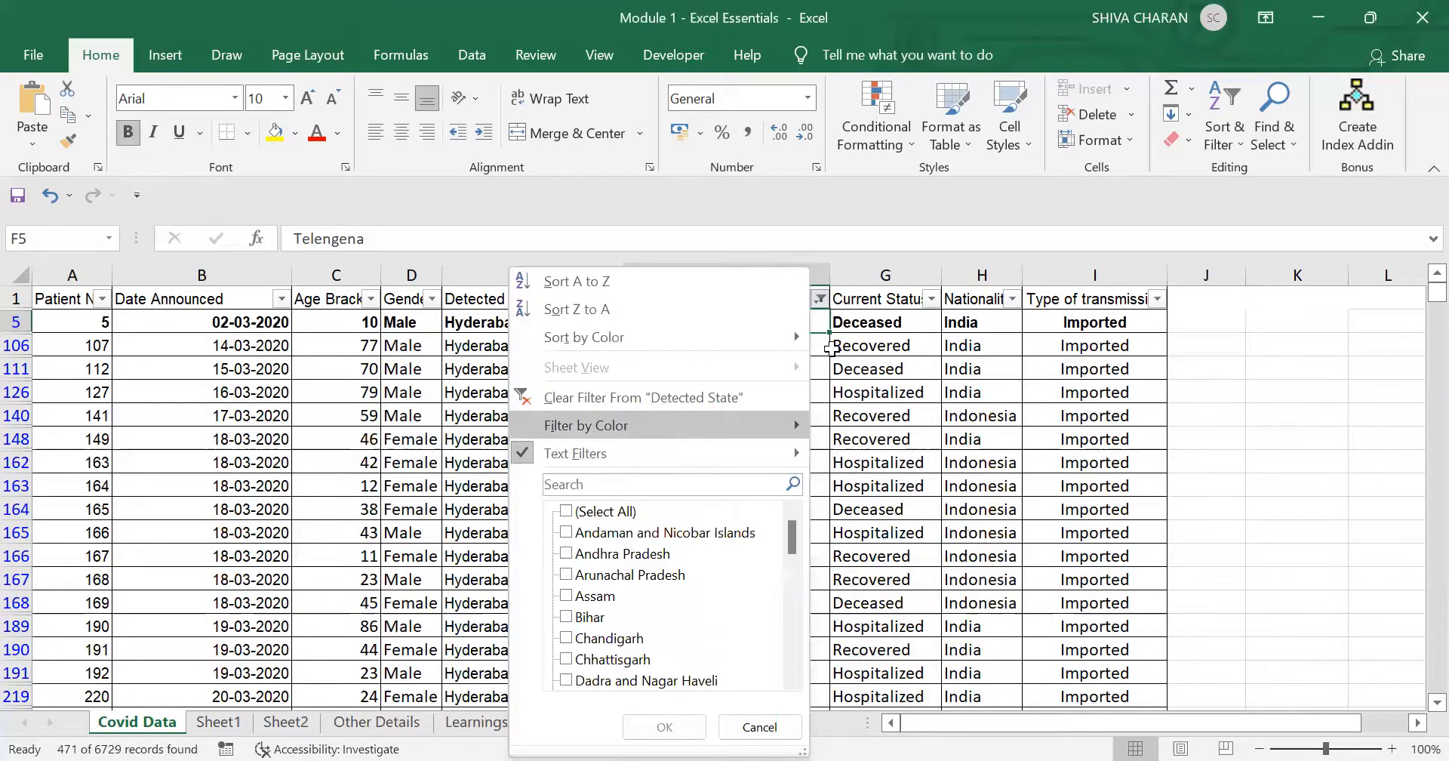
click(675, 393)
drag(101, 389, 1116, 386)
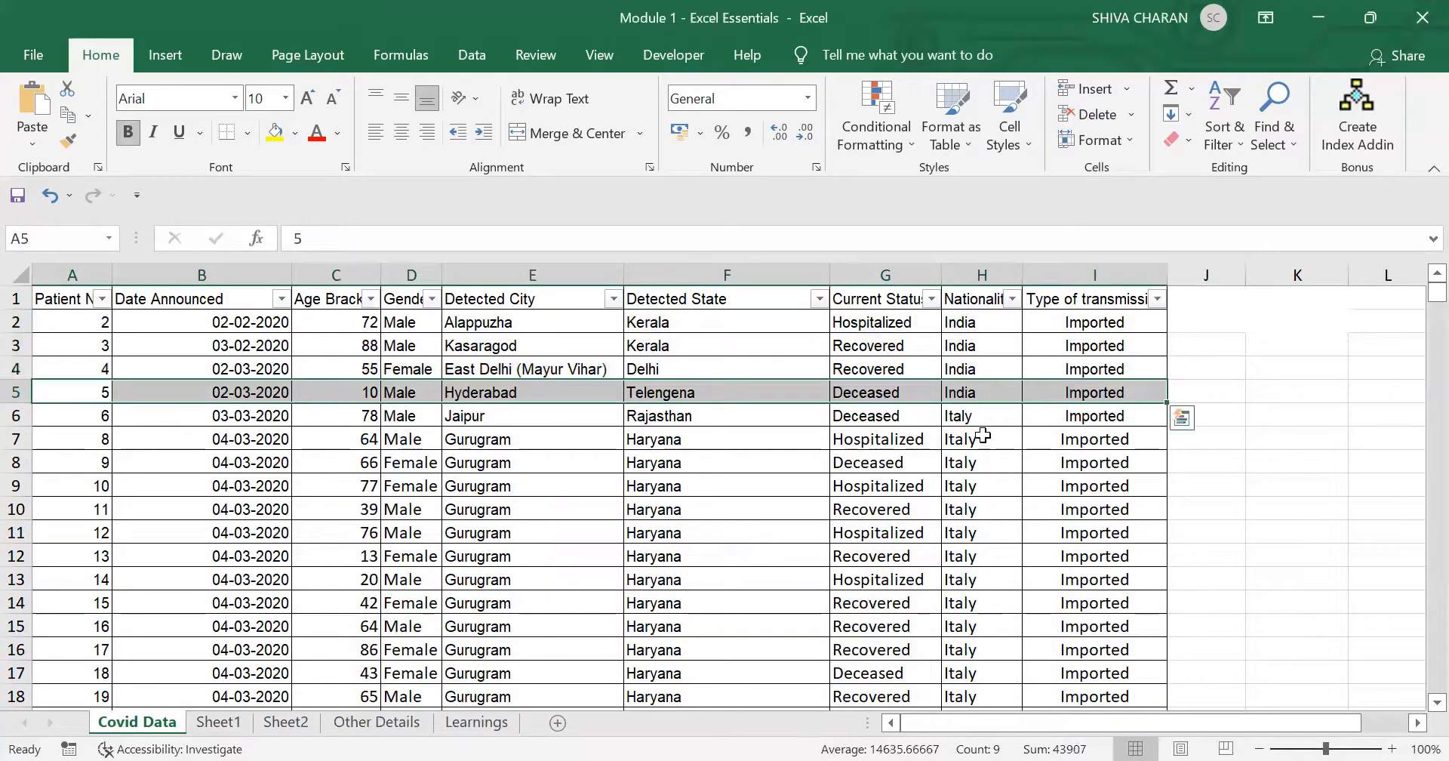
click(770, 476)
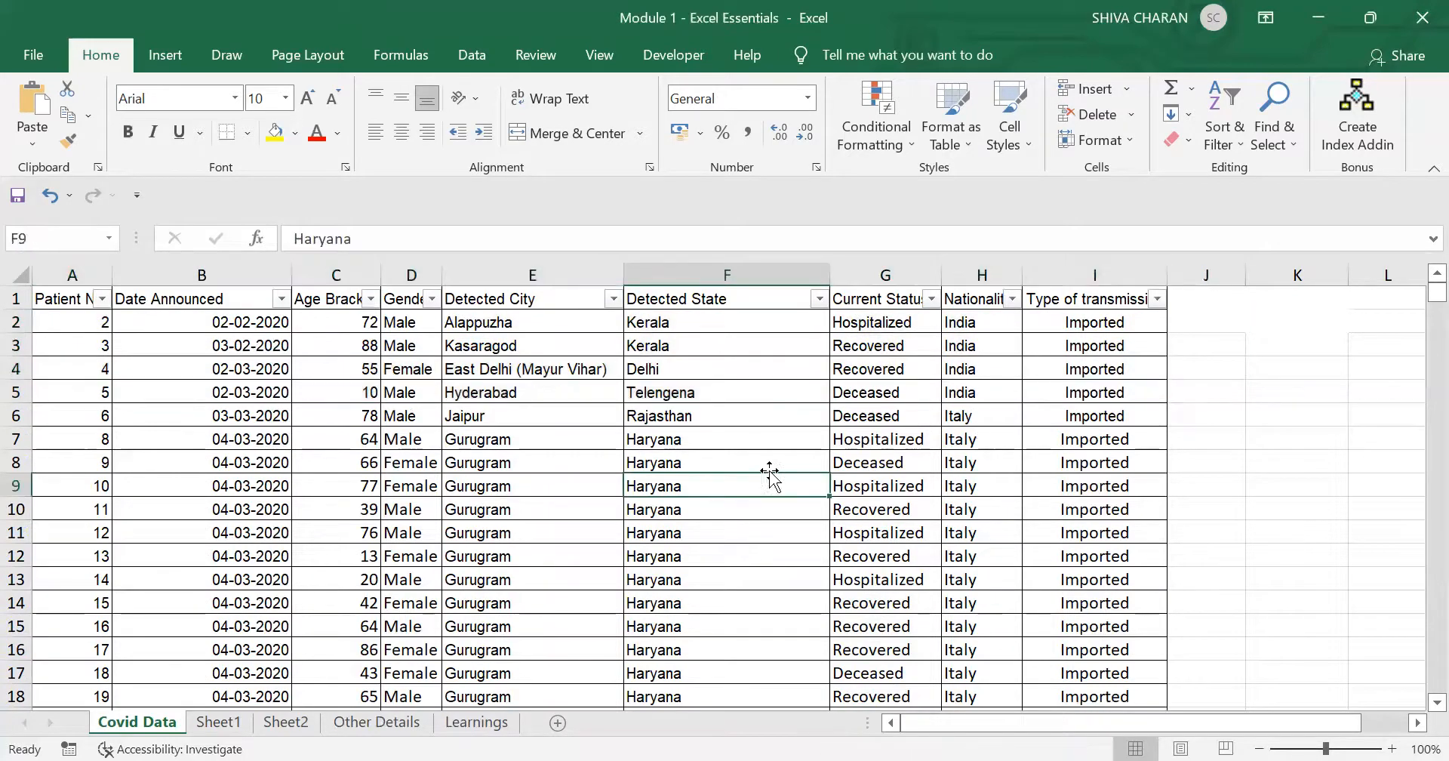
- Apply a custom text filter to Detected State with the condition equals "*and*", using wildcards for any series of characters on both sides
click(815, 299)
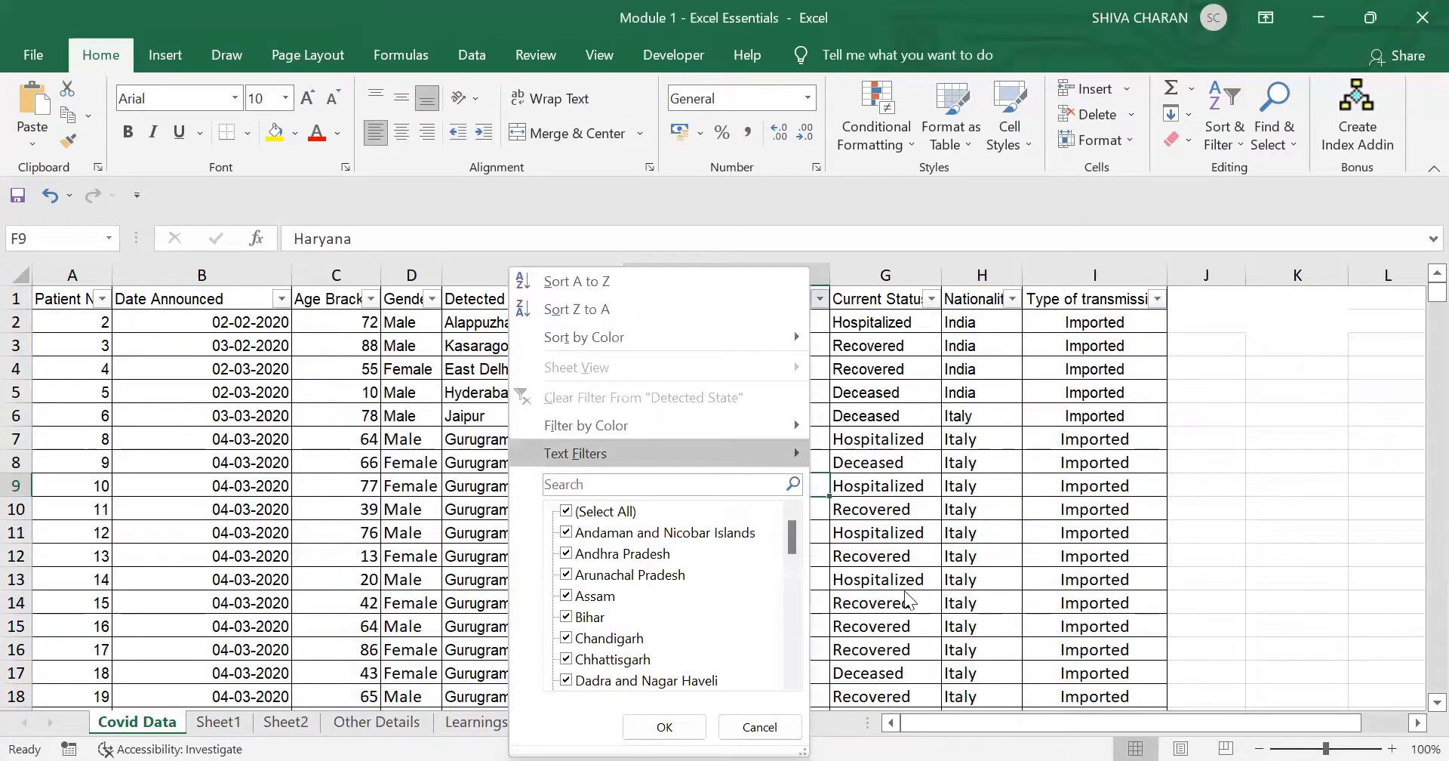
mouse_move(759, 461)
key(Return)
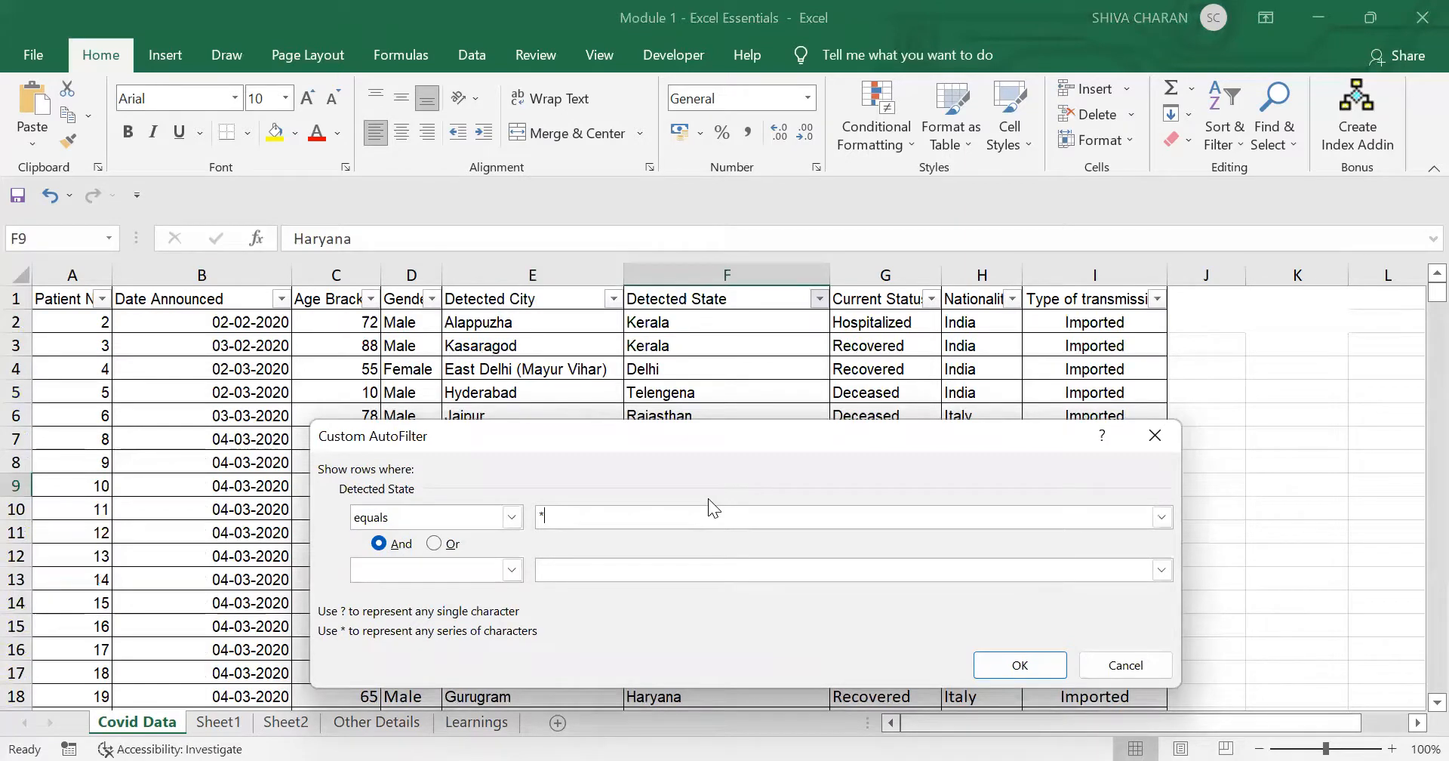
text(and*)
click(543, 518)
drag(547, 516, 564, 516)
click(549, 514)
click(571, 519)
click(996, 667)
- Examine "and" in the first filtered Detected State entry, Jammu and Kashmir, and check the filtered records down to the last row
click(756, 345)
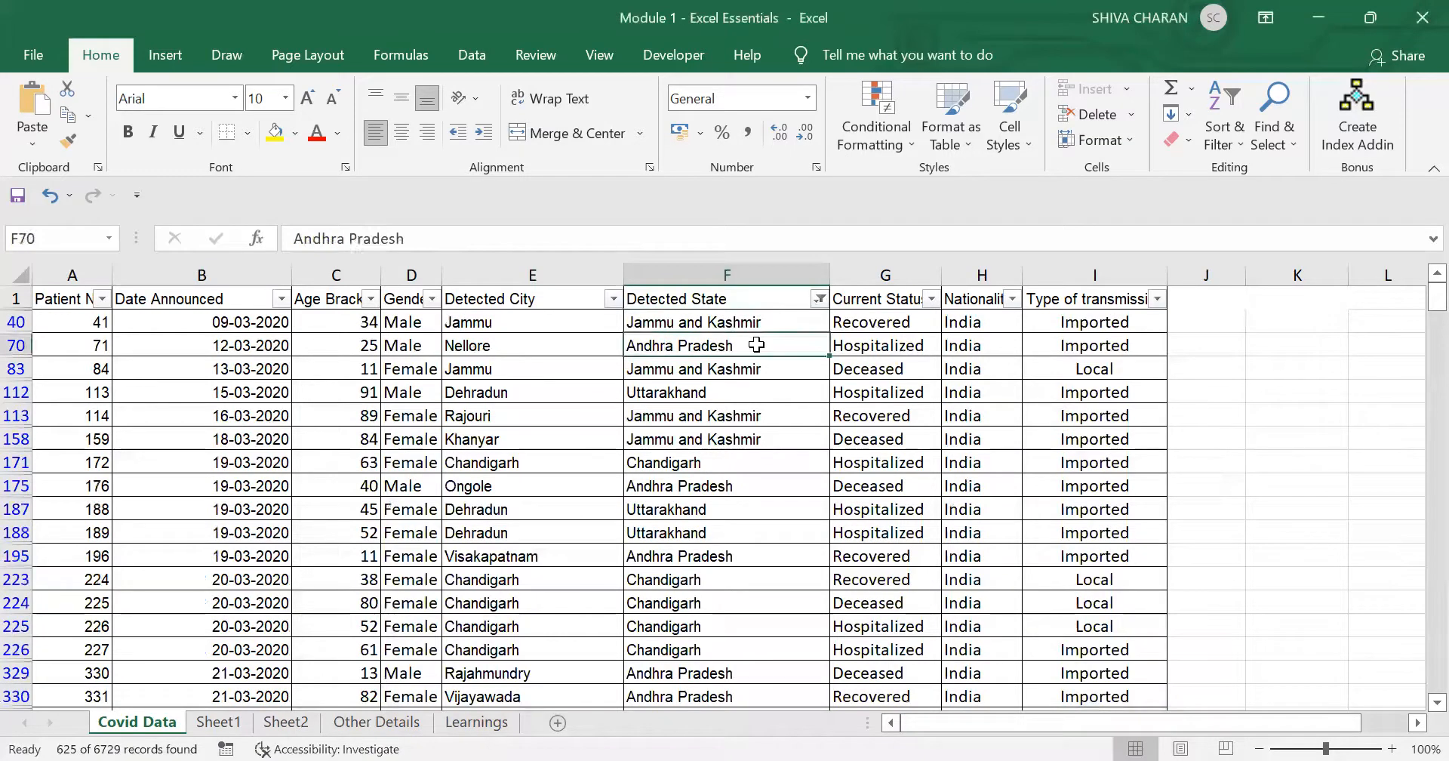
click(706, 321)
double_click(706, 321)
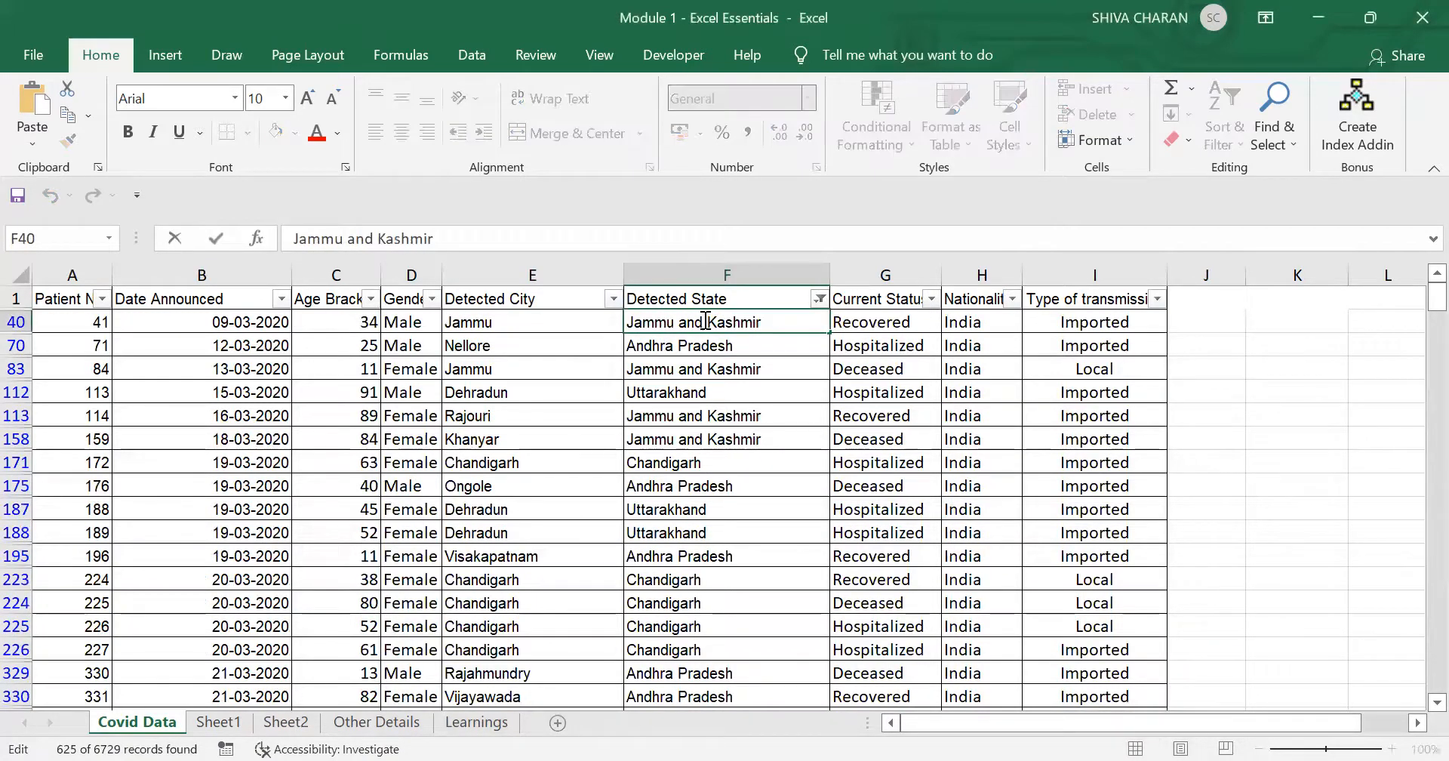
drag(706, 322, 682, 323)
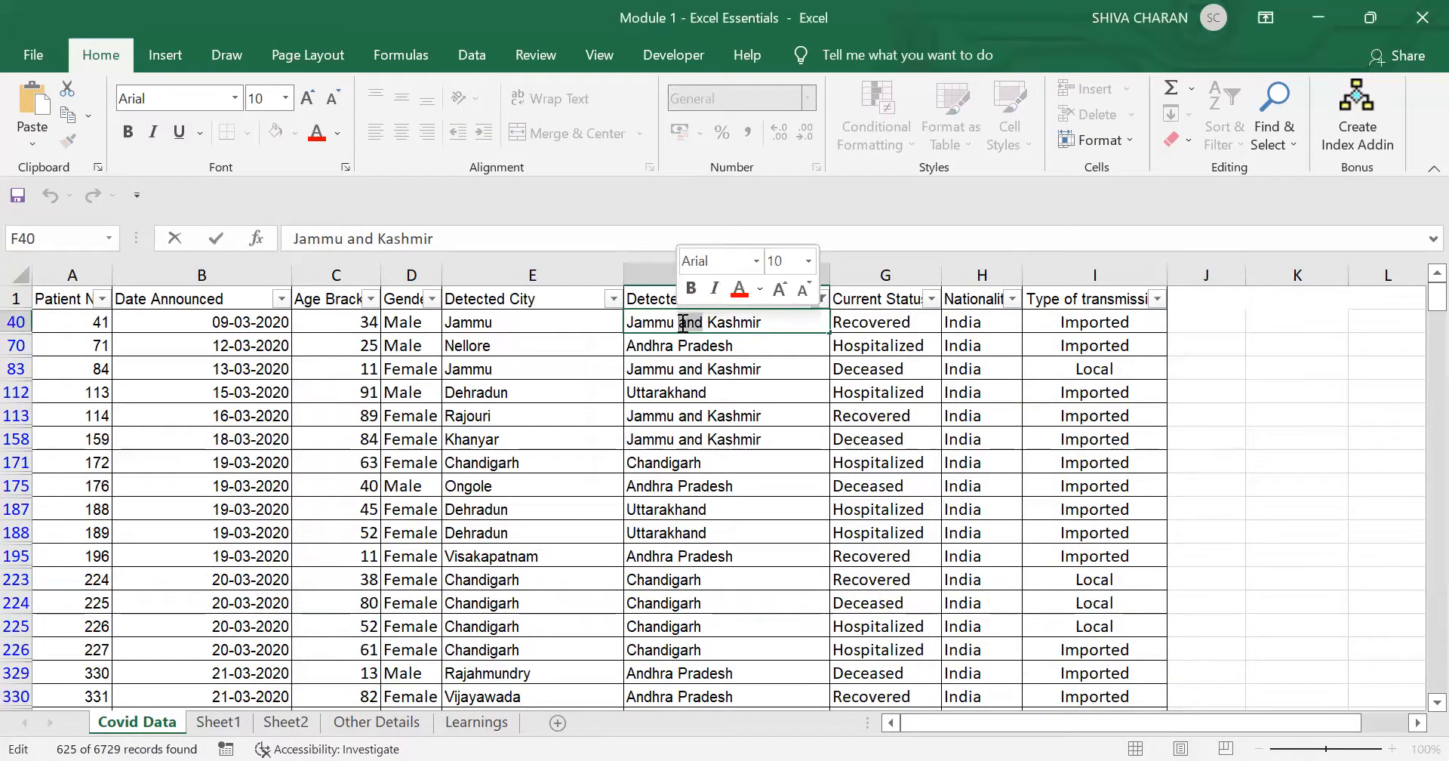
click(718, 365)
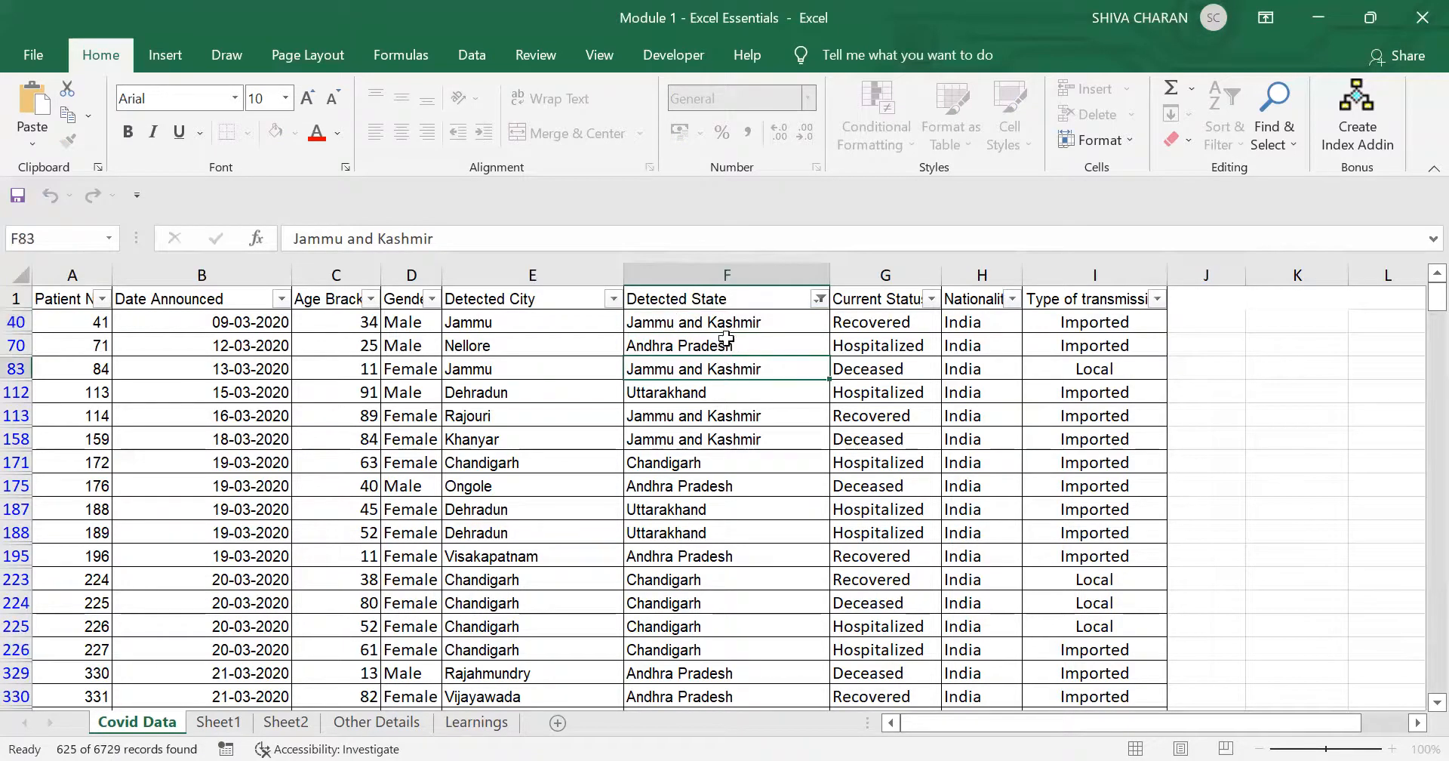
click(704, 322)
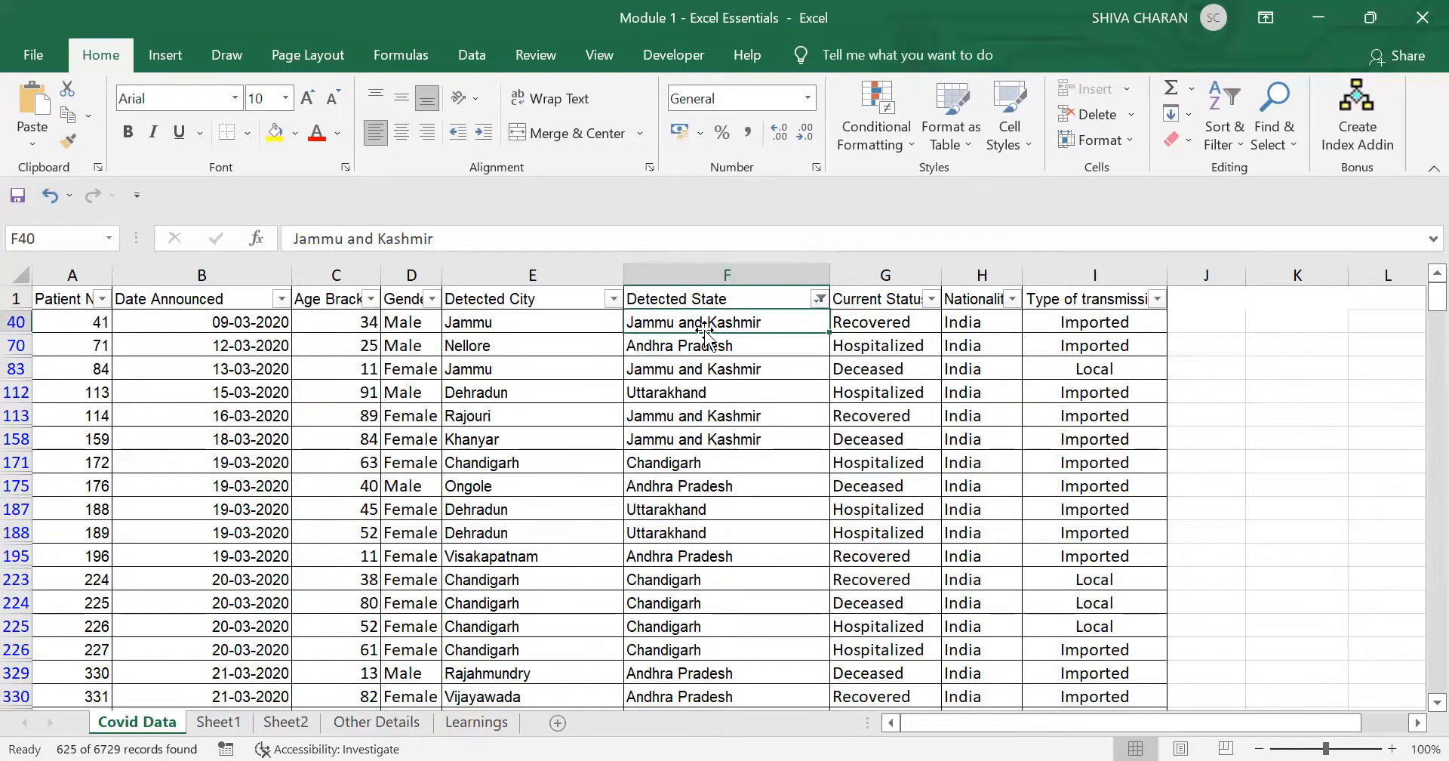
key(ctrl+Down)
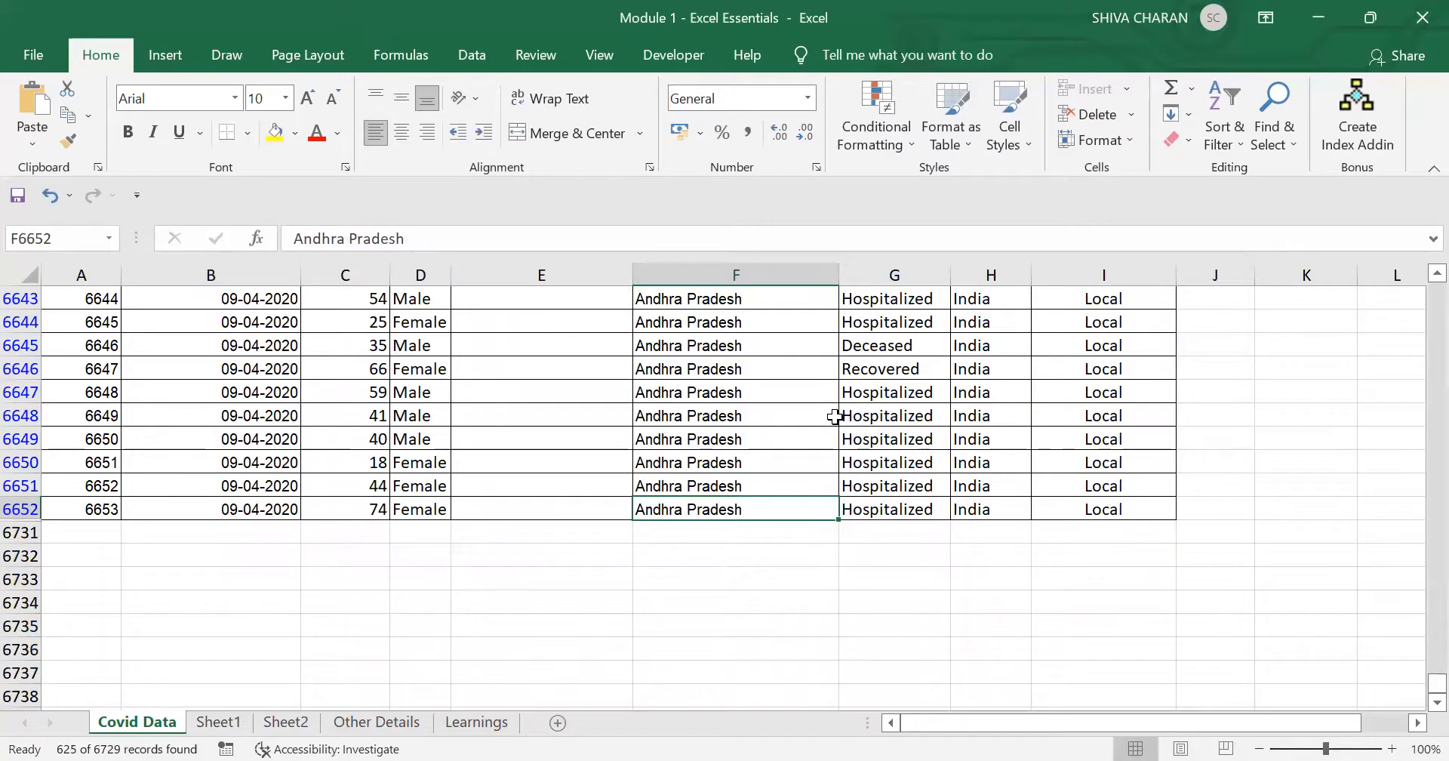
drag(1430, 685, 1416, 291)
- Compare where "and" occurs in the filtered Detected State entries Jammu and Kashmir, Andhra Pradesh and Uttarakhand without changing them
click(730, 317)
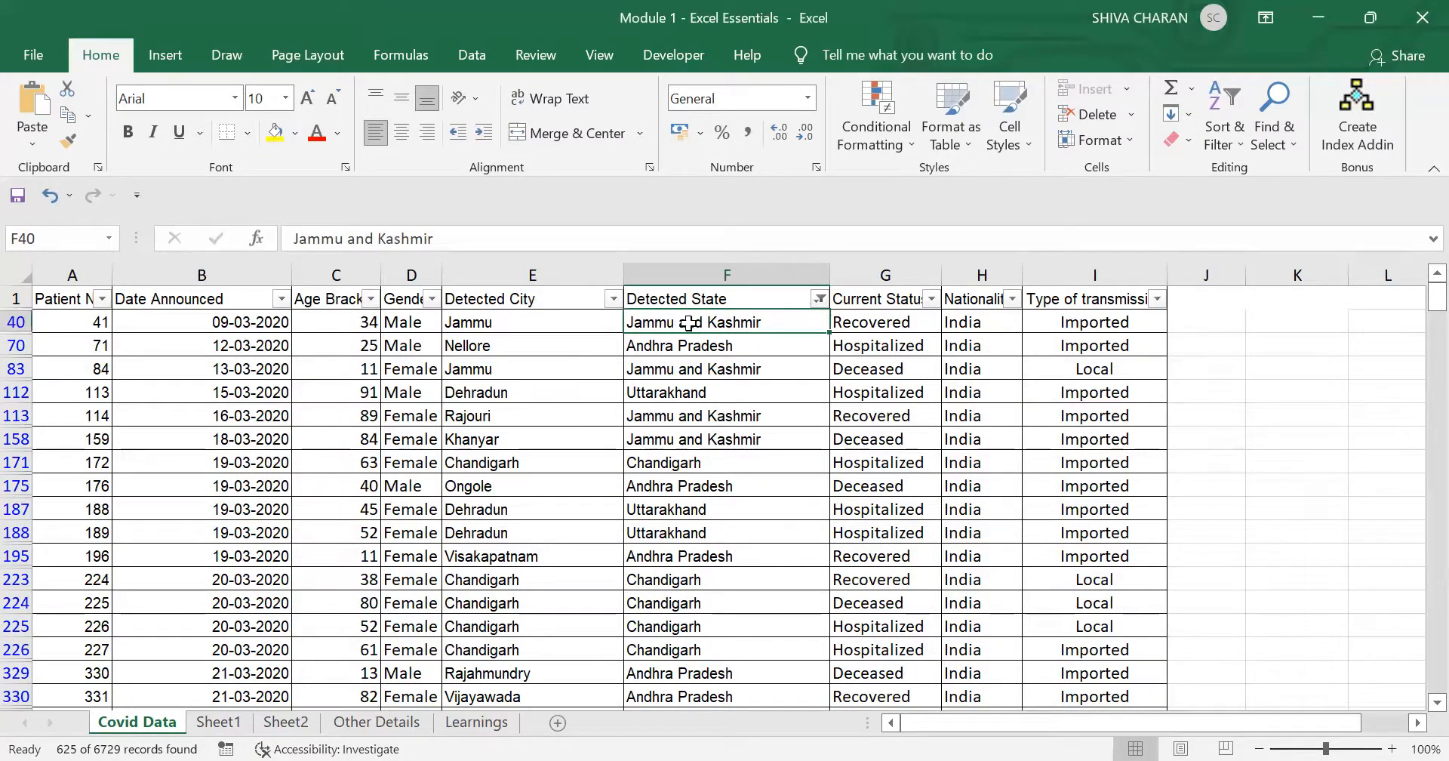
double_click(701, 321)
drag(701, 321, 679, 323)
click(689, 348)
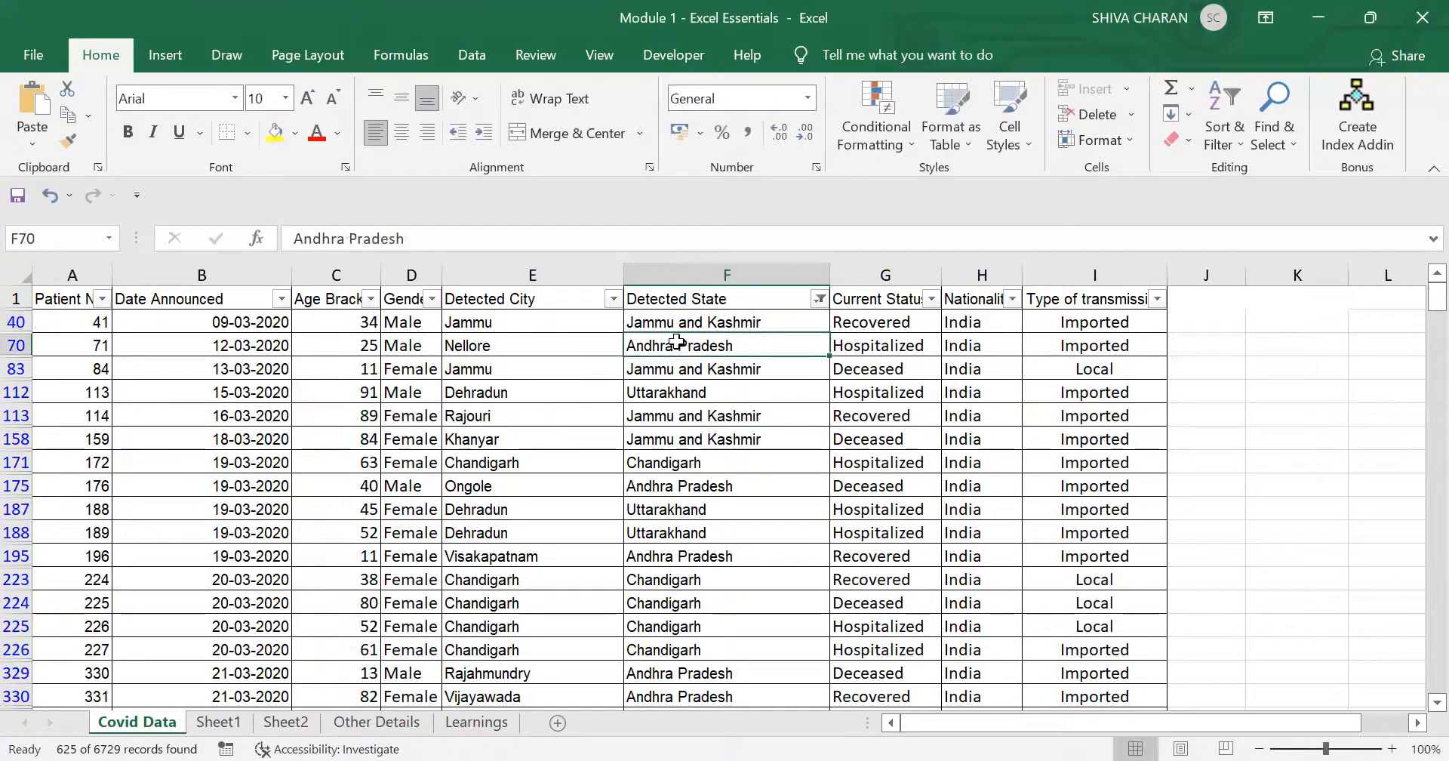
double_click(650, 333)
drag(650, 333, 625, 334)
click(675, 377)
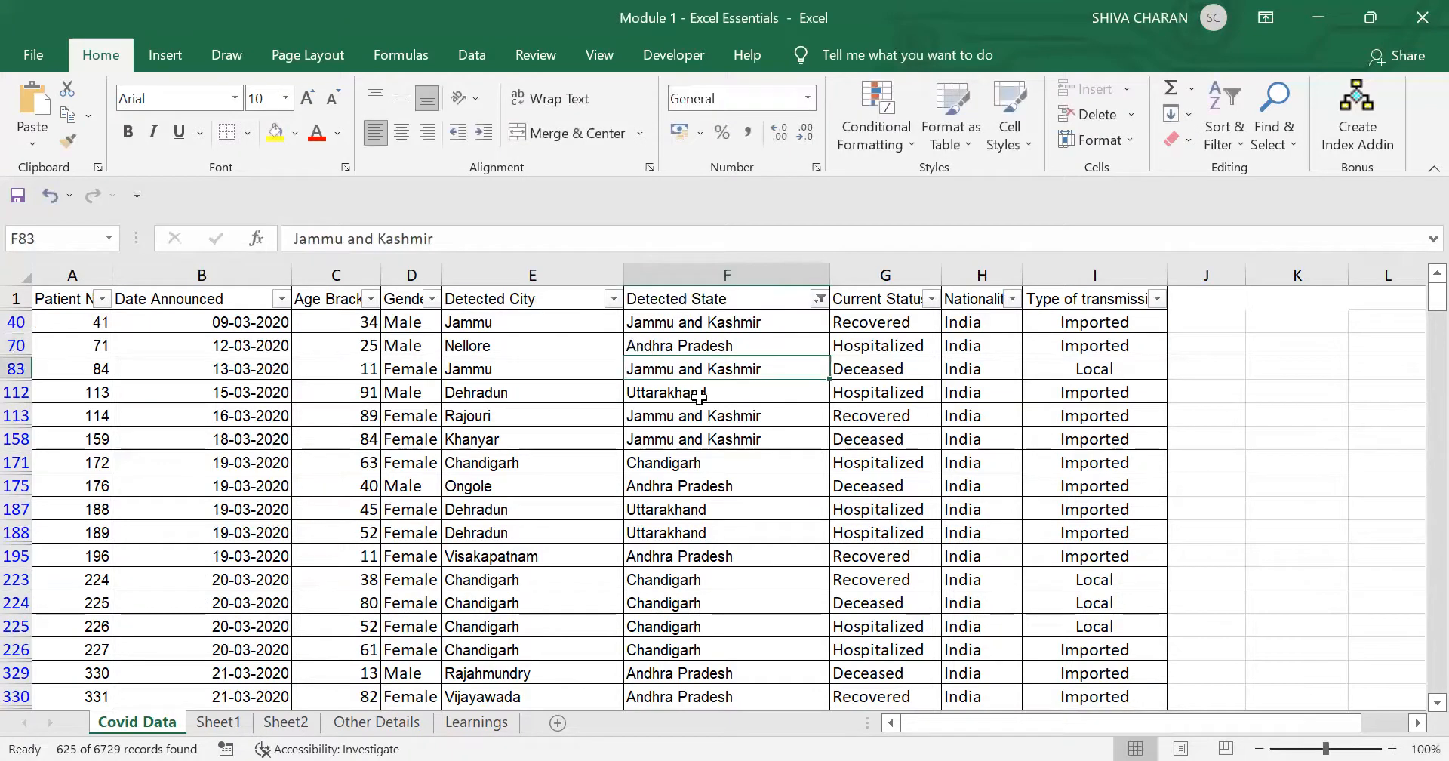
click(716, 392)
double_click(716, 392)
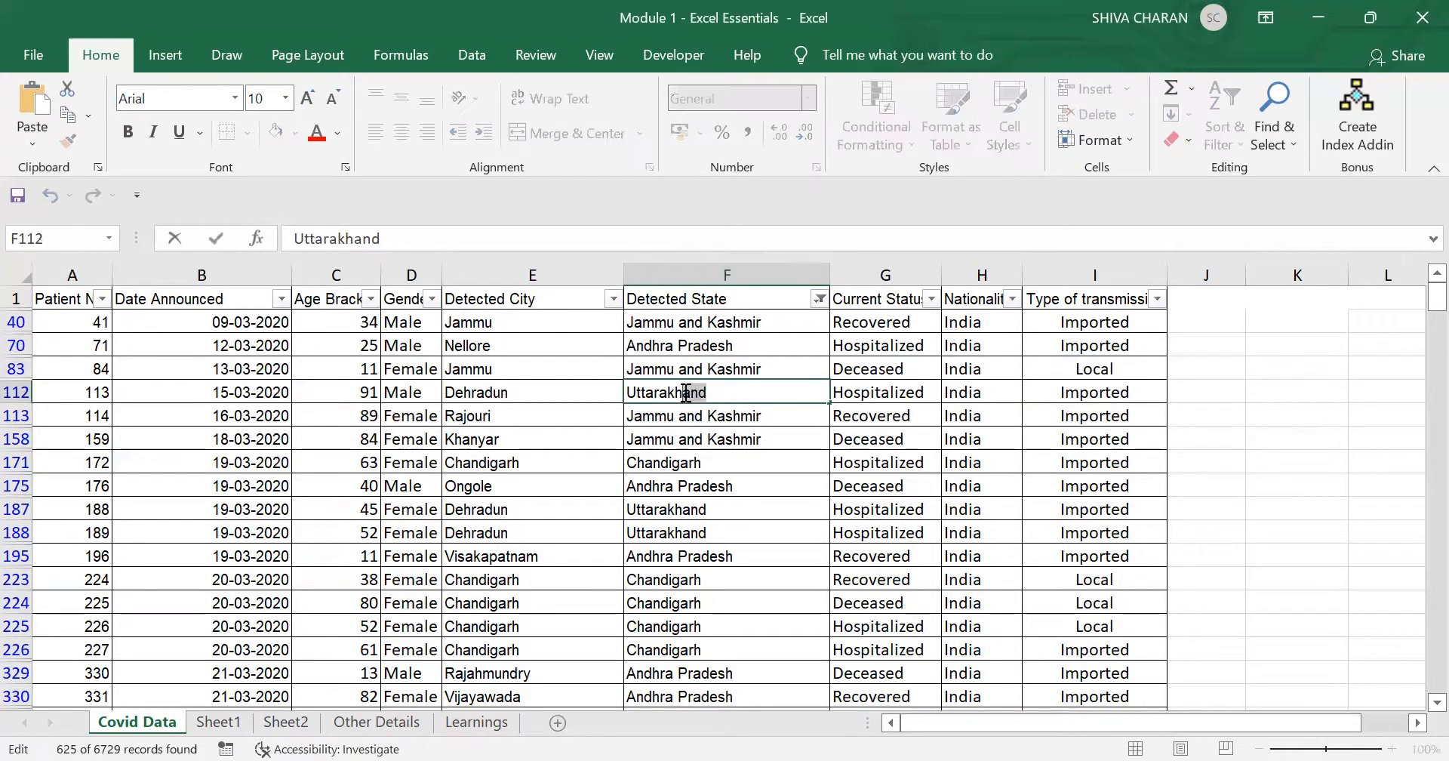
click(738, 428)
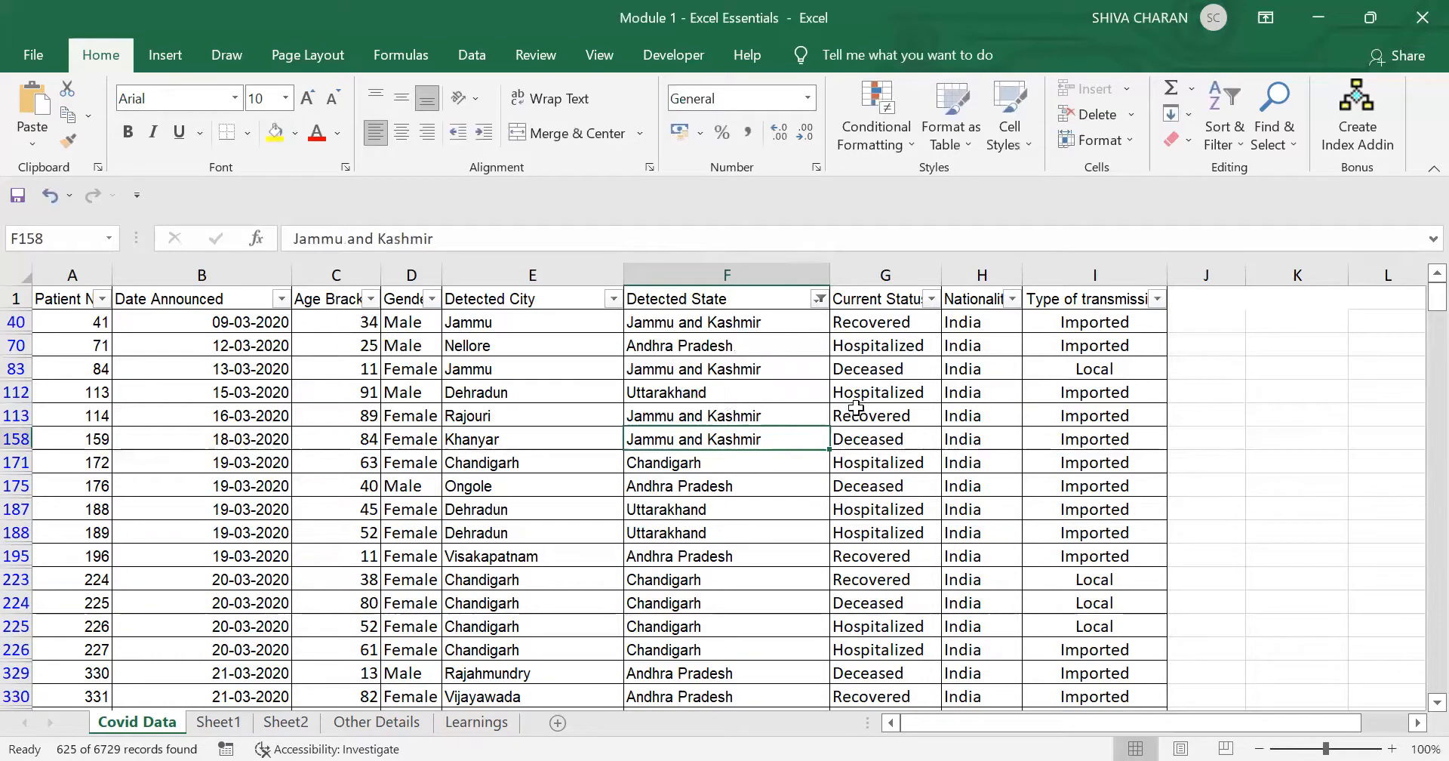
drag(790, 323, 791, 637)
click(774, 532)
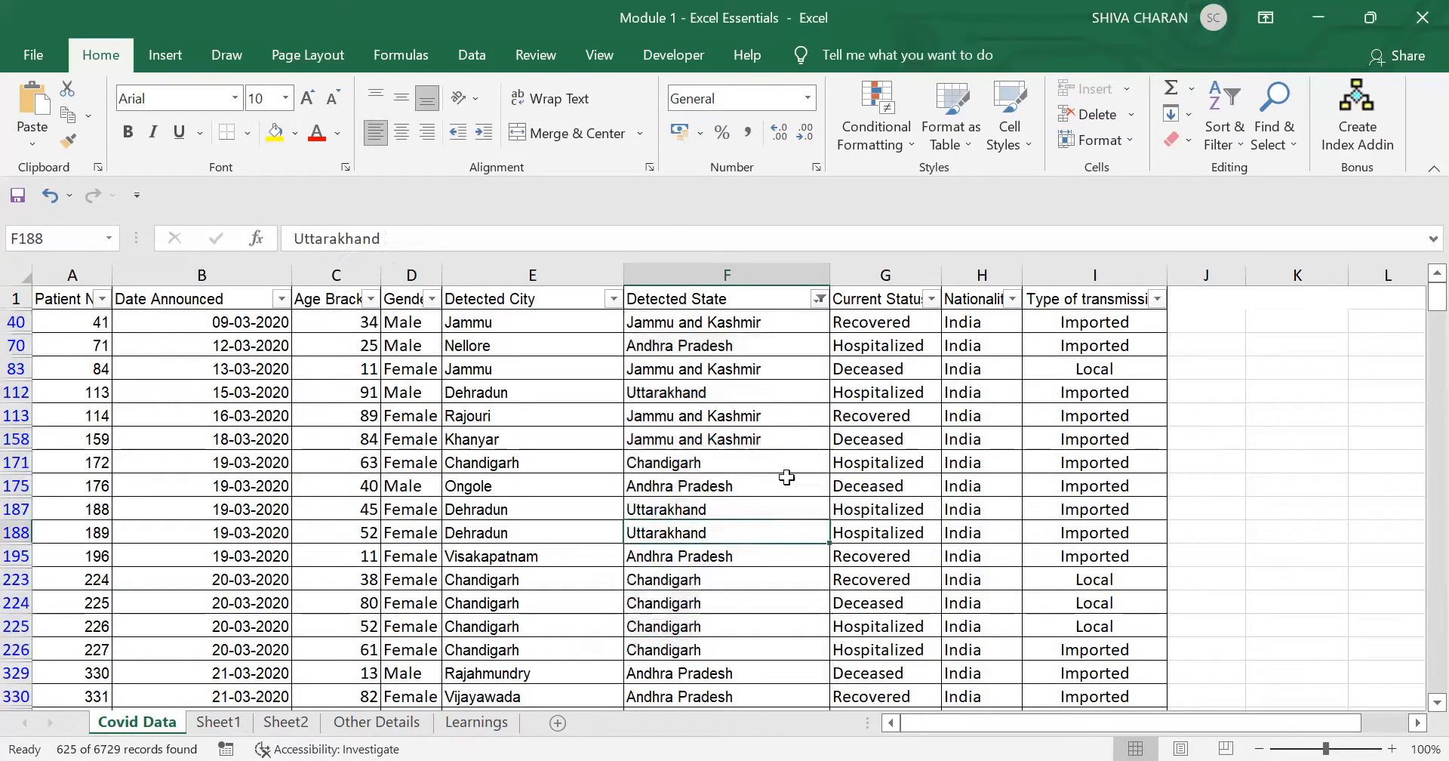
- Clear the "*and*" filter from the Detected State column
click(812, 301)
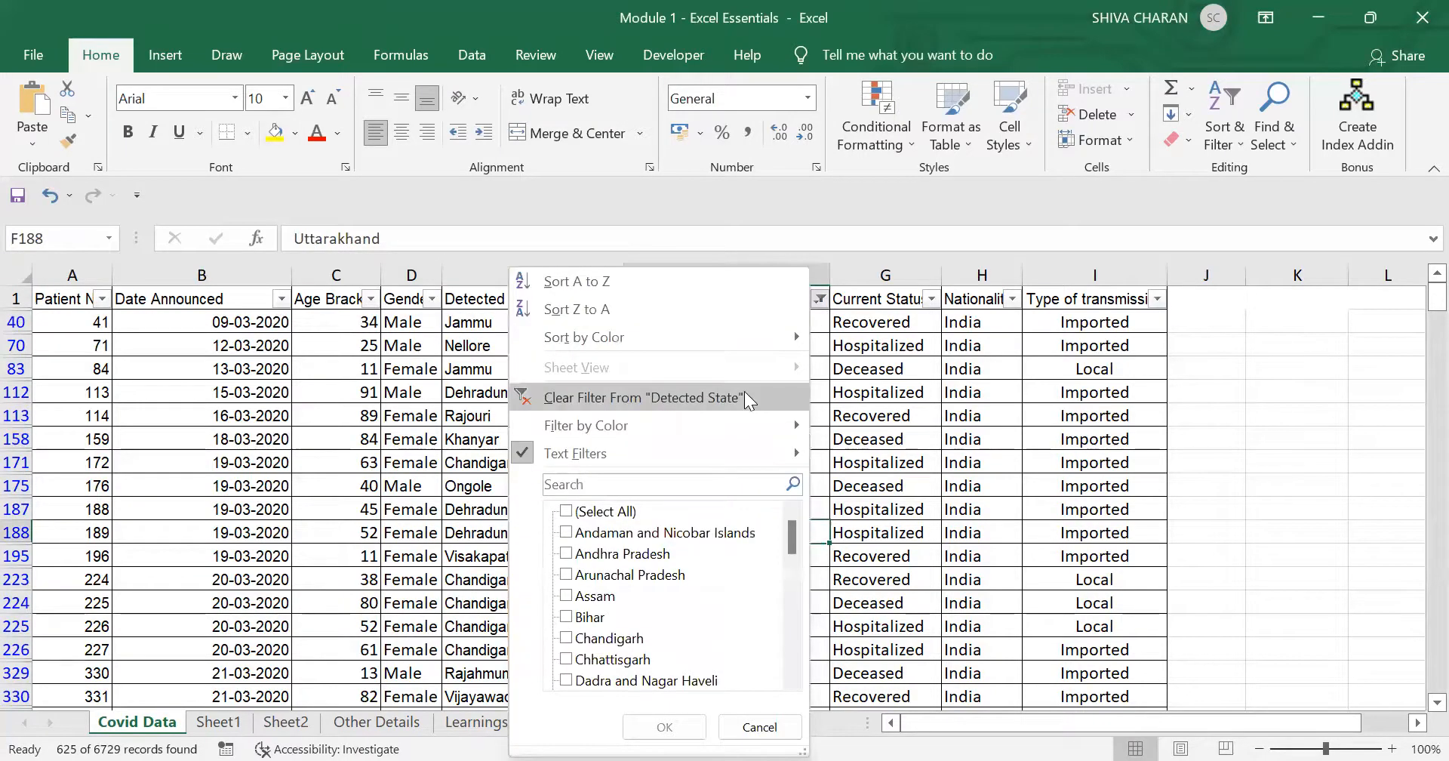
click(744, 397)
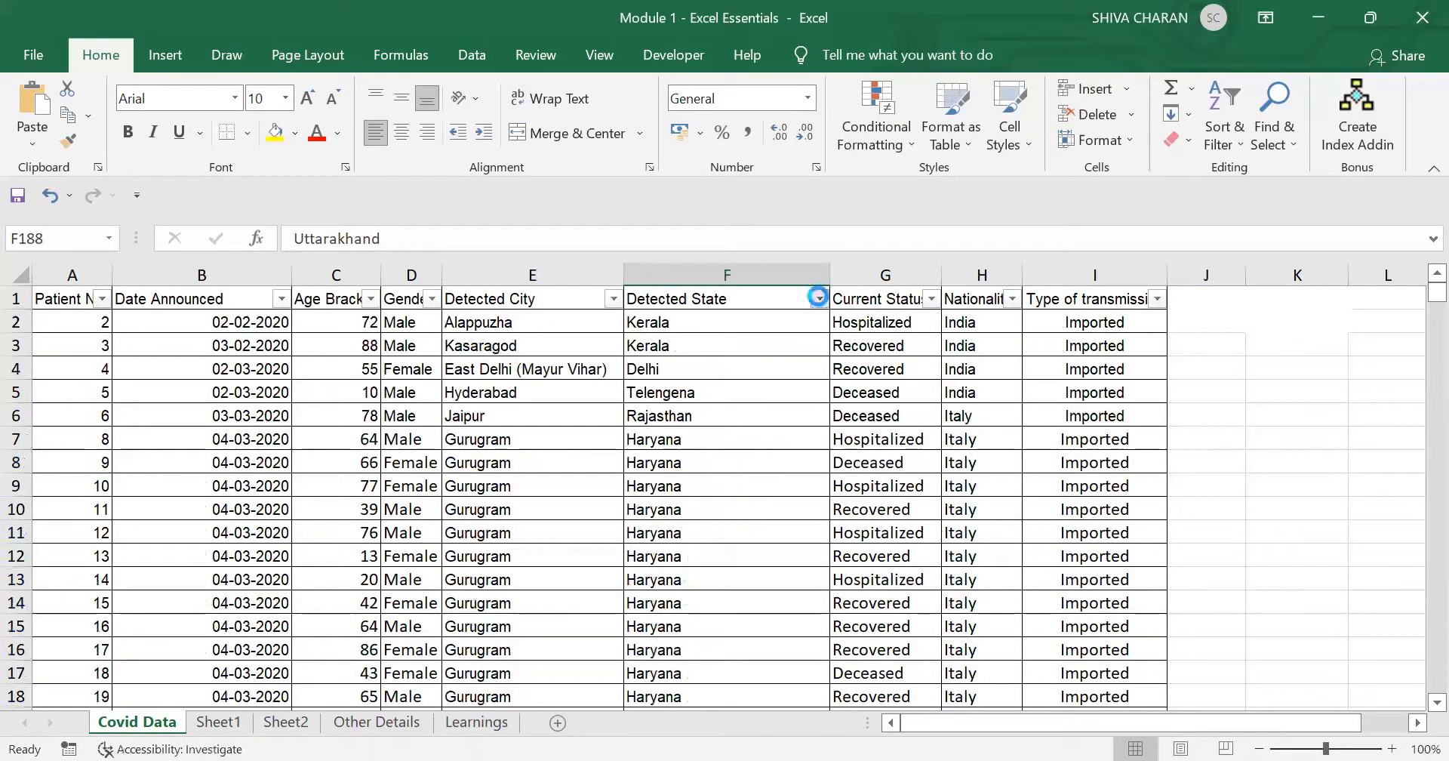
click(818, 296)
click(848, 400)
click(779, 386)
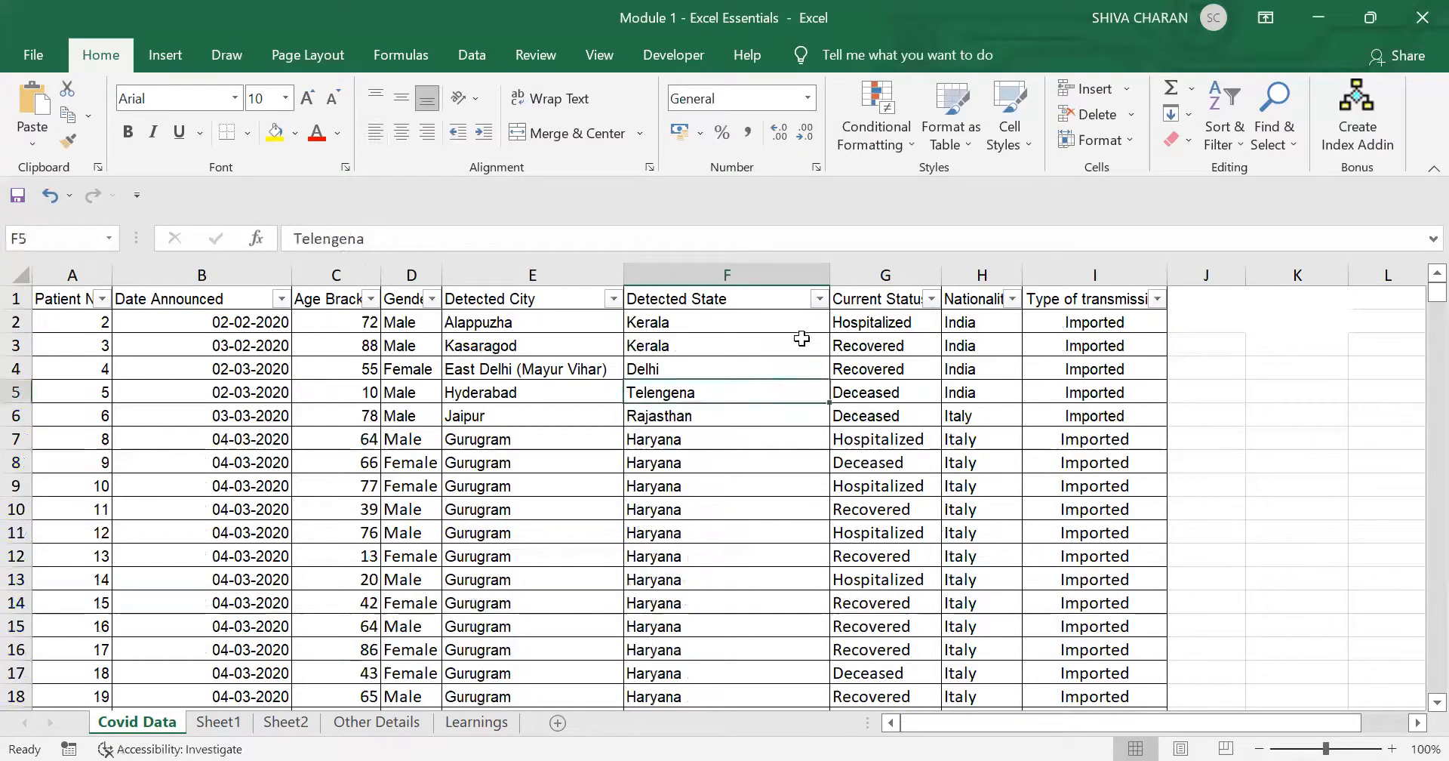
- Filter Detected State with the text condition contains "and" and look through the filtered rows
click(818, 300)
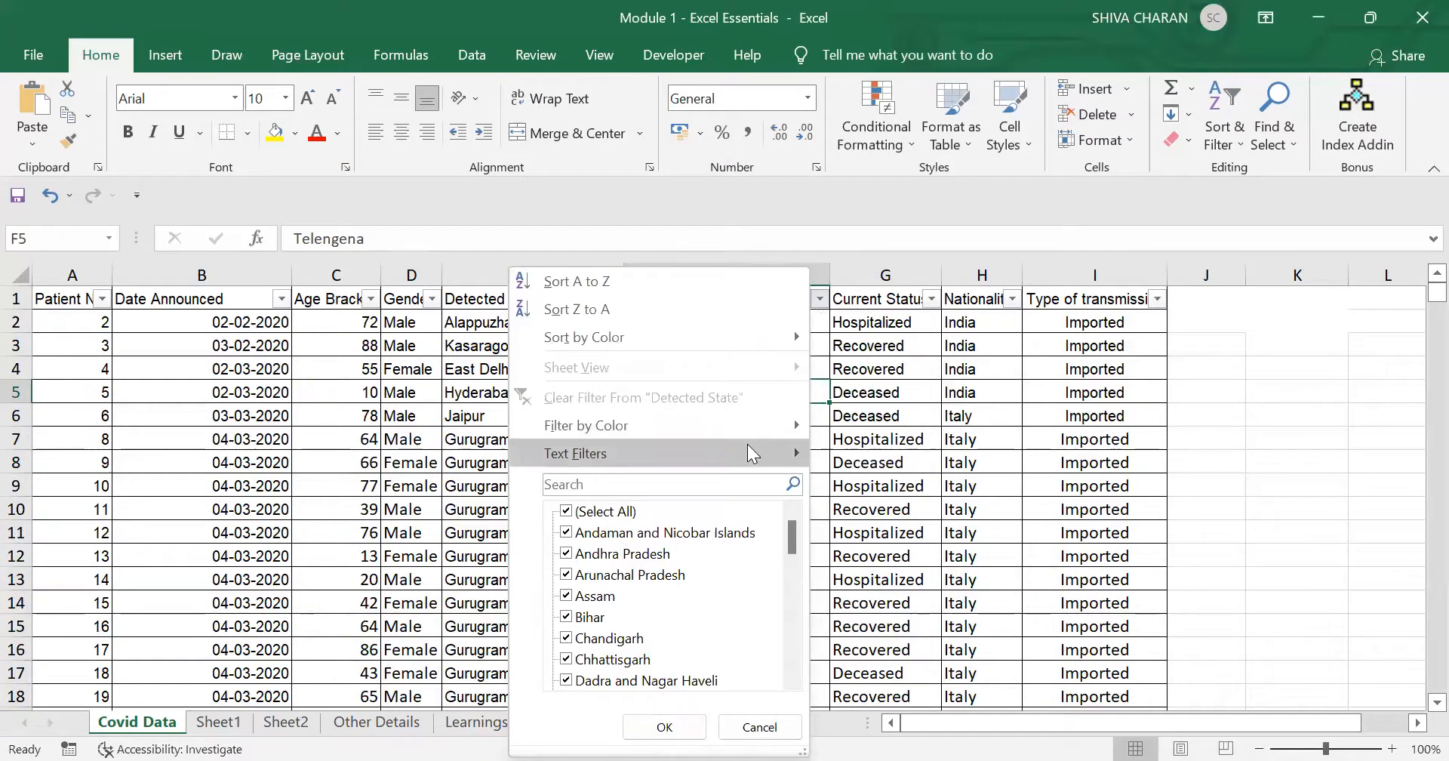
mouse_move(747, 446)
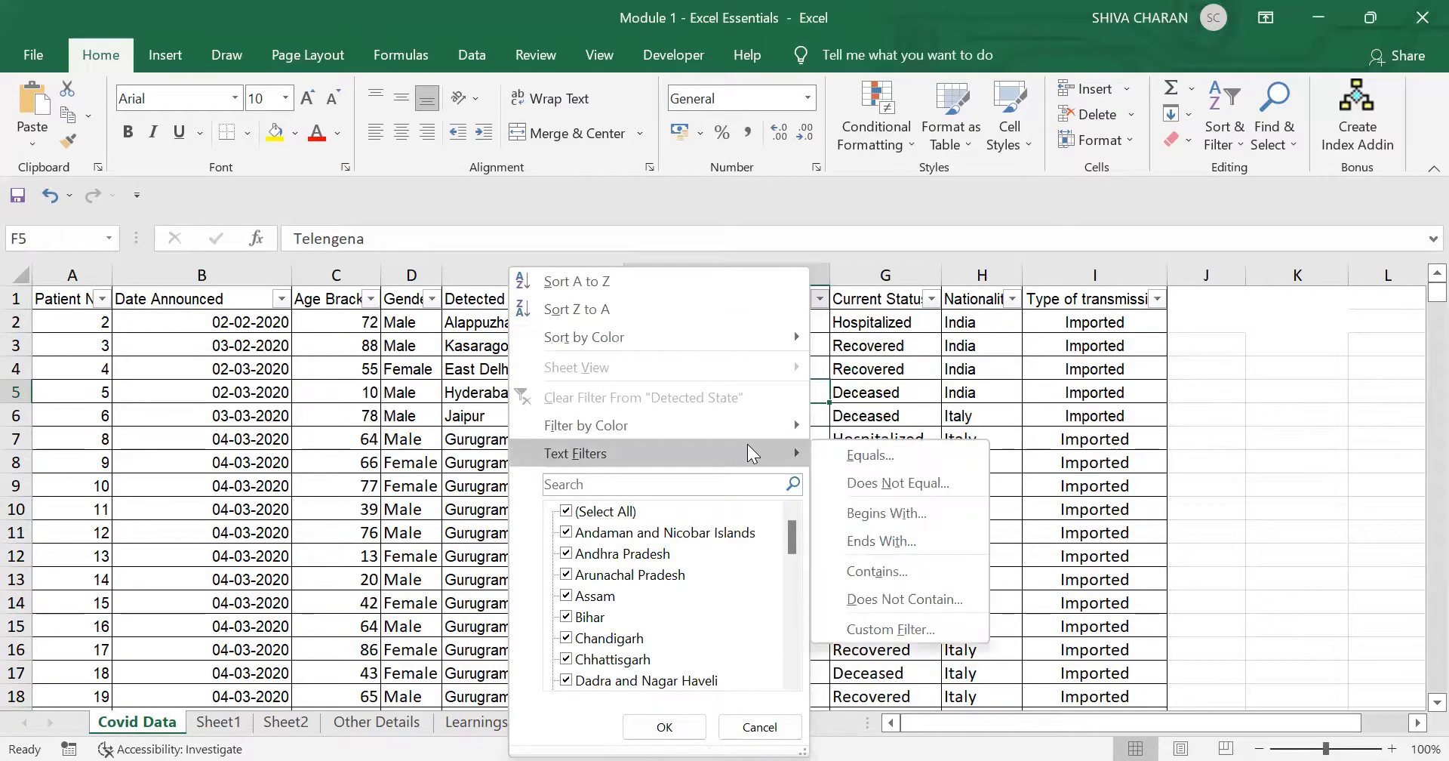
click(925, 563)
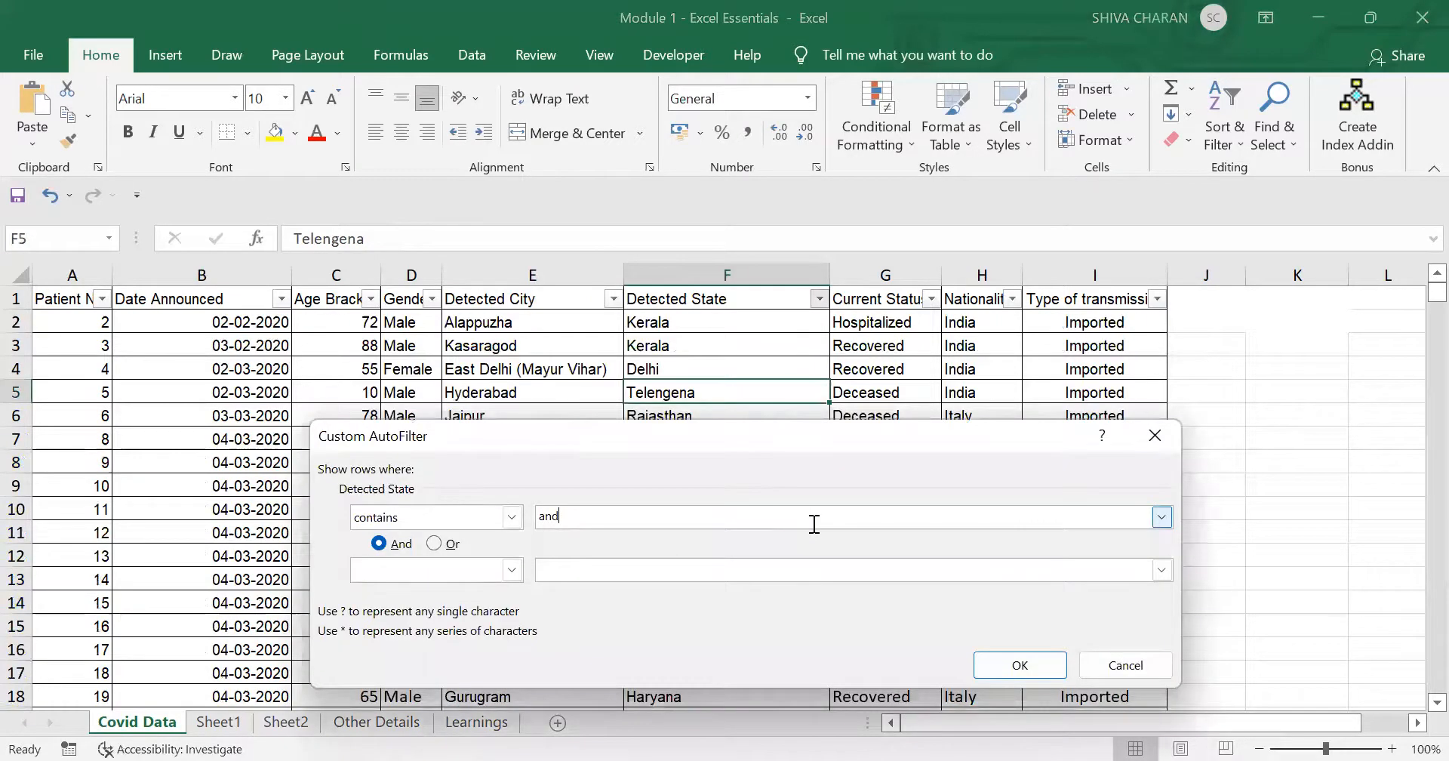
click(1015, 670)
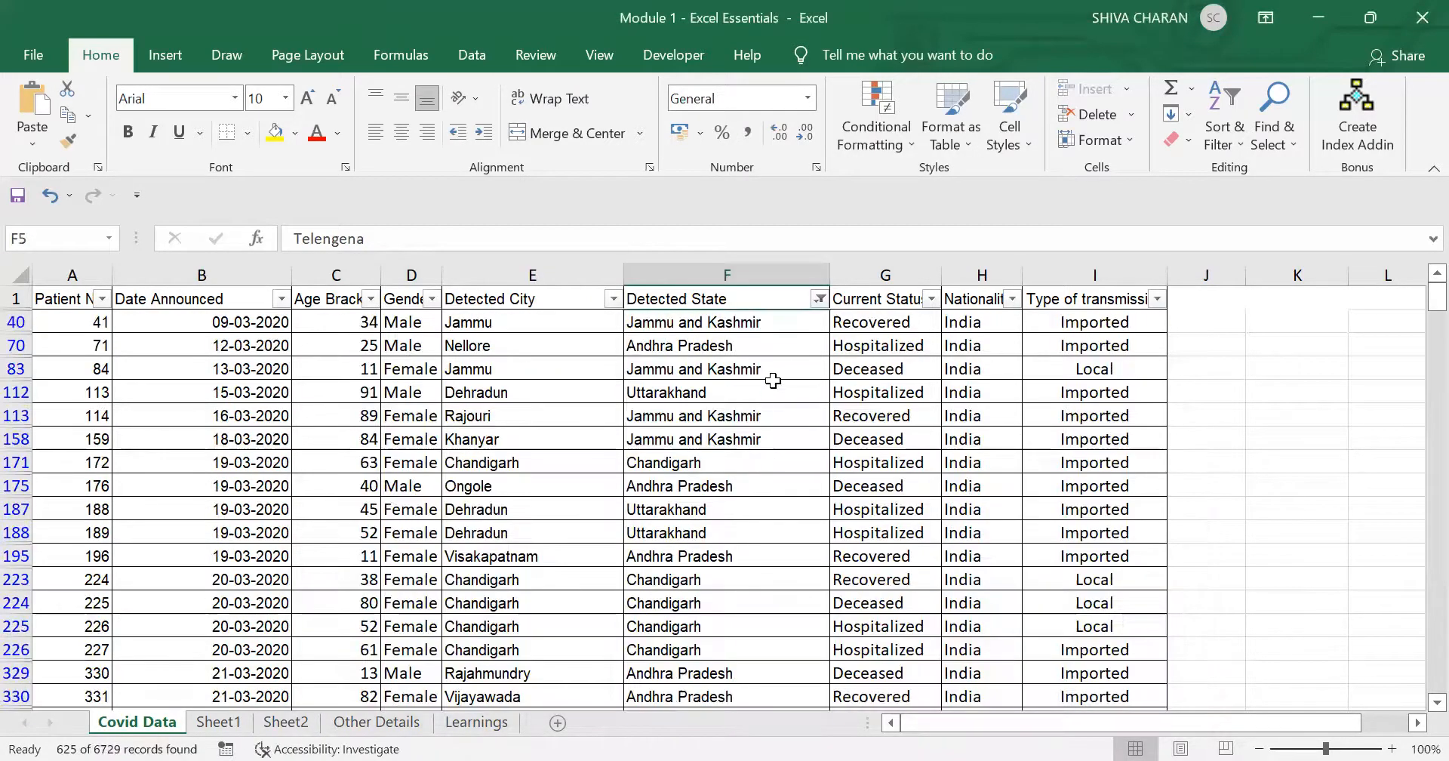
drag(773, 326, 785, 694)
click(787, 593)
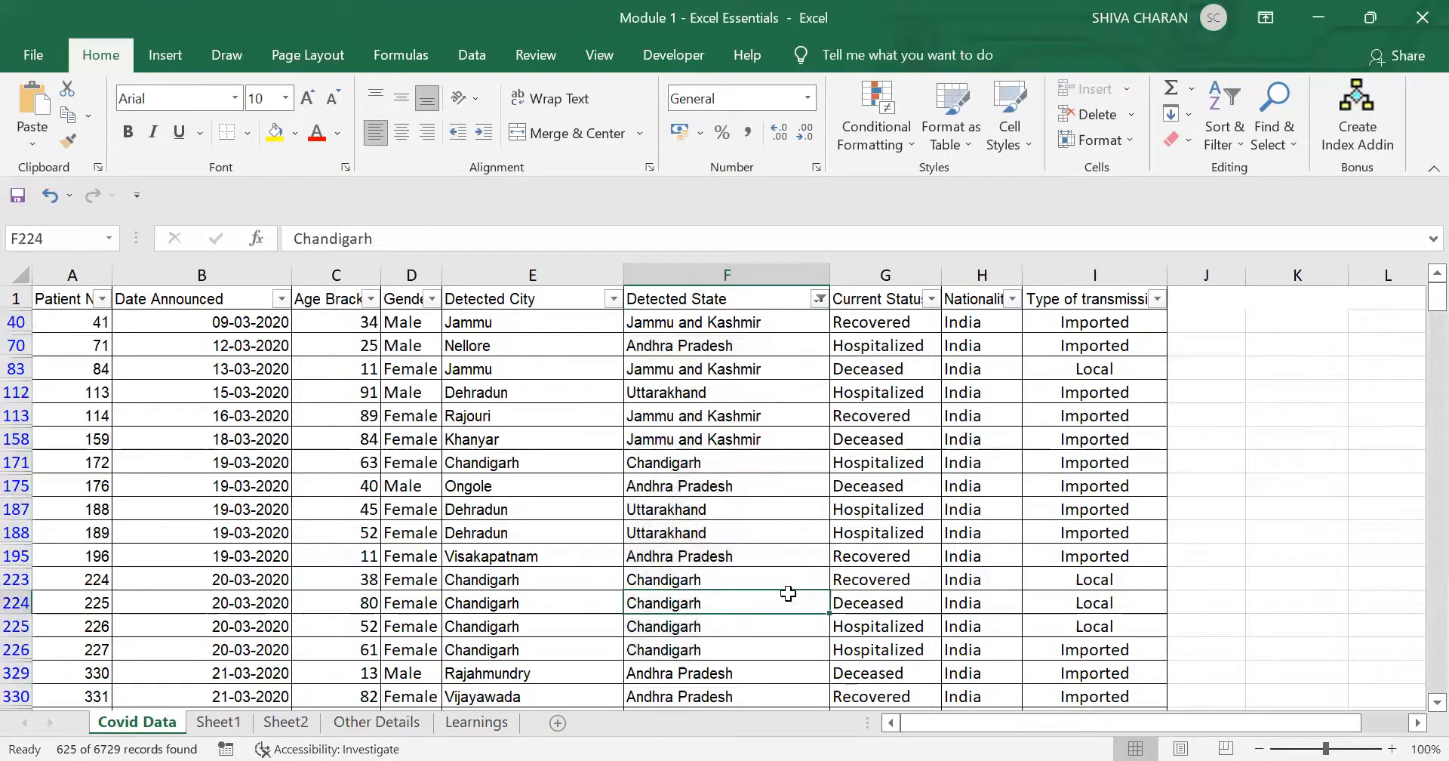
scroll(778, 501, down, 2)
click(784, 603)
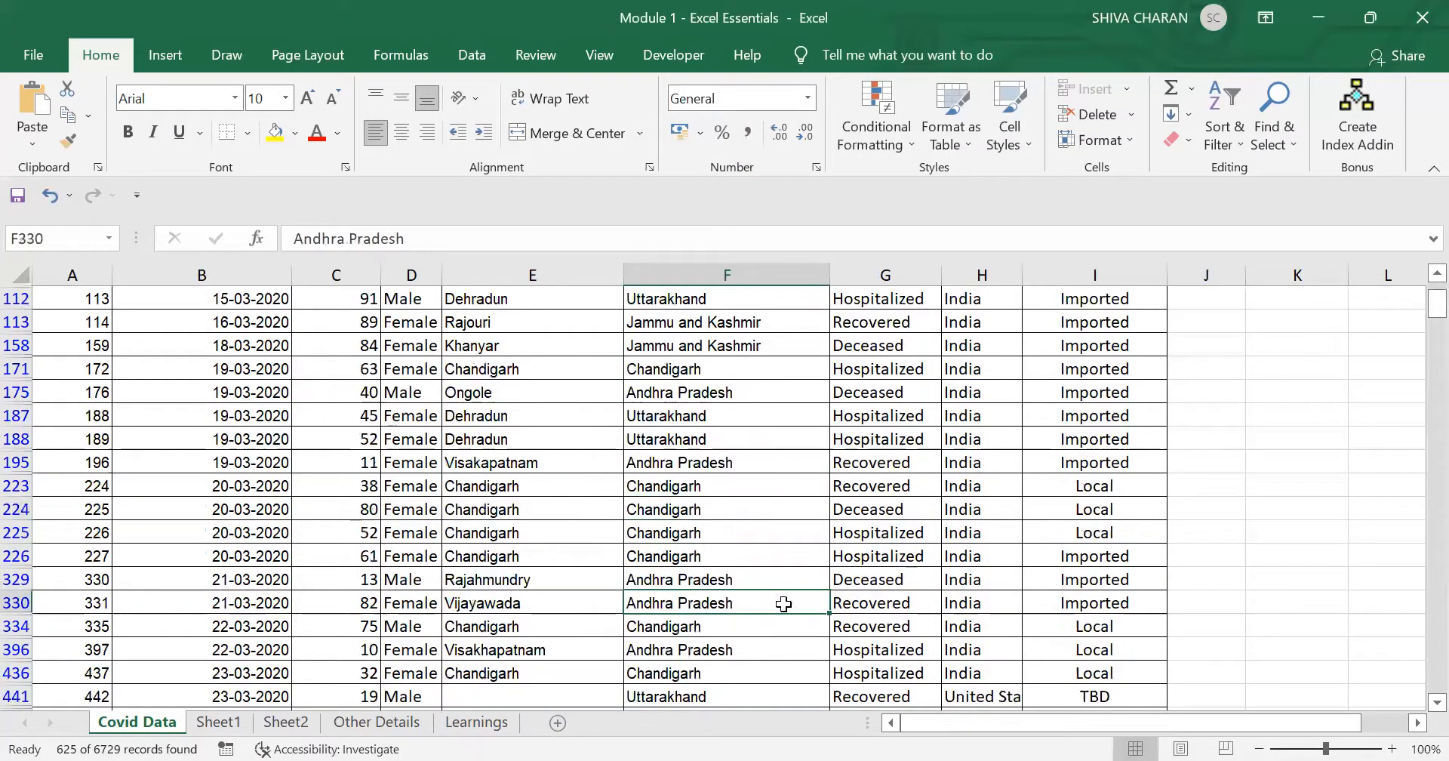
scroll(784, 603, up, 2)
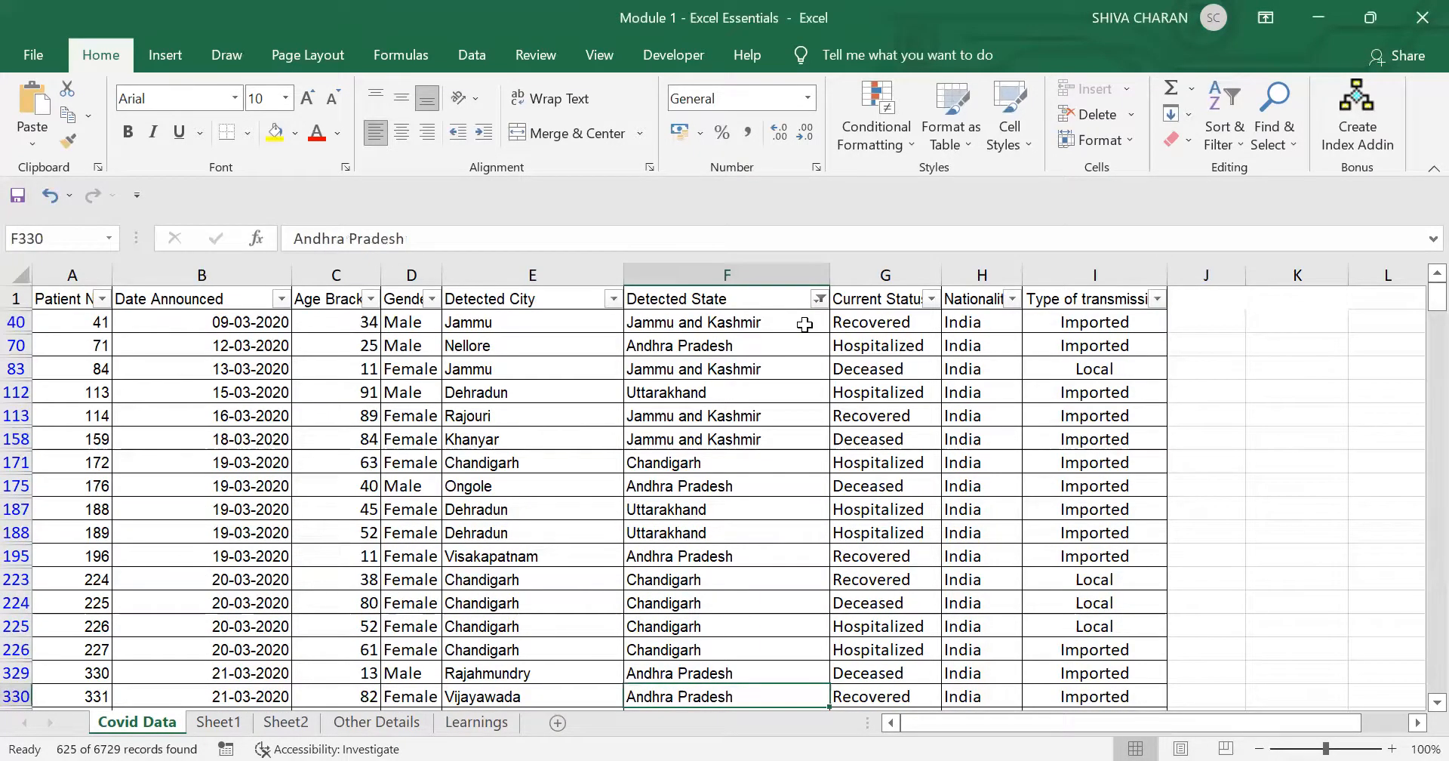
- Clear the contains "and" filter from the Detected State column
click(819, 299)
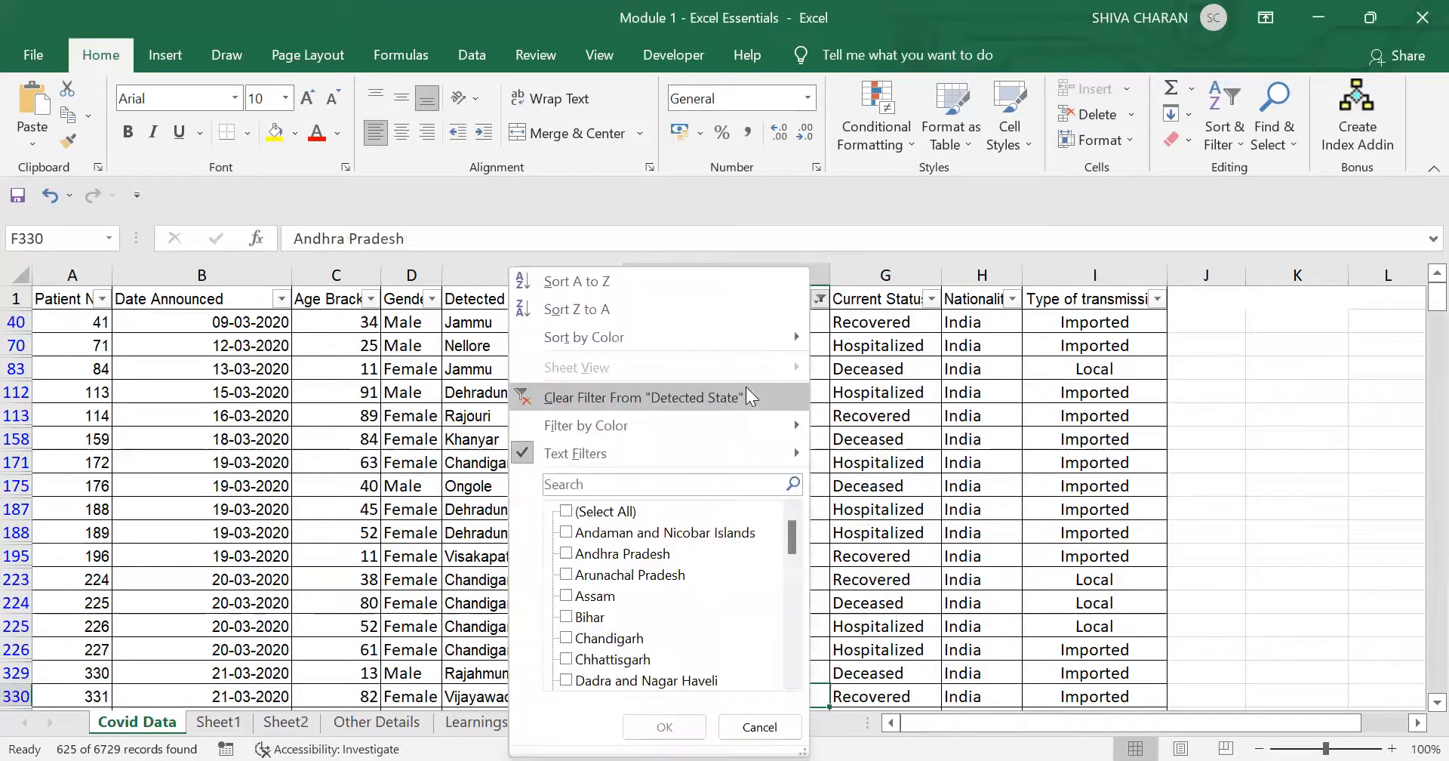
click(747, 388)
click(800, 487)
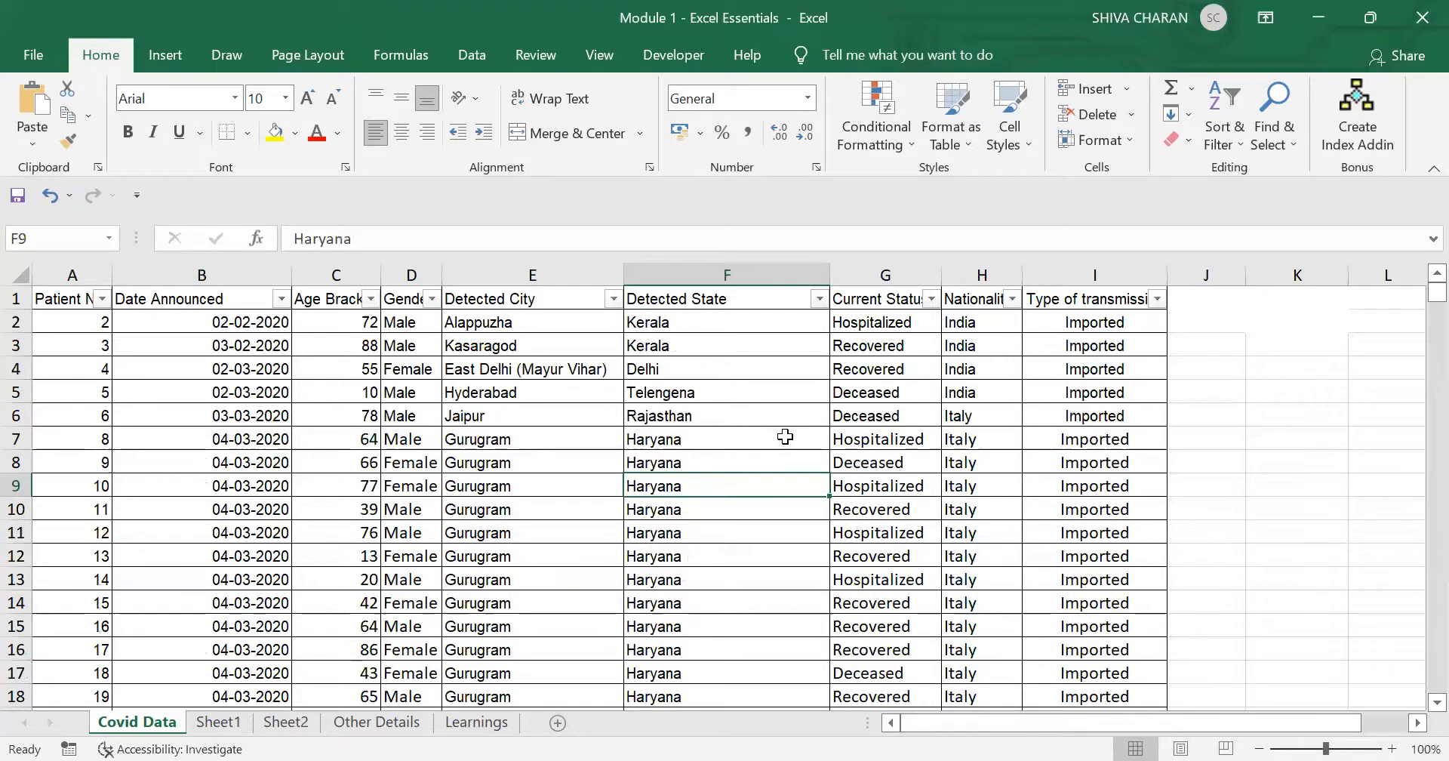
click(753, 392)
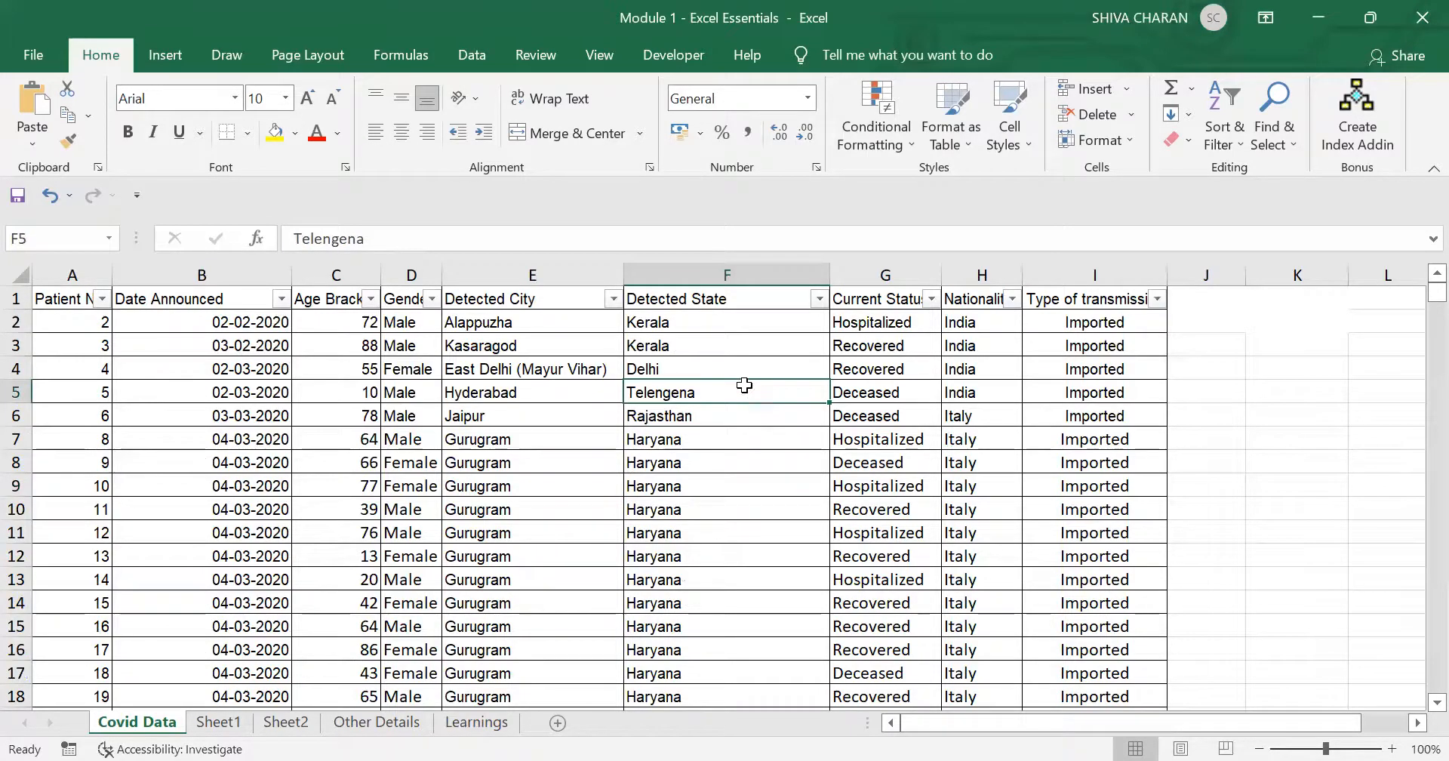
drag(95, 393, 766, 415)
click(726, 388)
click(1109, 392)
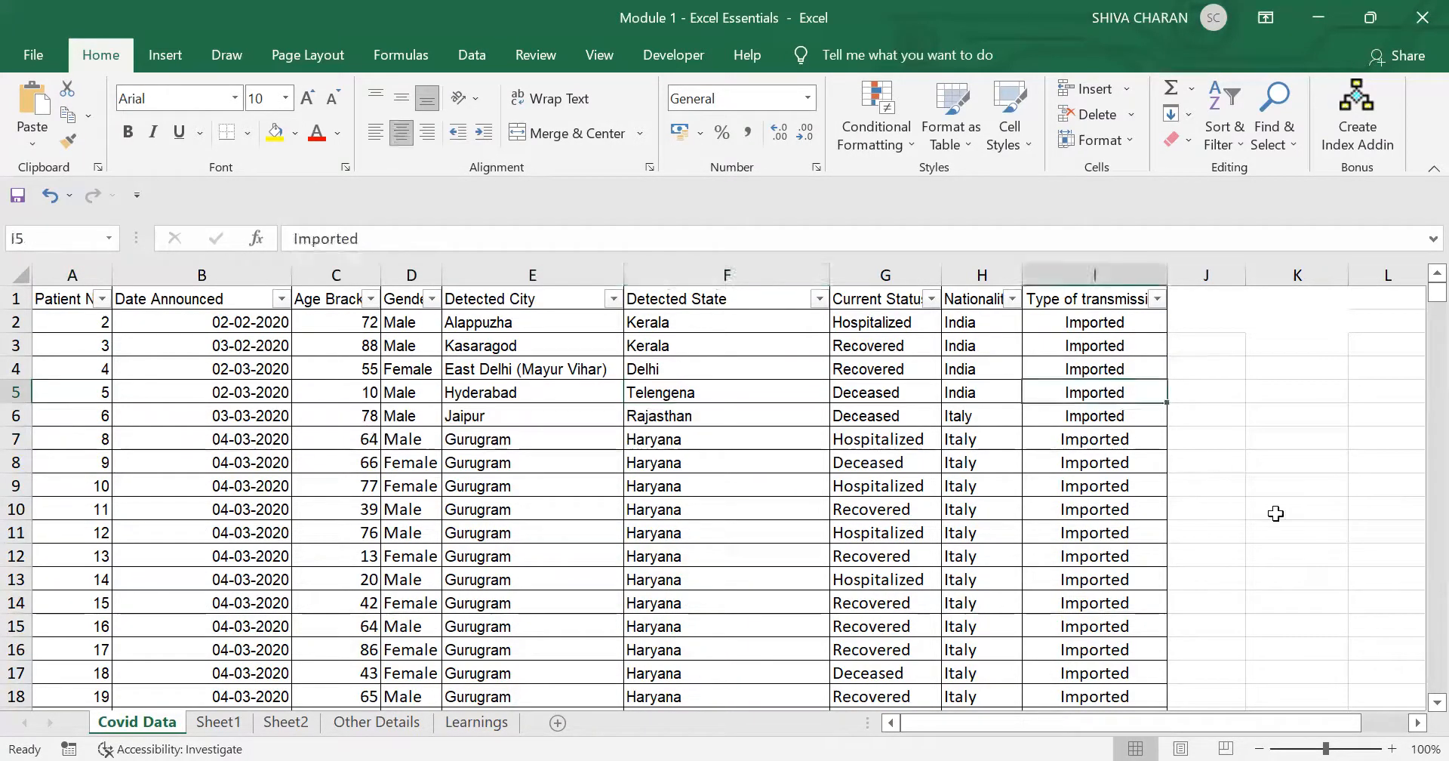
click(1313, 553)
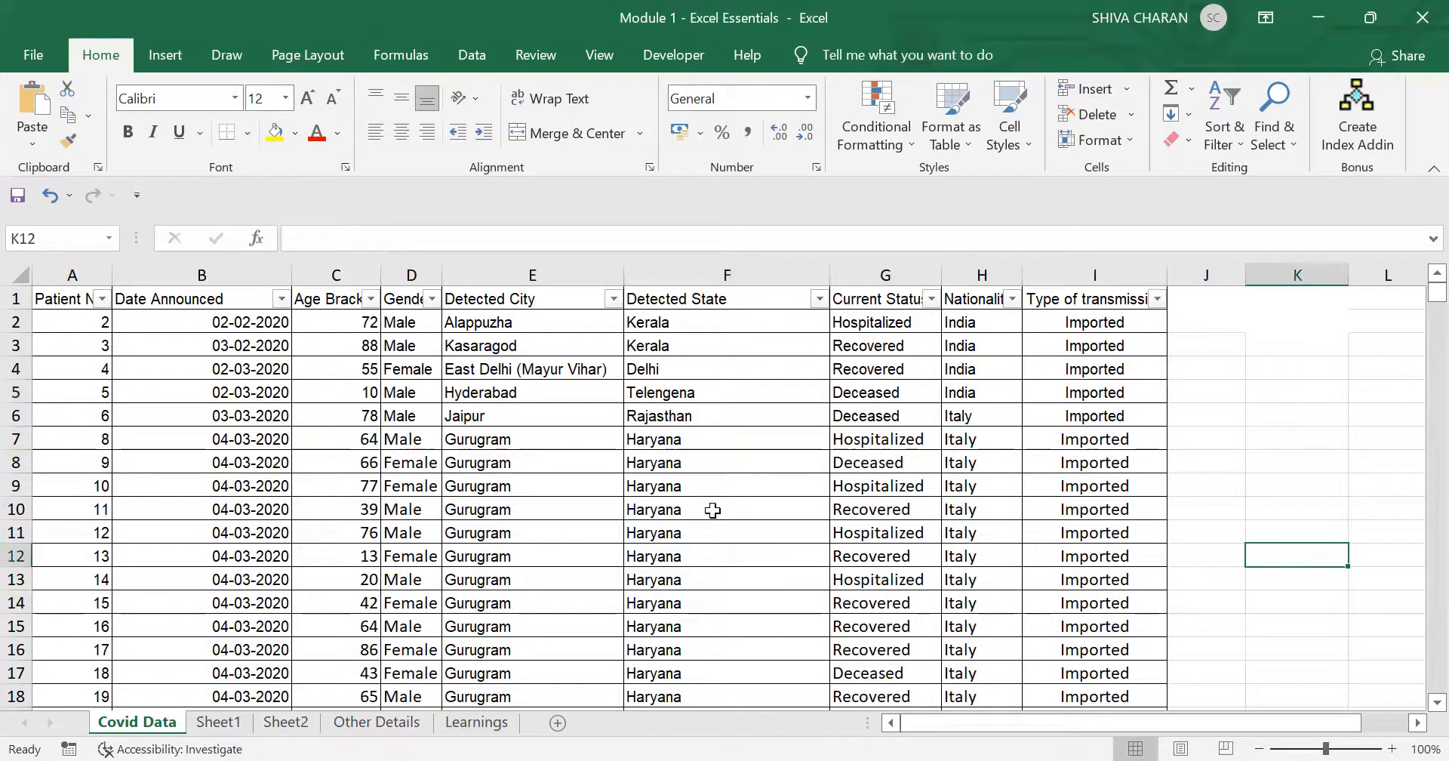